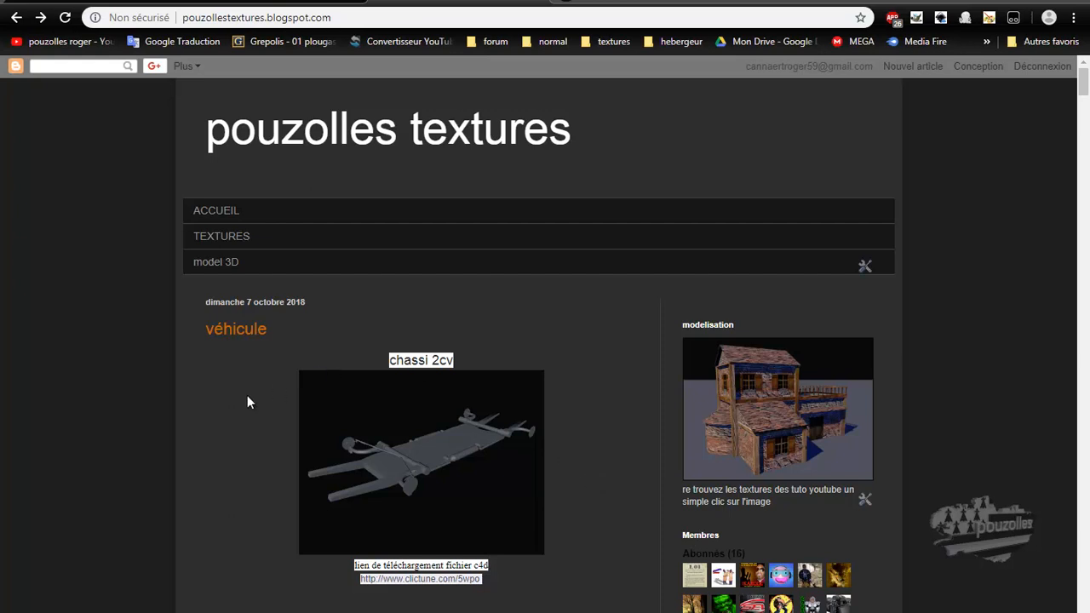
Look over the blog's home page, browse the TEXTURES gallery of texture categories, and open the "img tuto 2cv" post.
{"action": "scroll", "coordinate": [260, 387], "scroll_direction": "down", "scroll_amount": 5}
{"action": "scroll", "coordinate": [243, 419], "scroll_direction": "down", "scroll_amount": 3}
{"action": "scroll", "coordinate": [241, 419], "scroll_direction": "up", "scroll_amount": 8}
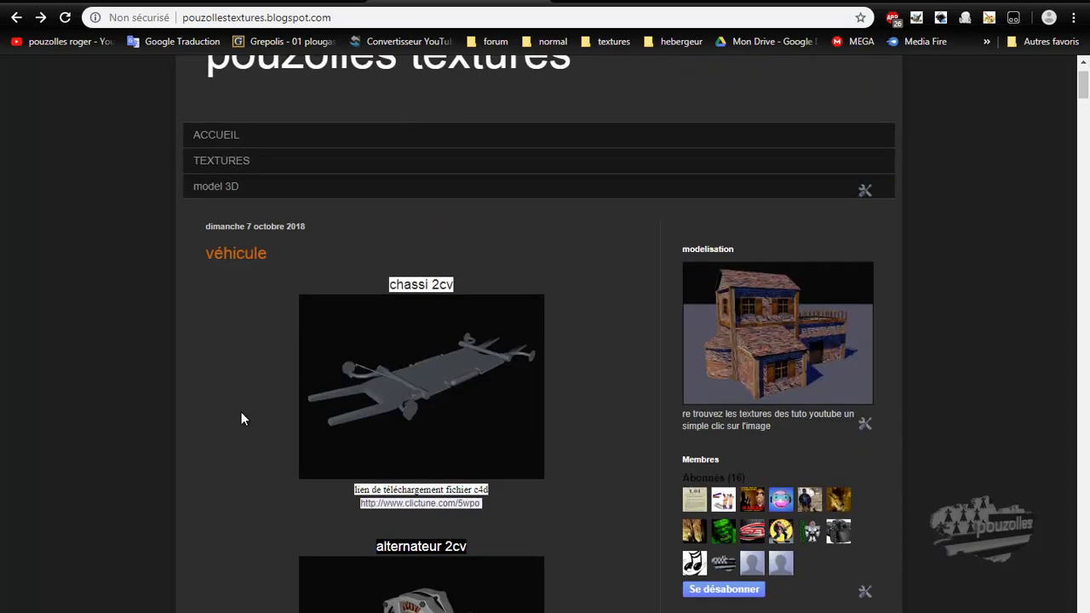
{"action": "left_click", "coordinate": [223, 239]}
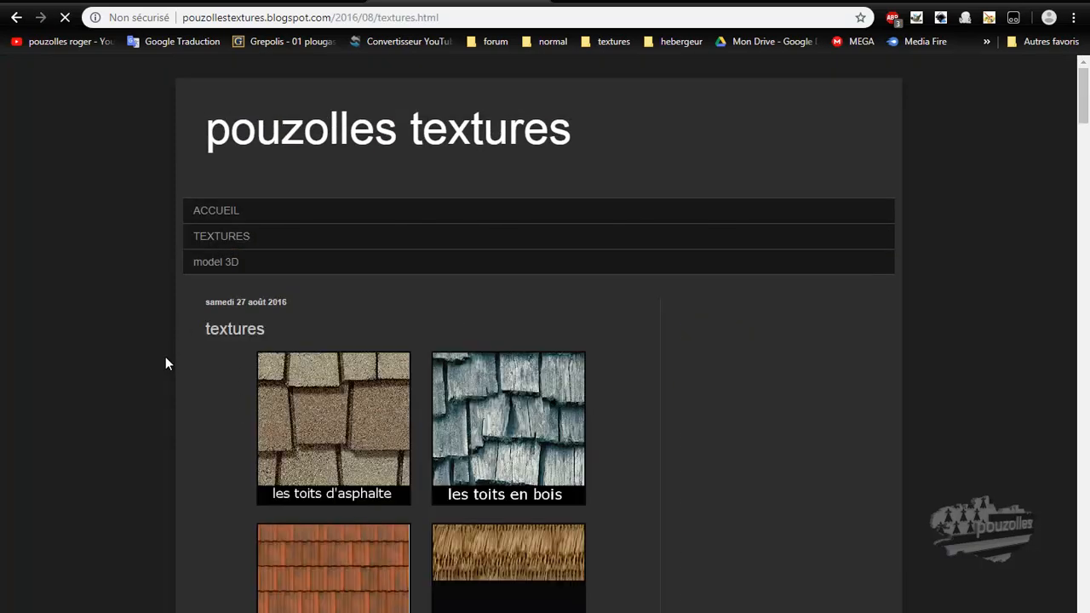
{"action": "scroll", "coordinate": [165, 357], "scroll_direction": "down", "scroll_amount": 5}
{"action": "scroll", "coordinate": [166, 371], "scroll_direction": "down", "scroll_amount": 20}
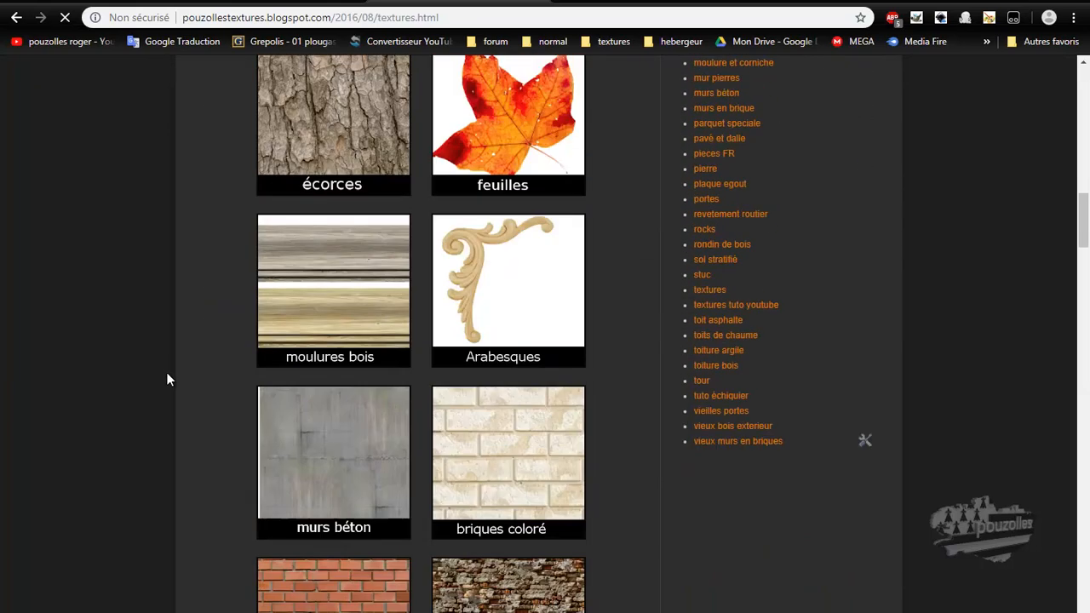
{"action": "scroll", "coordinate": [167, 375], "scroll_direction": "down", "scroll_amount": 13}
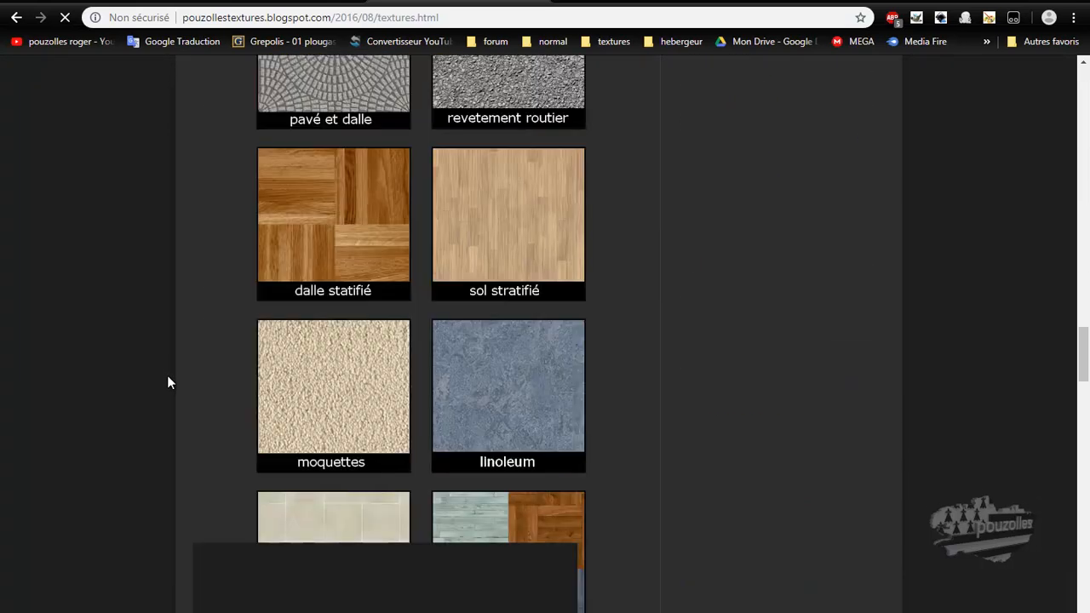
{"action": "scroll", "coordinate": [167, 375], "scroll_direction": "down", "scroll_amount": 8}
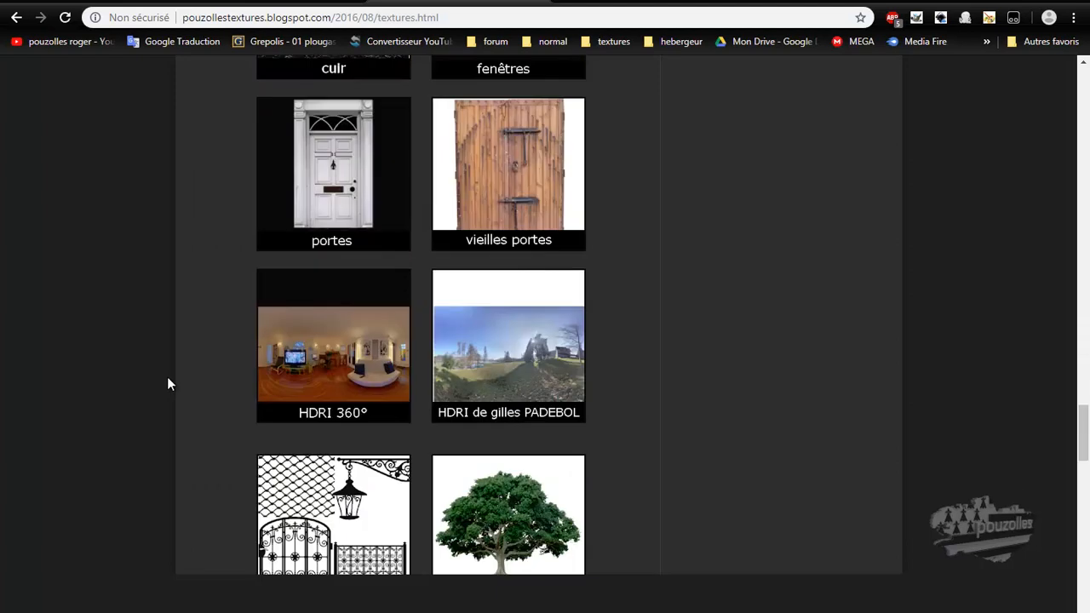
{"action": "scroll", "coordinate": [167, 378], "scroll_direction": "down", "scroll_amount": 11}
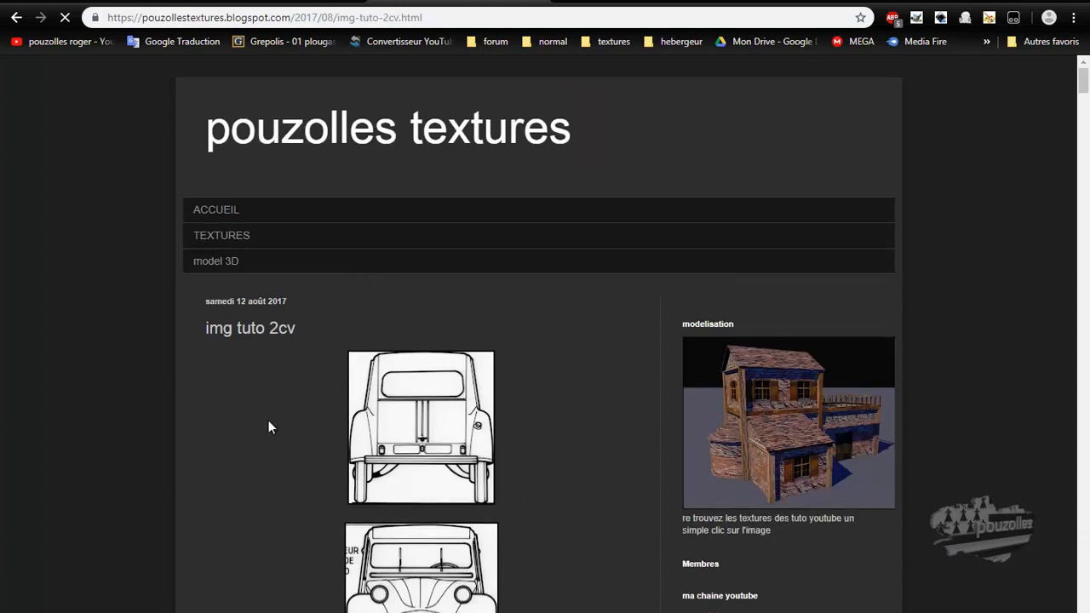
Look through the 2CV reference images in the post, down to the "Gabarit Baquette 2CV par SVM6" bench templates.
{"action": "scroll", "coordinate": [268, 421], "scroll_direction": "down", "scroll_amount": 15}
{"action": "scroll", "coordinate": [268, 421], "scroll_direction": "down", "scroll_amount": 3}
{"action": "scroll", "coordinate": [268, 423], "scroll_direction": "down", "scroll_amount": 10}
{"action": "scroll", "coordinate": [268, 431], "scroll_direction": "down", "scroll_amount": 10}
{"action": "scroll", "coordinate": [253, 432], "scroll_direction": "down", "scroll_amount": 15}
{"action": "scroll", "coordinate": [252, 439], "scroll_direction": "down", "scroll_amount": 15}
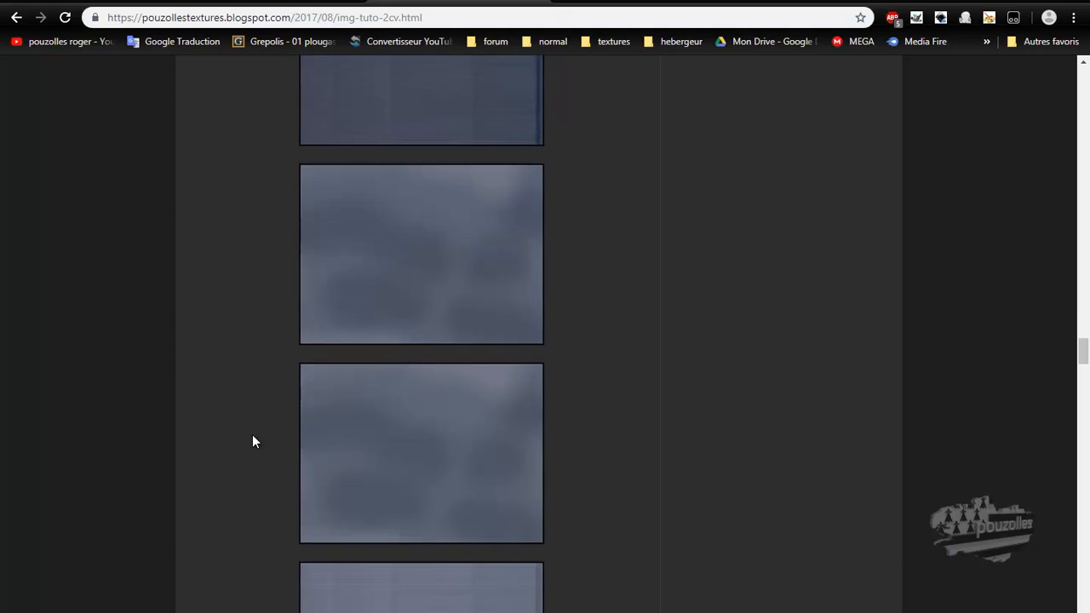
{"action": "scroll", "coordinate": [252, 441], "scroll_direction": "down", "scroll_amount": 15}
{"action": "scroll", "coordinate": [253, 441], "scroll_direction": "up", "scroll_amount": 15}
{"action": "scroll", "coordinate": [239, 444], "scroll_direction": "up", "scroll_amount": 4}
{"action": "scroll", "coordinate": [239, 444], "scroll_direction": "down", "scroll_amount": 13}
{"action": "scroll", "coordinate": [236, 465], "scroll_direction": "down", "scroll_amount": 15}
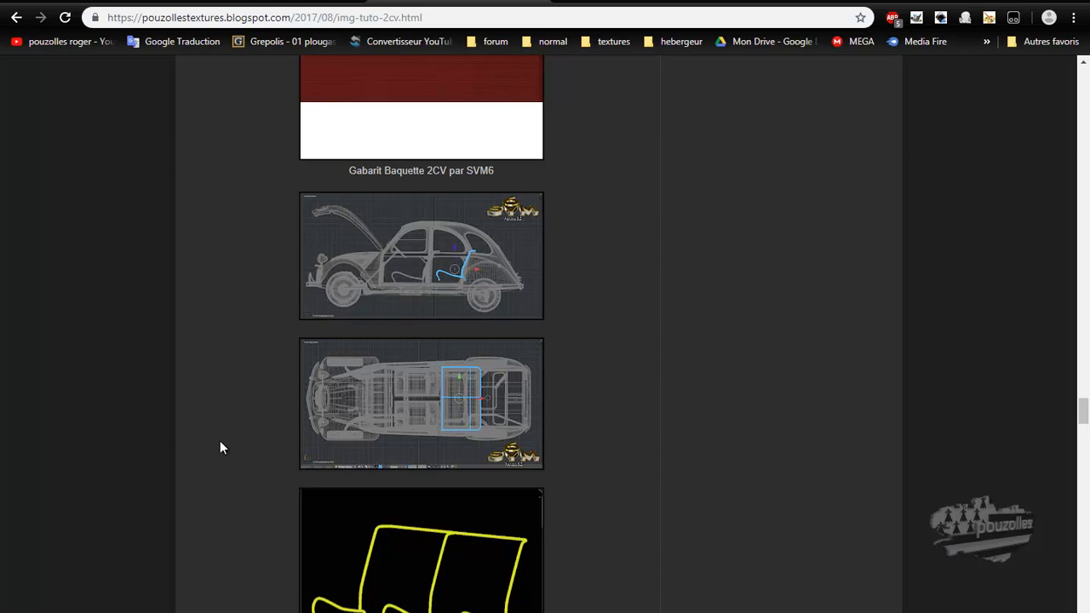
{"action": "scroll", "coordinate": [236, 427], "scroll_direction": "down", "scroll_amount": 4}
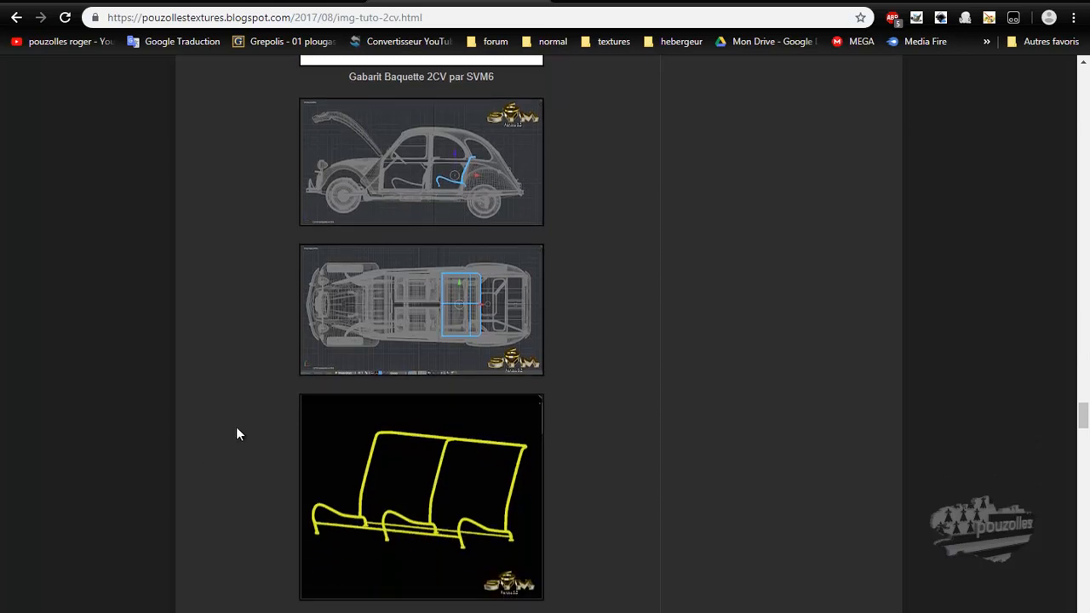
{"action": "scroll", "coordinate": [236, 435], "scroll_direction": "up", "scroll_amount": 4}
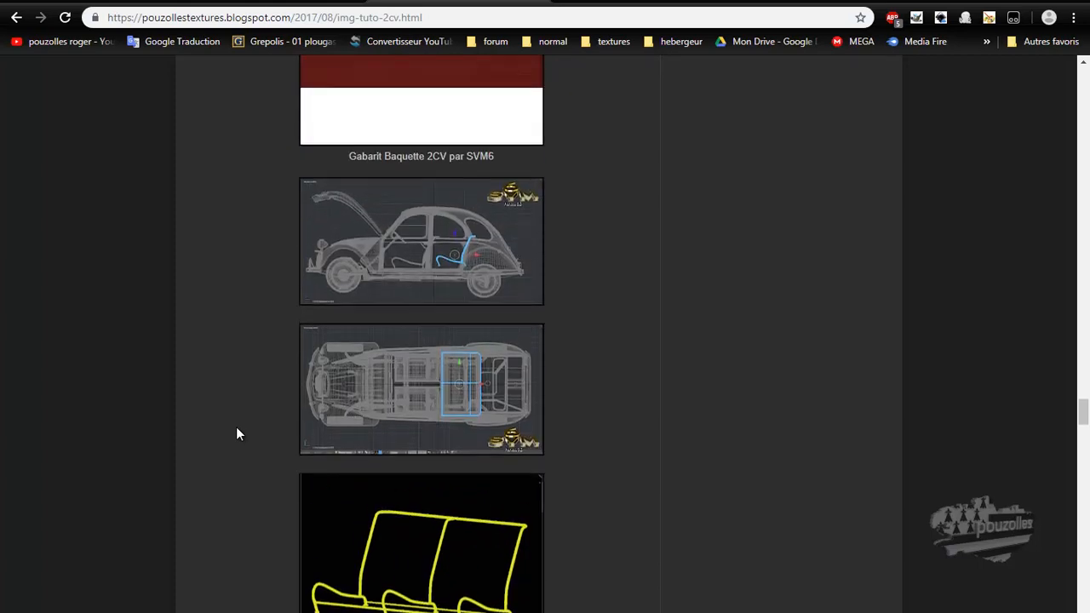
View the rear bench templates enlarged one after another, from the car wireframes to the yellow frame views, and check the image-saving options.
{"action": "left_click", "coordinate": [402, 304]}
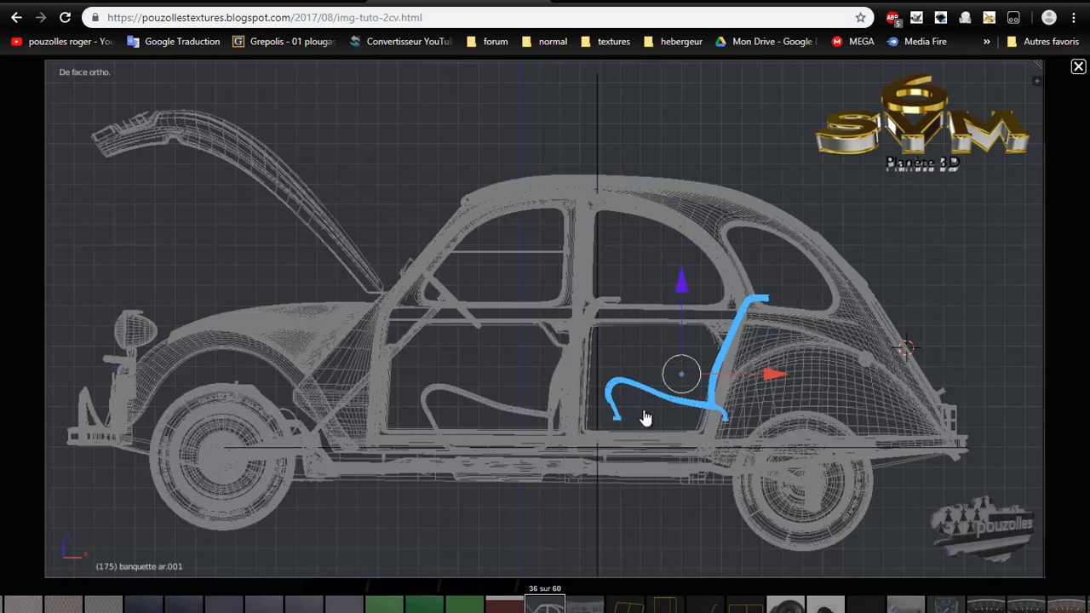
{"action": "left_click", "coordinate": [585, 603]}
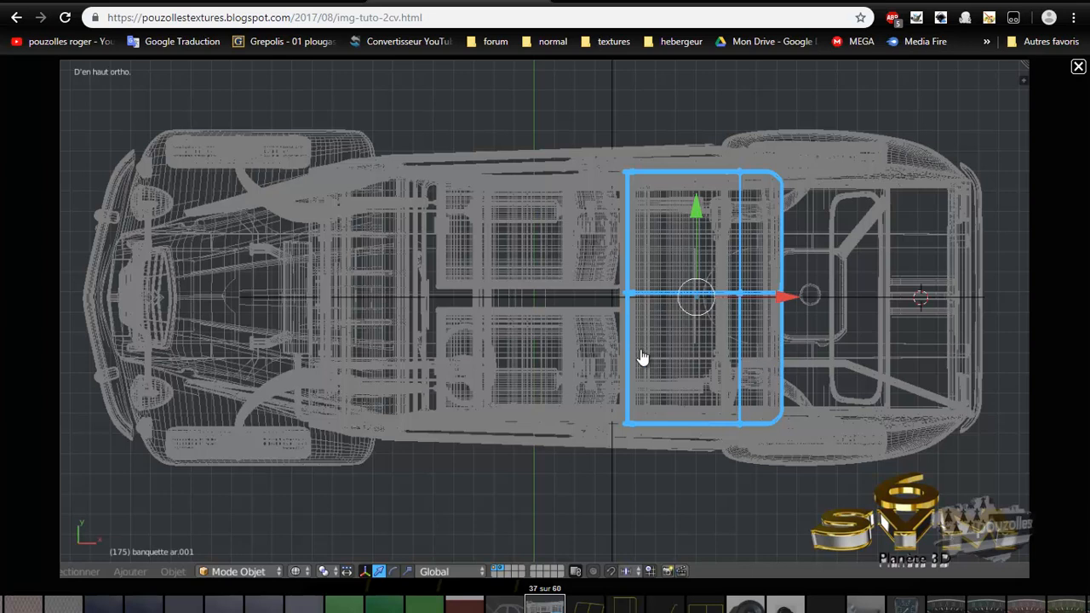
{"action": "left_click", "coordinate": [625, 606]}
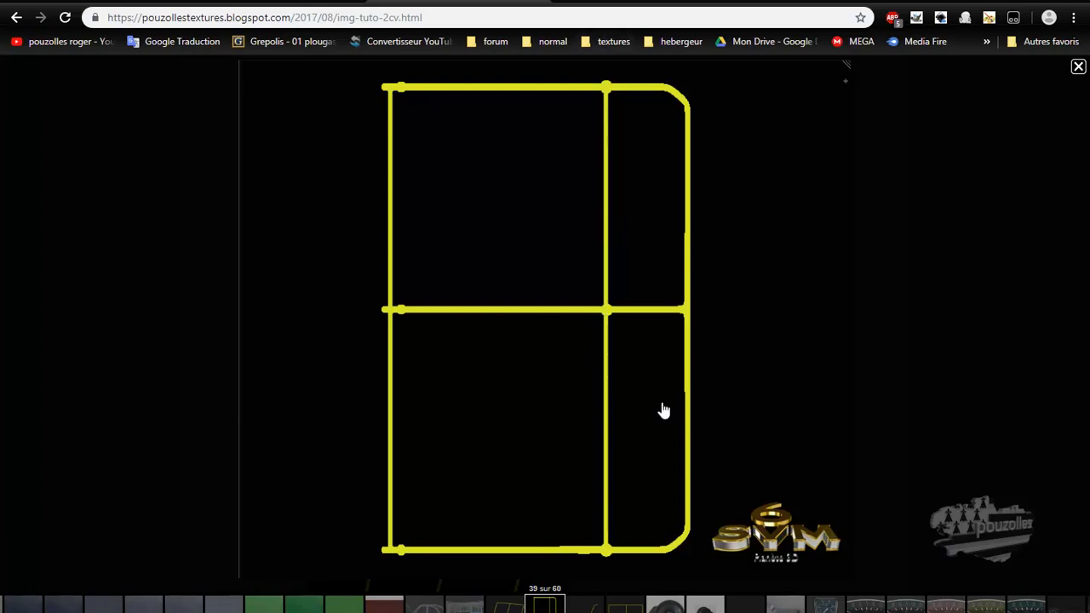
{"action": "left_click", "coordinate": [585, 605]}
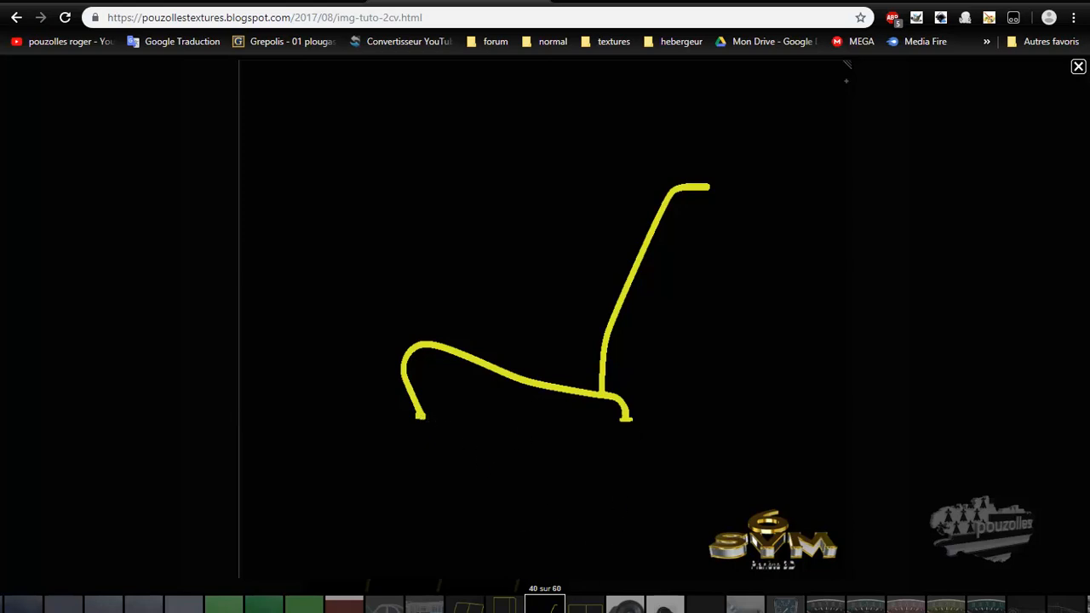
{"action": "key", "text": "Right"}
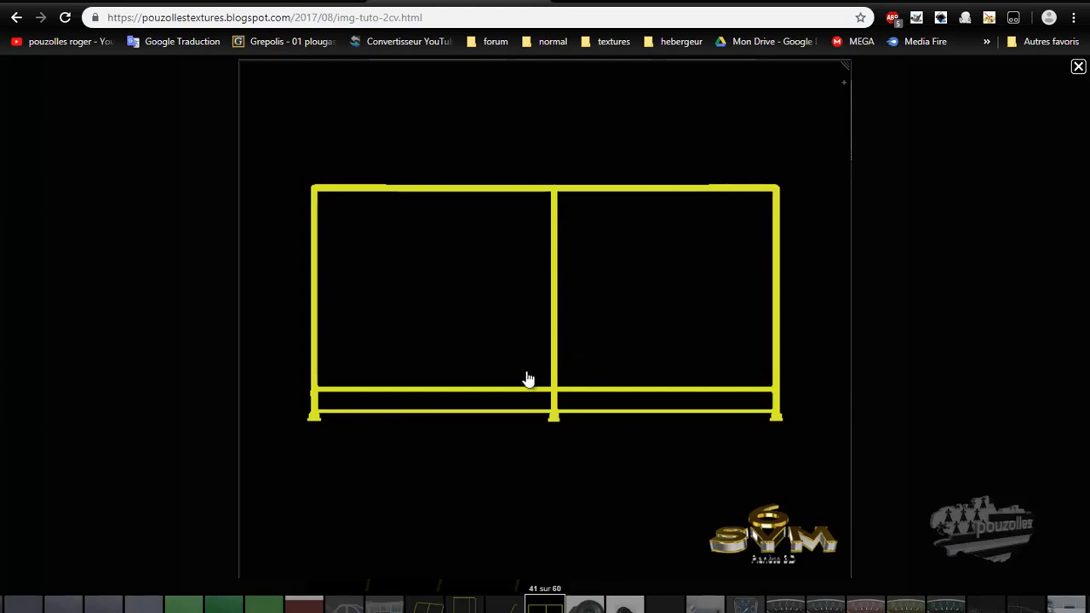
{"action": "right_click", "coordinate": [486, 299]}
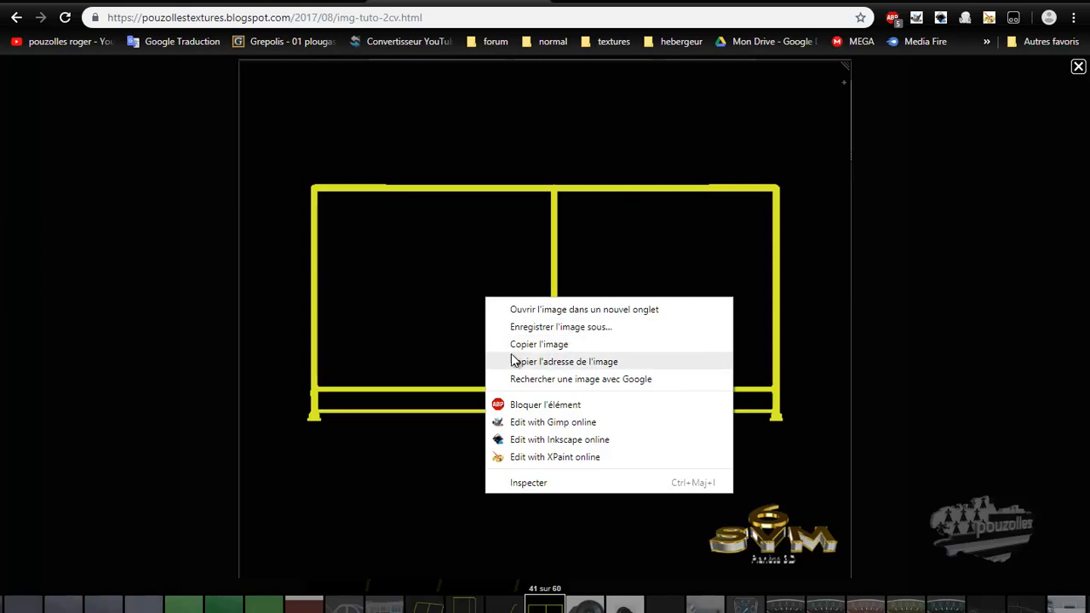
{"action": "left_click", "coordinate": [168, 417]}
Look through the remaining 2CV references in the post, including the horn, dashboard gauges, wing mirror and chassis drawing.
{"action": "scroll", "coordinate": [170, 419], "scroll_direction": "down", "scroll_amount": 9}
{"action": "scroll", "coordinate": [175, 423], "scroll_direction": "down", "scroll_amount": 12}
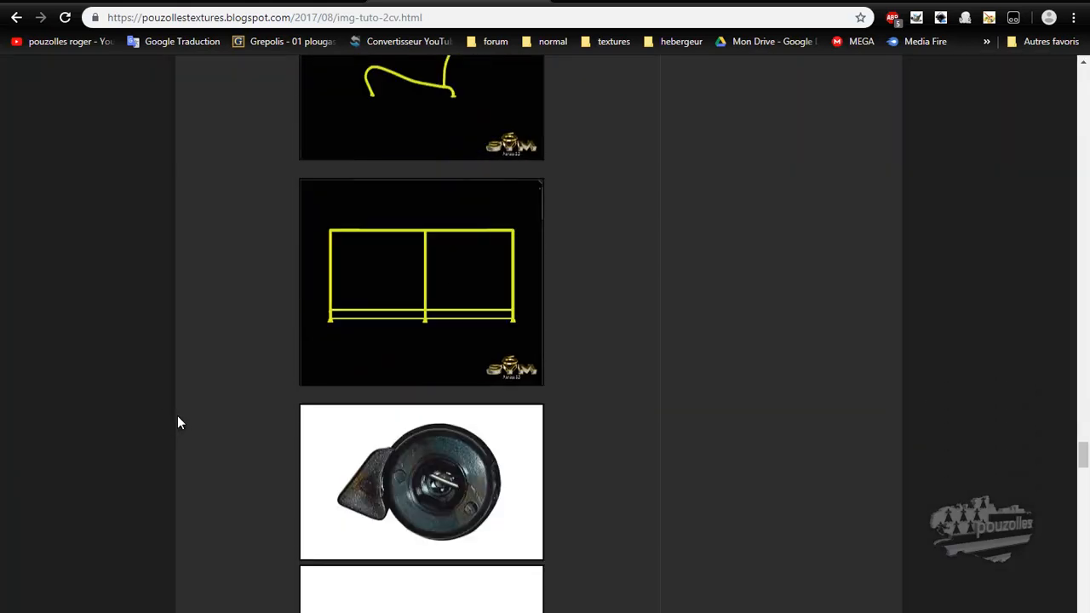
{"action": "scroll", "coordinate": [179, 423], "scroll_direction": "down", "scroll_amount": 11}
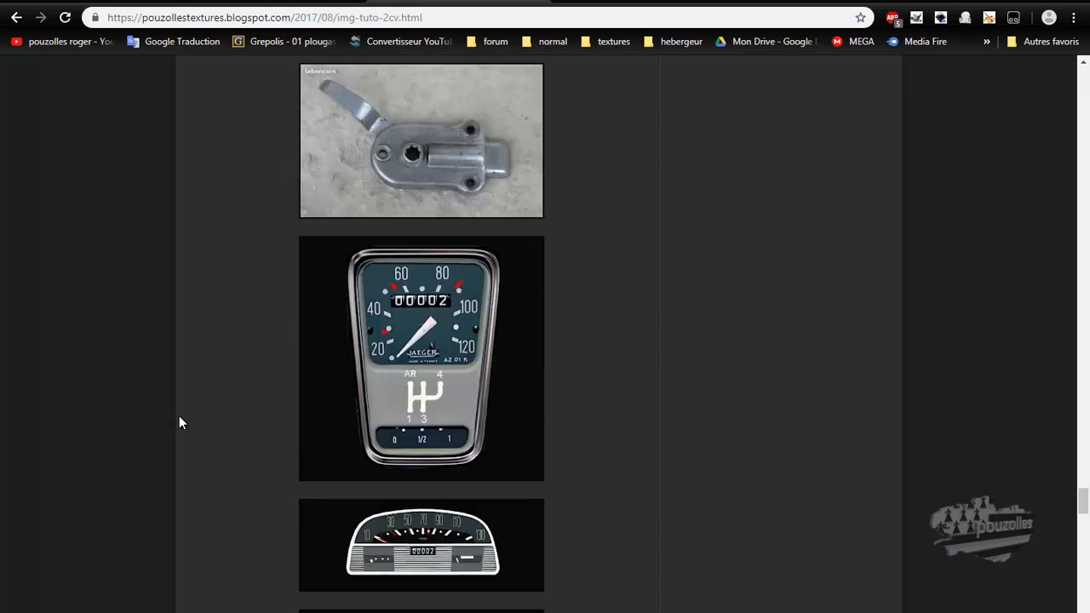
{"action": "scroll", "coordinate": [179, 423], "scroll_direction": "down", "scroll_amount": 6}
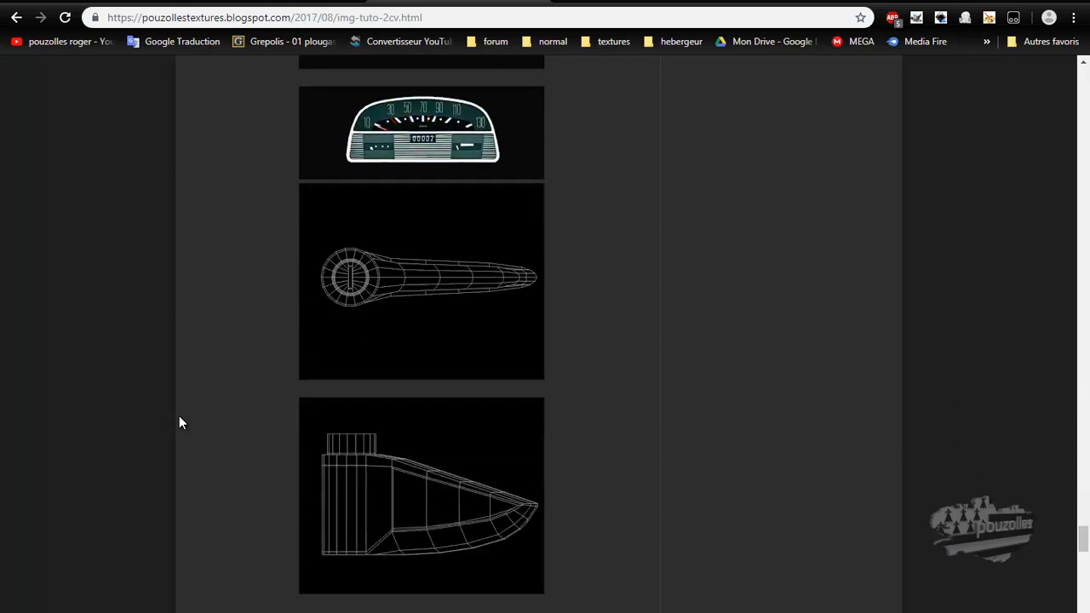
{"action": "scroll", "coordinate": [183, 423], "scroll_direction": "down", "scroll_amount": 11}
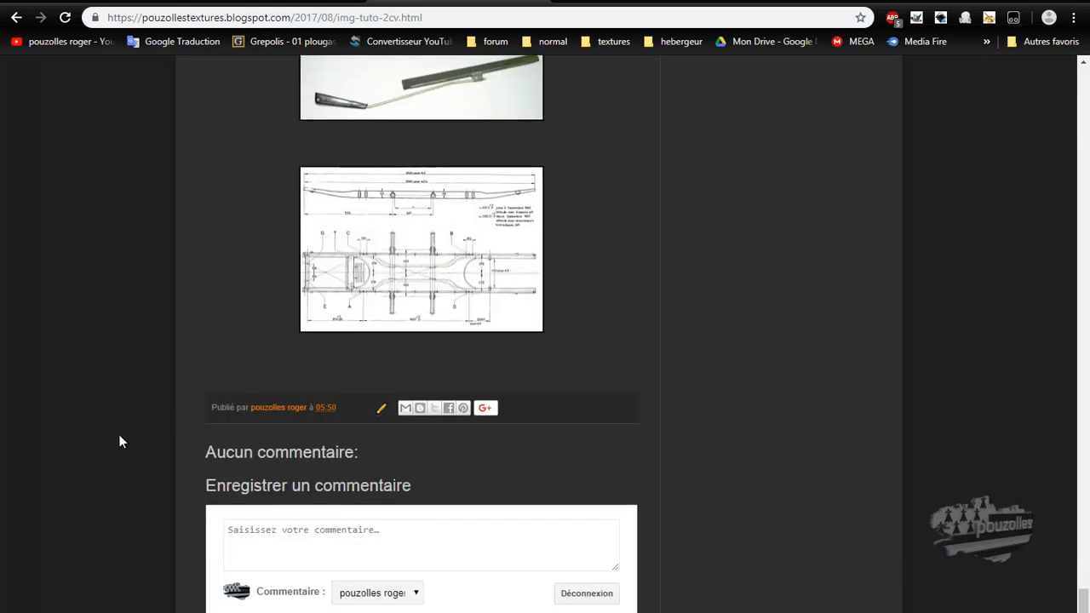
{"action": "scroll", "coordinate": [78, 461], "scroll_direction": "up", "scroll_amount": 13}
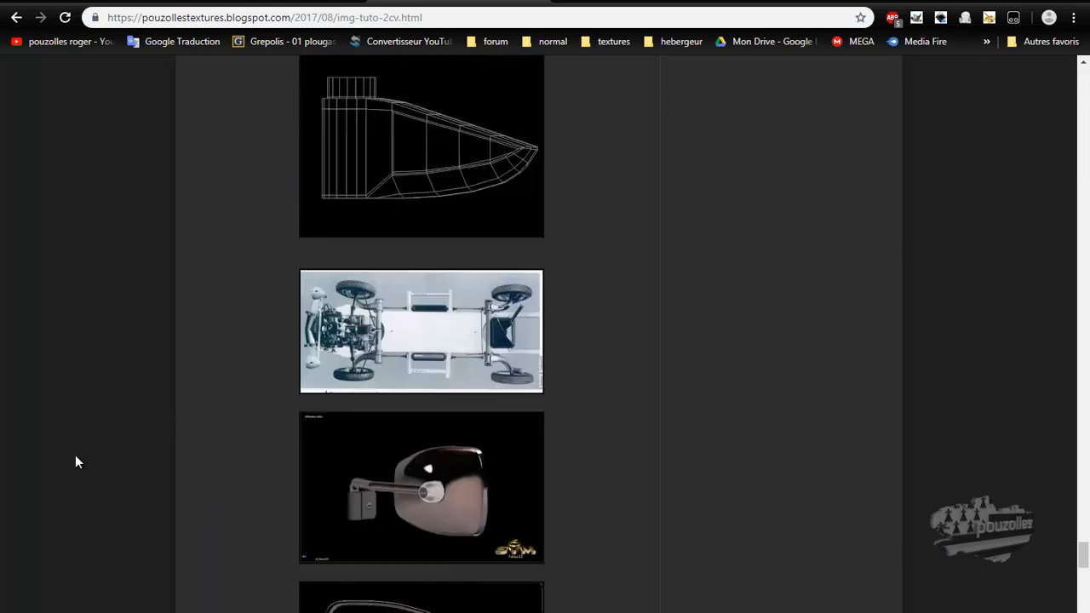
{"action": "scroll", "coordinate": [76, 462], "scroll_direction": "up", "scroll_amount": 10}
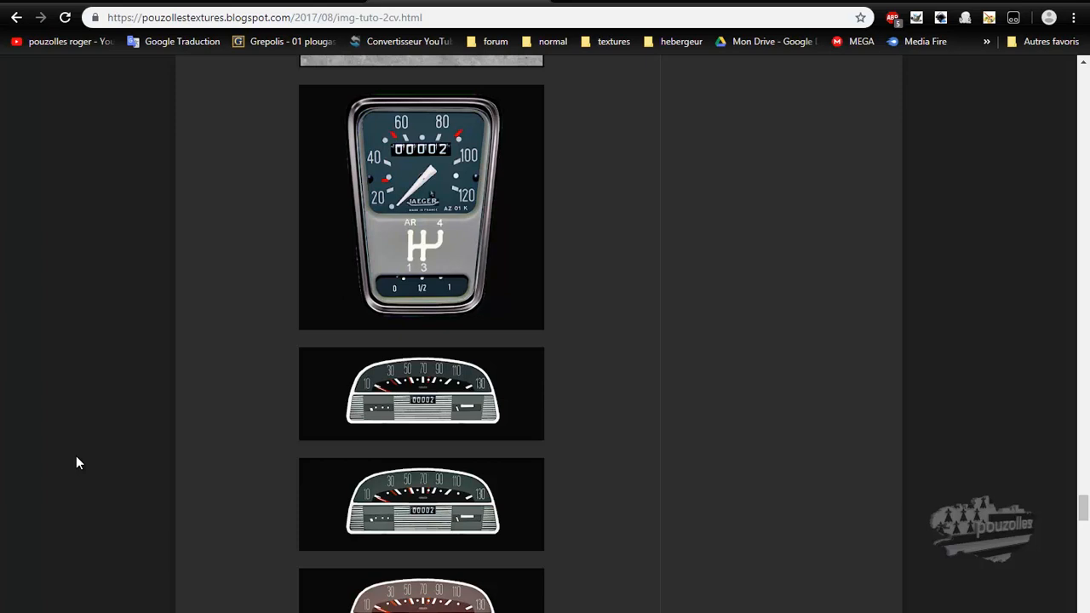
Switch to Cinema 4D and remove the background image from the Haut viewport.
{"action": "left_click", "coordinate": [187, 611]}
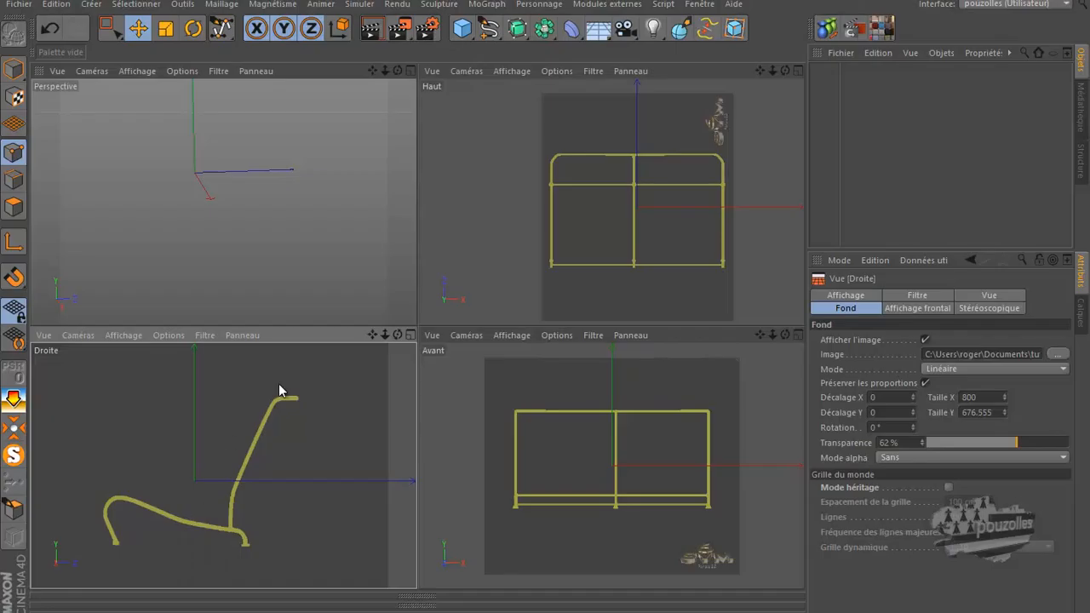
{"action": "left_click", "coordinate": [645, 191]}
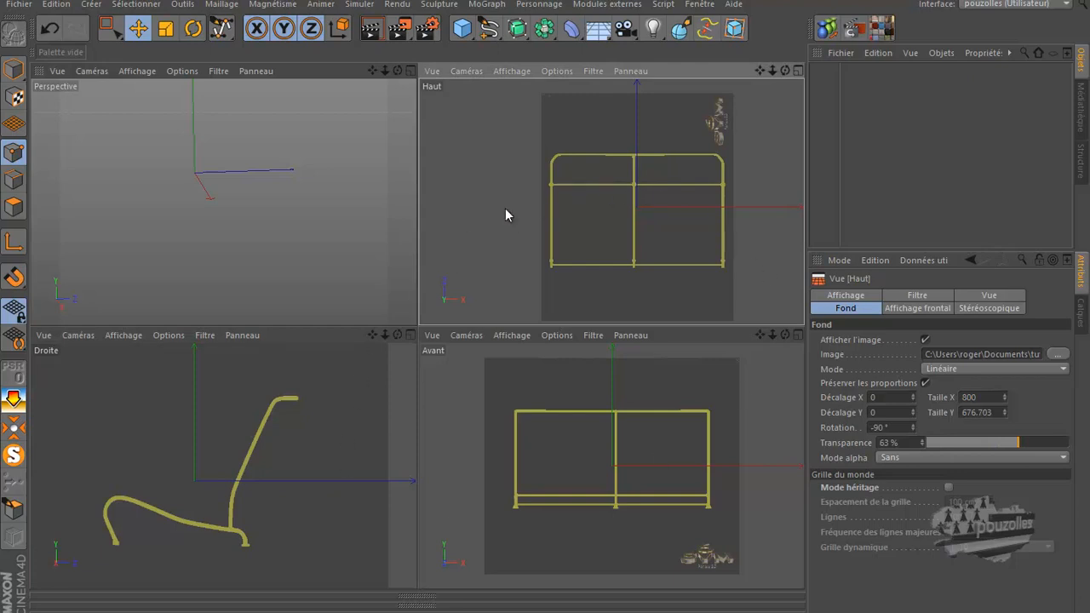
{"action": "left_click", "coordinate": [976, 355]}
{"action": "key", "text": "BackSpace"}
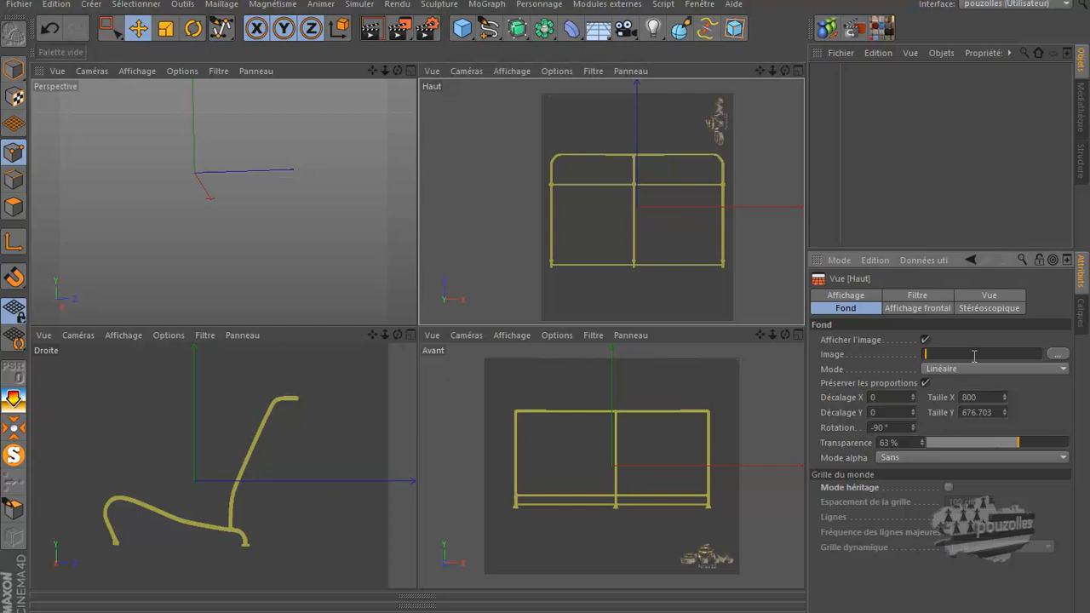
{"action": "left_click", "coordinate": [485, 251]}
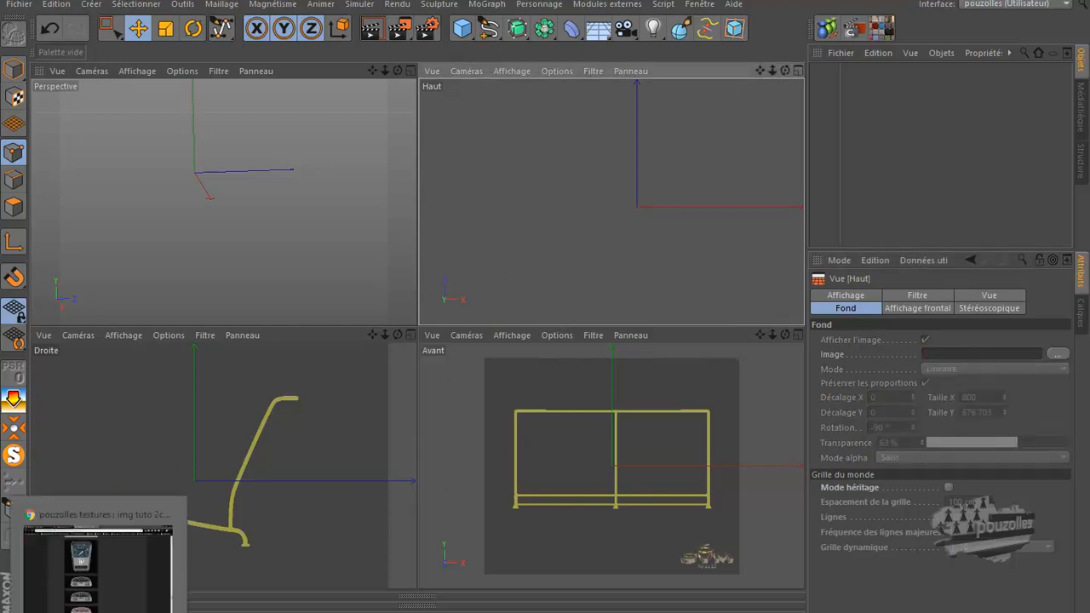
Return to the blog in the browser and try to transfer the top-view bench template into Cinema 4D's Haut viewport.
{"action": "mouse_move", "coordinate": [98, 612]}
{"action": "left_click", "coordinate": [98, 588]}
{"action": "scroll", "coordinate": [301, 351], "scroll_direction": "up", "scroll_amount": 6}
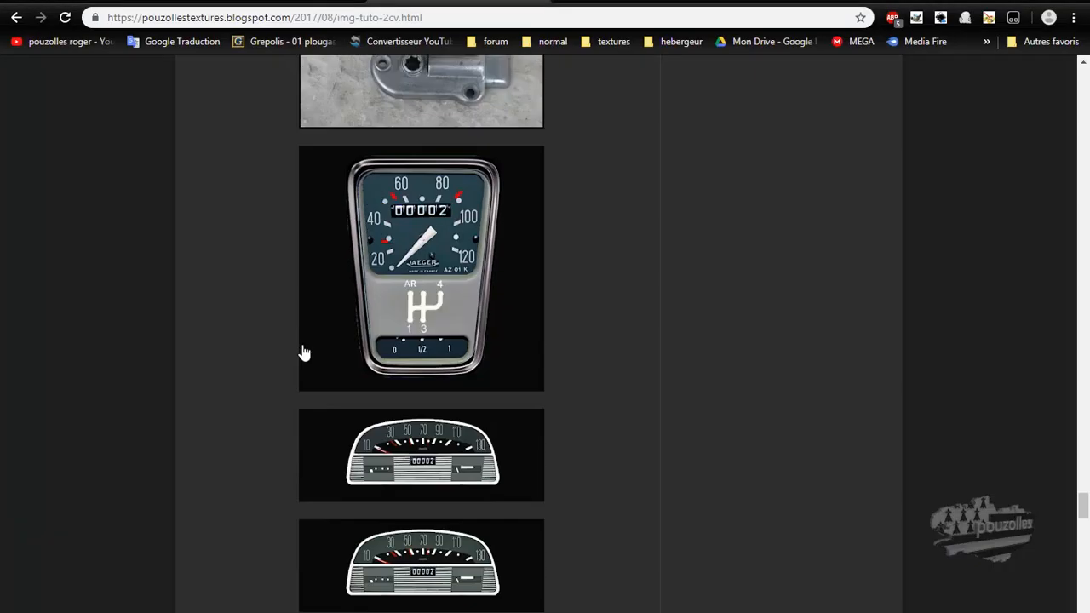
{"action": "scroll", "coordinate": [304, 351], "scroll_direction": "up", "scroll_amount": 15}
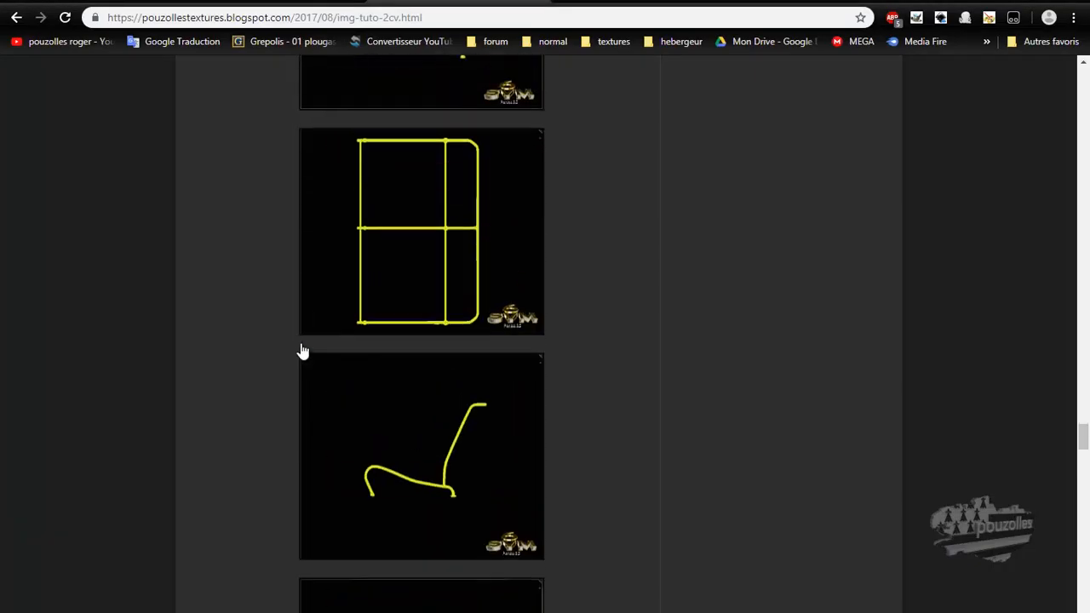
{"action": "left_click_drag", "start_coordinate": [406, 287], "coordinate": [580, 222]}
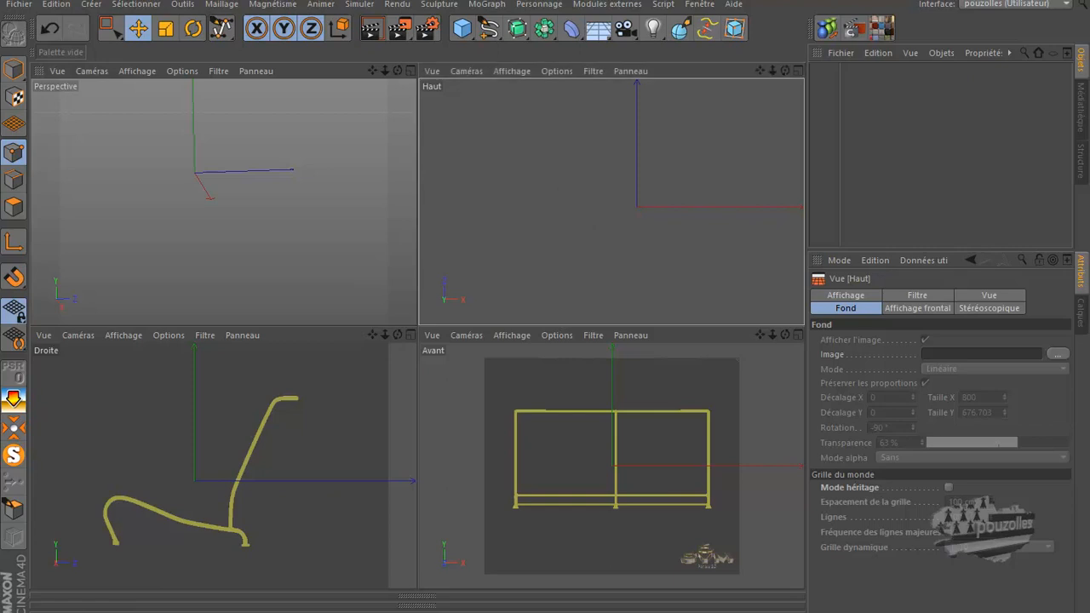
Load the top-view bench template from Documents > tuto pouzolles > 2cv > "Banquette ar 2cv Citren Gabarit SVM6" as the Haut viewport background.
{"action": "key", "text": "super+e"}
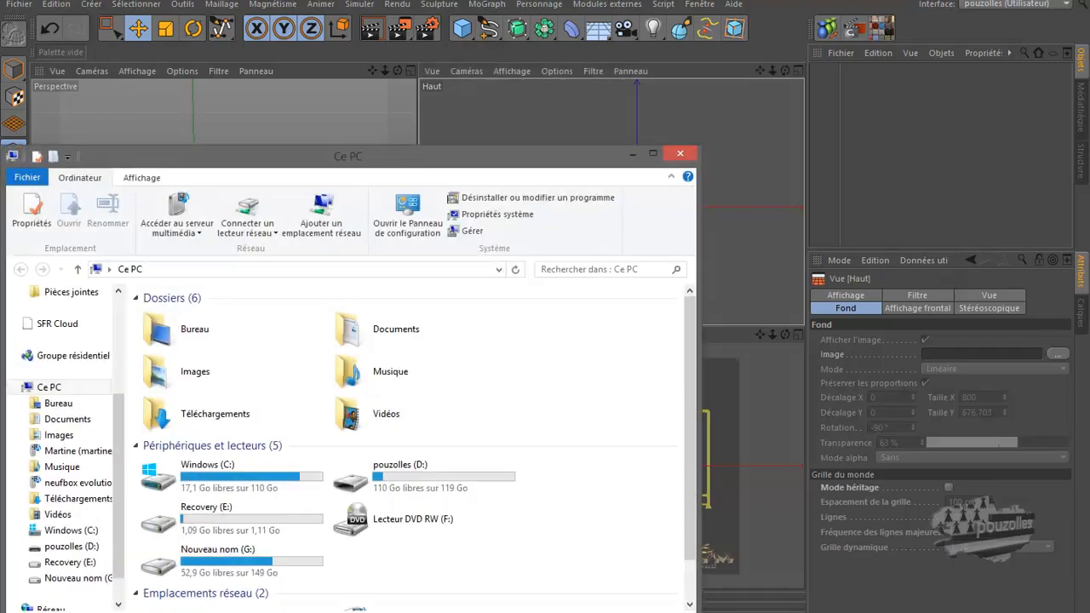
{"action": "left_click", "coordinate": [378, 335]}
{"action": "double_click", "coordinate": [378, 335]}
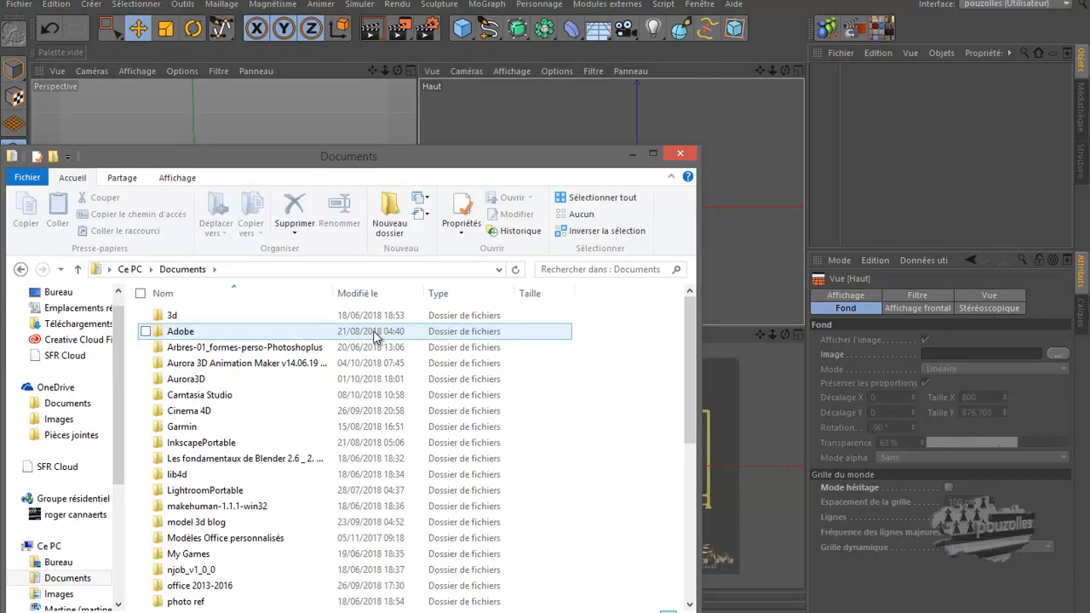
{"action": "scroll", "coordinate": [268, 383], "scroll_direction": "down", "scroll_amount": 5}
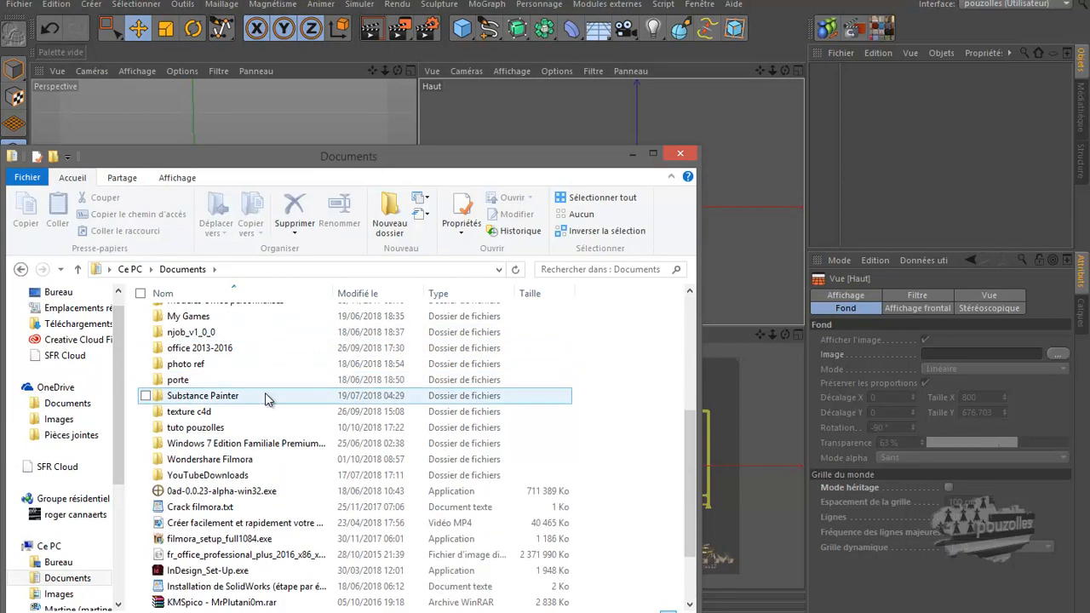
{"action": "double_click", "coordinate": [203, 428]}
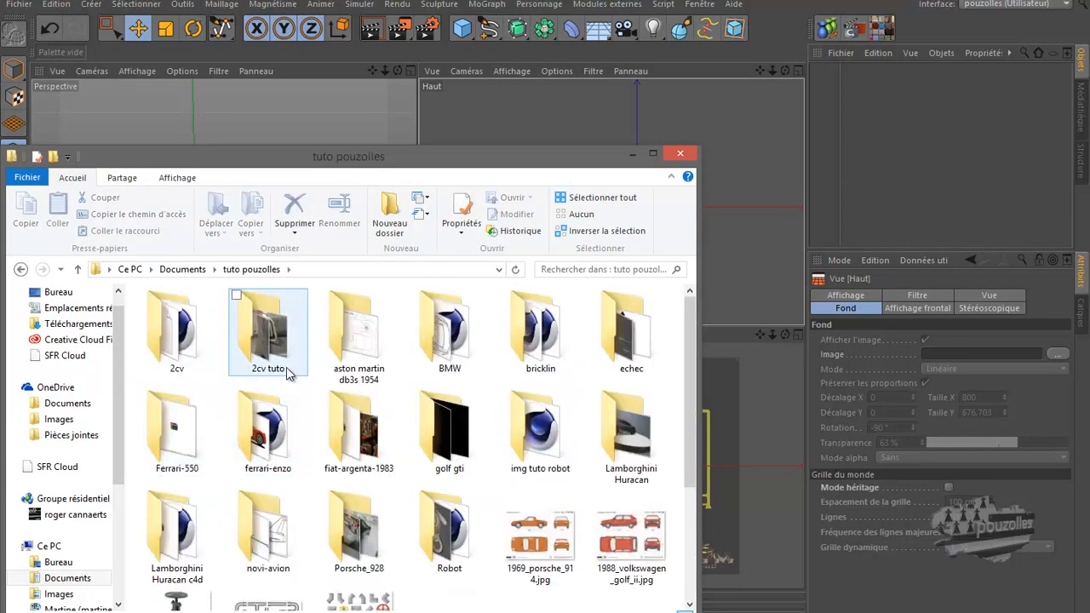
{"action": "double_click", "coordinate": [199, 352]}
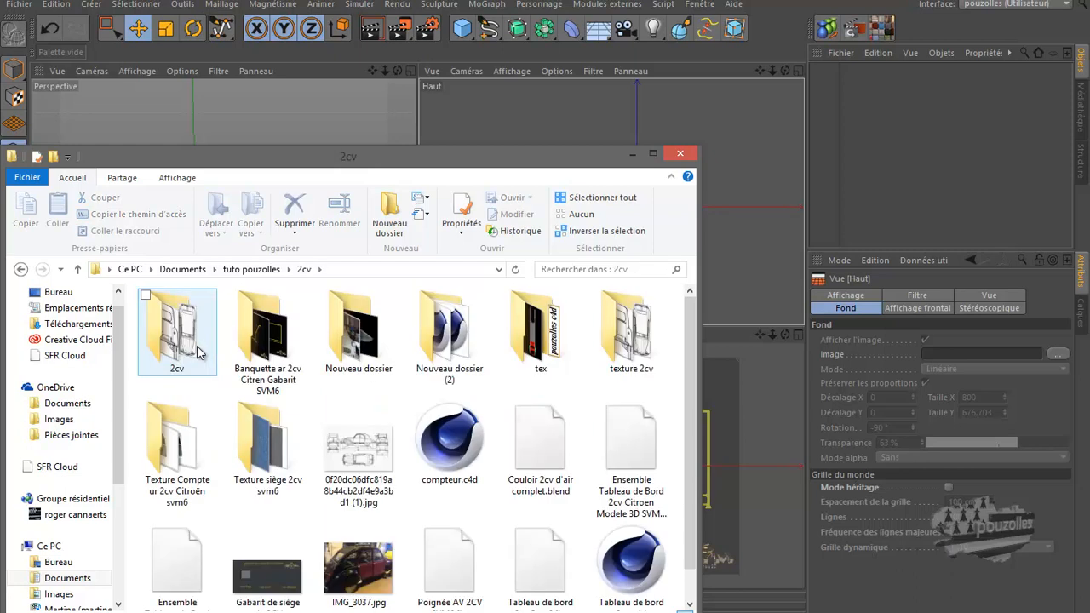
{"action": "double_click", "coordinate": [268, 334]}
{"action": "left_click", "coordinate": [459, 334]}
{"action": "left_click_drag", "start_coordinate": [458, 334], "coordinate": [733, 170]}
{"action": "left_click", "coordinate": [682, 154]}
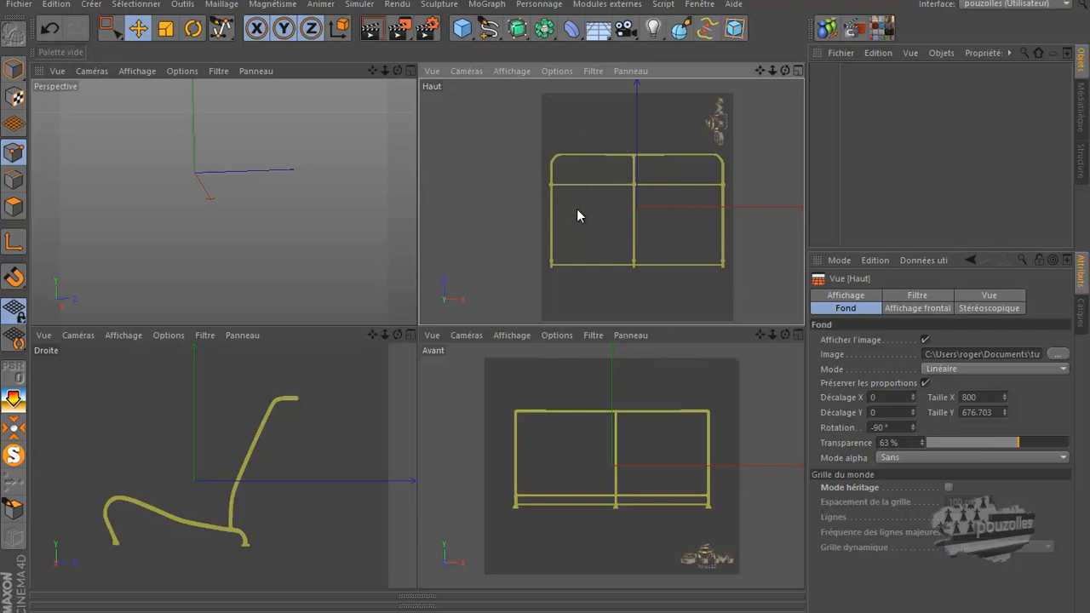
Open the viewport background settings and set the transparency of the Haut view's background image to 59 %.
{"action": "mouse_move", "coordinate": [1022, 445]}
{"action": "left_mouse_down"}
{"action": "mouse_move", "coordinate": [920, 457]}
{"action": "mouse_move", "coordinate": [1011, 456]}
{"action": "left_mouse_up"}
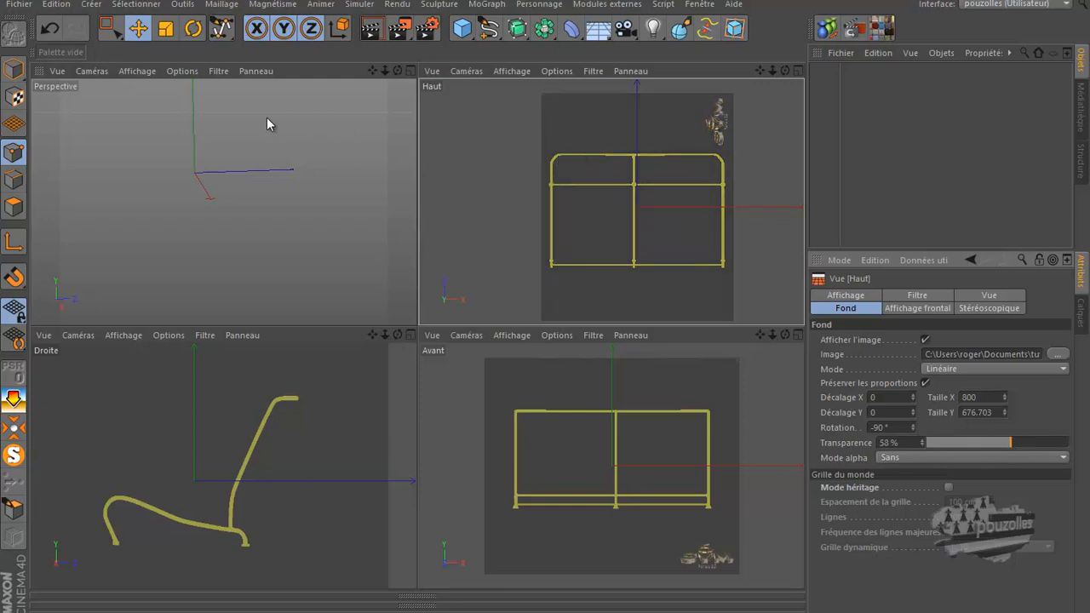
{"action": "left_click", "coordinate": [134, 72]}
{"action": "mouse_move", "coordinate": [179, 72]}
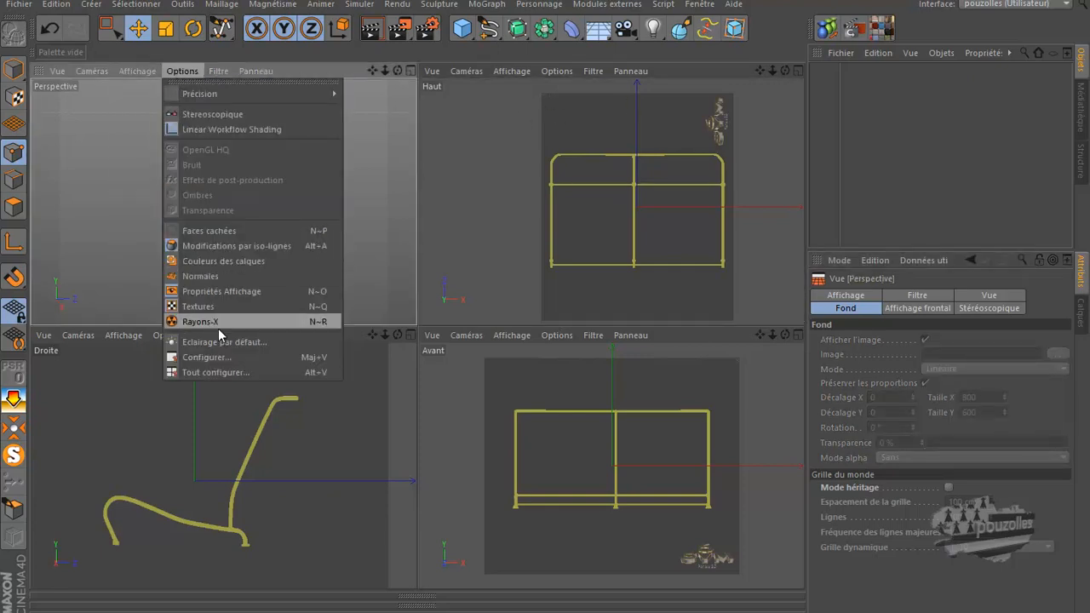
{"action": "left_click", "coordinate": [238, 357]}
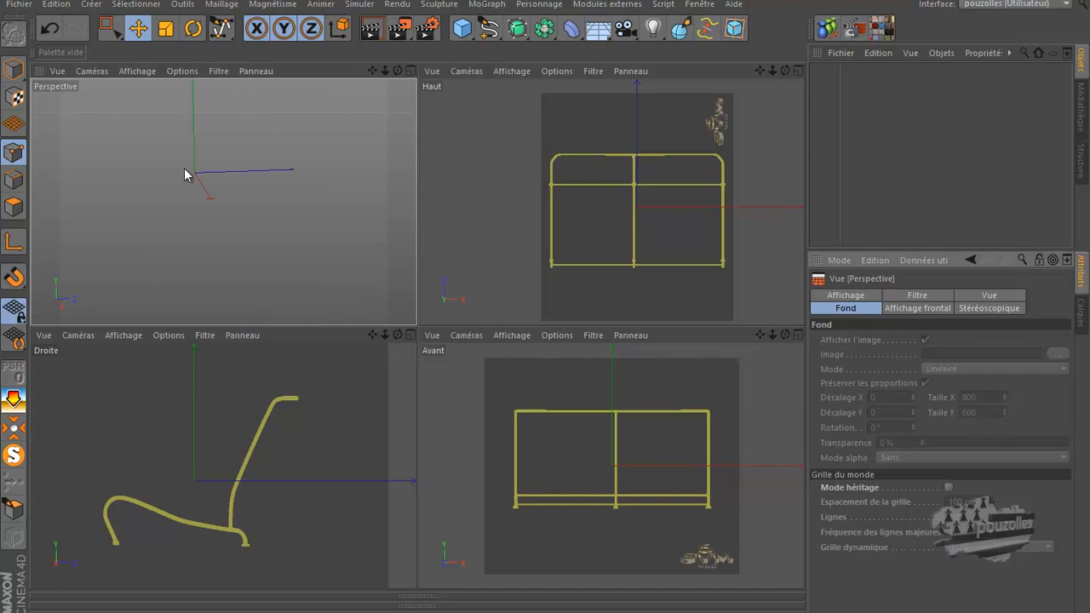
{"action": "left_click", "coordinate": [493, 110]}
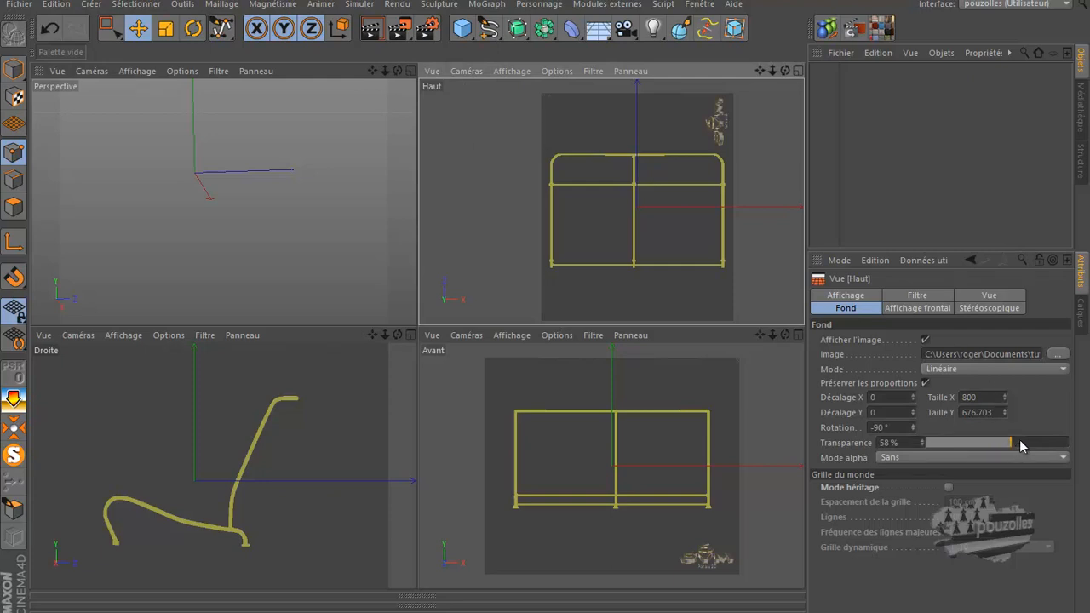
{"action": "left_click_drag", "start_coordinate": [1010, 448], "coordinate": [1021, 449]}
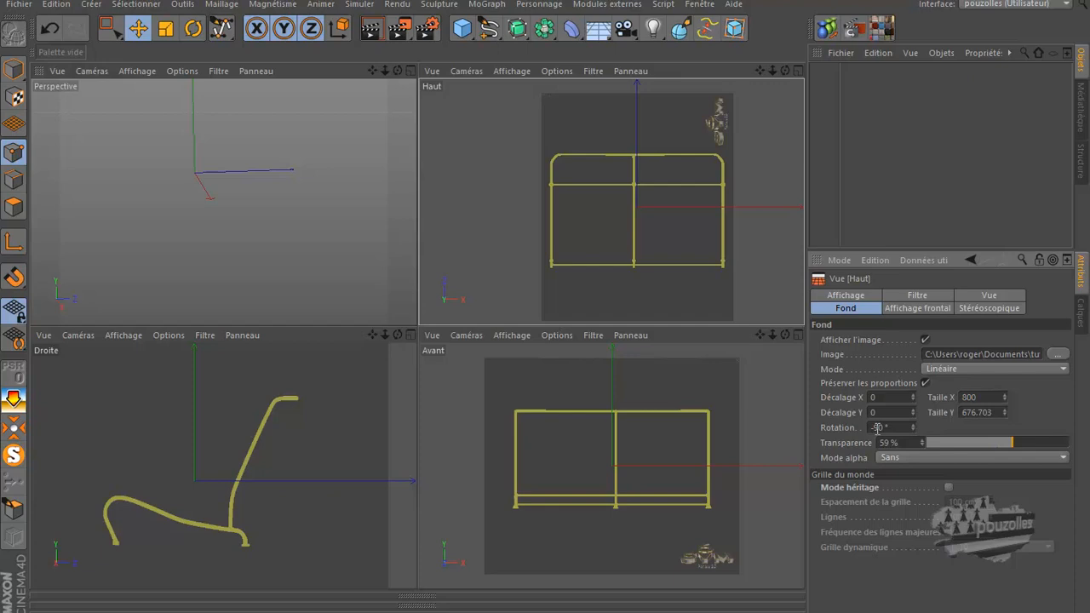
{"action": "left_click", "coordinate": [877, 427]}
{"action": "key", "text": "BackSpace"}
{"action": "left_click", "coordinate": [740, 488]}
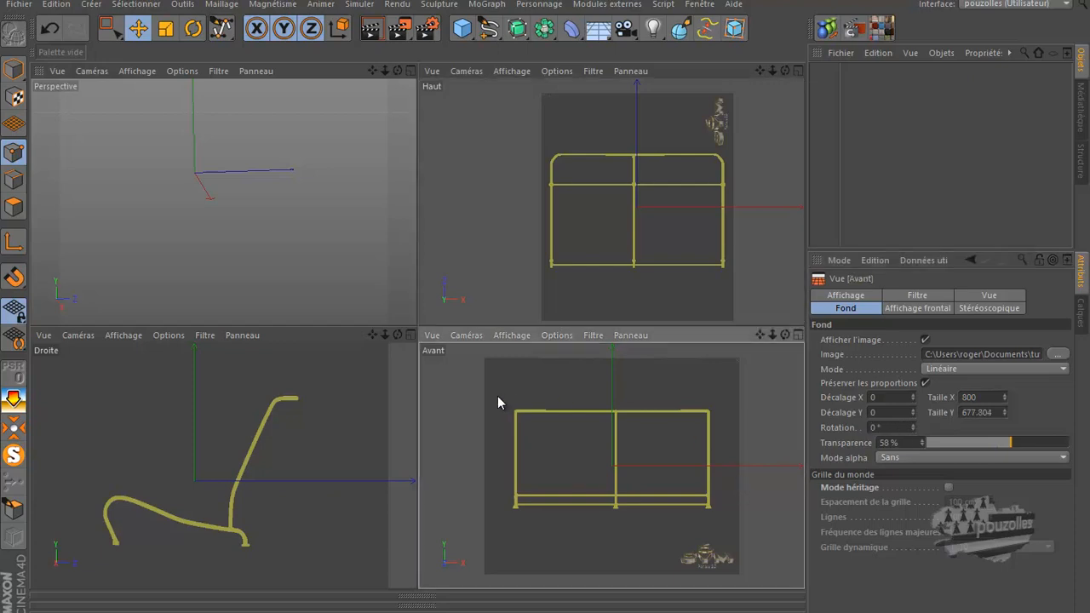
Maximize the Droite view and start a Bézier spline at the base of the front leg, with its tangent aligned along the tube.
{"action": "middle_click", "coordinate": [316, 491]}
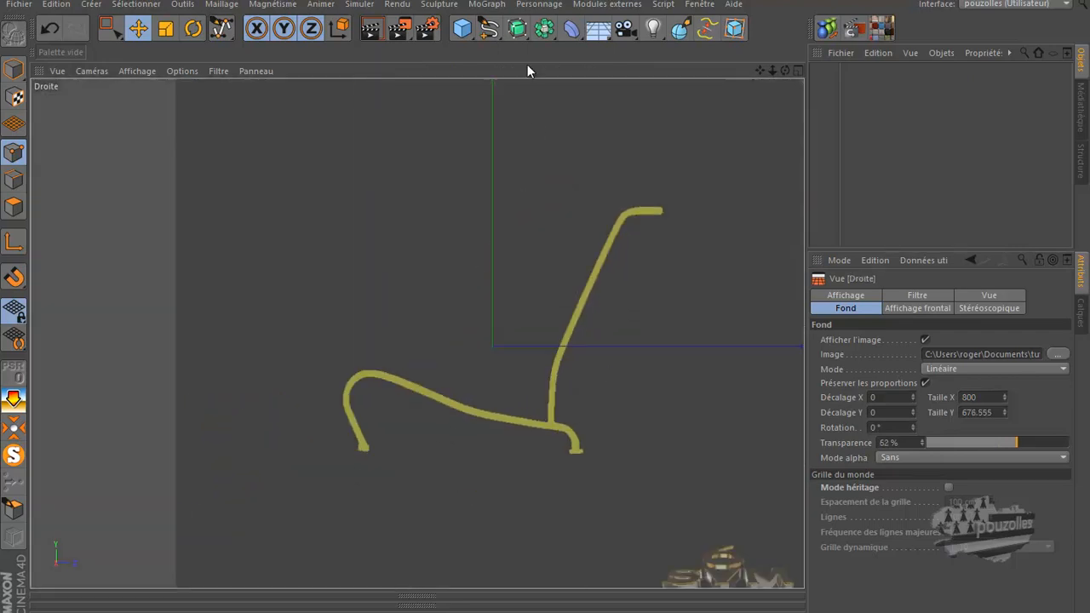
{"action": "left_click", "coordinate": [489, 29]}
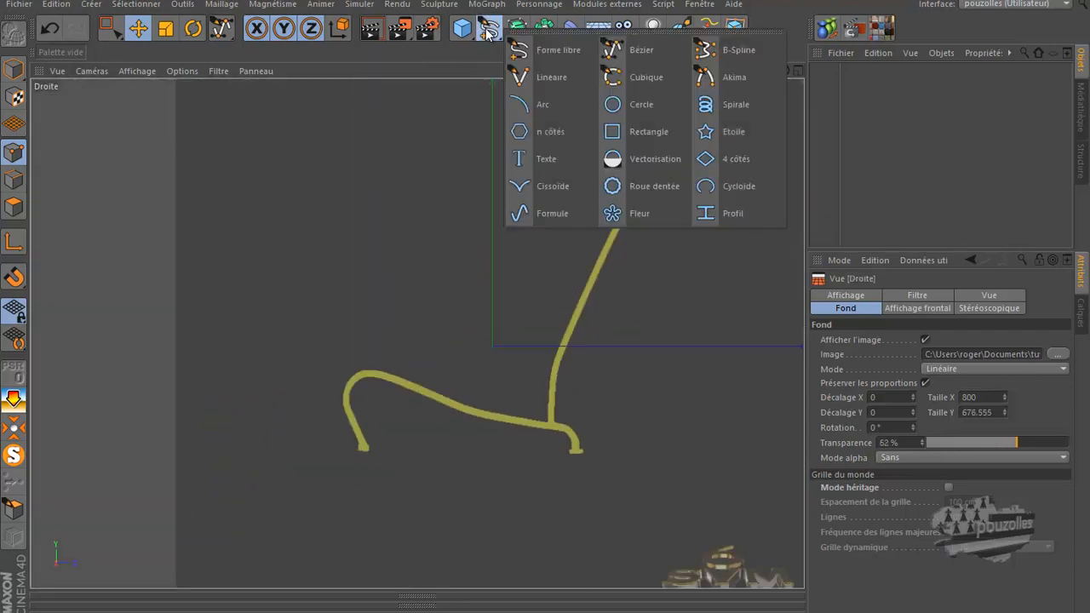
{"action": "left_click", "coordinate": [618, 52]}
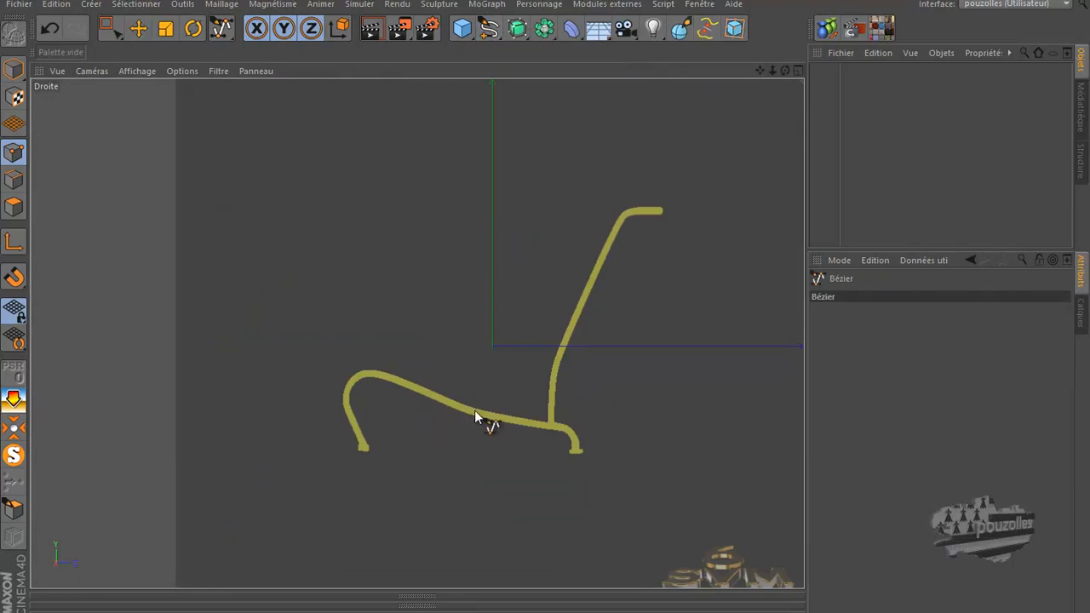
{"action": "scroll", "coordinate": [473, 408], "scroll_direction": "up", "scroll_amount": 2}
{"action": "scroll", "coordinate": [623, 338], "scroll_direction": "up", "scroll_amount": 3}
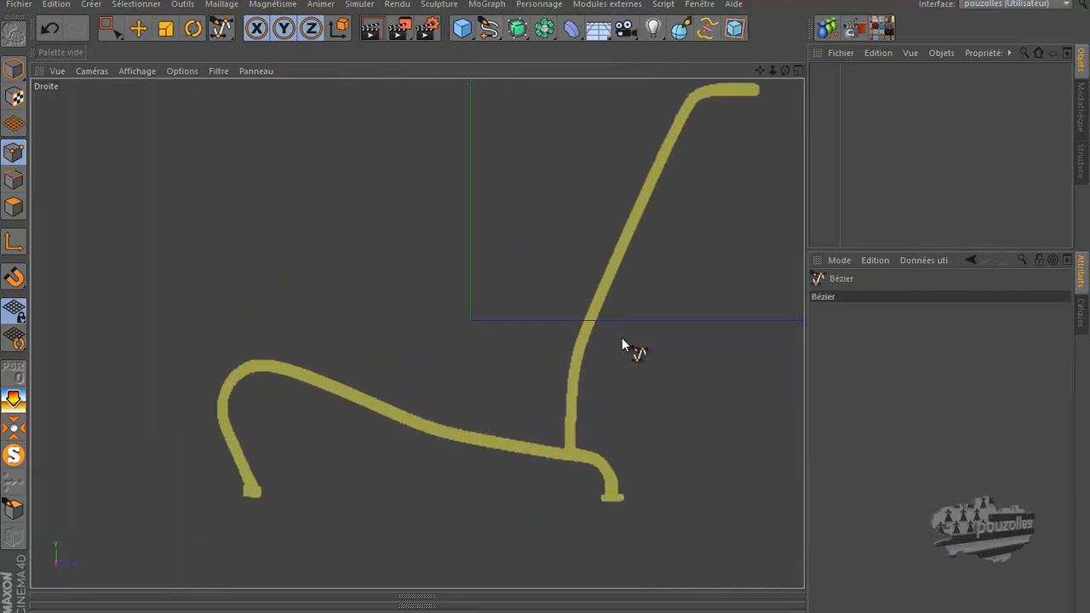
{"action": "scroll", "coordinate": [621, 345], "scroll_direction": "up", "scroll_amount": 1}
{"action": "scroll", "coordinate": [331, 451], "scroll_direction": "up", "scroll_amount": 1}
{"action": "scroll", "coordinate": [329, 449], "scroll_direction": "up", "scroll_amount": 1}
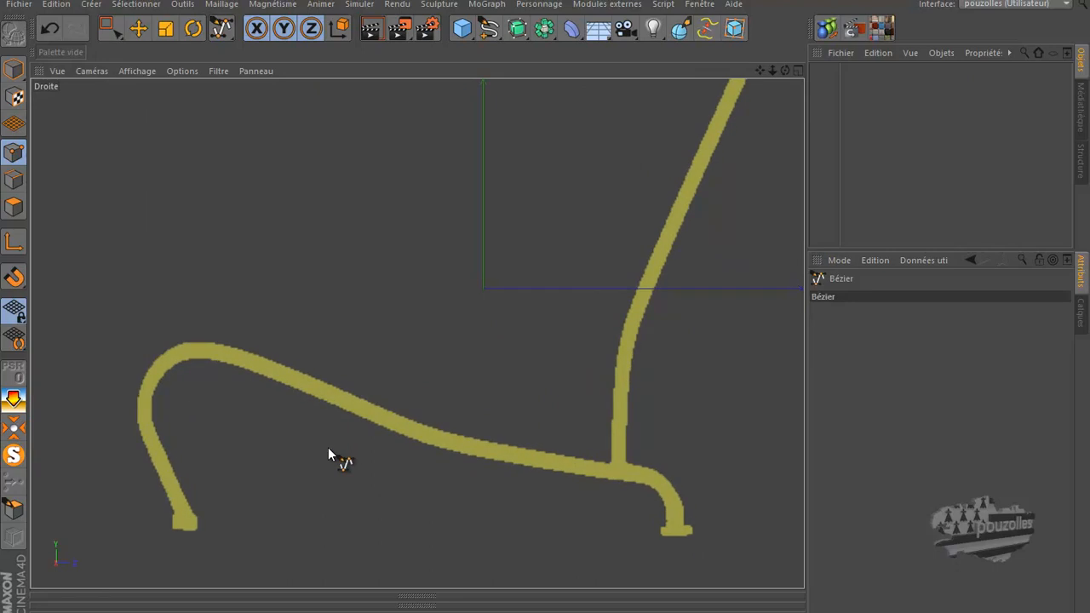
{"action": "scroll", "coordinate": [328, 453], "scroll_direction": "up", "scroll_amount": 1}
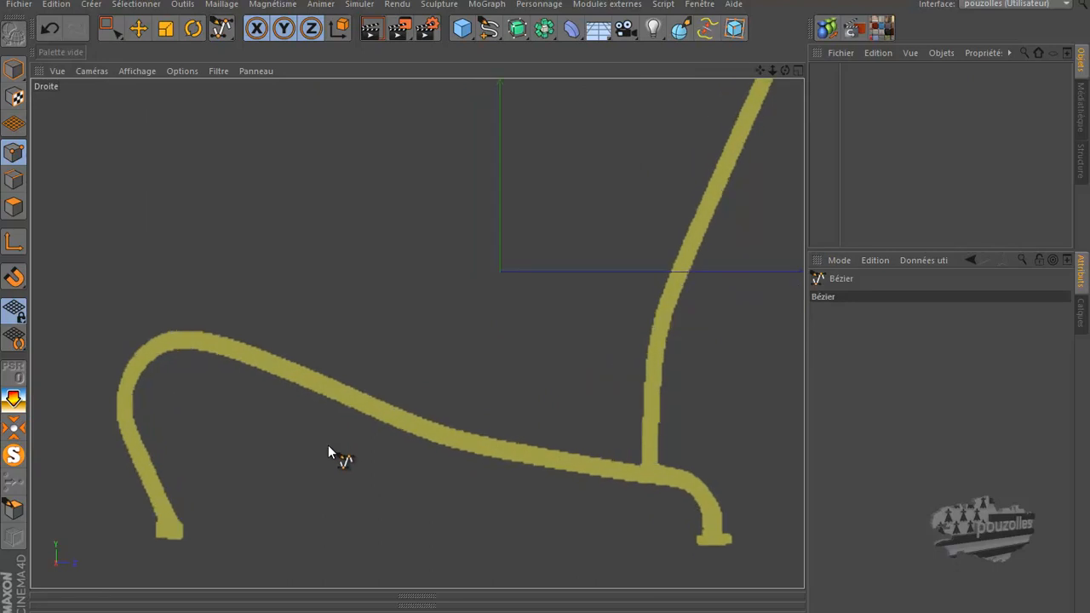
{"action": "left_click_drag", "start_coordinate": [761, 69], "coordinate": [776, 67]}
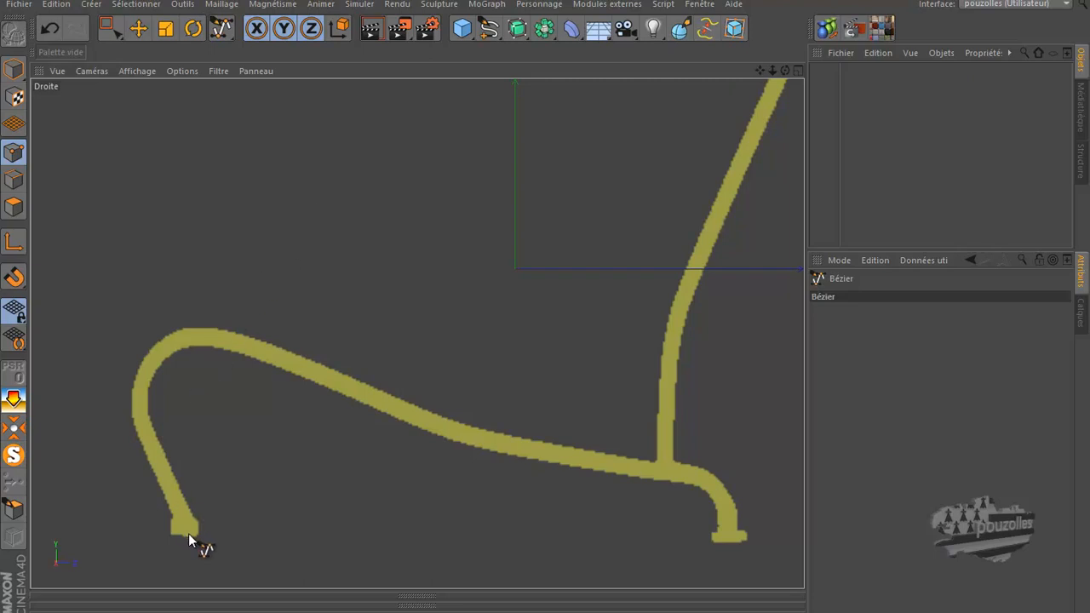
{"action": "left_click_drag", "start_coordinate": [190, 533], "coordinate": [173, 501]}
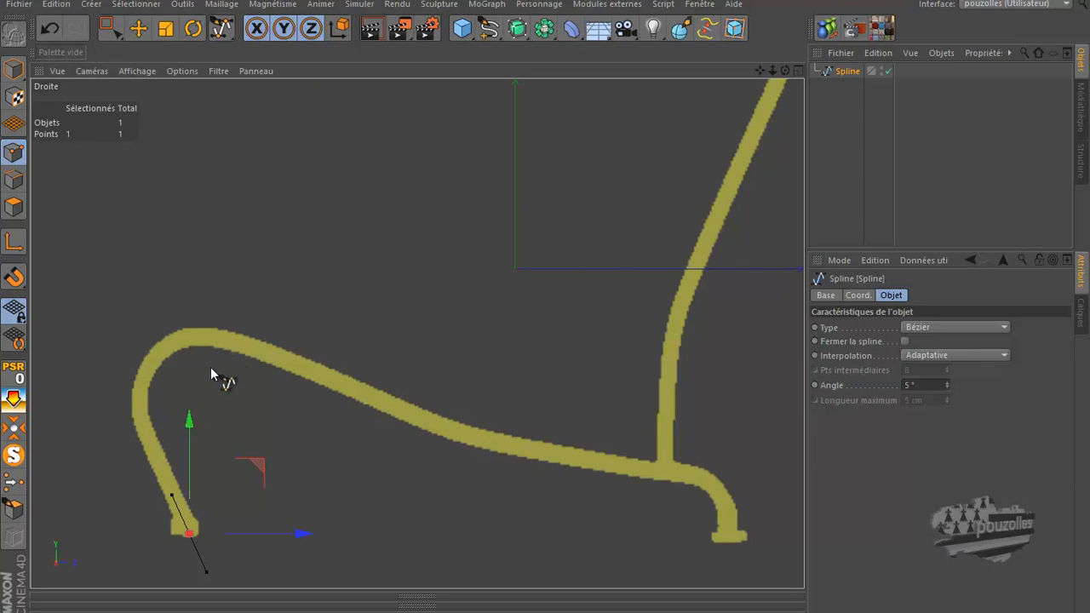
Hide the axis handles and continue the spline with four points around the front bend and along the sloping seat tube.
{"action": "key", "text": "alt+d"}
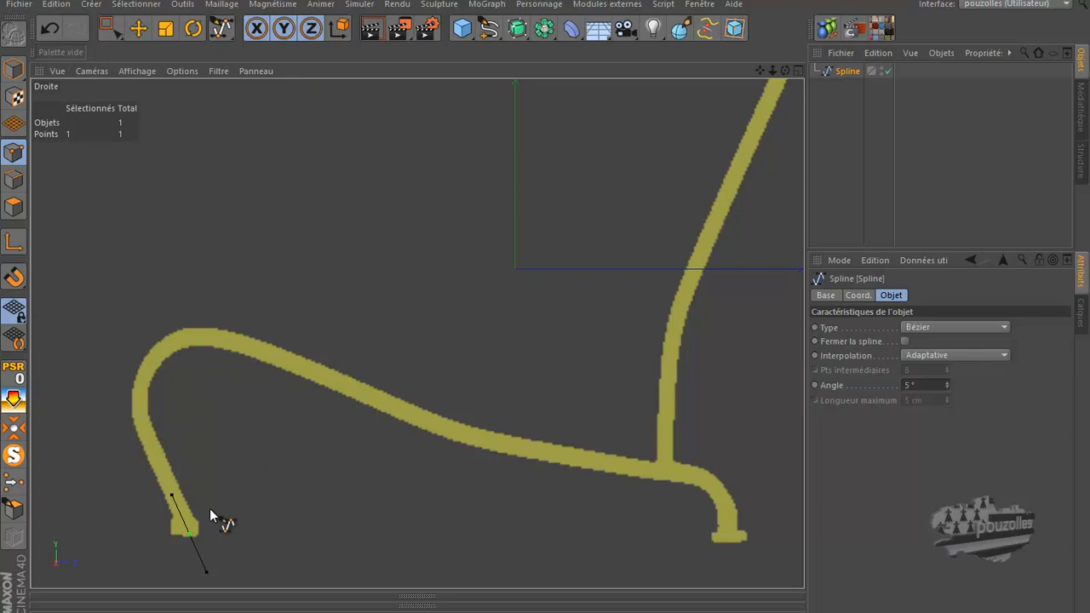
{"action": "key", "text": "alt+d"}
{"action": "key", "text": "alt+d"}
{"action": "left_click", "coordinate": [153, 449]}
{"action": "left_click_drag", "start_coordinate": [149, 435], "coordinate": [142, 427]}
{"action": "left_click_drag", "start_coordinate": [235, 342], "coordinate": [305, 369]}
{"action": "left_click_drag", "start_coordinate": [337, 381], "coordinate": [371, 397]}
{"action": "left_click_drag", "start_coordinate": [544, 451], "coordinate": [606, 464]}
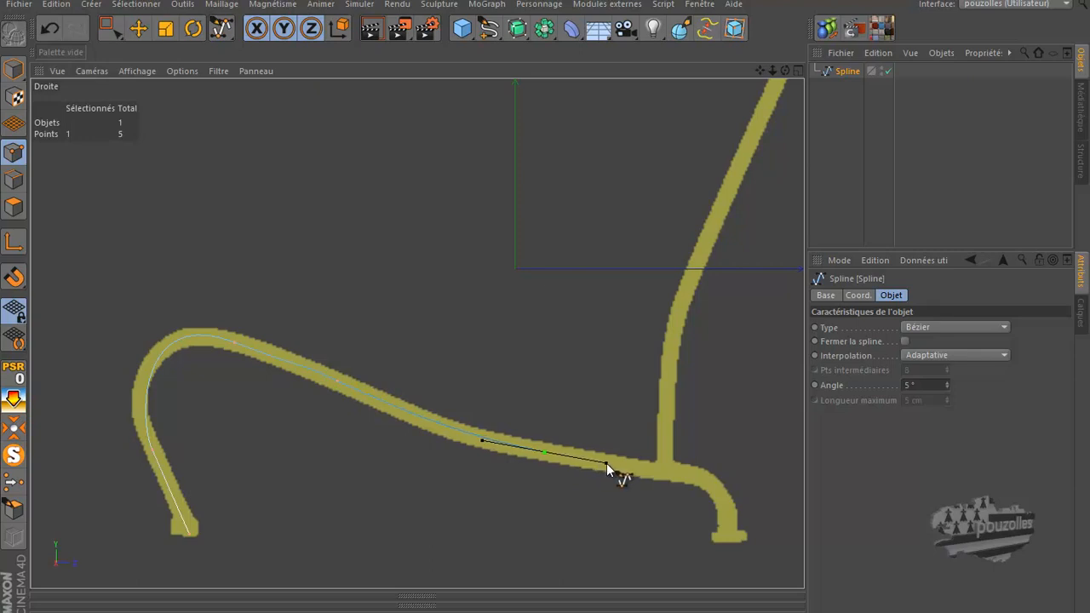
Finish the spline with a point near the backrest junction and an end point at the rear foot, then restore the axis handles.
{"action": "left_click", "coordinate": [652, 469]}
{"action": "left_click_drag", "start_coordinate": [672, 472], "coordinate": [684, 475]}
{"action": "left_click_drag", "start_coordinate": [730, 540], "coordinate": [734, 588]}
{"action": "key", "text": "e"}
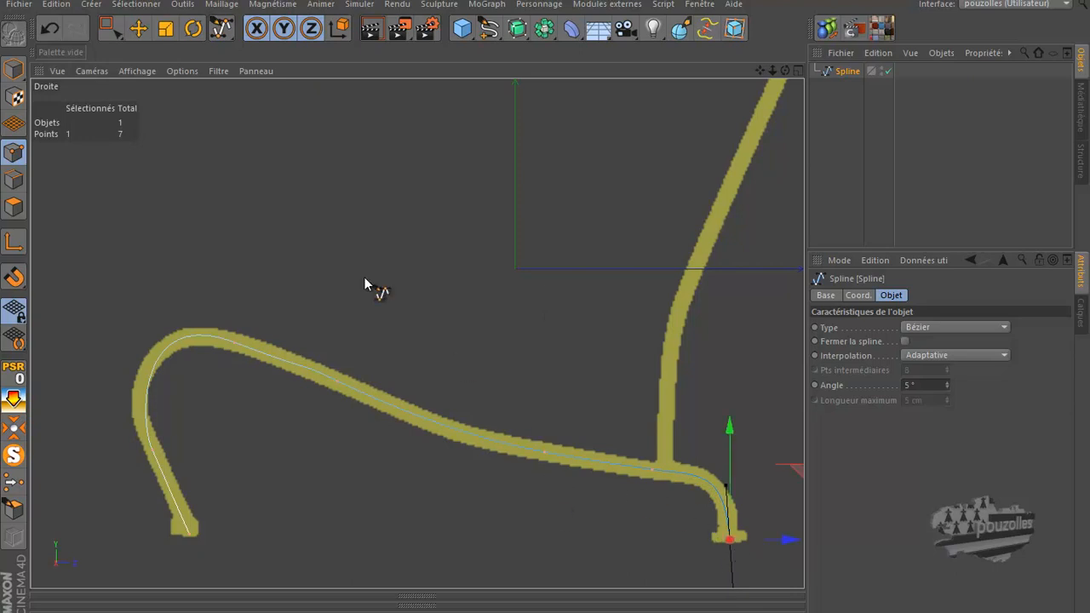
Shift the spline's end point towards the centre of the rear foot and extend the forward tangent of the point ahead of the backrest junction.
{"action": "left_click", "coordinate": [138, 28]}
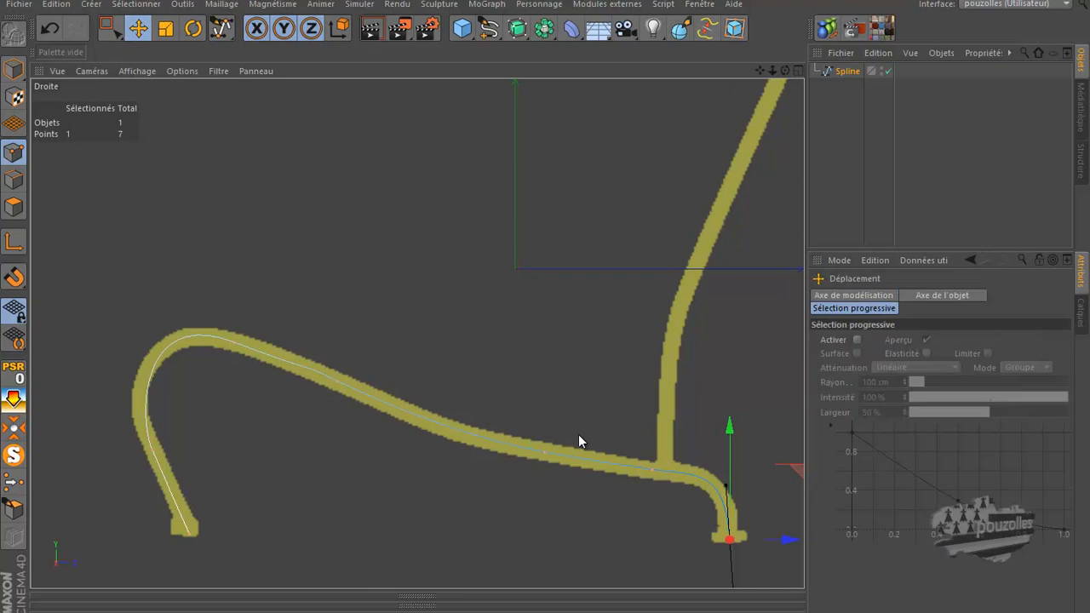
{"action": "scroll", "coordinate": [731, 557], "scroll_direction": "up", "scroll_amount": 3}
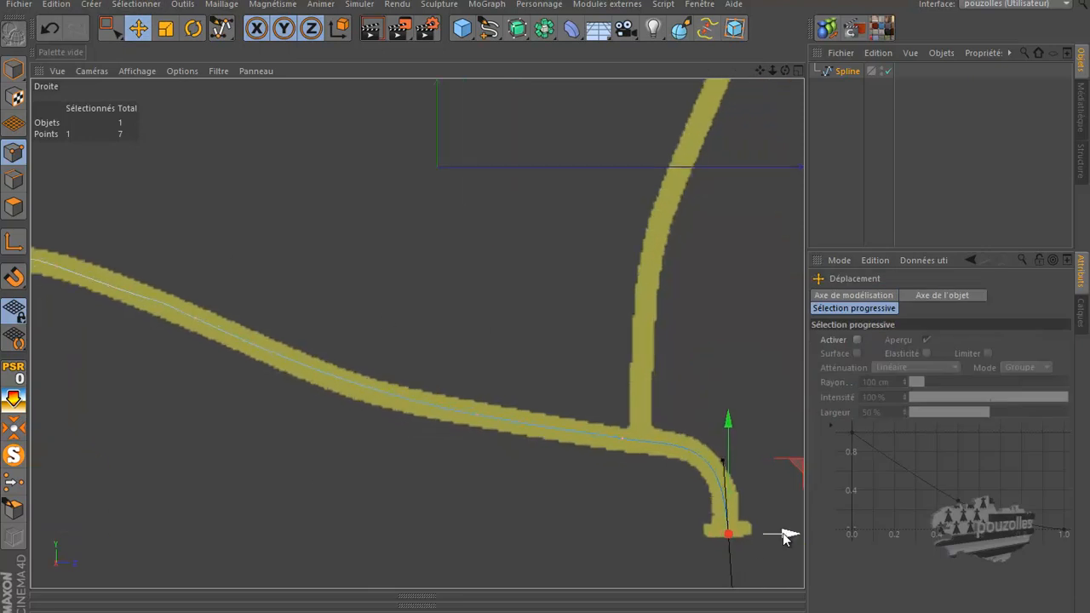
{"action": "left_click_drag", "start_coordinate": [785, 535], "coordinate": [781, 531]}
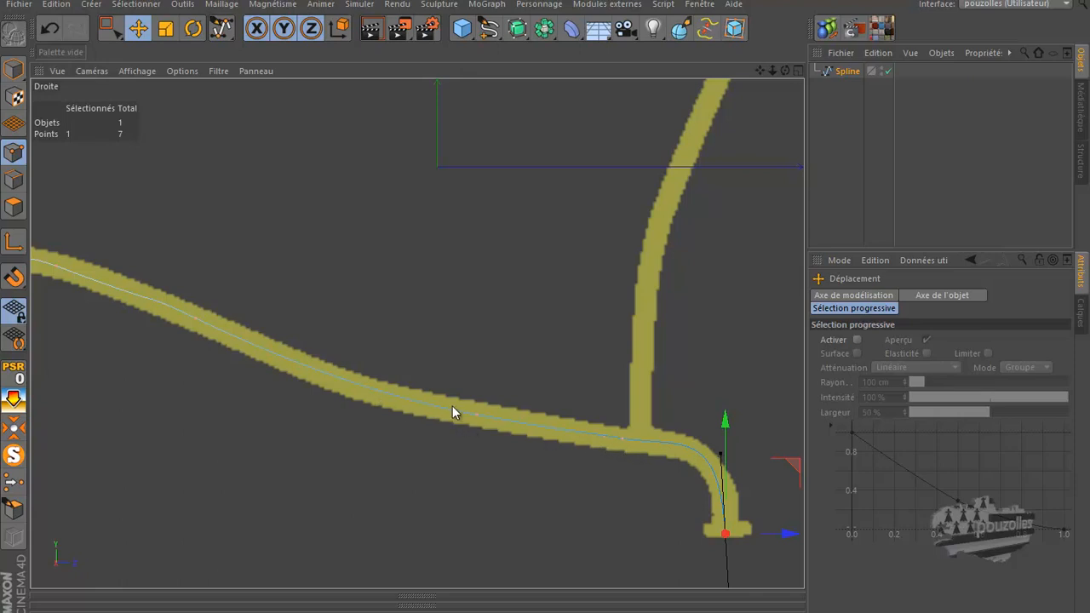
{"action": "left_click", "coordinate": [477, 414]}
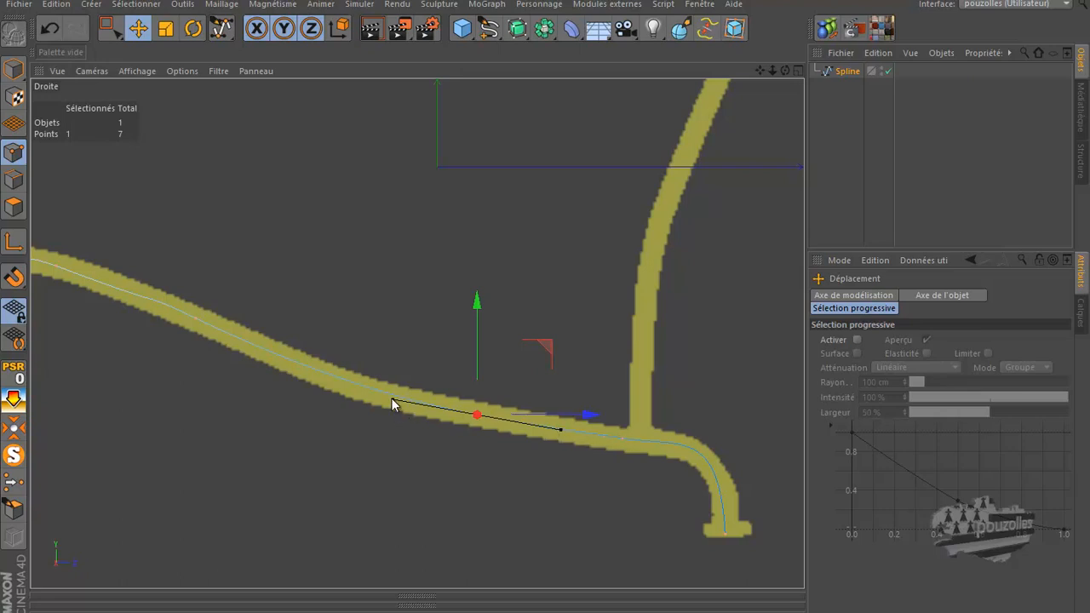
{"action": "left_click_drag", "start_coordinate": [392, 399], "coordinate": [378, 398]}
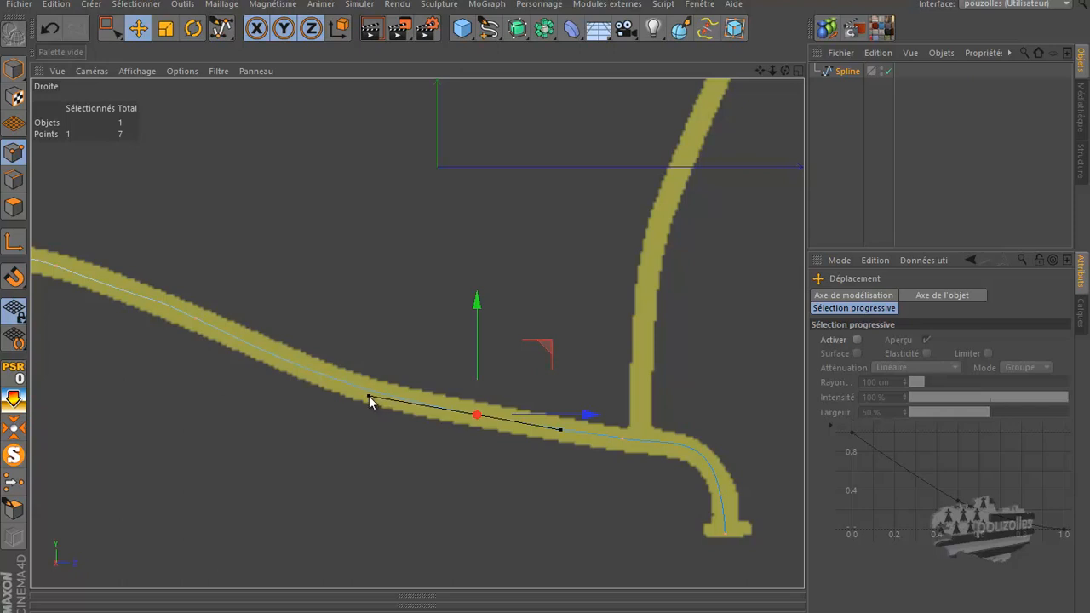
{"action": "mouse_move", "coordinate": [368, 396]}
{"action": "left_mouse_down"}
{"action": "mouse_move", "coordinate": [370, 405]}
{"action": "mouse_move", "coordinate": [367, 395]}
{"action": "left_mouse_up"}
Raise the spline point just behind the front bend slightly and shorten its tangents.
{"action": "scroll", "coordinate": [578, 466], "scroll_direction": "down", "scroll_amount": 3}
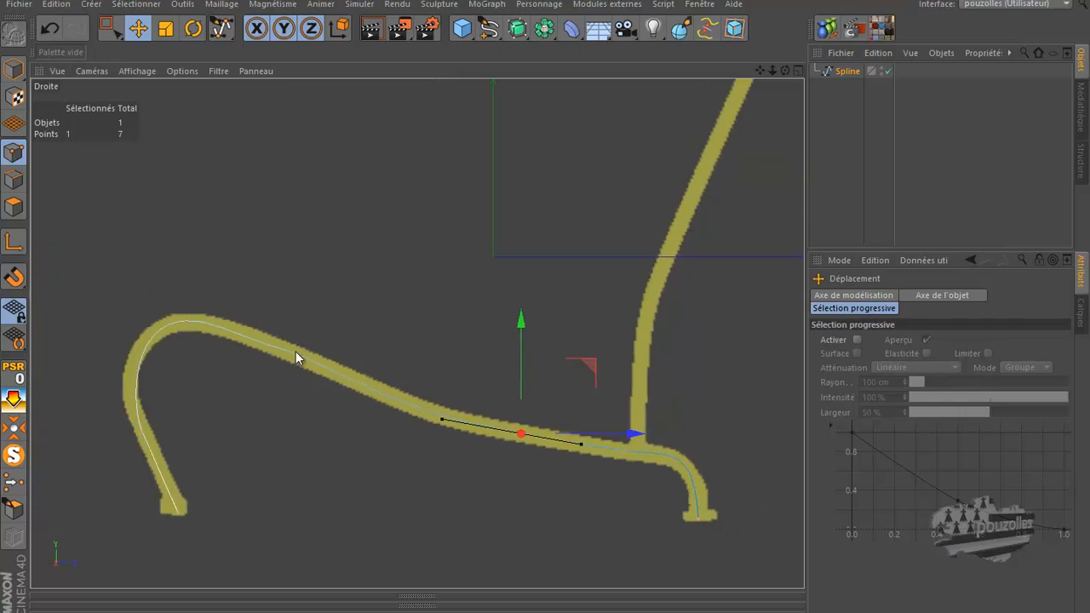
{"action": "scroll", "coordinate": [290, 362], "scroll_direction": "up", "scroll_amount": 5}
{"action": "scroll", "coordinate": [332, 388], "scroll_direction": "down", "scroll_amount": 4}
{"action": "scroll", "coordinate": [341, 366], "scroll_direction": "up", "scroll_amount": 1}
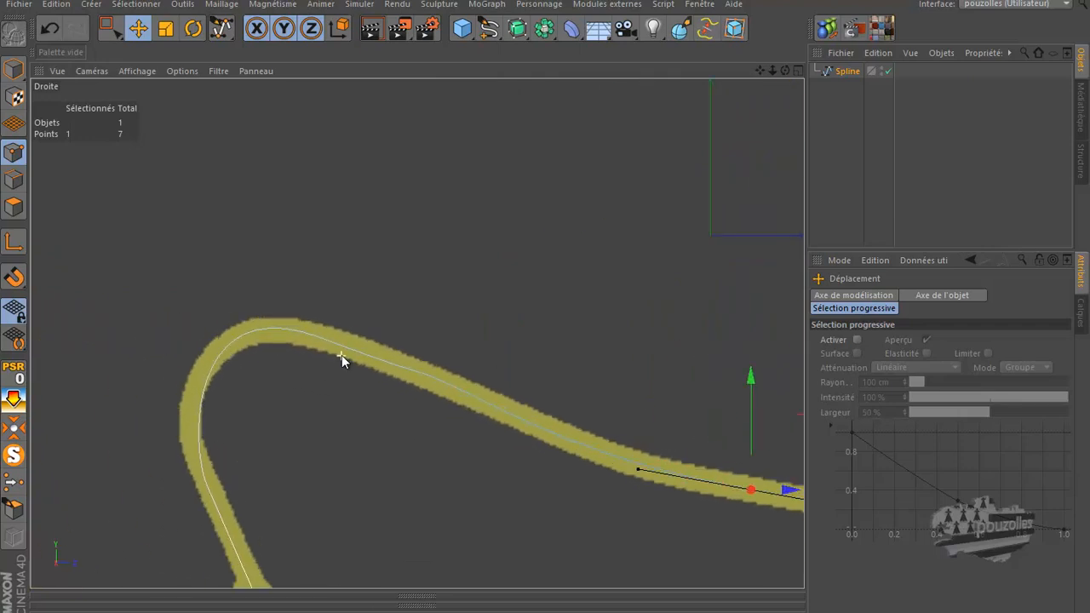
{"action": "scroll", "coordinate": [341, 355], "scroll_direction": "up", "scroll_amount": 2}
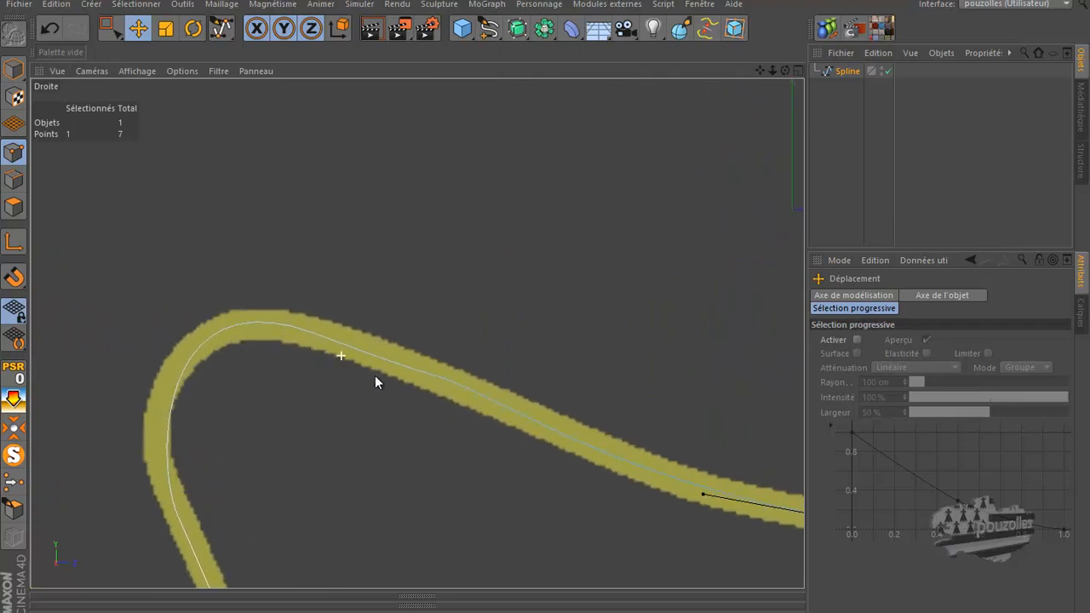
{"action": "left_click", "coordinate": [491, 399]}
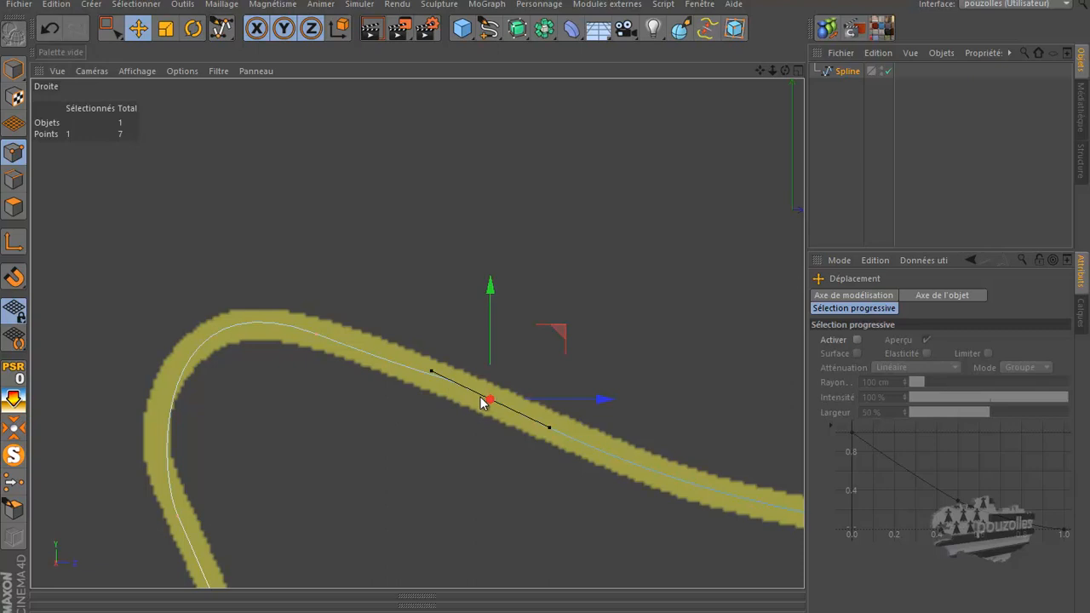
{"action": "left_click", "coordinate": [317, 334]}
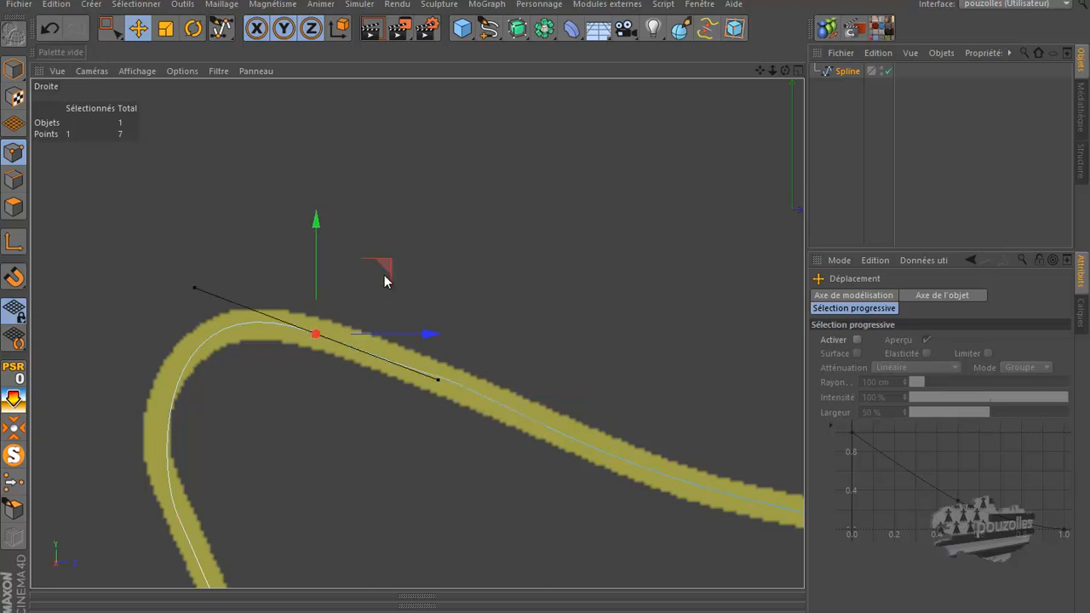
{"action": "left_click_drag", "start_coordinate": [383, 266], "coordinate": [384, 265]}
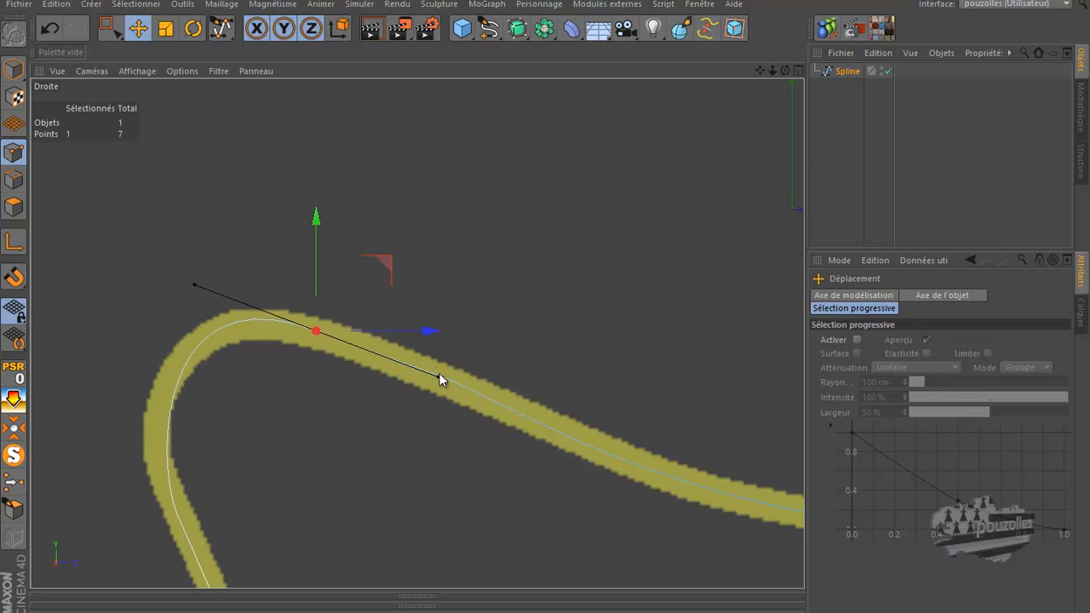
{"action": "left_click_drag", "start_coordinate": [440, 374], "coordinate": [420, 370]}
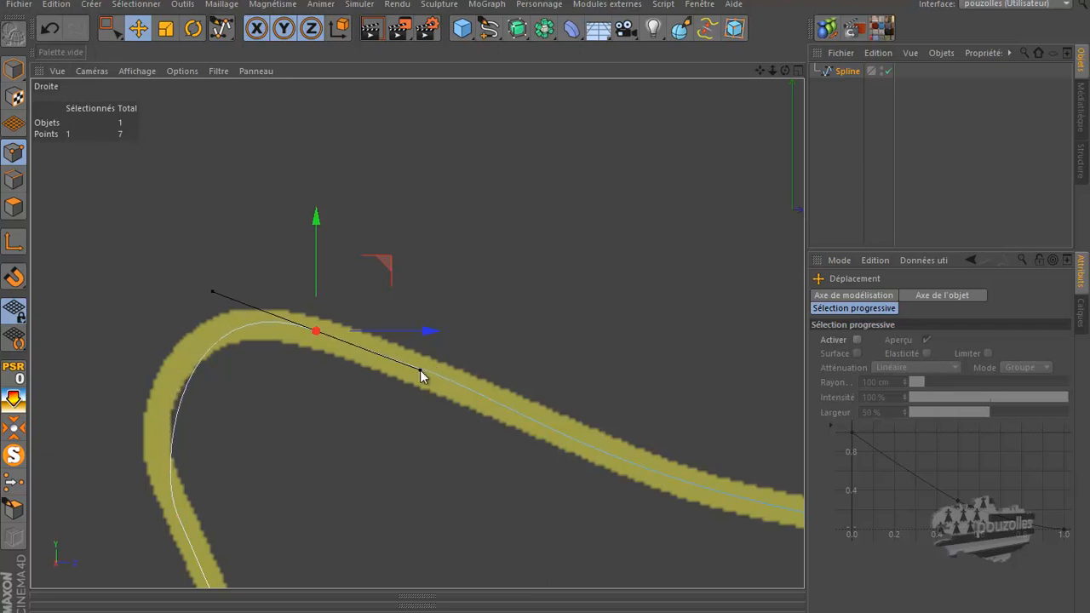
Move the mid-slope spline point slightly rearward along the seat tube and adjust its tangent to follow the template.
{"action": "left_click", "coordinate": [490, 401]}
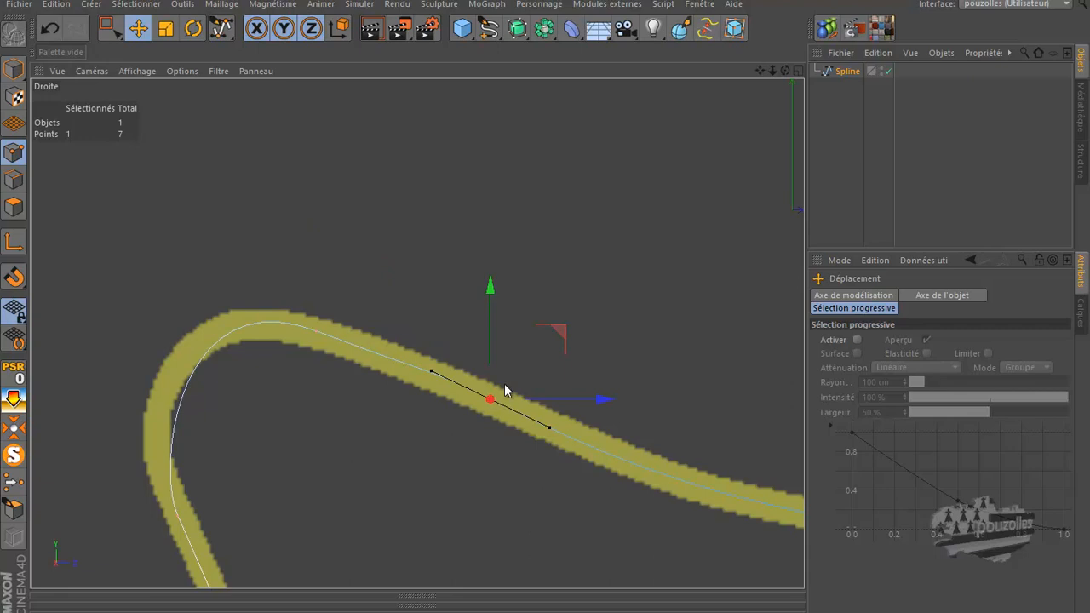
{"action": "left_click", "coordinate": [315, 330], "text": "shift"}
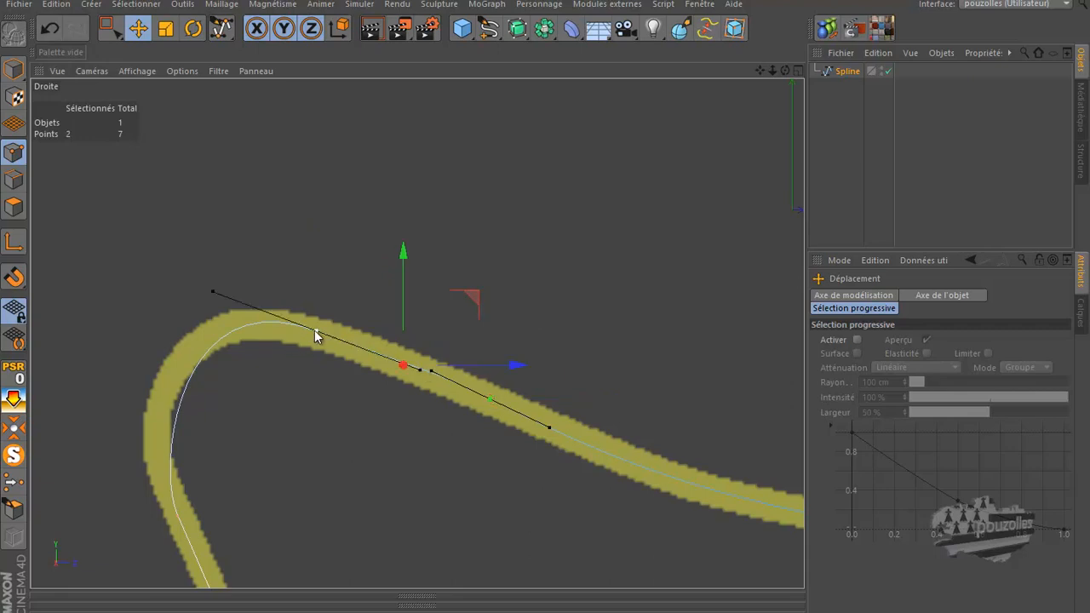
{"action": "left_click", "coordinate": [491, 397]}
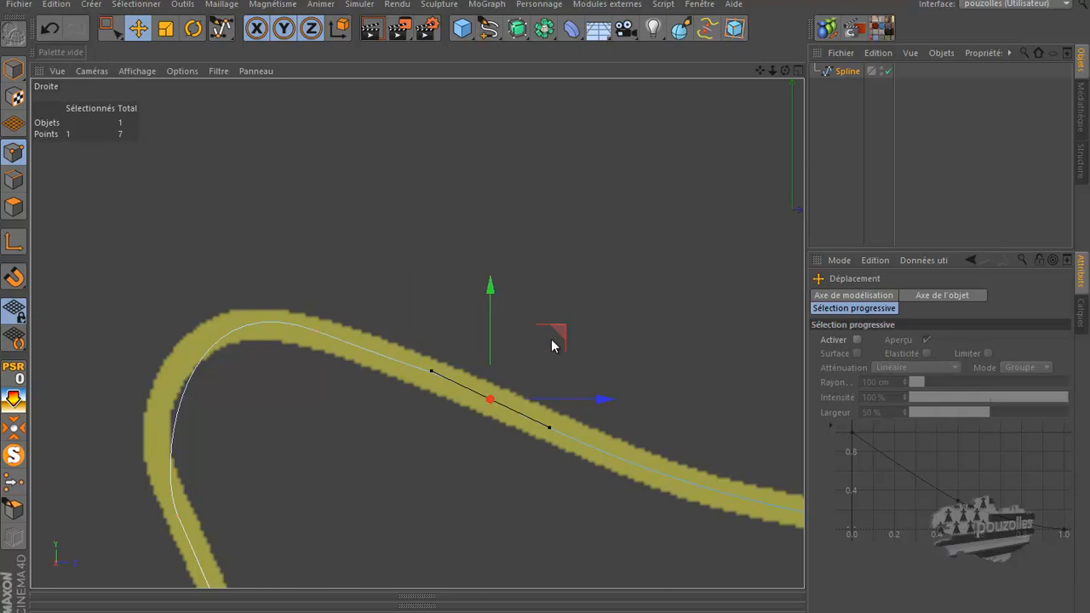
{"action": "left_click_drag", "start_coordinate": [554, 335], "coordinate": [568, 346]}
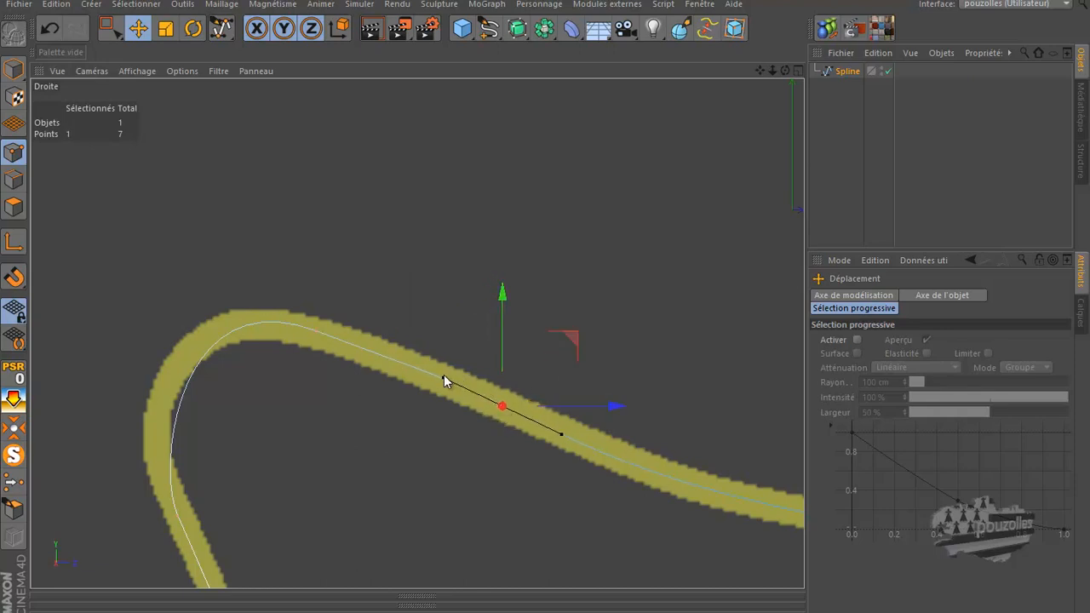
{"action": "left_click_drag", "start_coordinate": [443, 377], "coordinate": [443, 380]}
Adjust the tangent of the front leg's upper spline point so the curve follows the centre of the front bend.
{"action": "left_click", "coordinate": [176, 516]}
{"action": "left_click_drag", "start_coordinate": [162, 482], "coordinate": [147, 447]}
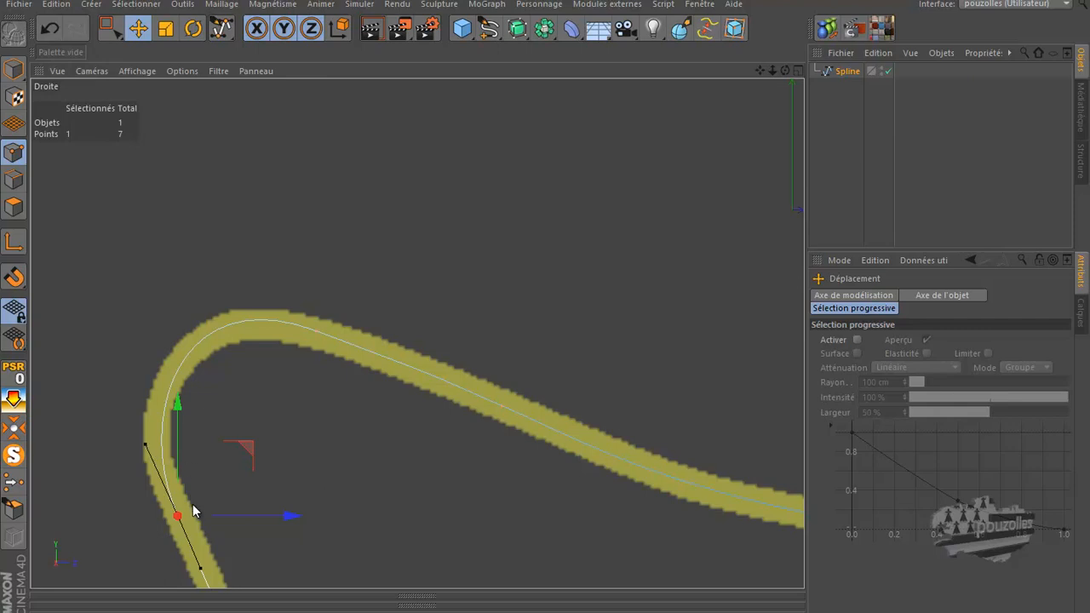
{"action": "scroll", "coordinate": [221, 438], "scroll_direction": "down", "scroll_amount": 3}
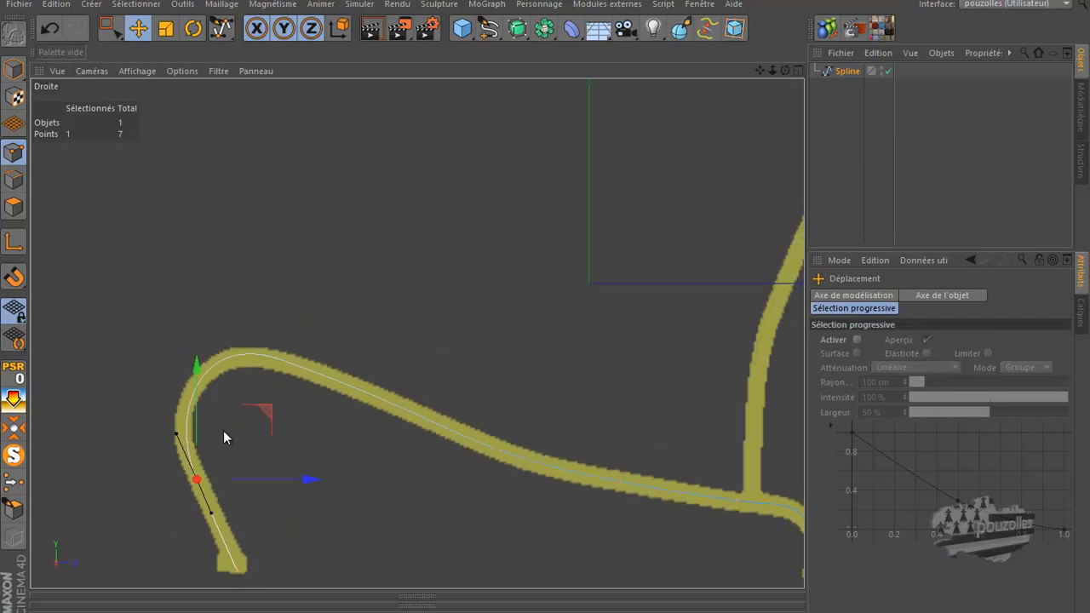
Create a circle spline with a radius of 4 cm as the cross-section profile of the seat tube.
{"action": "scroll", "coordinate": [199, 507], "scroll_direction": "down", "scroll_amount": 5}
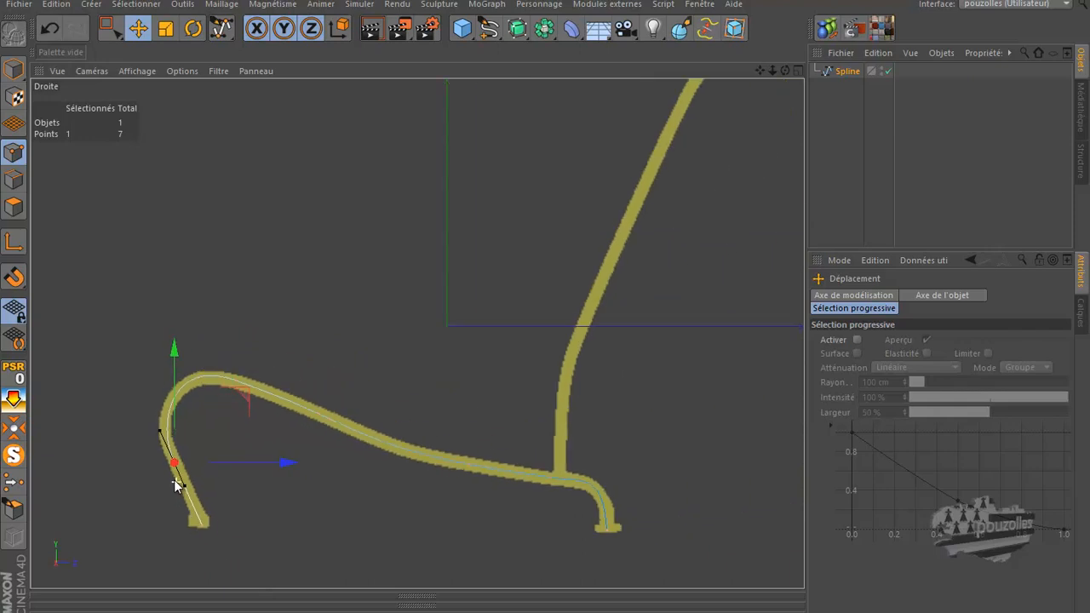
{"action": "scroll", "coordinate": [384, 494], "scroll_direction": "up", "scroll_amount": 2}
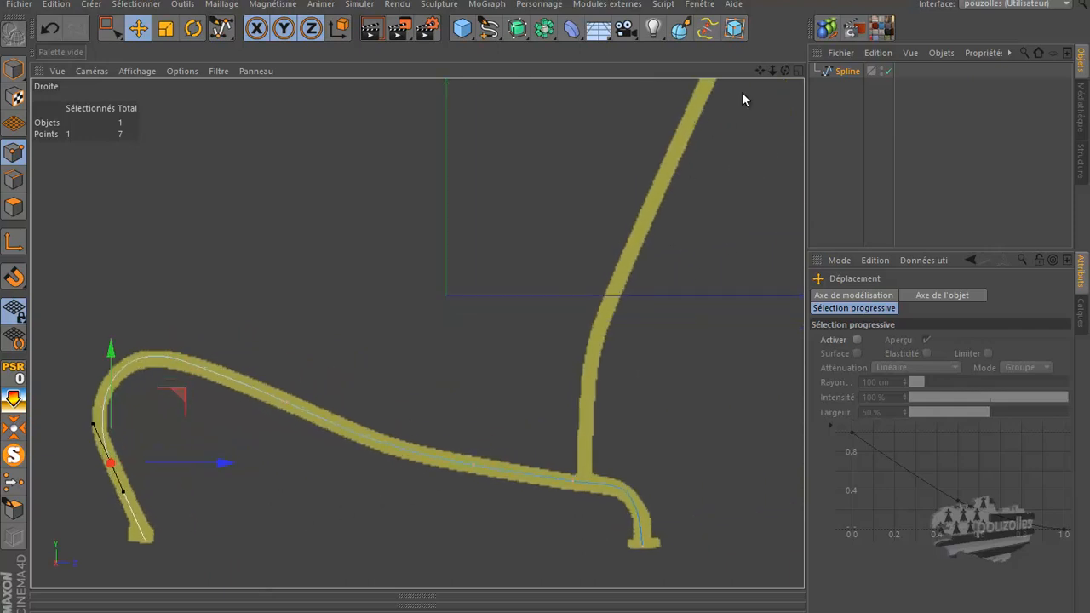
{"action": "left_click_drag", "start_coordinate": [758, 68], "coordinate": [546, 307]}
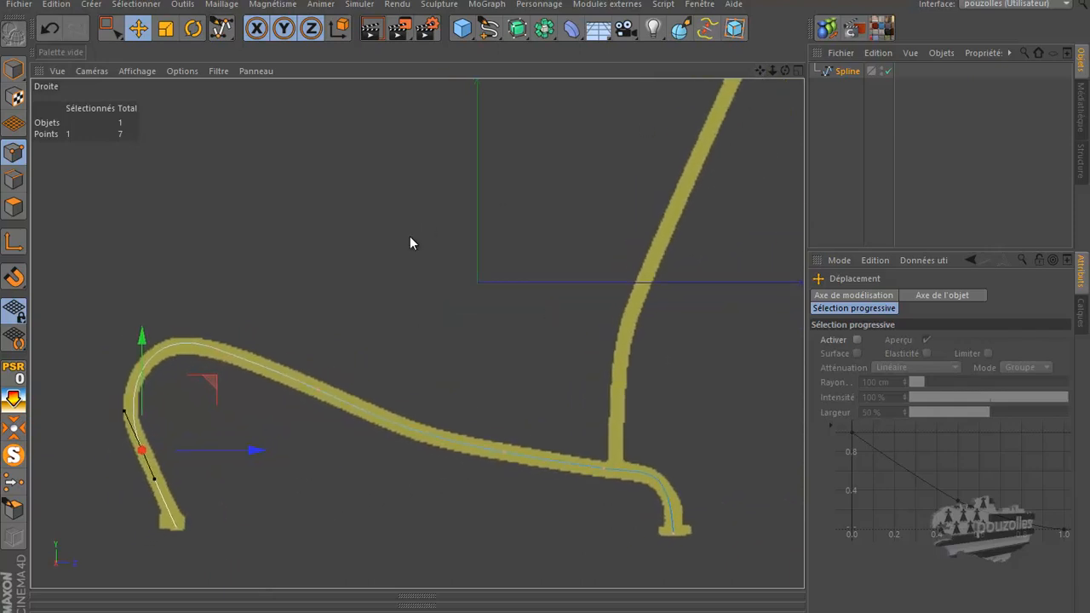
{"action": "middle_click", "coordinate": [320, 246]}
{"action": "middle_click", "coordinate": [276, 245]}
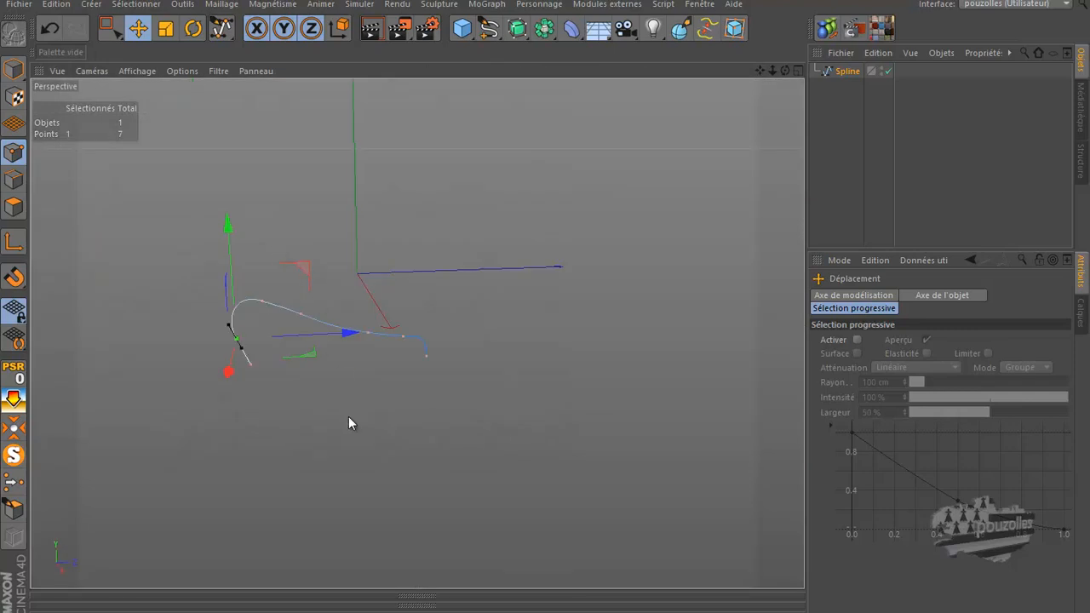
{"action": "left_click_drag", "start_coordinate": [786, 70], "coordinate": [546, 307]}
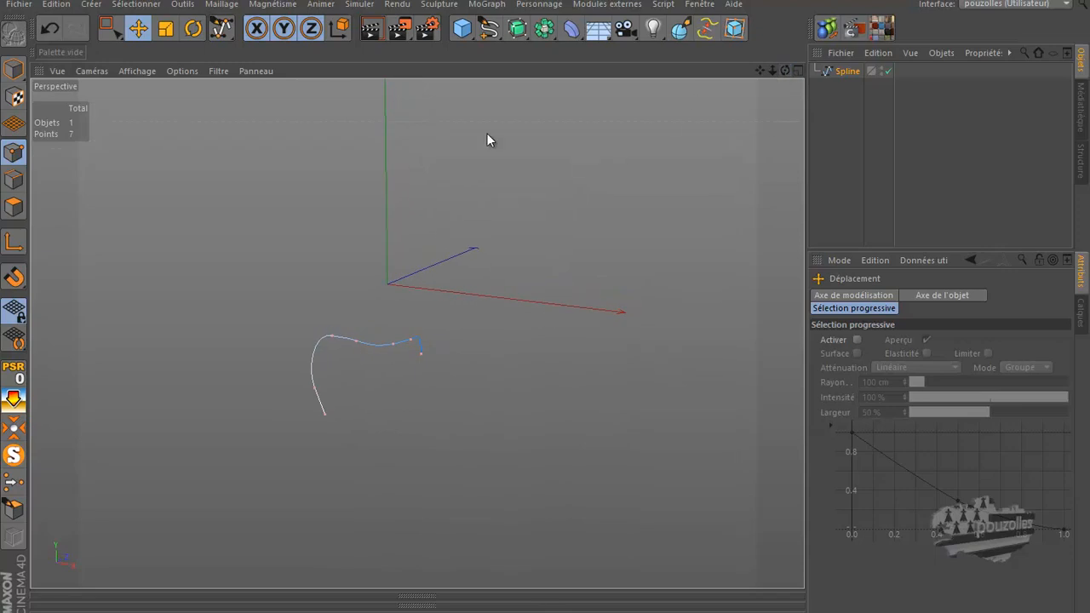
{"action": "left_click", "coordinate": [490, 32]}
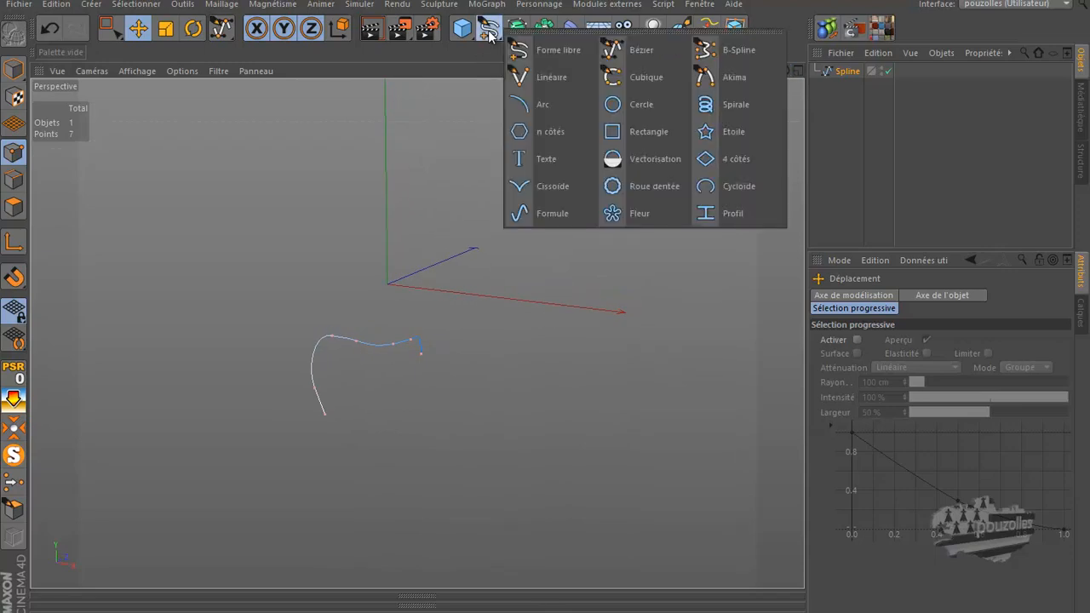
{"action": "left_click", "coordinate": [624, 102]}
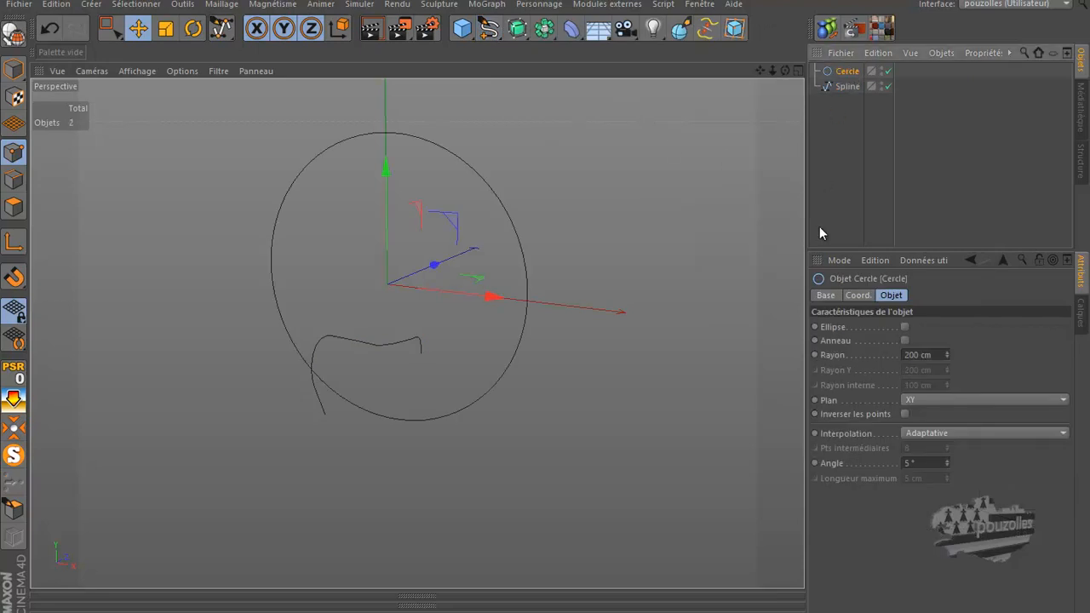
{"action": "double_click", "coordinate": [919, 354]}
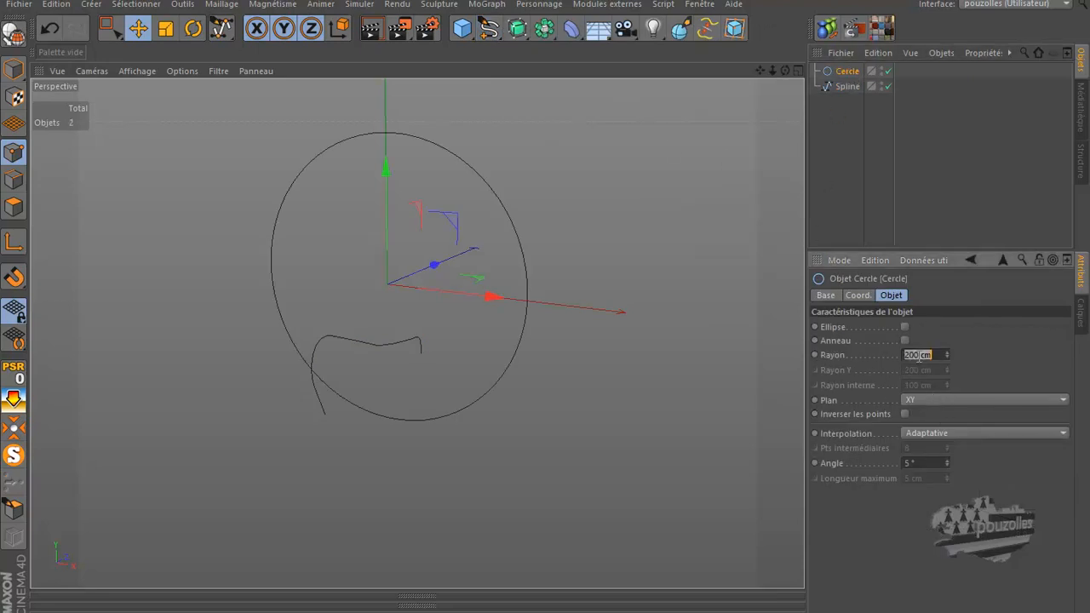
{"action": "type", "text": "4"}
{"action": "key", "text": "Return"}
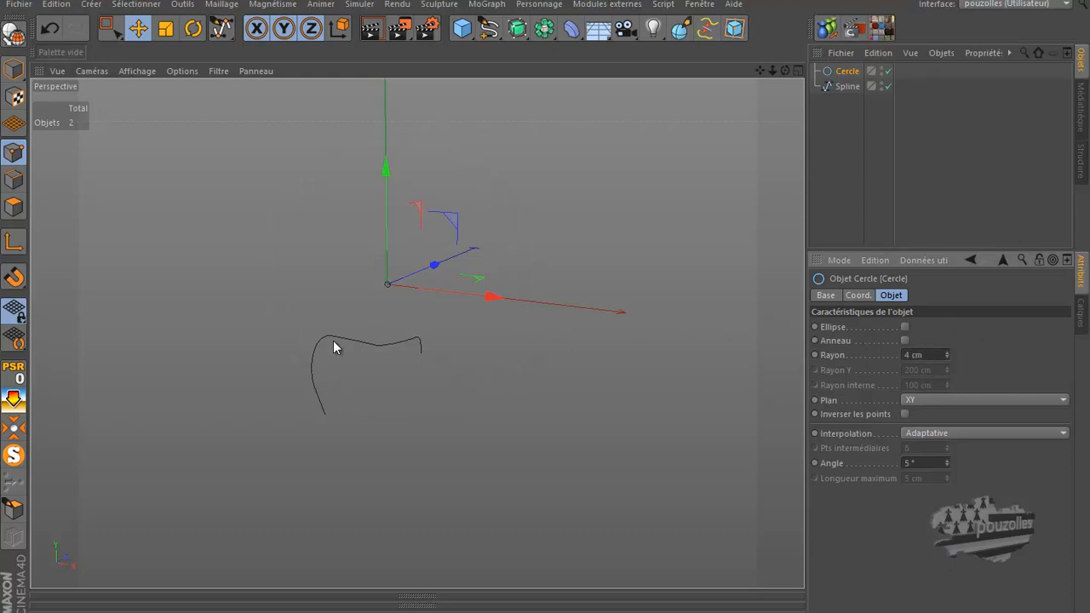
Add an Extrusion contrôlée generator and place the circle and the traced spline inside it to form the tube.
{"action": "scroll", "coordinate": [331, 341], "scroll_direction": "up", "scroll_amount": 5}
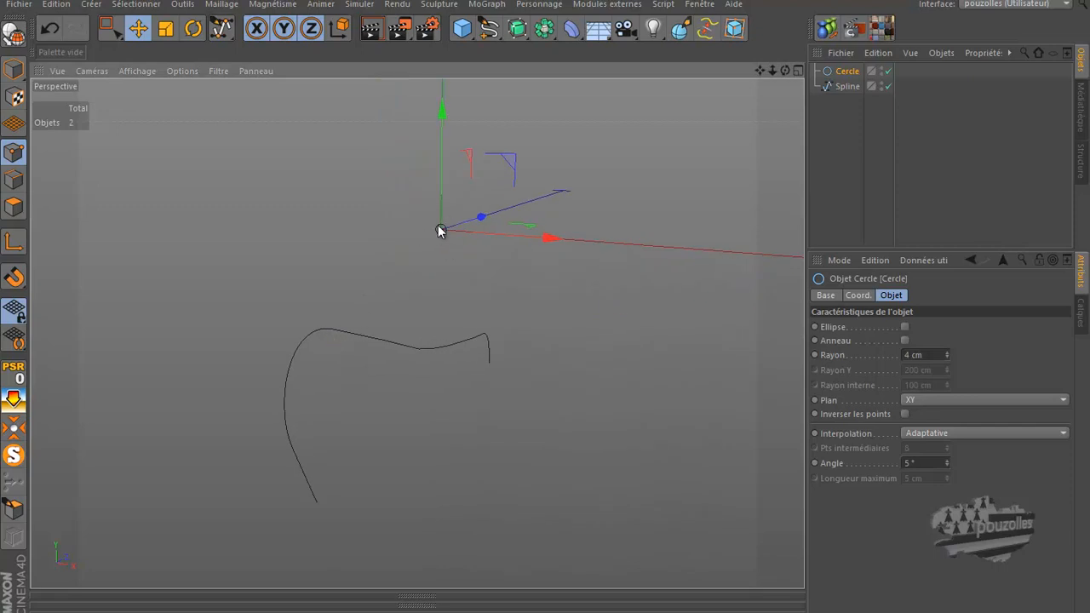
{"action": "left_click", "coordinate": [517, 30]}
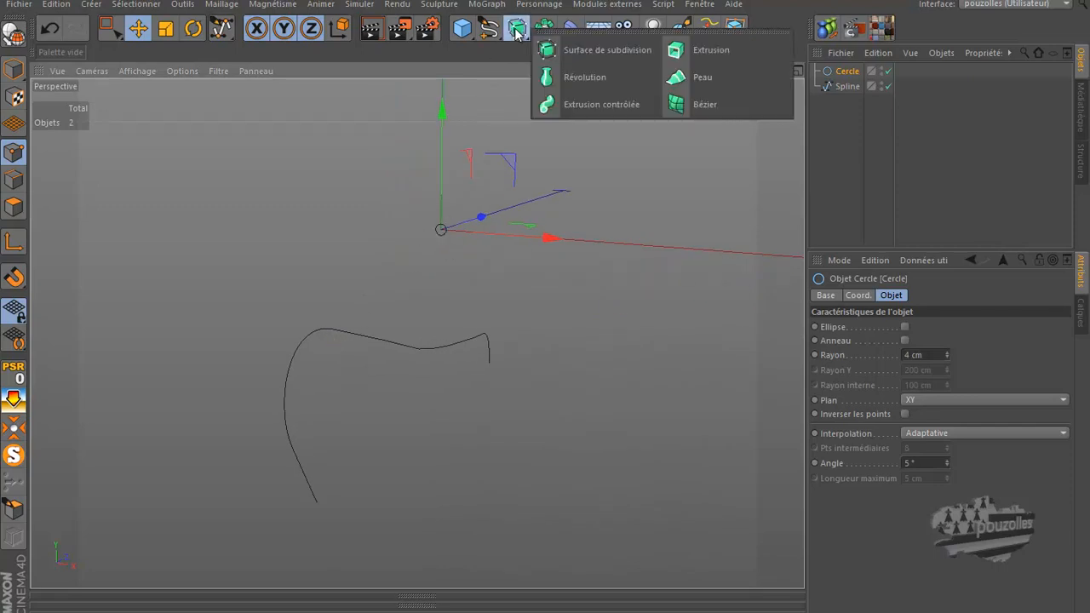
{"action": "left_click", "coordinate": [579, 103]}
{"action": "mouse_move", "coordinate": [884, 84]}
{"action": "left_mouse_down"}
{"action": "mouse_move", "coordinate": [838, 113]}
{"action": "mouse_move", "coordinate": [882, 85]}
{"action": "mouse_move", "coordinate": [875, 71]}
{"action": "left_mouse_up"}
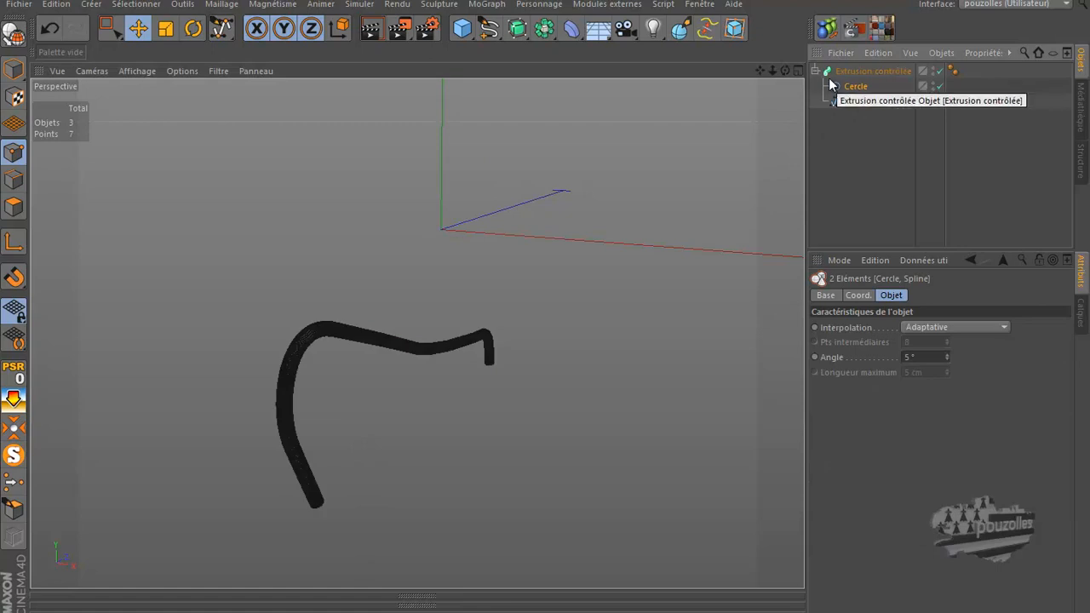
{"action": "scroll", "coordinate": [327, 469], "scroll_direction": "up", "scroll_amount": 5}
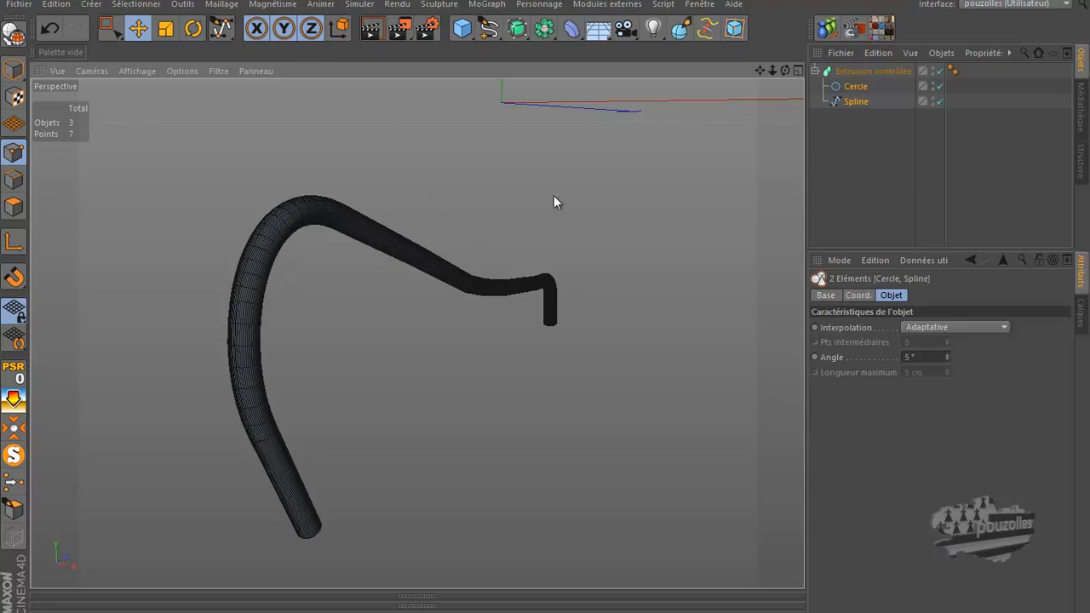
Set the path spline's interpolation to Naturelle while viewing the tube against the side template.
{"action": "left_click", "coordinate": [857, 100]}
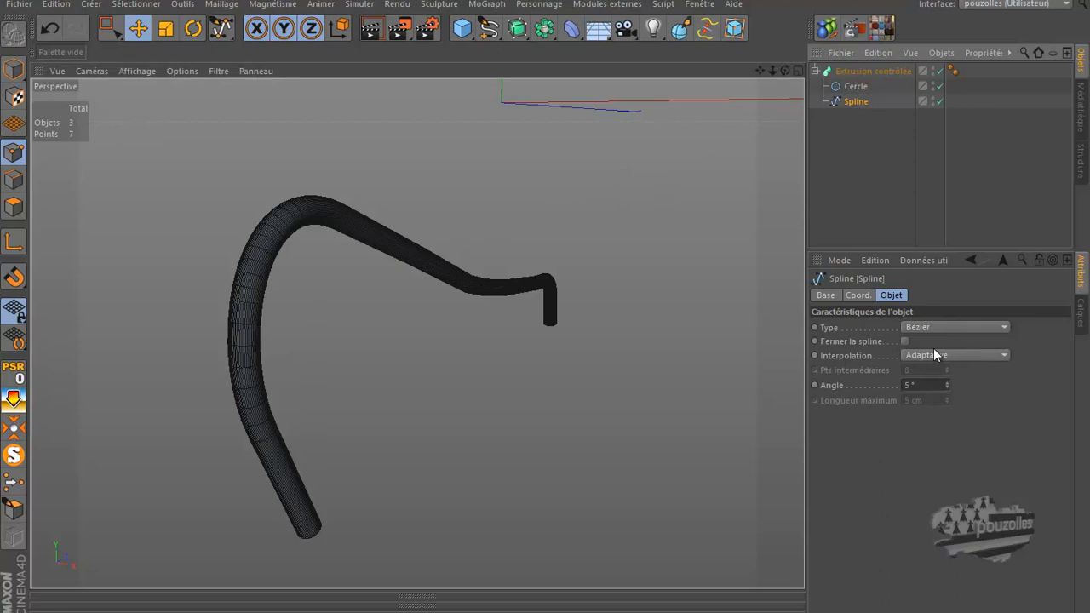
{"action": "left_click_drag", "start_coordinate": [784, 69], "coordinate": [543, 307]}
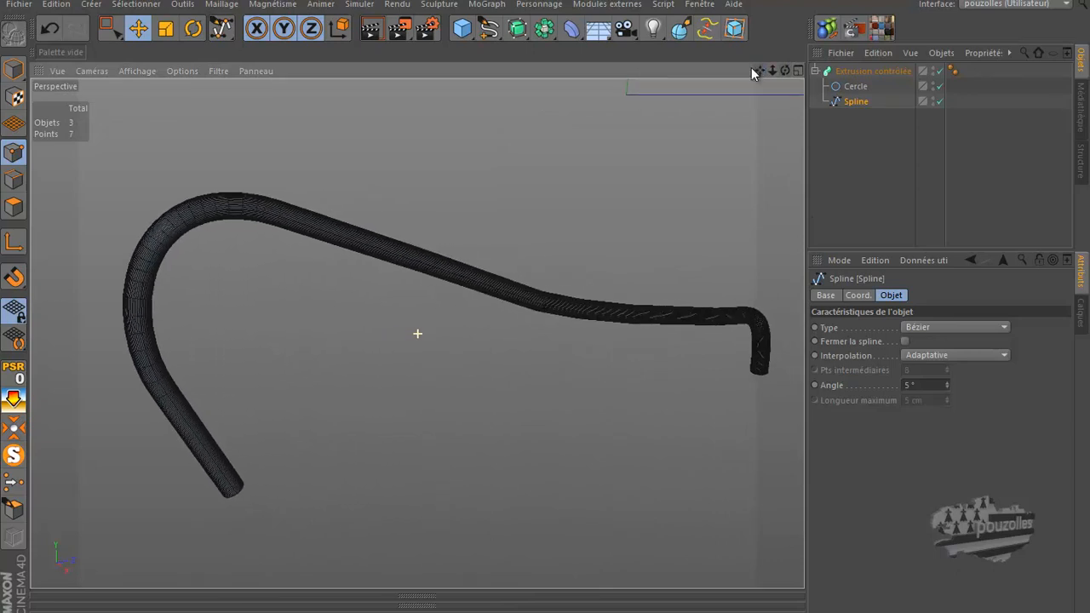
{"action": "middle_click", "coordinate": [477, 468]}
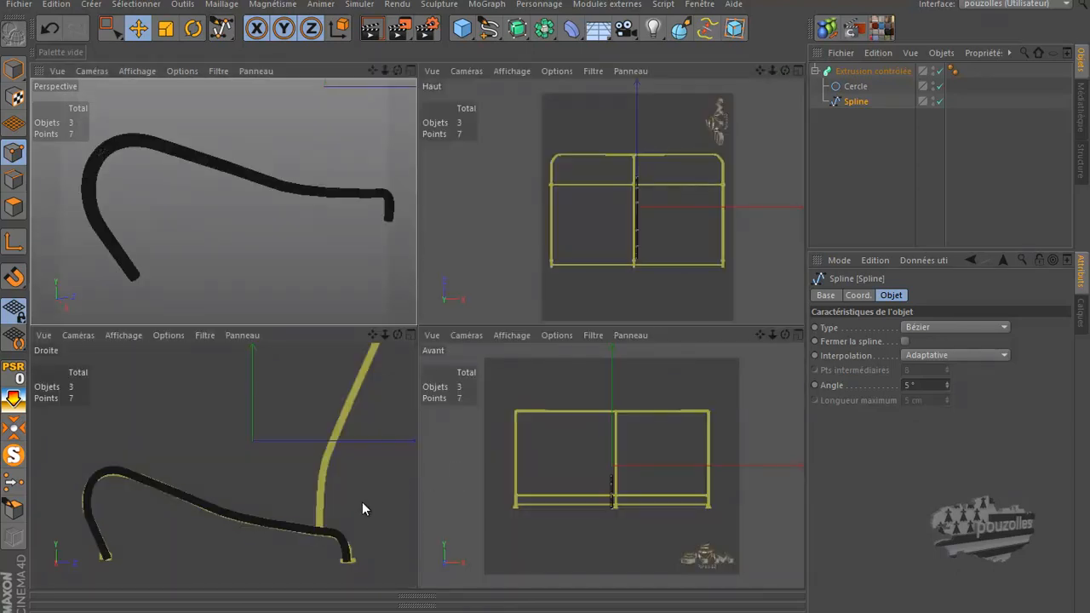
{"action": "middle_click", "coordinate": [361, 504]}
{"action": "scroll", "coordinate": [447, 529], "scroll_direction": "up", "scroll_amount": 2}
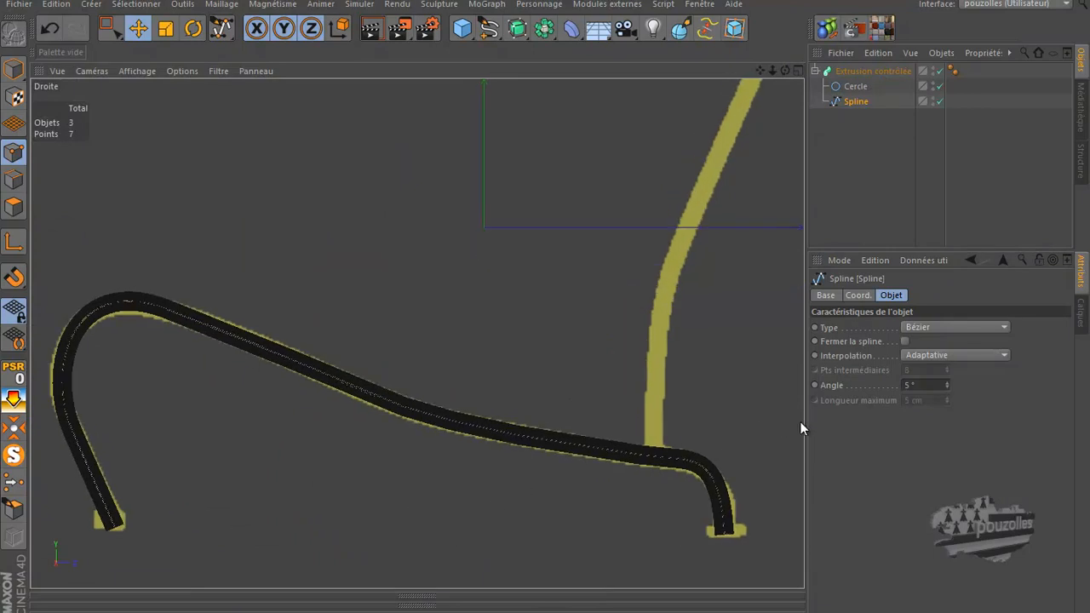
{"action": "left_click_drag", "start_coordinate": [806, 422], "coordinate": [852, 430]}
{"action": "left_click", "coordinate": [968, 355]}
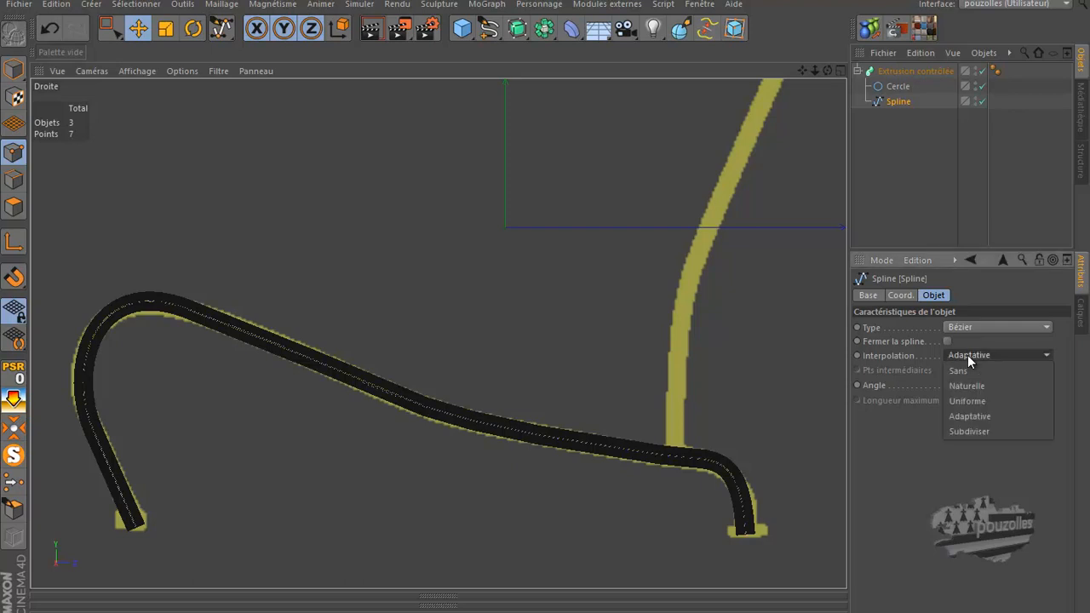
{"action": "left_click", "coordinate": [976, 385]}
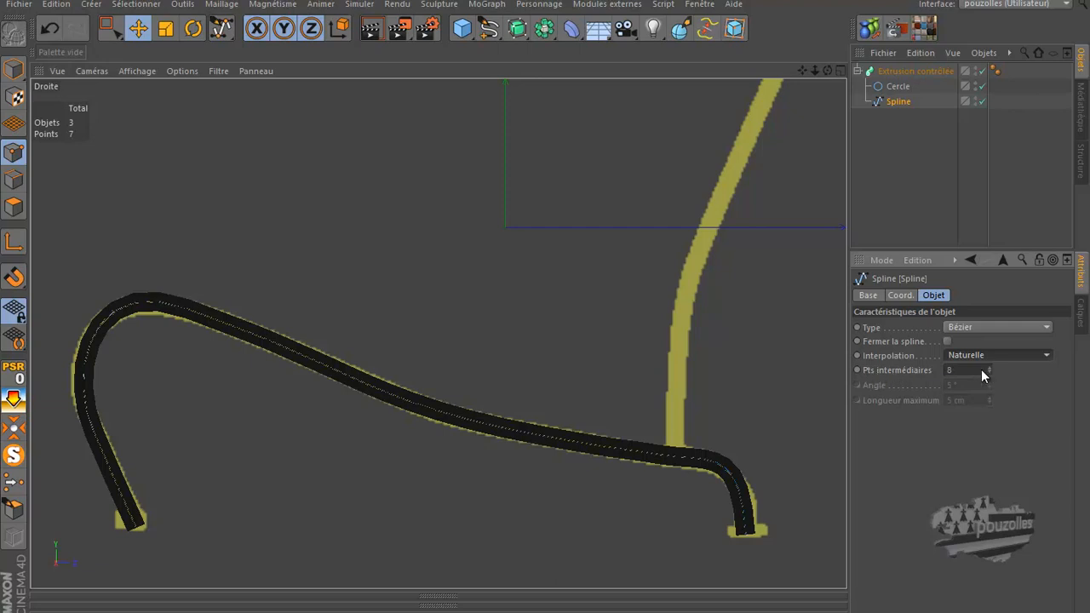
Set the circle profile's interpolation to Naturelle with 2 intermediate points to lighten the tube's mesh.
{"action": "left_click", "coordinate": [896, 86]}
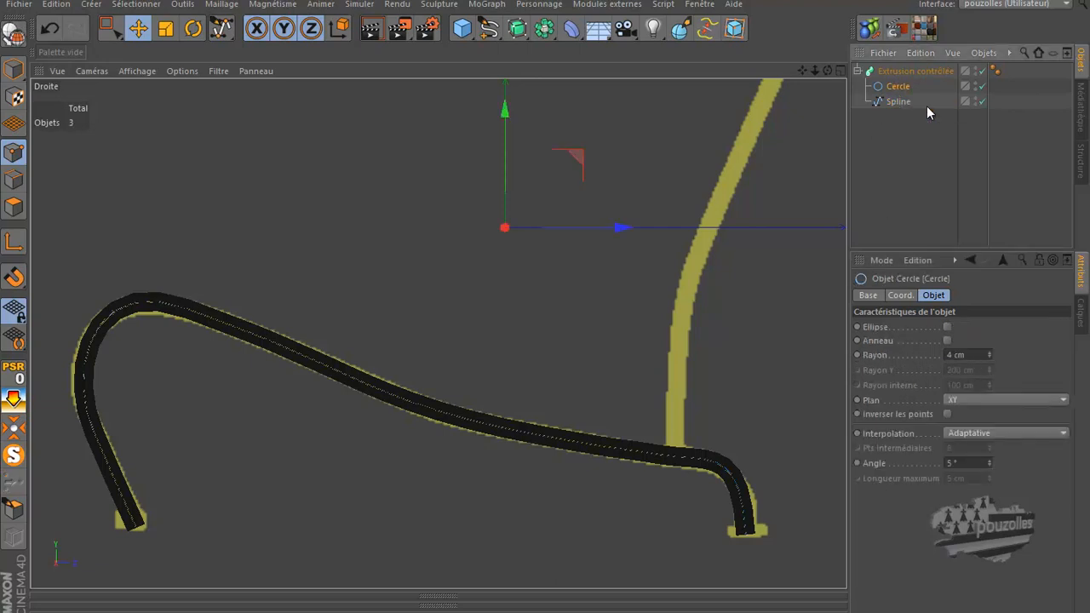
{"action": "left_click", "coordinate": [974, 430]}
{"action": "left_click", "coordinate": [979, 458]}
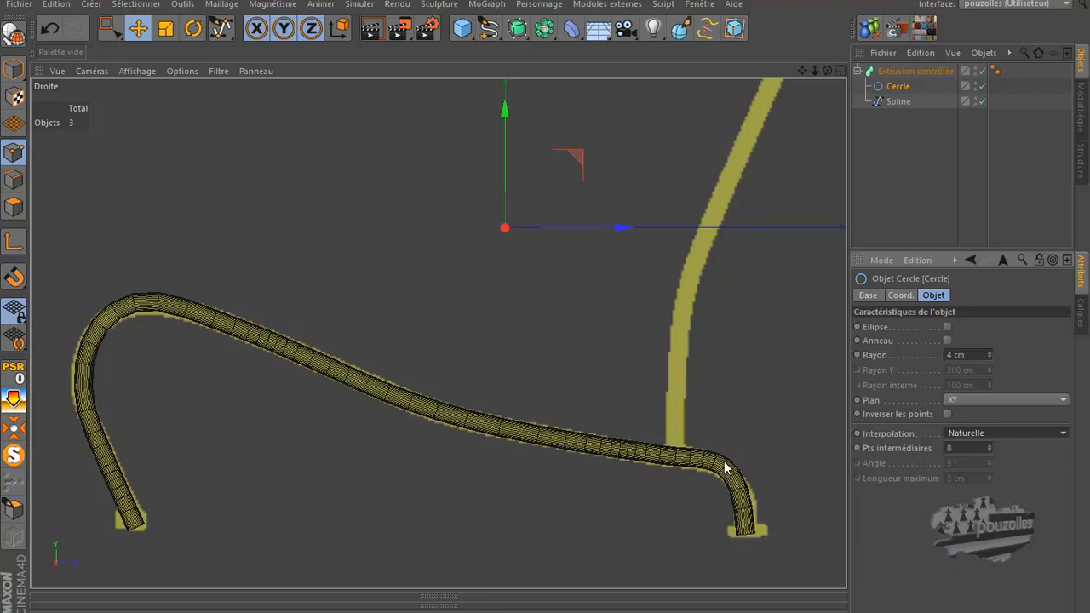
{"action": "scroll", "coordinate": [673, 459], "scroll_direction": "up", "scroll_amount": 3}
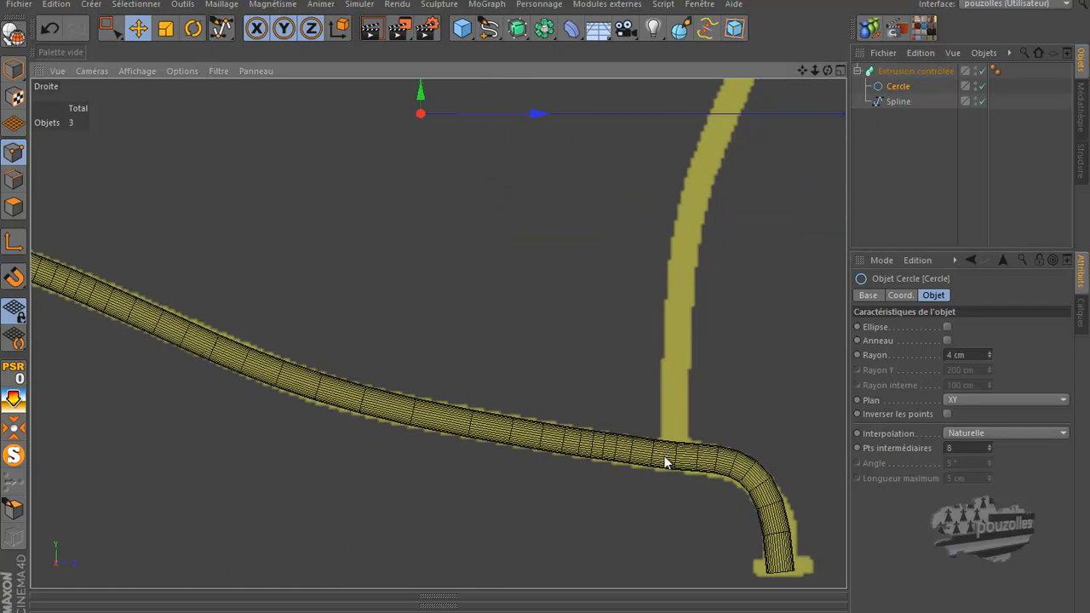
{"action": "left_click", "coordinate": [990, 451]}
{"action": "left_click", "coordinate": [990, 450]}
{"action": "left_click", "coordinate": [990, 451]}
{"action": "left_click", "coordinate": [990, 450]}
{"action": "left_click", "coordinate": [989, 451]}
{"action": "left_click", "coordinate": [990, 450]}
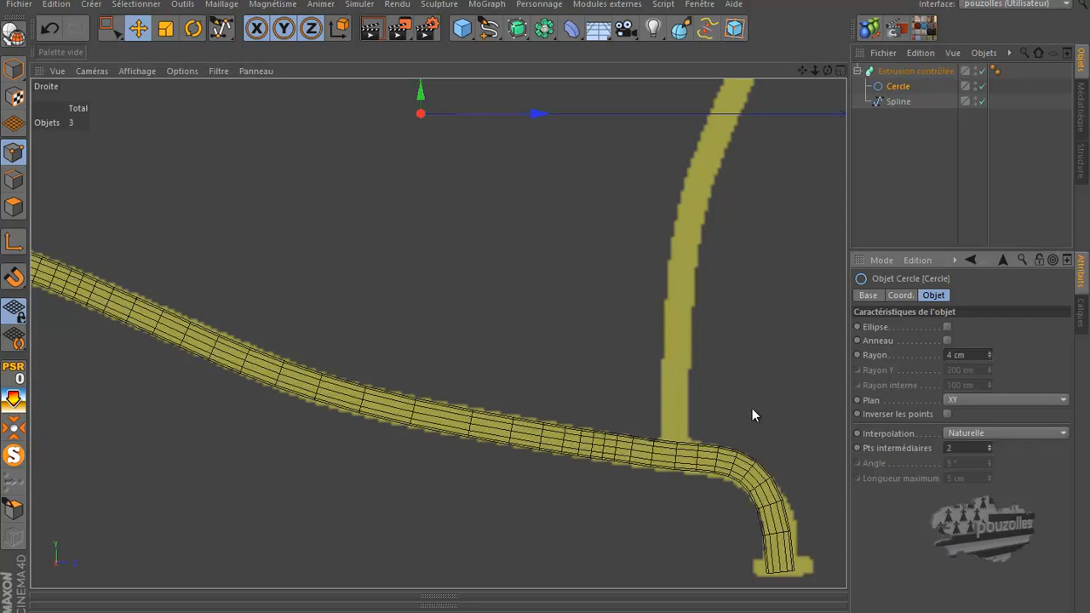
Reduce the path spline's intermediate points to 3.
{"action": "scroll", "coordinate": [749, 410], "scroll_direction": "down", "scroll_amount": 2}
{"action": "scroll", "coordinate": [749, 410], "scroll_direction": "down", "scroll_amount": 2}
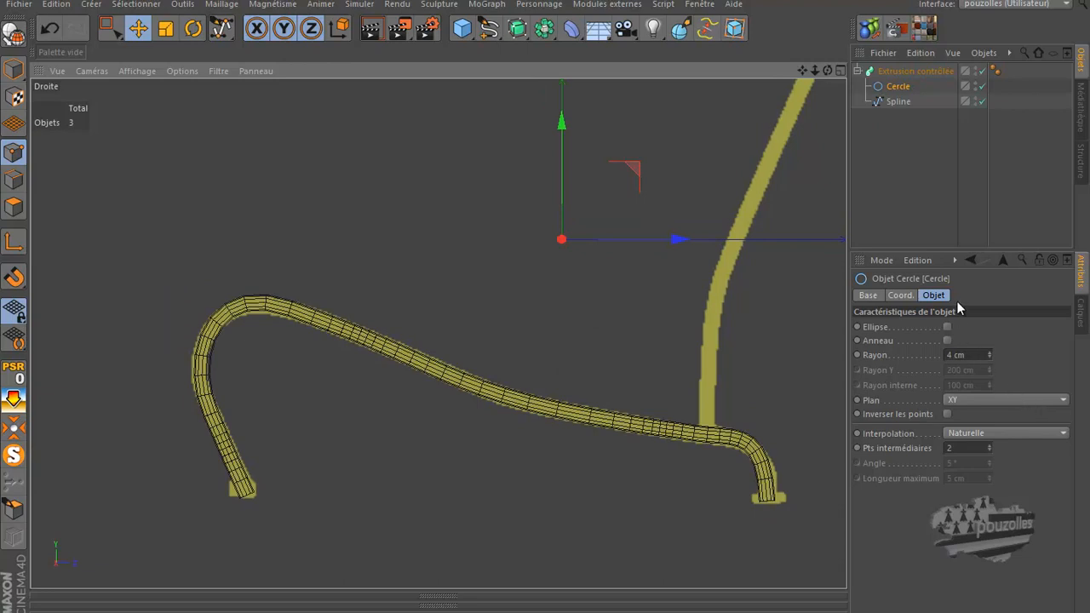
{"action": "left_click", "coordinate": [899, 102]}
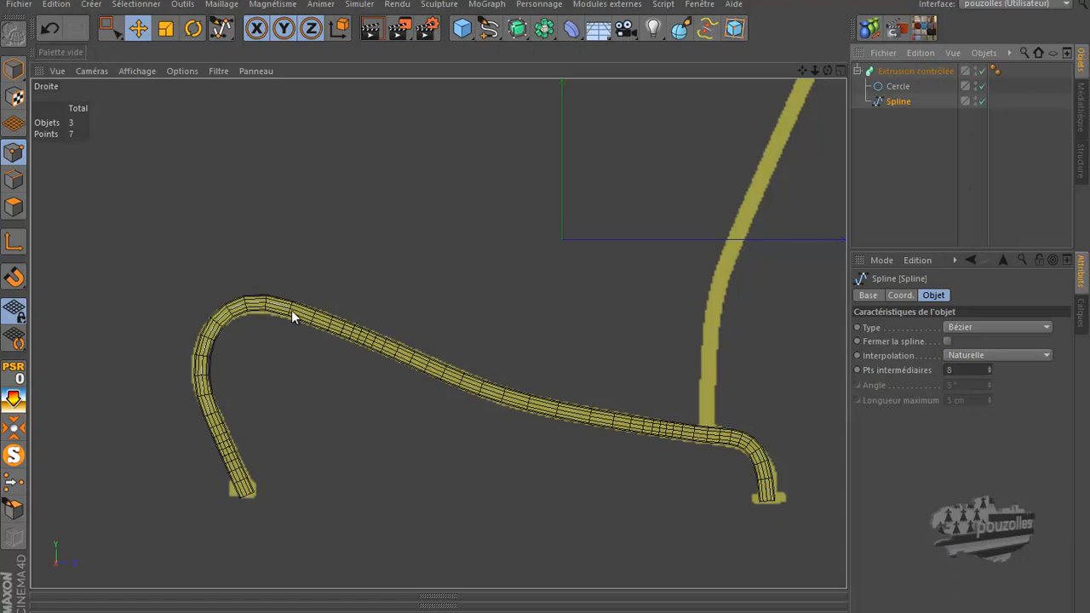
{"action": "left_click", "coordinate": [989, 372]}
{"action": "left_click", "coordinate": [989, 372]}
{"action": "left_click", "coordinate": [988, 372]}
{"action": "left_click", "coordinate": [989, 373]}
{"action": "left_click", "coordinate": [988, 374]}
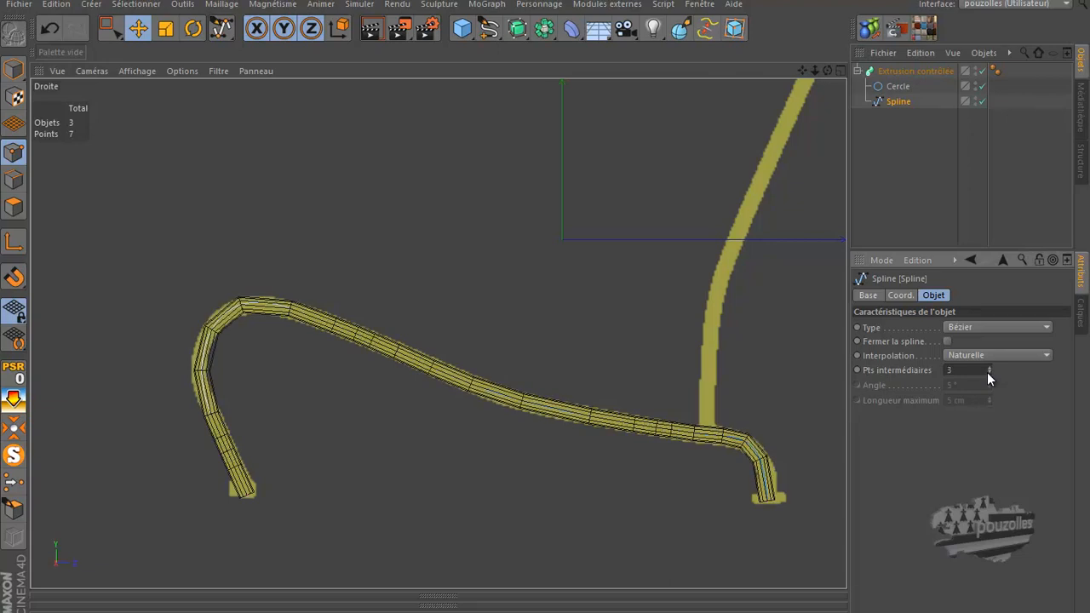
Raise the path spline's intermediate points to 7, then lower them to 4.
{"action": "left_click", "coordinate": [990, 365]}
{"action": "left_click", "coordinate": [990, 365]}
{"action": "left_click", "coordinate": [989, 365]}
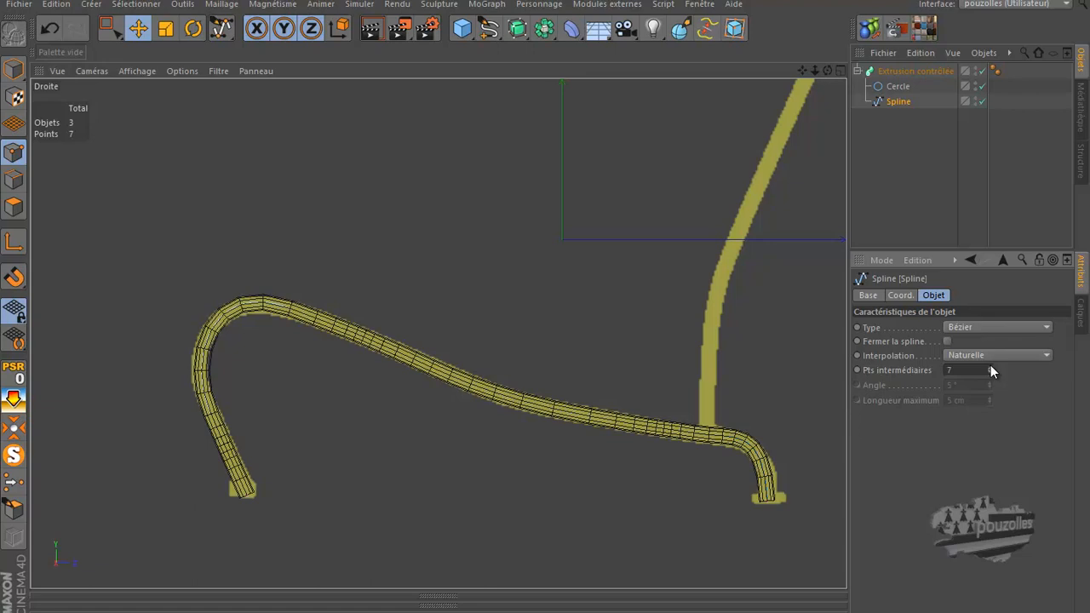
{"action": "left_click", "coordinate": [990, 373]}
{"action": "left_click", "coordinate": [990, 373]}
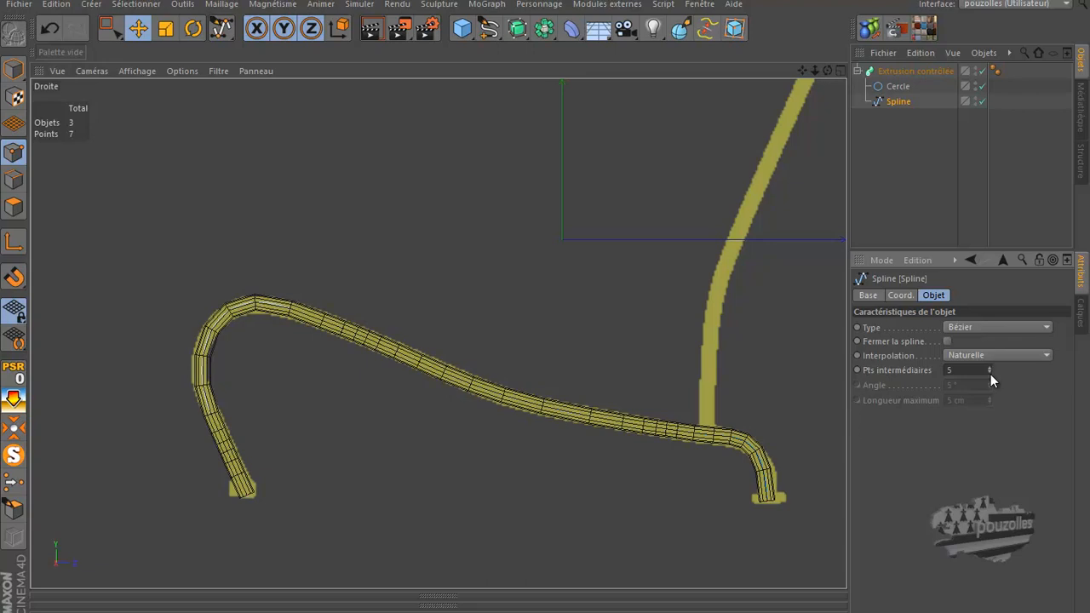
Try Uniforme interpolation on the path spline, then set it to Adaptative and return to the four-view layout.
{"action": "left_click", "coordinate": [973, 355]}
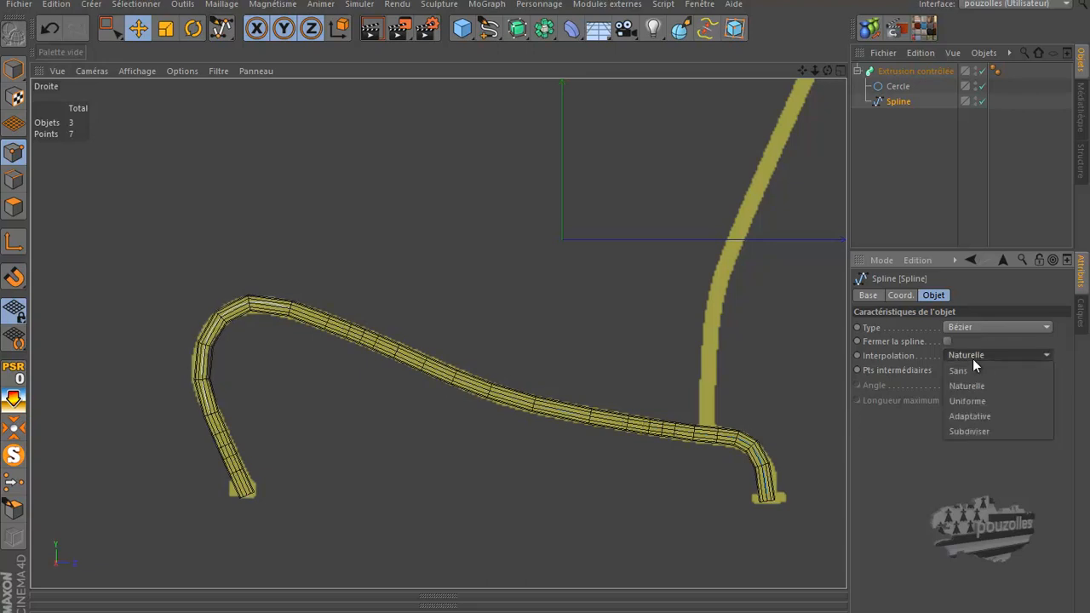
{"action": "left_click", "coordinate": [972, 383]}
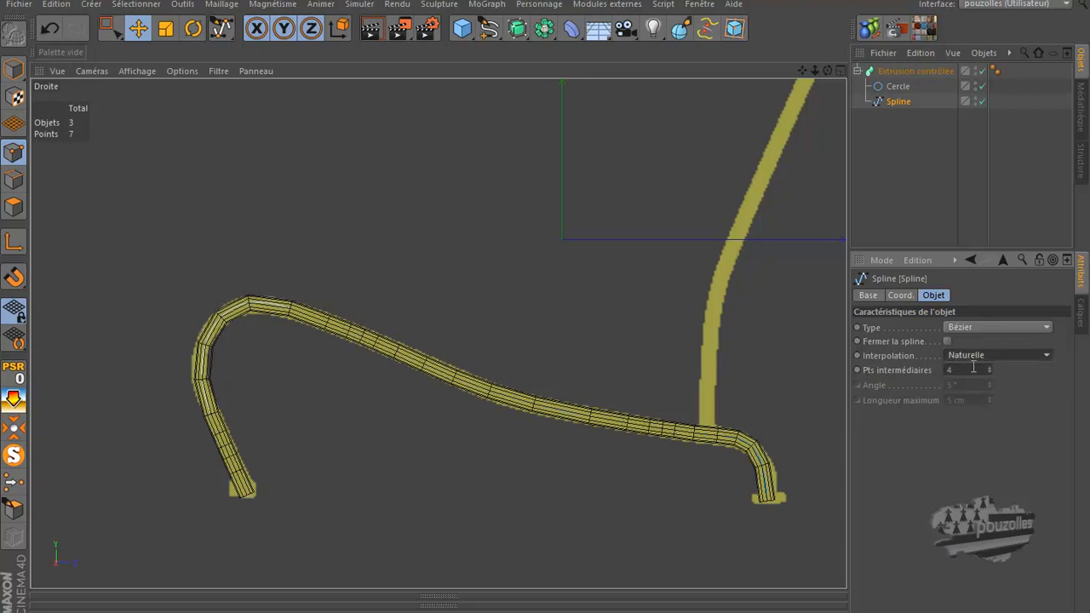
{"action": "left_click", "coordinate": [971, 356]}
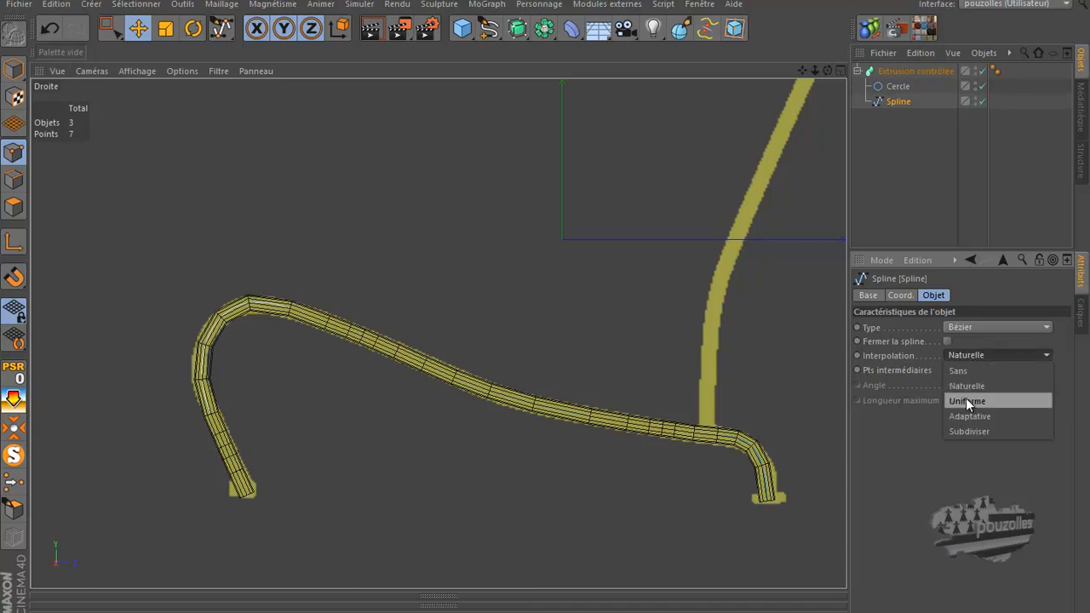
{"action": "left_click", "coordinate": [966, 401]}
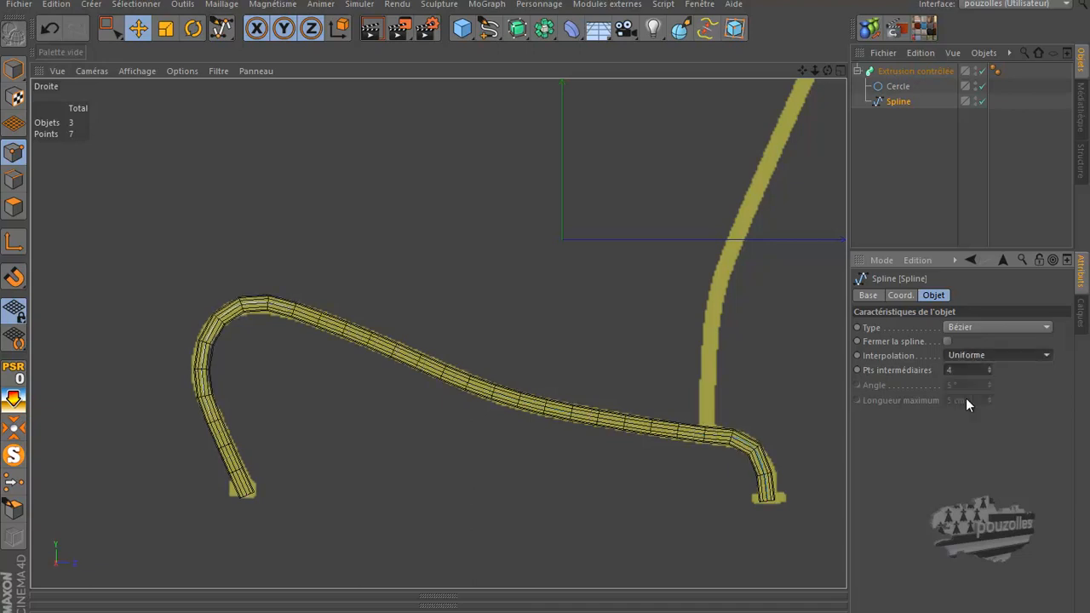
{"action": "left_click", "coordinate": [982, 355]}
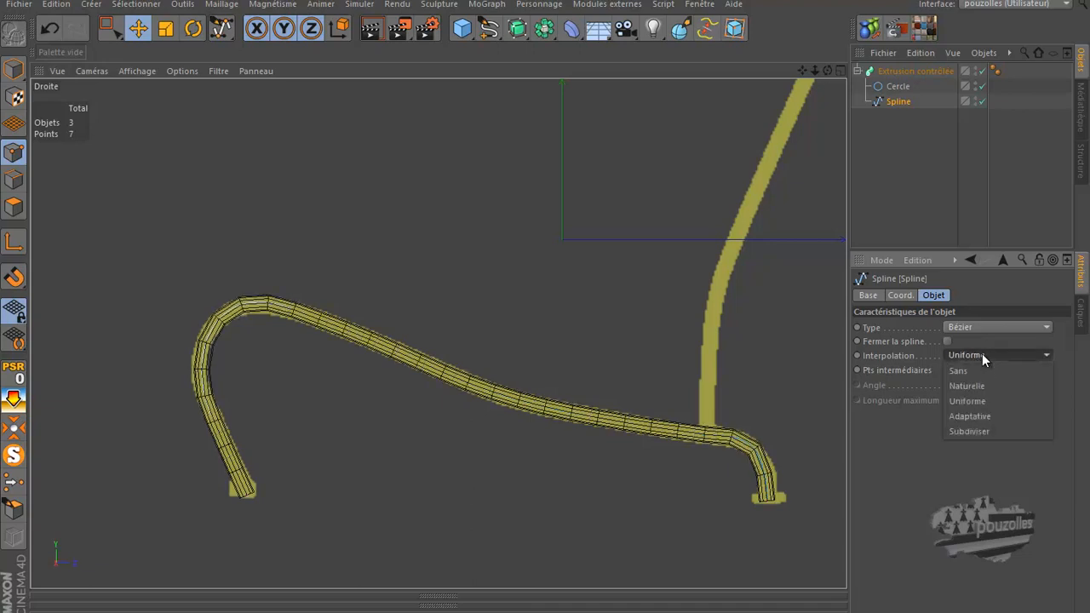
{"action": "left_click", "coordinate": [981, 412]}
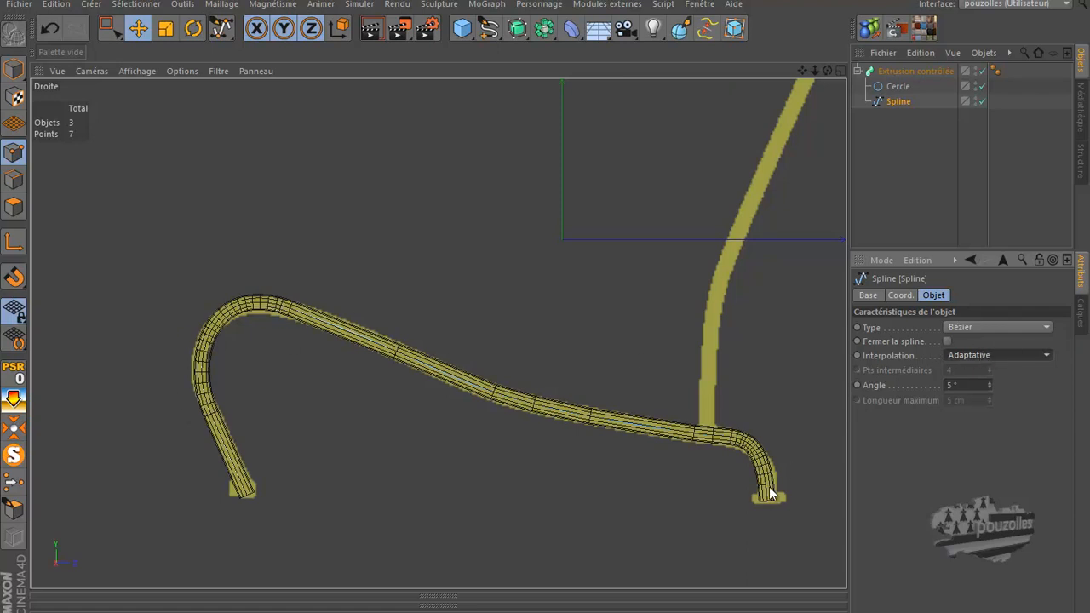
{"action": "middle_click", "coordinate": [416, 460]}
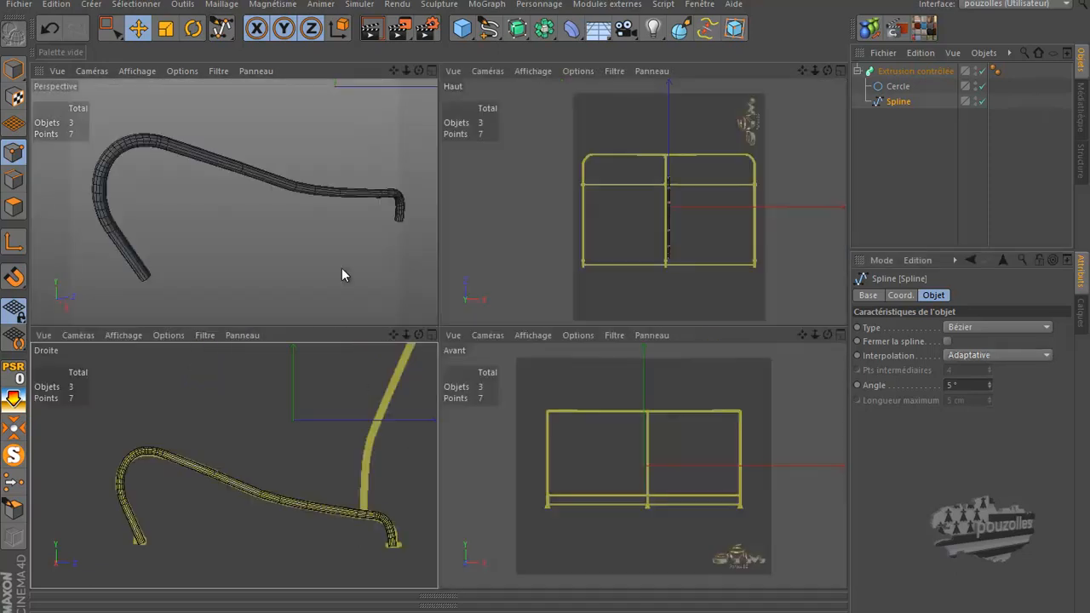
Remove both end caps of the swept tube by setting its start and end caps to Sans.
{"action": "middle_click", "coordinate": [359, 295]}
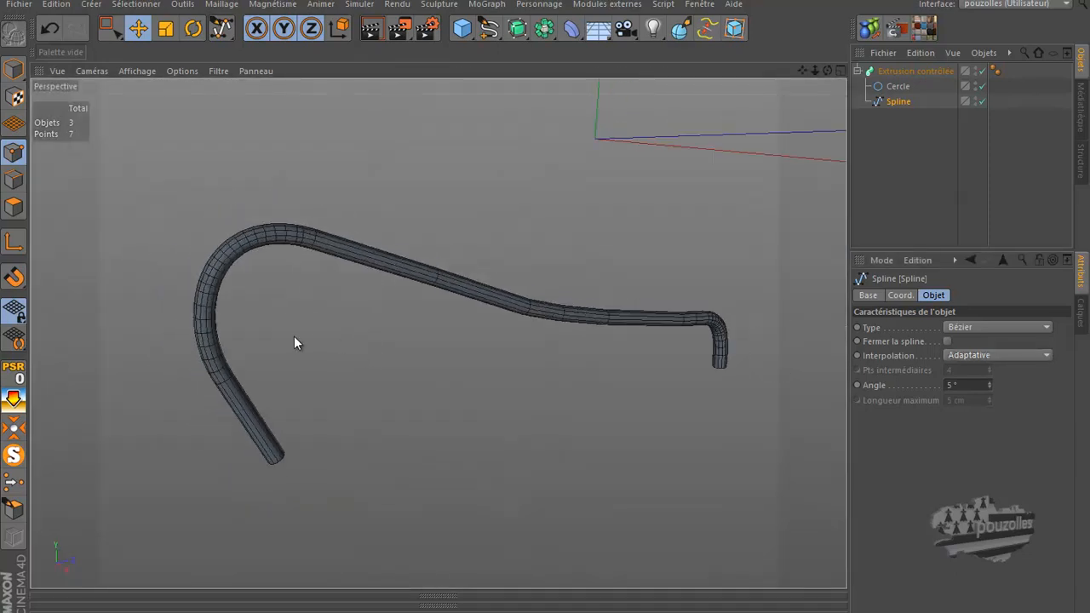
{"action": "left_click_drag", "start_coordinate": [823, 70], "coordinate": [545, 306]}
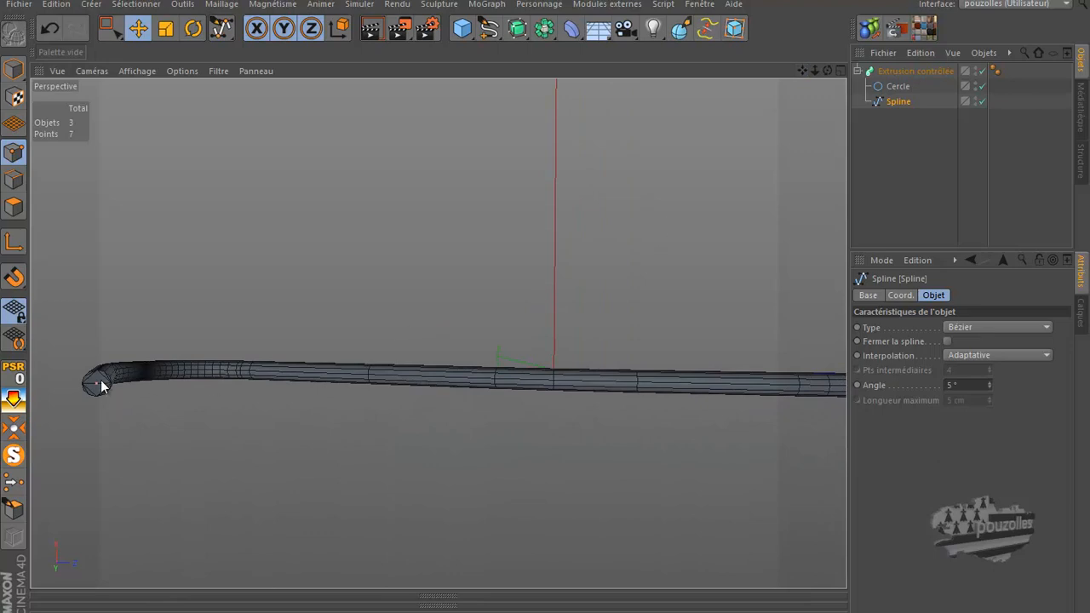
{"action": "scroll", "coordinate": [106, 380], "scroll_direction": "down", "scroll_amount": 3}
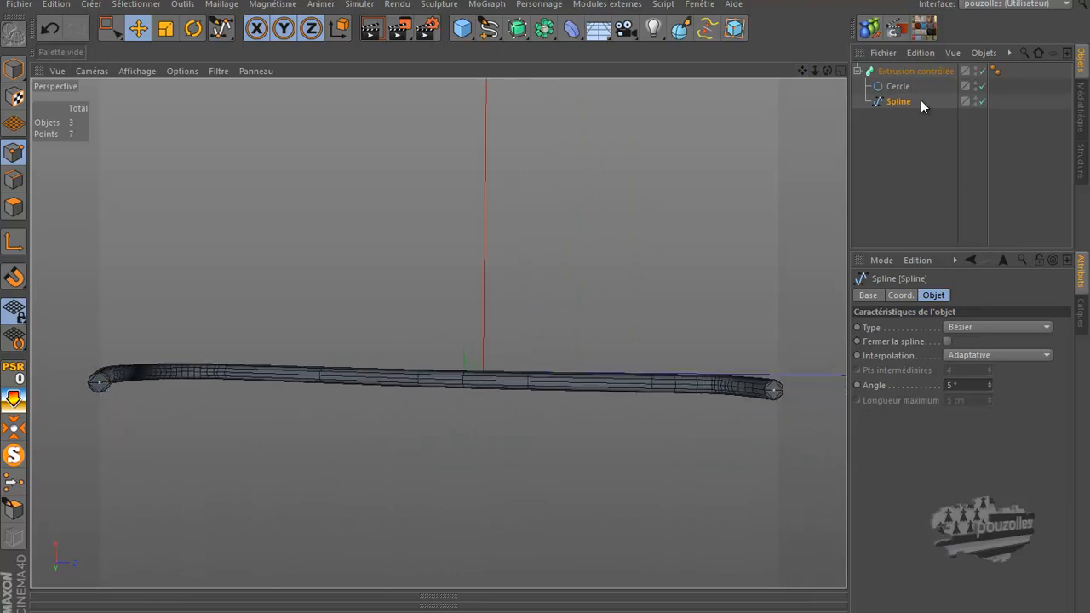
{"action": "left_click", "coordinate": [905, 71]}
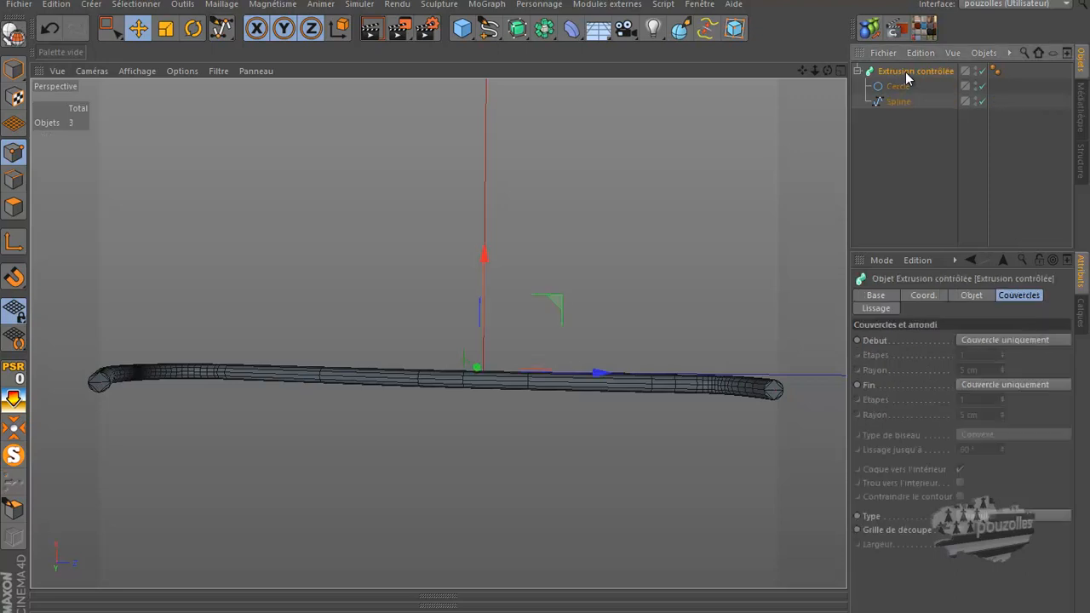
{"action": "left_click", "coordinate": [972, 296]}
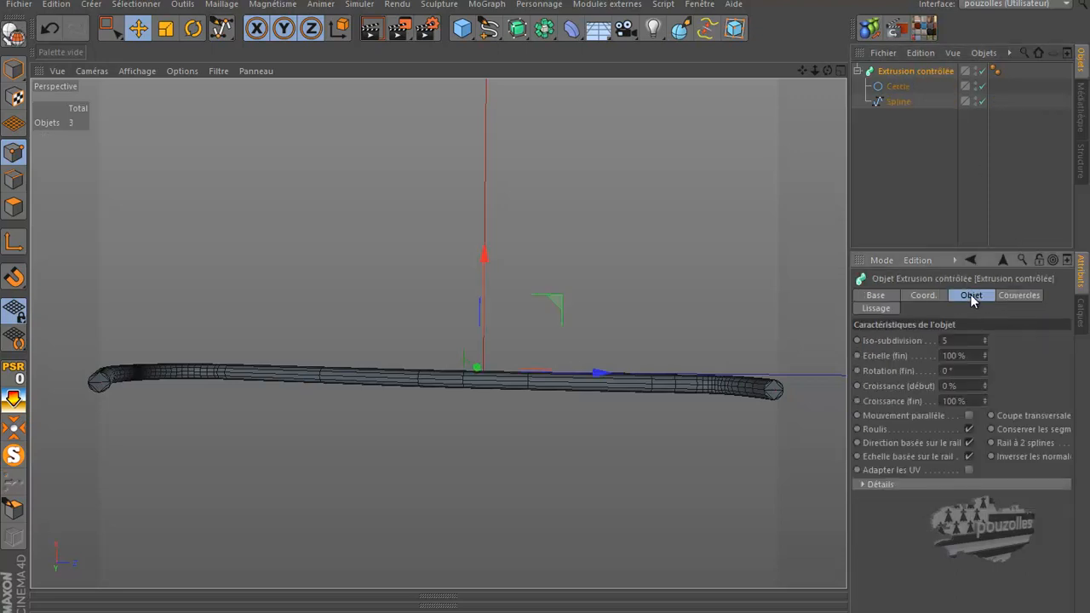
{"action": "left_click", "coordinate": [1013, 295]}
{"action": "left_click", "coordinate": [1010, 341]}
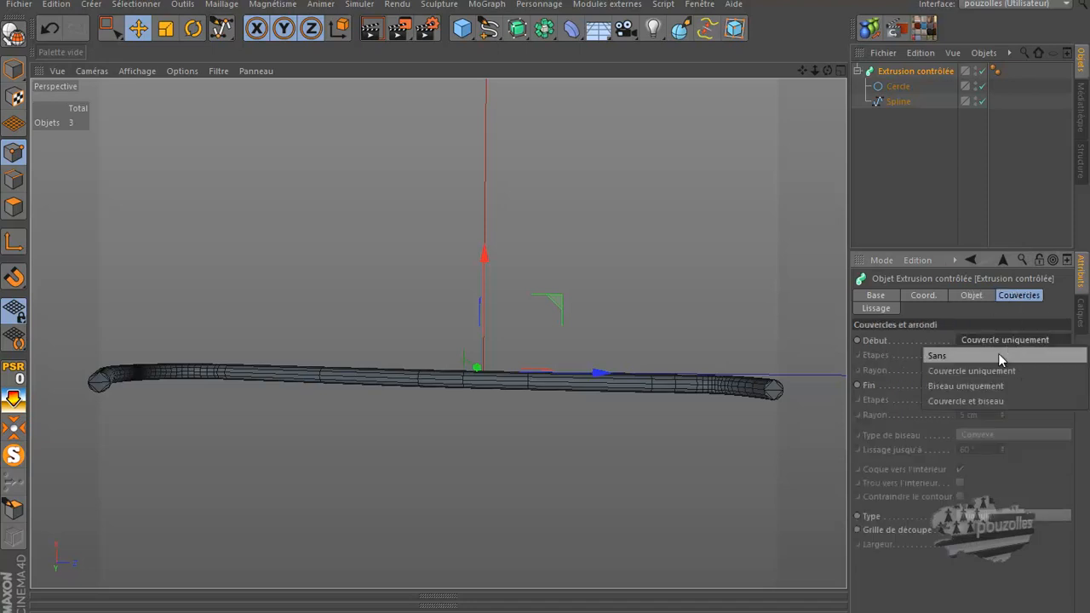
{"action": "left_click", "coordinate": [998, 354]}
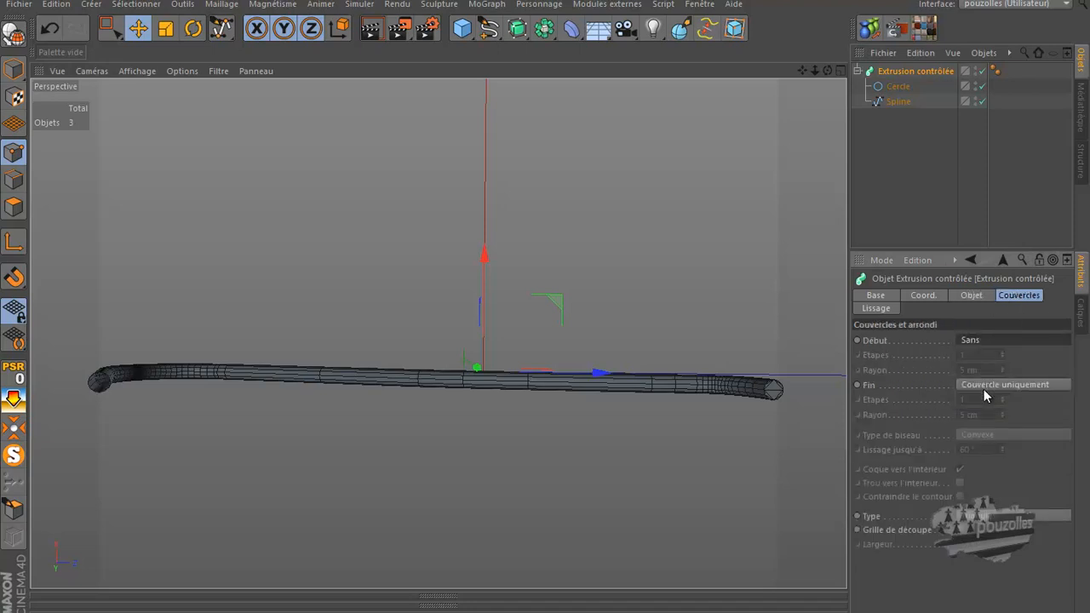
{"action": "left_click", "coordinate": [984, 388]}
{"action": "left_click", "coordinate": [980, 397]}
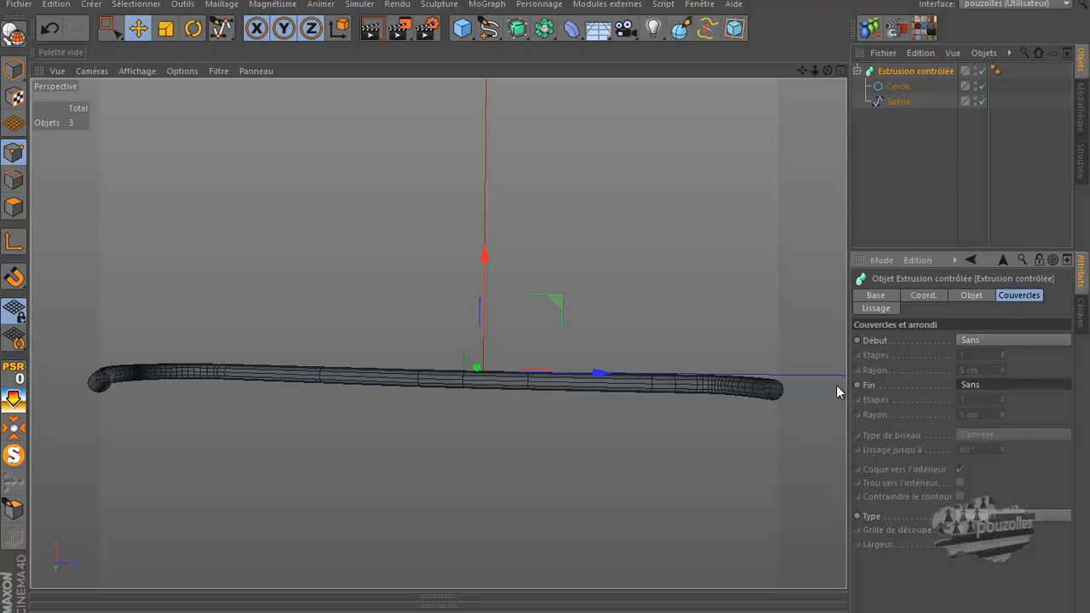
{"action": "left_click_drag", "start_coordinate": [827, 70], "coordinate": [546, 307]}
{"action": "left_click_drag", "start_coordinate": [827, 70], "coordinate": [545, 309]}
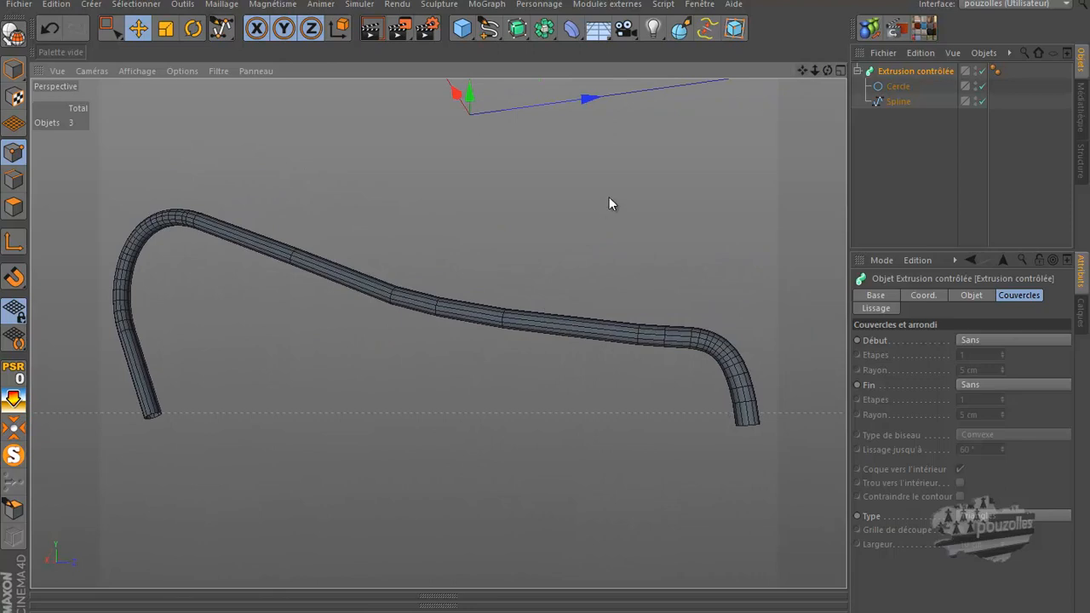
{"action": "scroll", "coordinate": [544, 422], "scroll_direction": "down", "scroll_amount": 3}
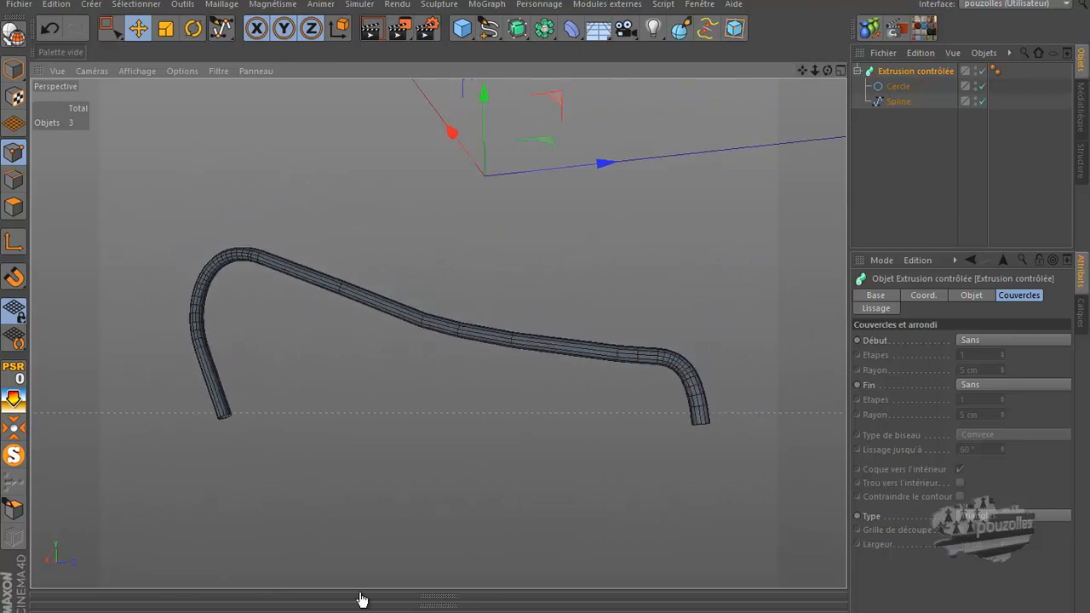
{"action": "left_click", "coordinate": [326, 600]}
{"action": "left_click", "coordinate": [952, 578]}
Shift the top view's background image to an X offset of -302 so the template's side tube lines up with the swept tube.
{"action": "middle_click", "coordinate": [527, 497]}
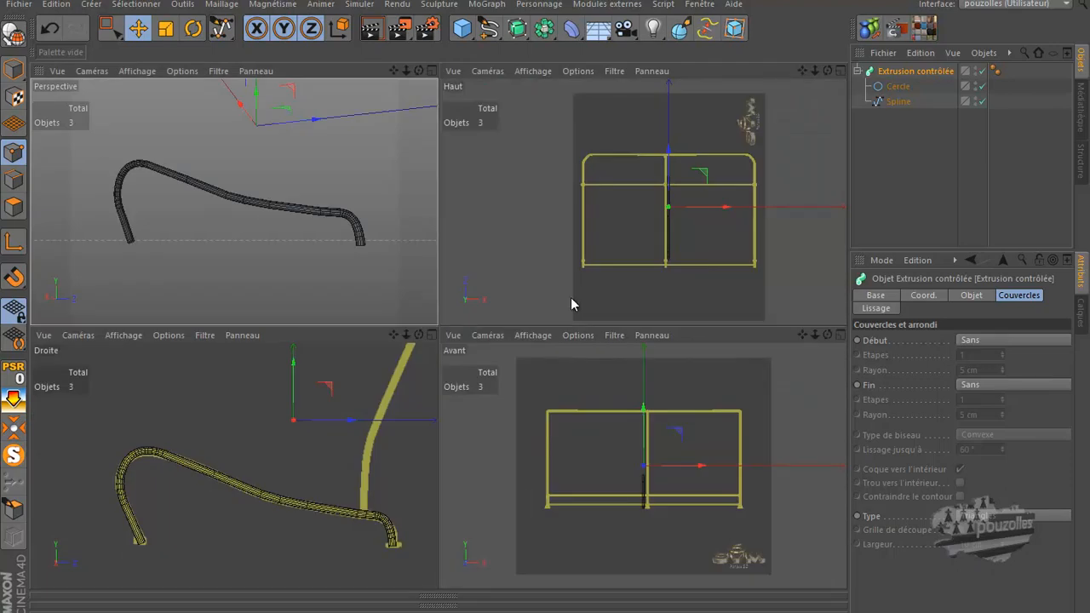
{"action": "middle_click", "coordinate": [564, 299]}
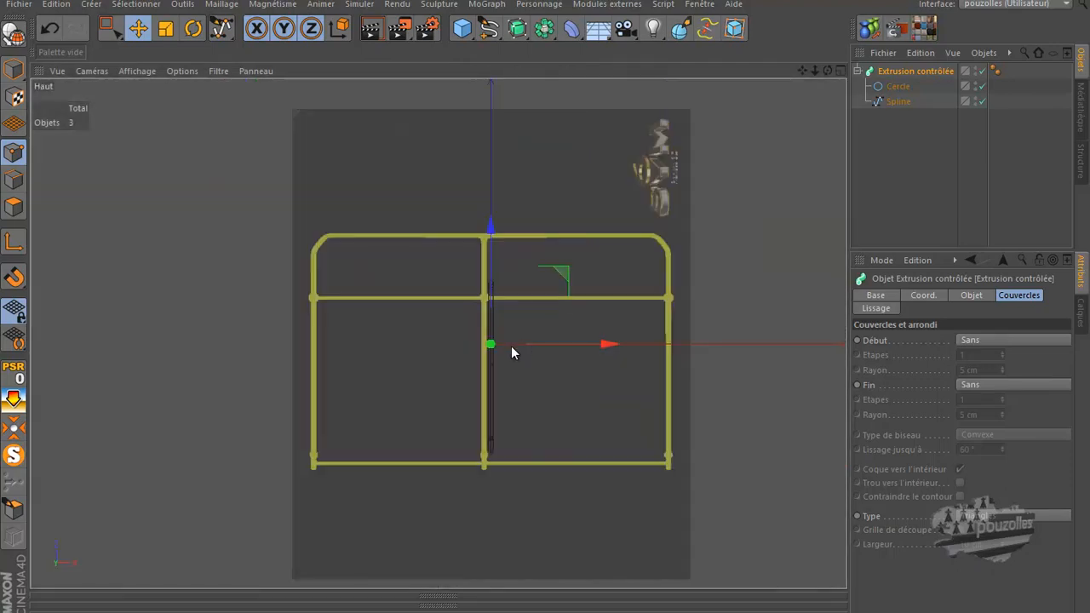
{"action": "scroll", "coordinate": [511, 347], "scroll_direction": "up", "scroll_amount": 5}
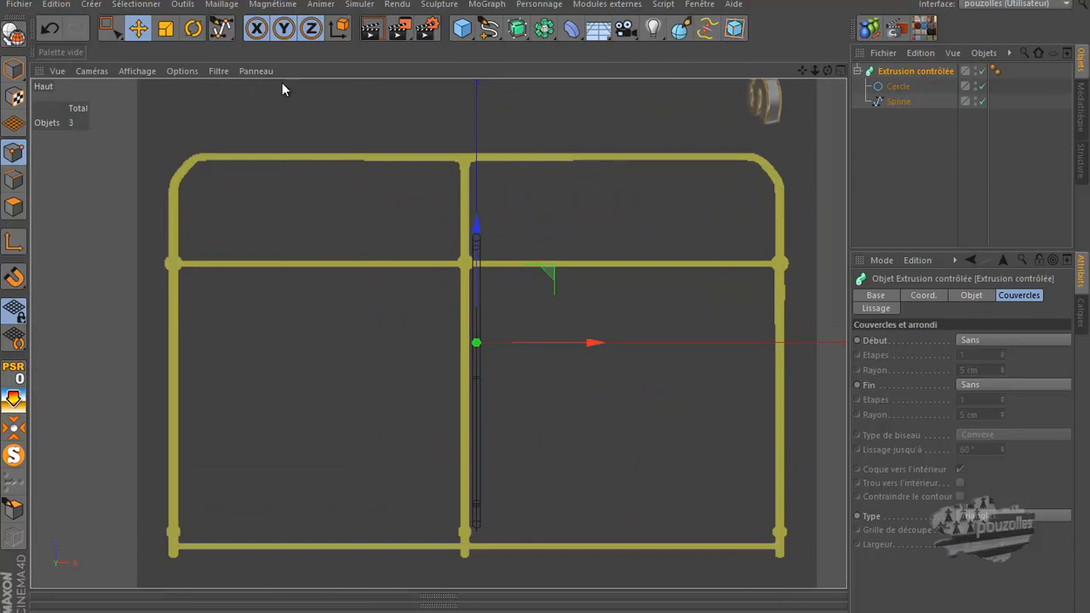
{"action": "left_click", "coordinate": [180, 71]}
{"action": "left_click", "coordinate": [212, 353]}
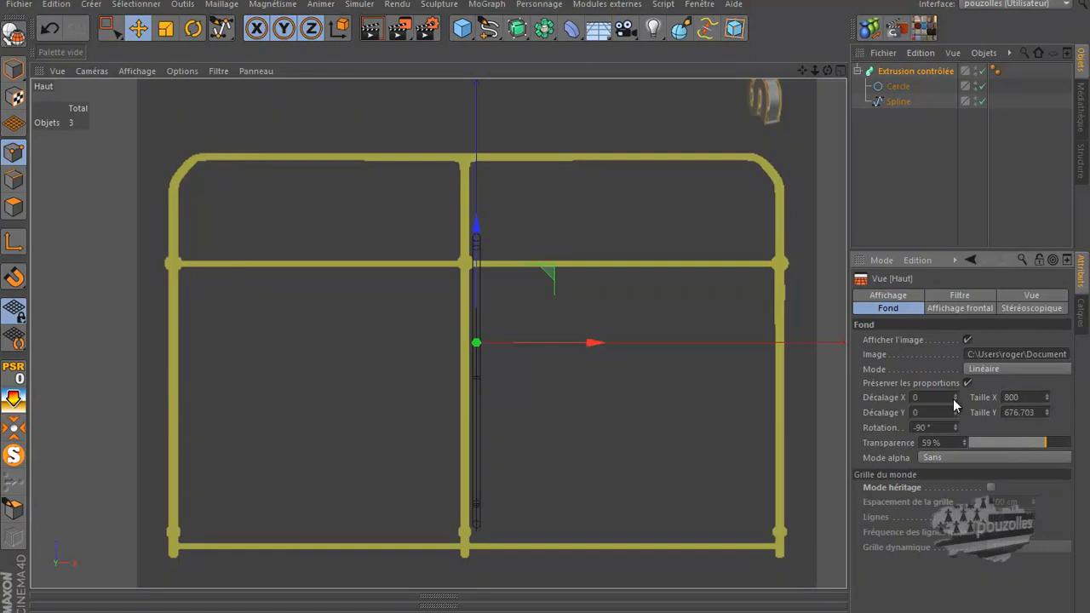
{"action": "mouse_move", "coordinate": [954, 395]}
{"action": "left_mouse_down"}
{"action": "mouse_move", "coordinate": [951, 532]}
{"action": "mouse_move", "coordinate": [955, 400]}
{"action": "left_mouse_up"}
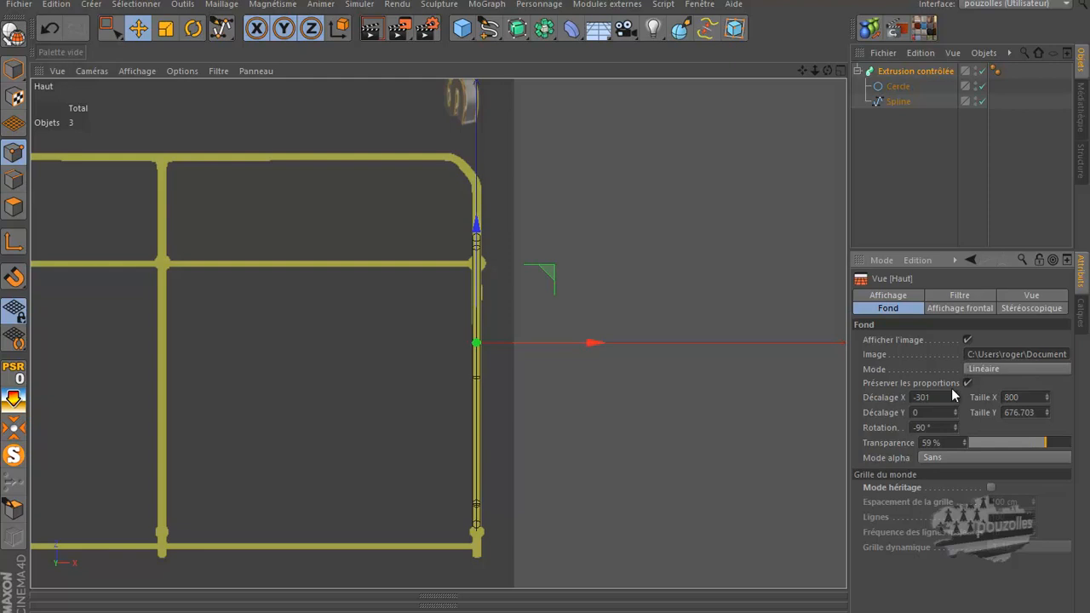
{"action": "left_click_drag", "start_coordinate": [930, 398], "coordinate": [940, 397]}
{"action": "type", "text": "0"}
{"action": "key", "text": "Return"}
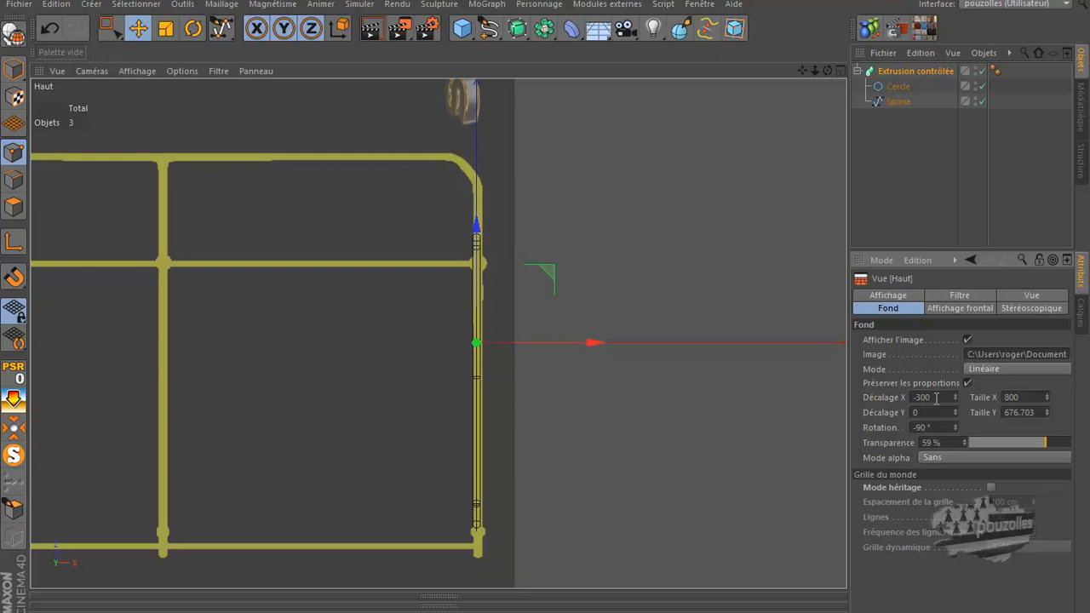
{"action": "left_click_drag", "start_coordinate": [926, 398], "coordinate": [930, 398]}
{"action": "type", "text": "2"}
{"action": "key", "text": "Return"}
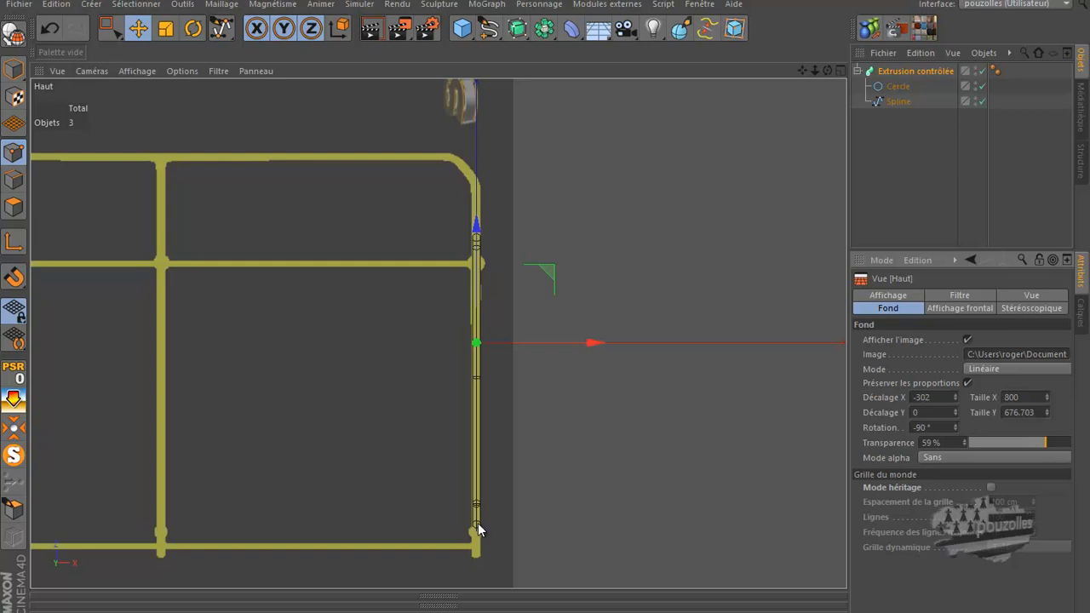
Set the top view background's Y offset to 9 and return to the four-view layout.
{"action": "left_click_drag", "start_coordinate": [956, 411], "coordinate": [956, 409]}
{"action": "left_click", "coordinate": [957, 415]}
{"action": "left_click", "coordinate": [957, 415]}
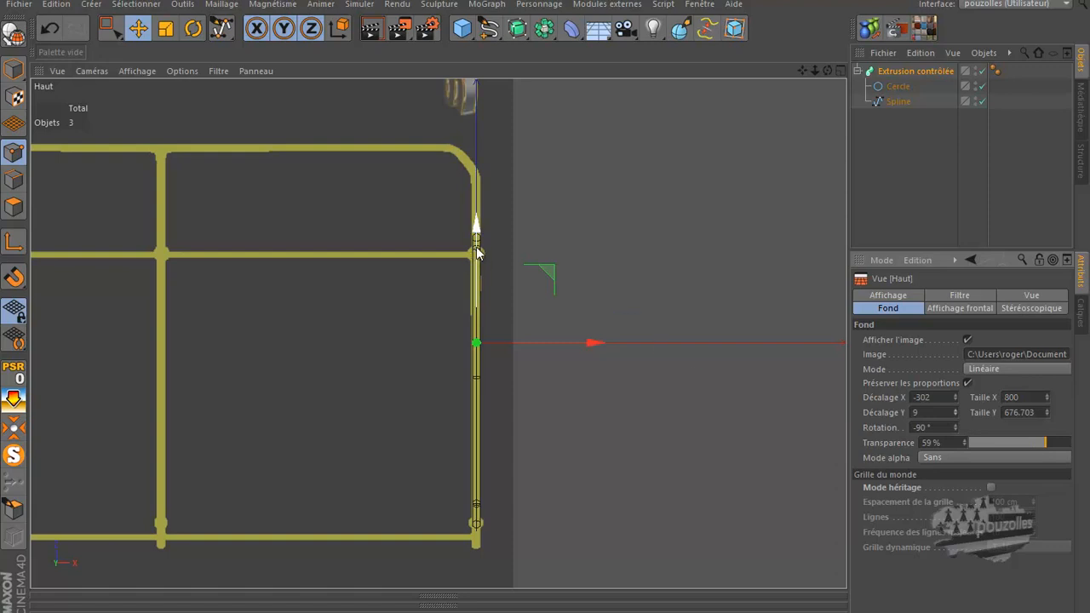
{"action": "middle_click", "coordinate": [399, 349]}
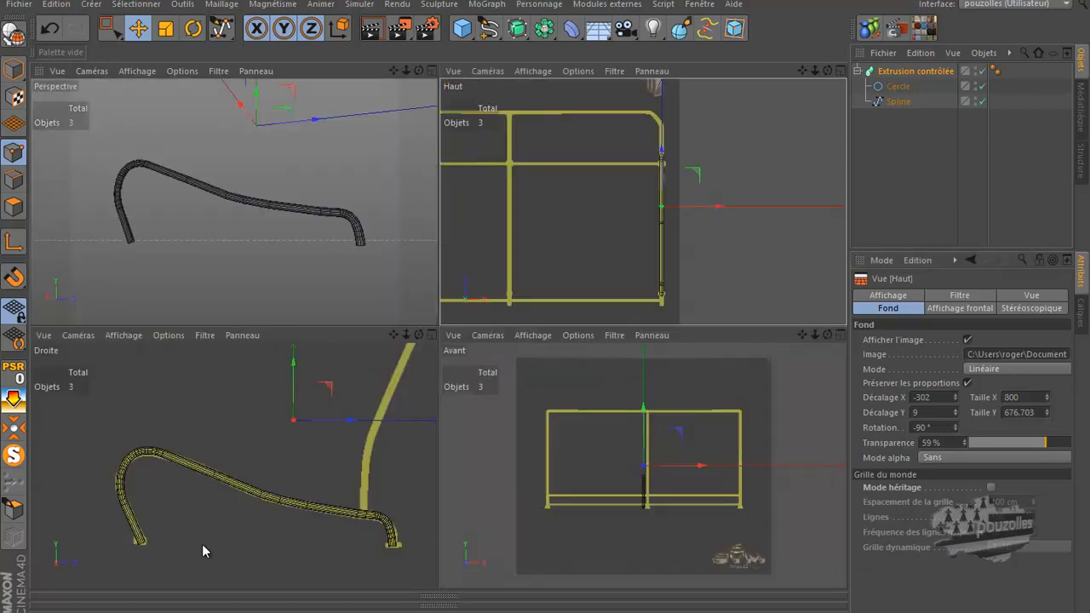
With the Bézier spline tool in the right view, hide the axis handles and discard the trial point placed at the backrest tube's base.
{"action": "scroll", "coordinate": [178, 554], "scroll_direction": "down", "scroll_amount": 4}
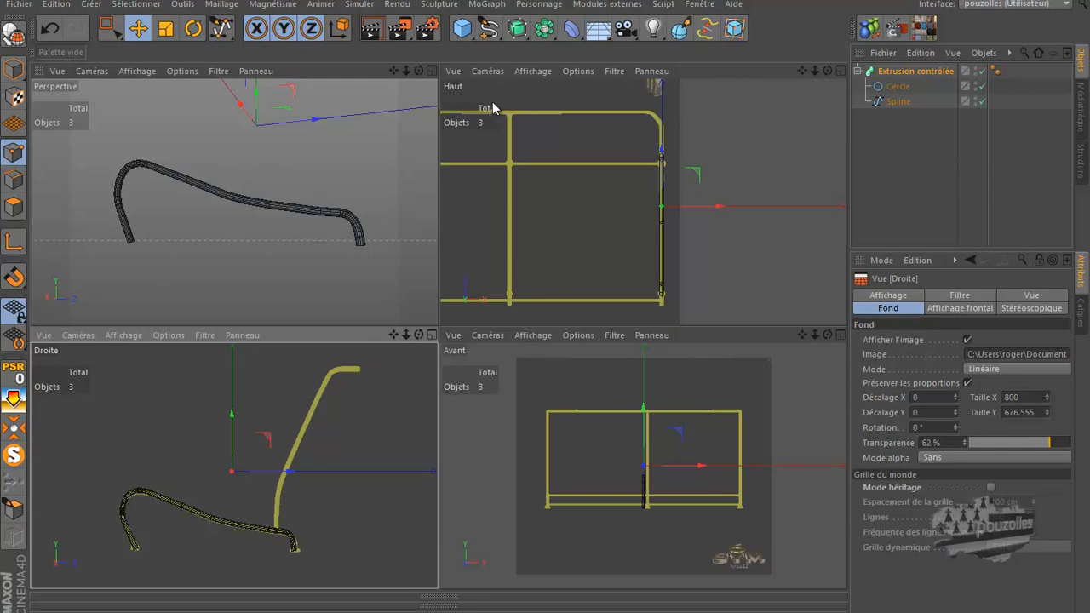
{"action": "middle_click", "coordinate": [421, 419]}
{"action": "left_click", "coordinate": [490, 31]}
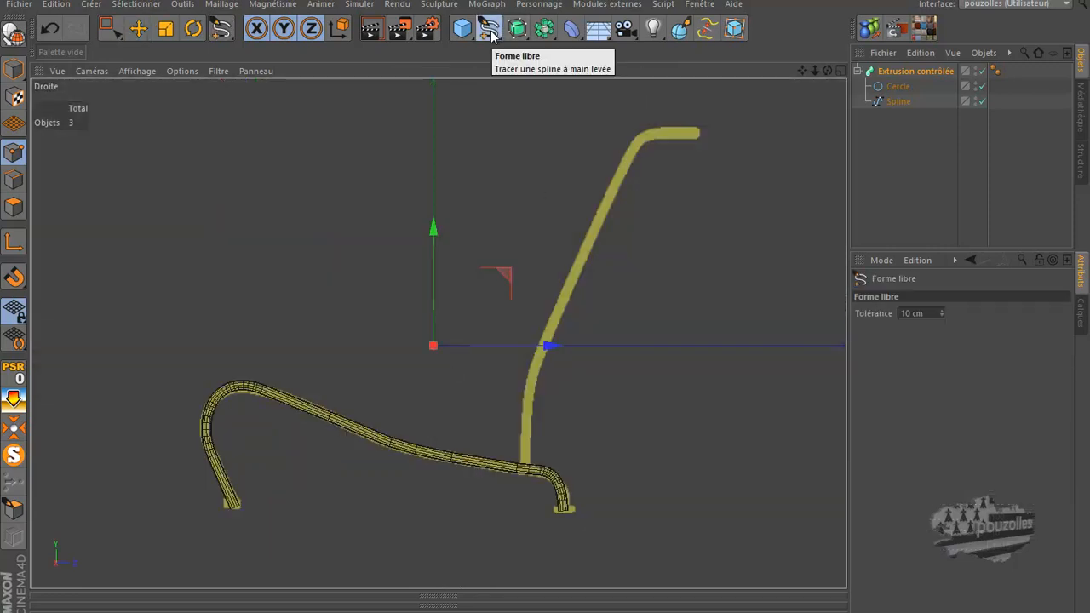
{"action": "left_click", "coordinate": [491, 32]}
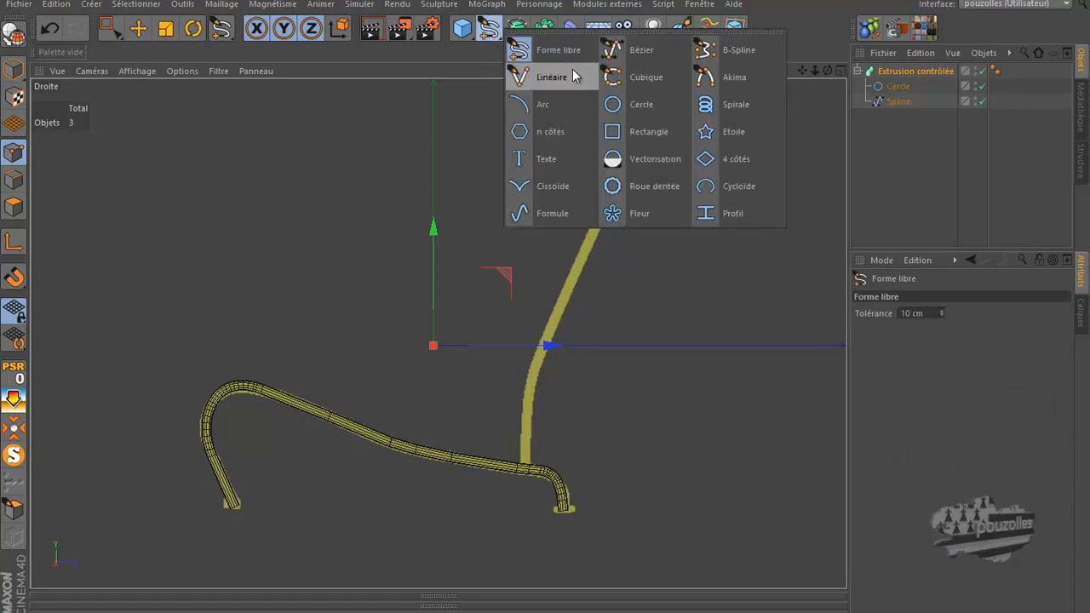
{"action": "left_click", "coordinate": [626, 51]}
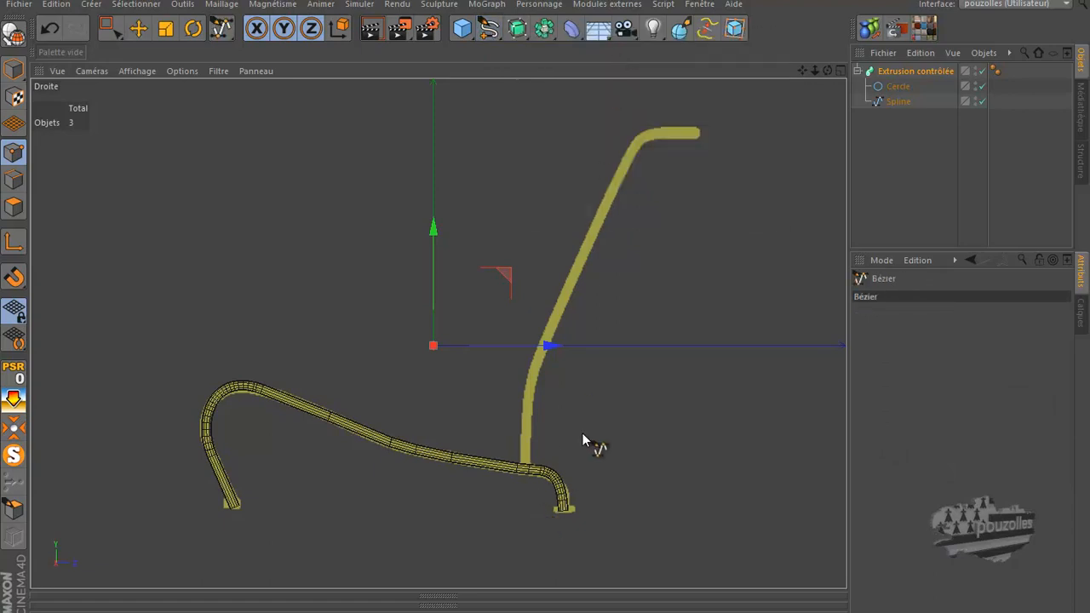
{"action": "scroll", "coordinate": [606, 321], "scroll_direction": "up", "scroll_amount": 3}
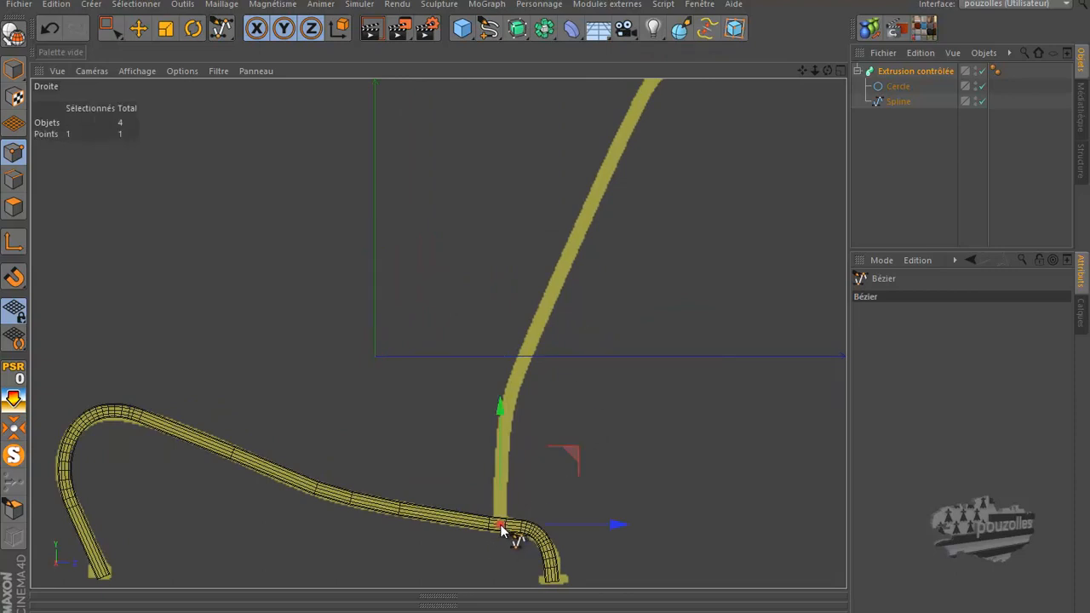
{"action": "left_click", "coordinate": [501, 526]}
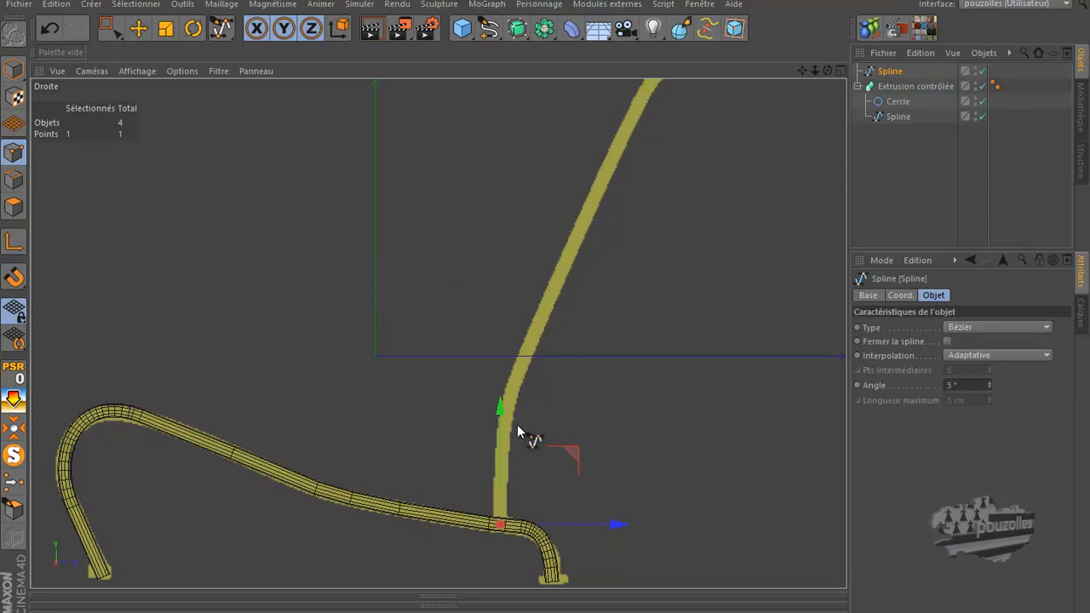
{"action": "key", "text": "alt+d"}
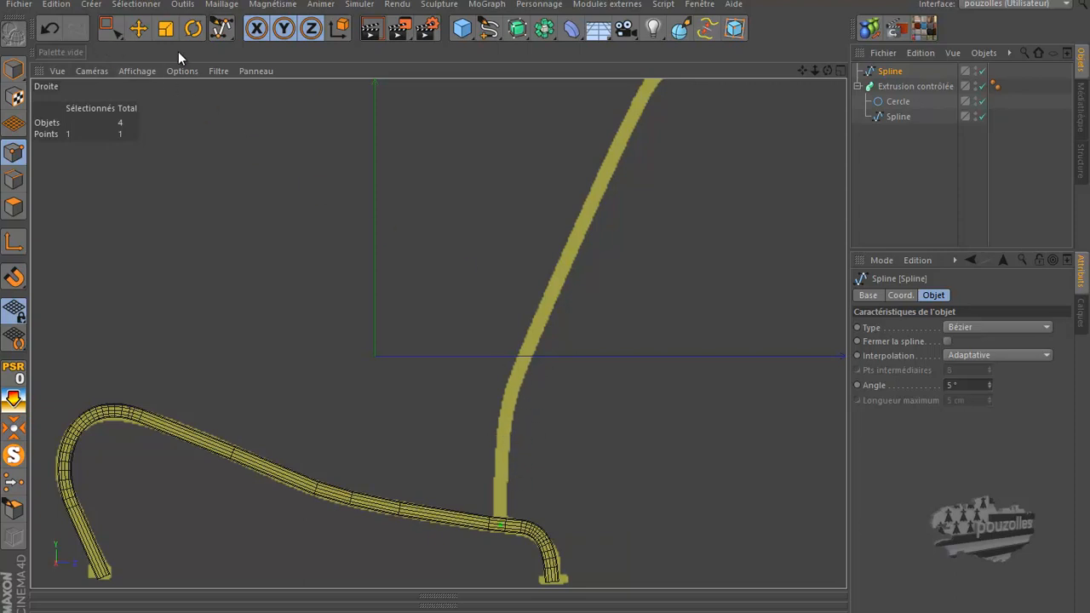
{"action": "left_click", "coordinate": [887, 72]}
{"action": "key", "text": "Delete"}
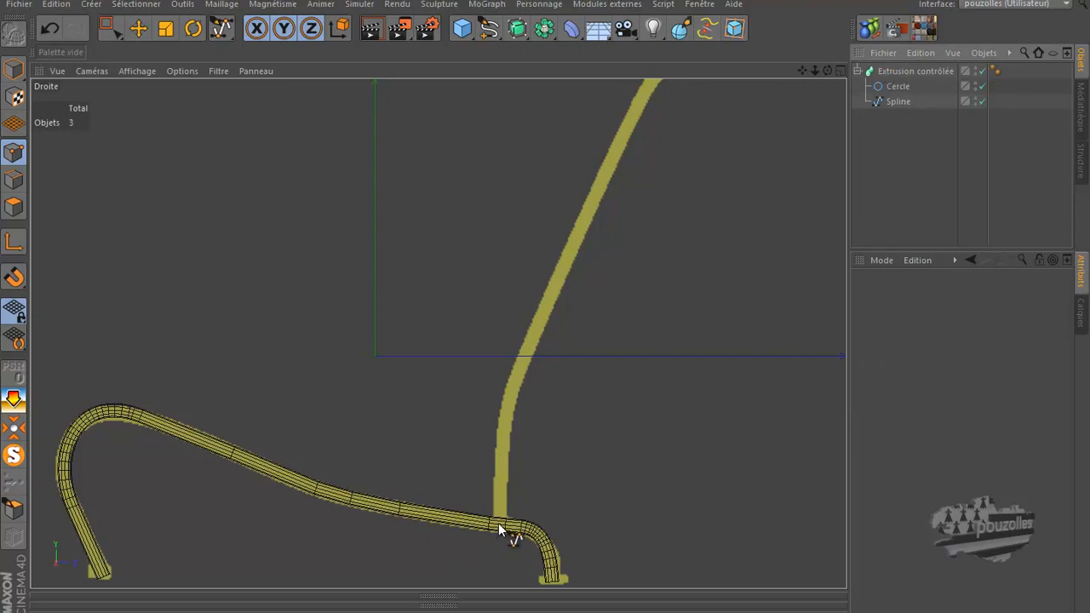
Trace the backrest tube in the right view with a four-point Bézier spline, from the seat tube up to the bent upper end.
{"action": "left_click_drag", "start_coordinate": [500, 524], "coordinate": [502, 466]}
{"action": "left_click_drag", "start_coordinate": [527, 353], "coordinate": [542, 318]}
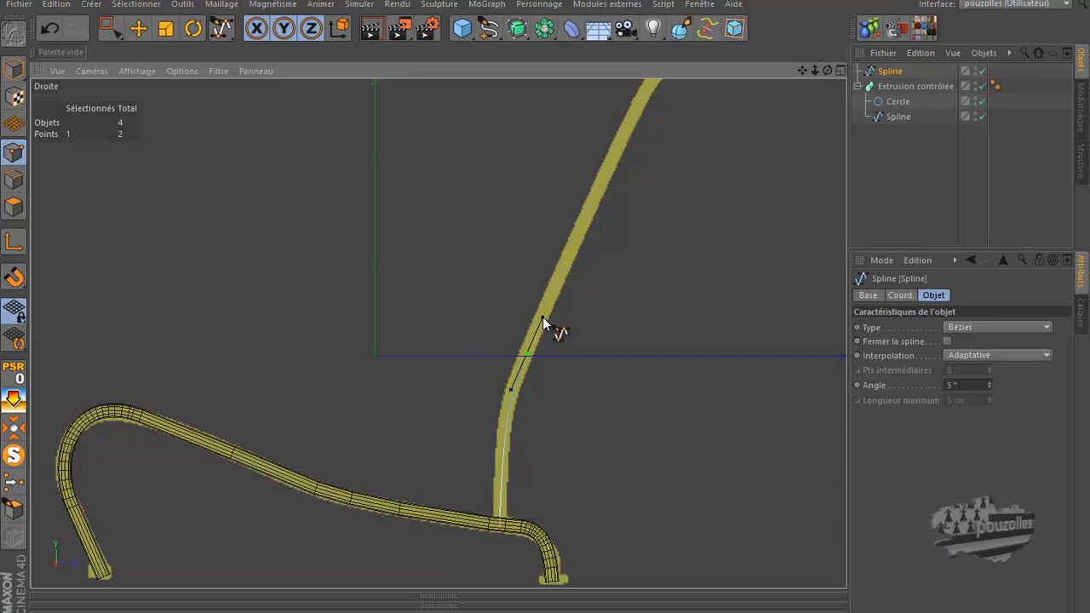
{"action": "scroll", "coordinate": [436, 445], "scroll_direction": "down", "scroll_amount": 3}
{"action": "scroll", "coordinate": [570, 210], "scroll_direction": "up", "scroll_amount": 3}
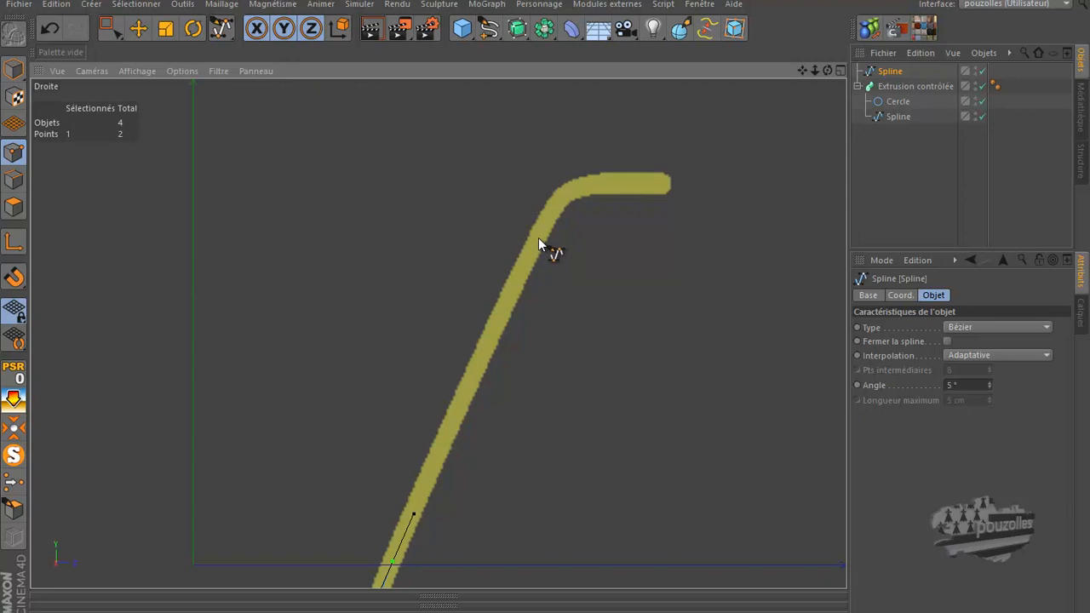
{"action": "left_click", "coordinate": [538, 236]}
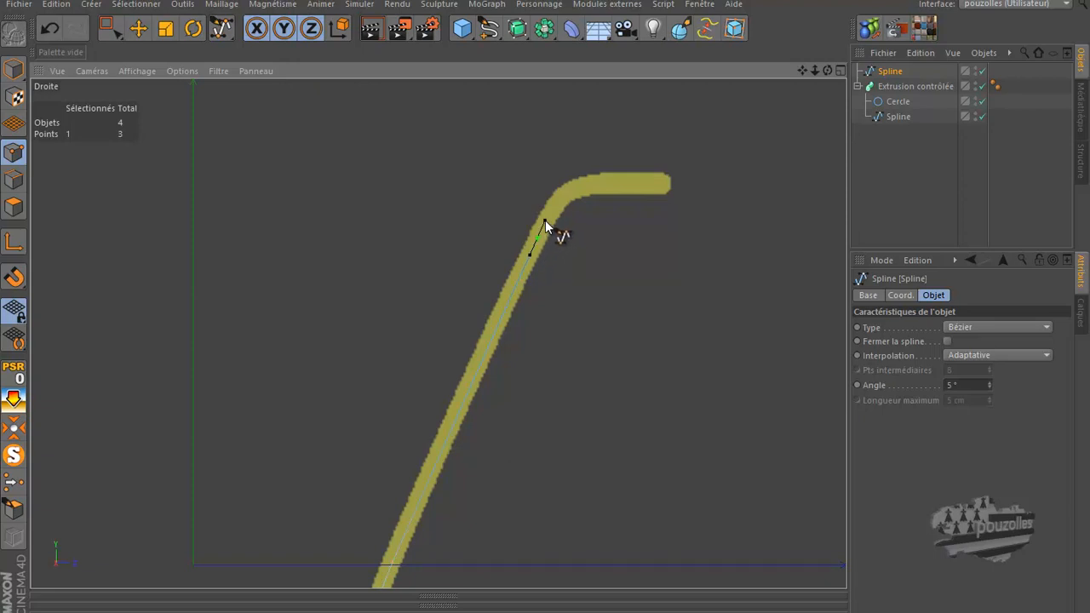
{"action": "left_click", "coordinate": [604, 182], "text": "ctrl"}
{"action": "left_click_drag", "start_coordinate": [622, 183], "coordinate": [625, 180]}
Extend the backrest spline in the top view with two more points along the template's upper crossbar, past the rounded corner.
{"action": "middle_click", "coordinate": [634, 247]}
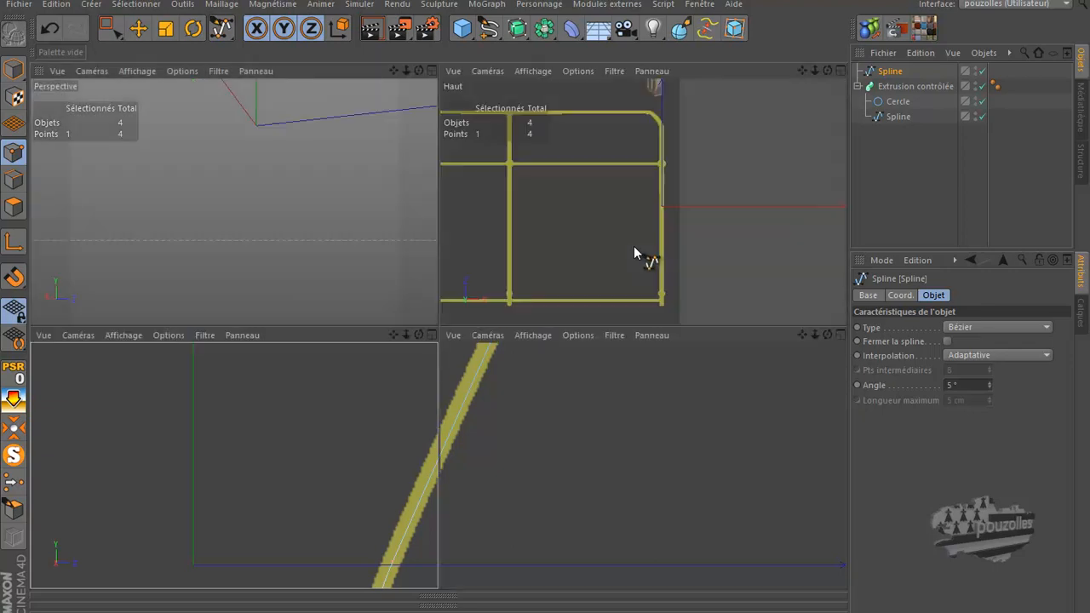
{"action": "middle_click", "coordinate": [631, 250]}
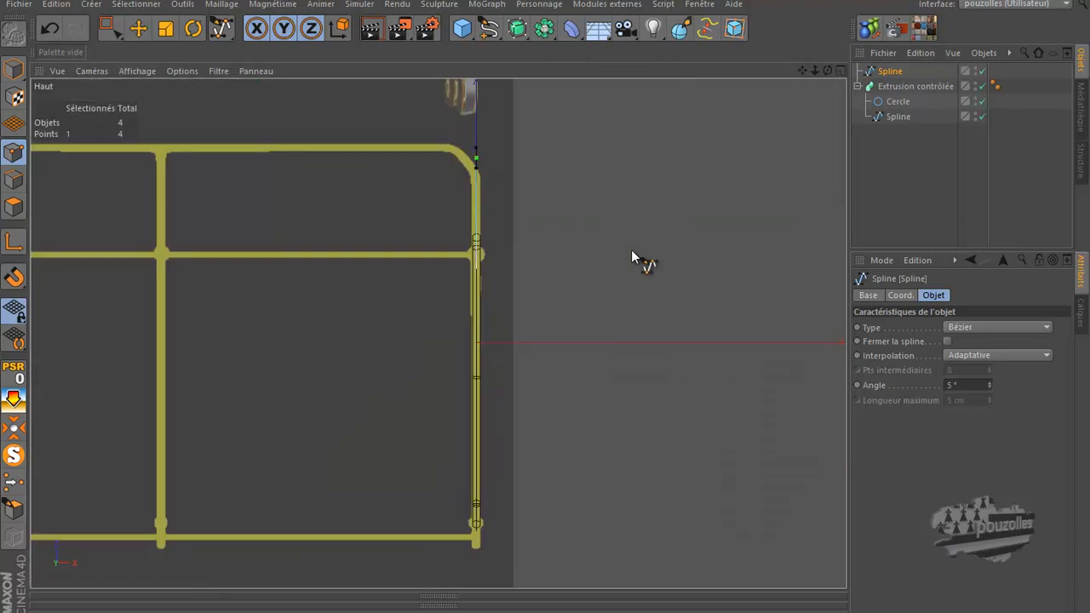
{"action": "scroll", "coordinate": [453, 106], "scroll_direction": "up", "scroll_amount": 5}
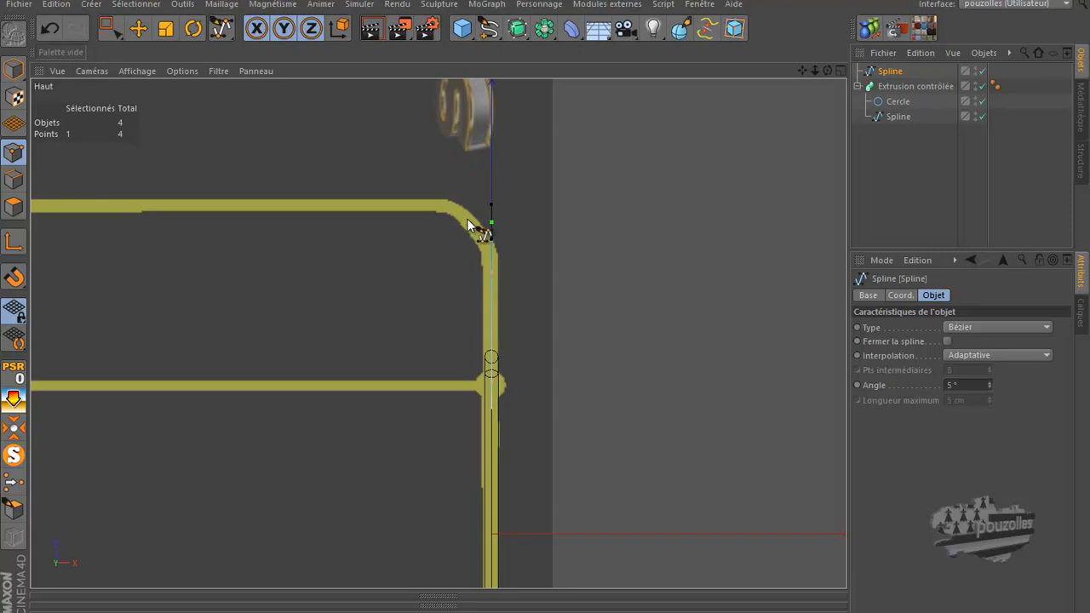
{"action": "left_click", "coordinate": [415, 207], "text": "ctrl"}
{"action": "left_click_drag", "start_coordinate": [407, 205], "coordinate": [407, 207]}
{"action": "left_click", "coordinate": [137, 206]}
Move the crossbar and corner points of the spline onto the template, and align the corner point's tangent with the diagonal bend.
{"action": "left_click", "coordinate": [140, 30]}
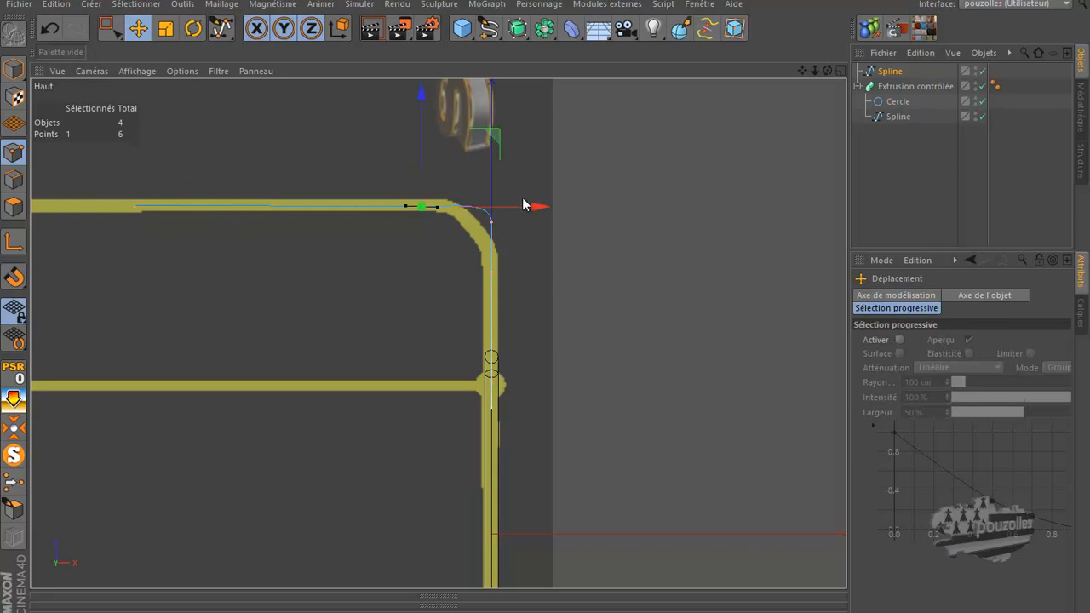
{"action": "left_click_drag", "start_coordinate": [540, 208], "coordinate": [516, 209]}
{"action": "left_click", "coordinate": [492, 222]}
{"action": "left_click_drag", "start_coordinate": [605, 223], "coordinate": [586, 224]}
{"action": "scroll", "coordinate": [470, 244], "scroll_direction": "up", "scroll_amount": 4}
{"action": "left_click_drag", "start_coordinate": [469, 239], "coordinate": [496, 234]}
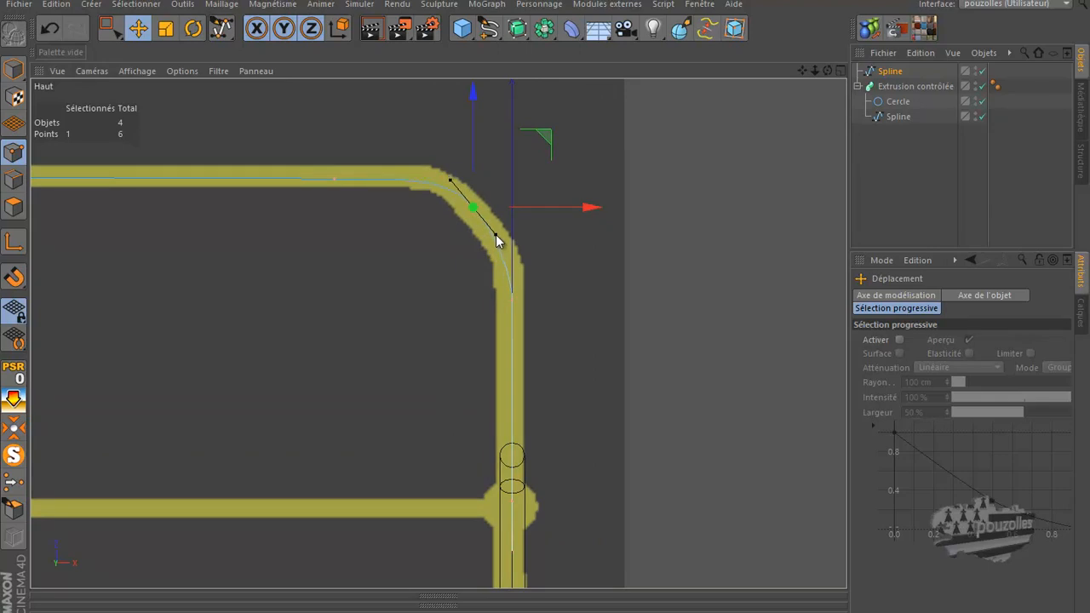
Lengthen the corner point's tangent along the diagonal bend, then level the crossbar point's tangent and centre that point on the template's crossbar.
{"action": "scroll", "coordinate": [448, 224], "scroll_direction": "down", "scroll_amount": 1}
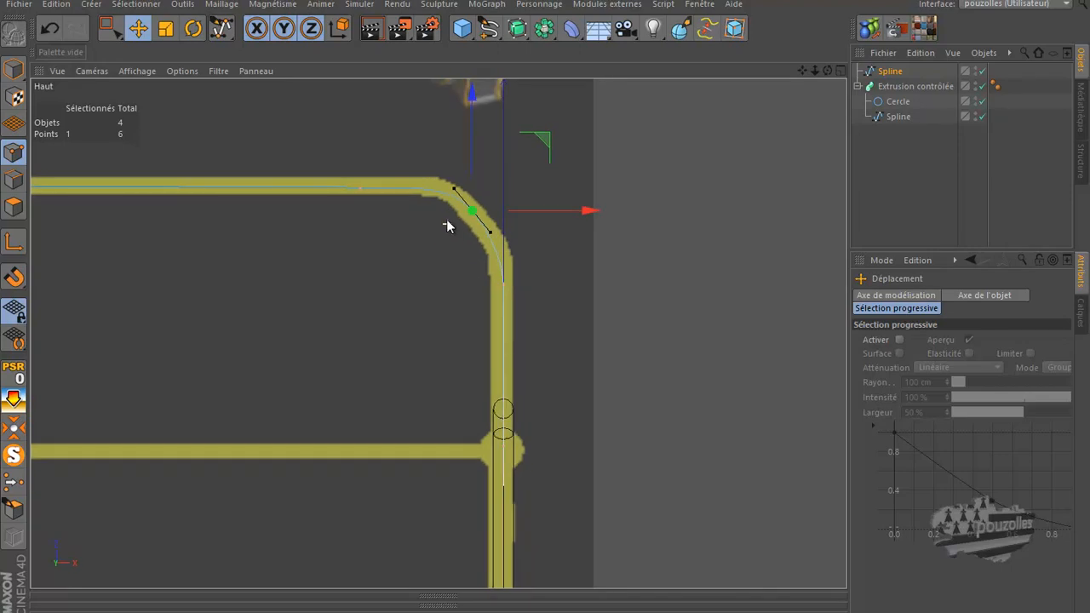
{"action": "left_click_drag", "start_coordinate": [453, 189], "coordinate": [449, 183]}
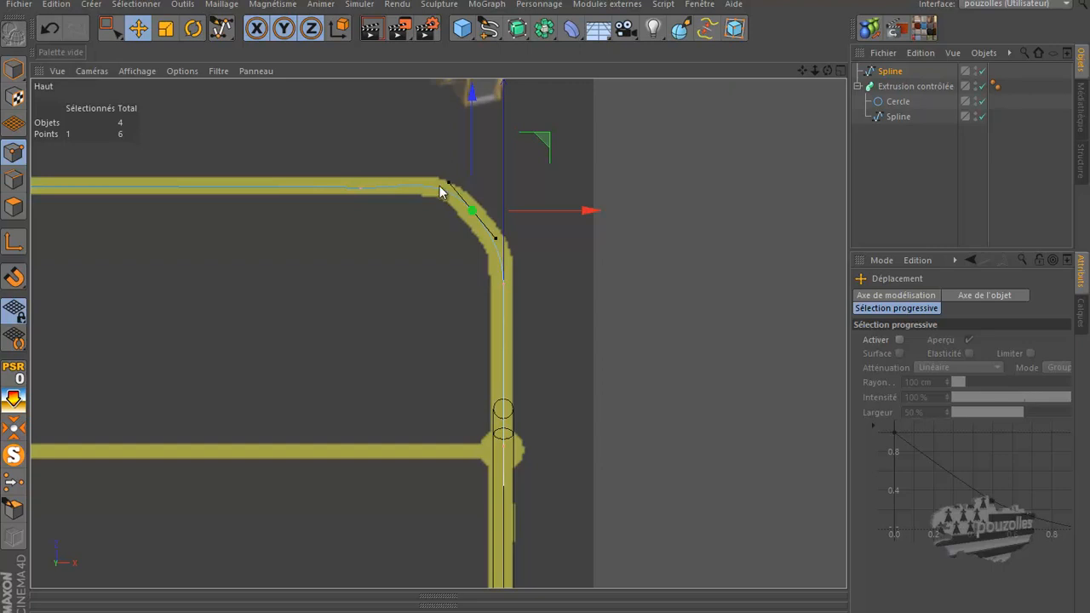
{"action": "left_click", "coordinate": [361, 188]}
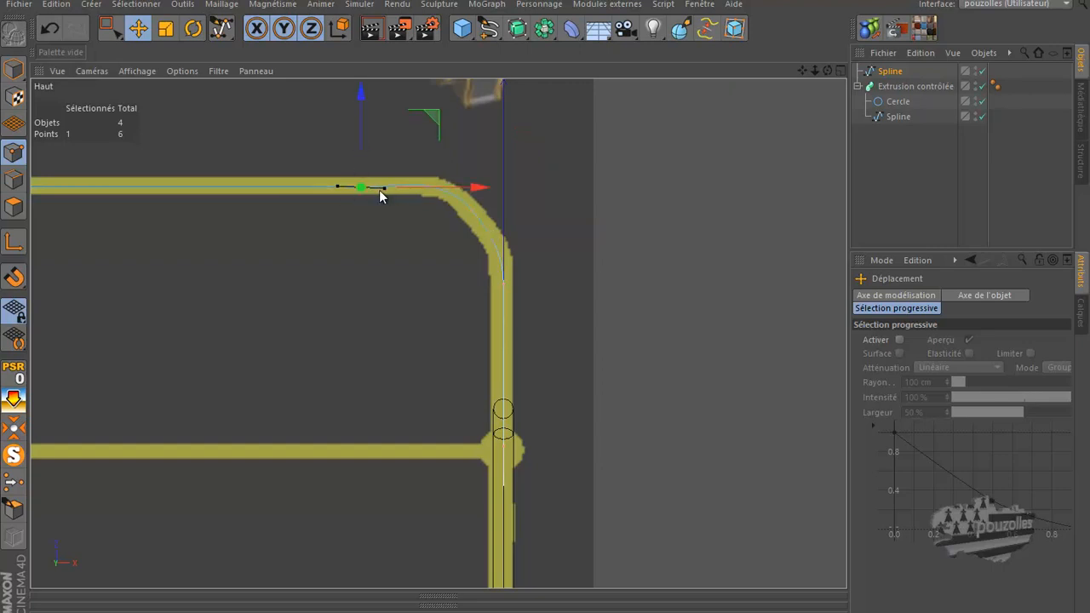
{"action": "scroll", "coordinate": [379, 190], "scroll_direction": "up", "scroll_amount": 4}
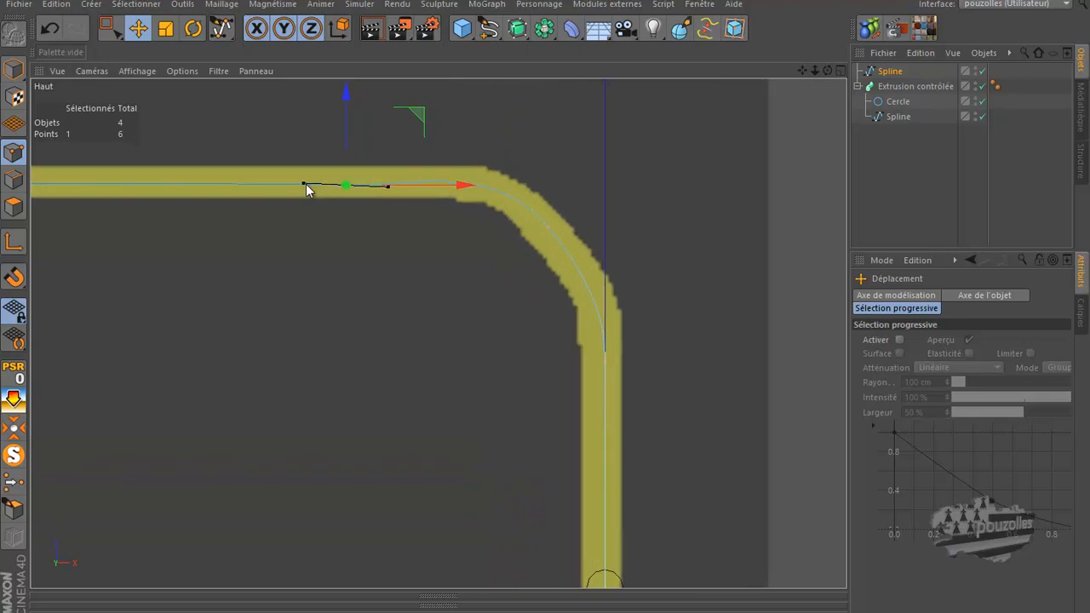
{"action": "left_click_drag", "start_coordinate": [304, 183], "coordinate": [304, 186]}
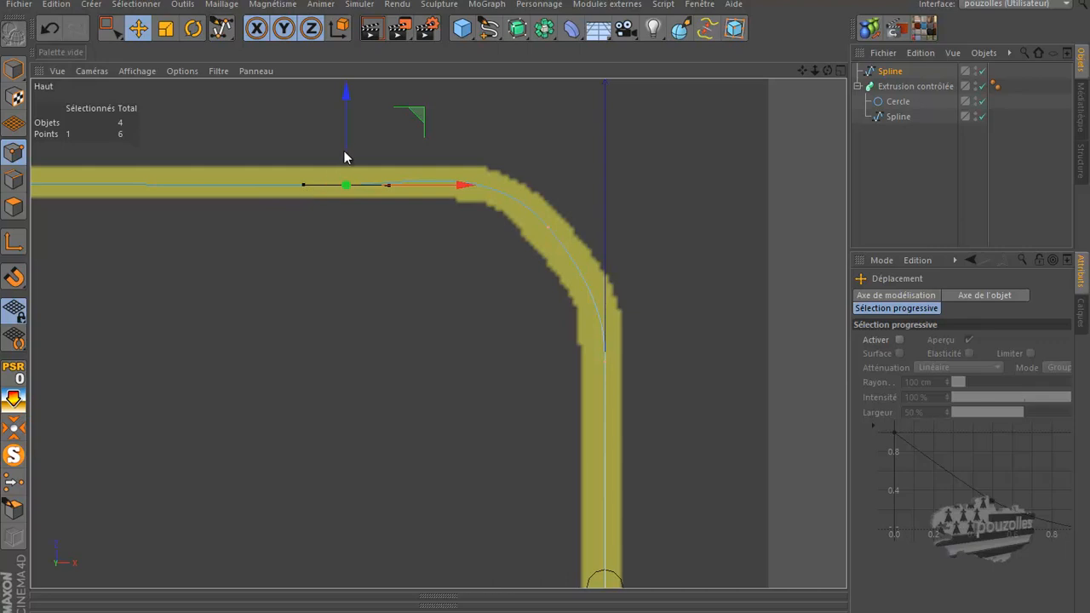
{"action": "left_click_drag", "start_coordinate": [345, 154], "coordinate": [350, 143]}
{"action": "scroll", "coordinate": [545, 194], "scroll_direction": "down", "scroll_amount": 2}
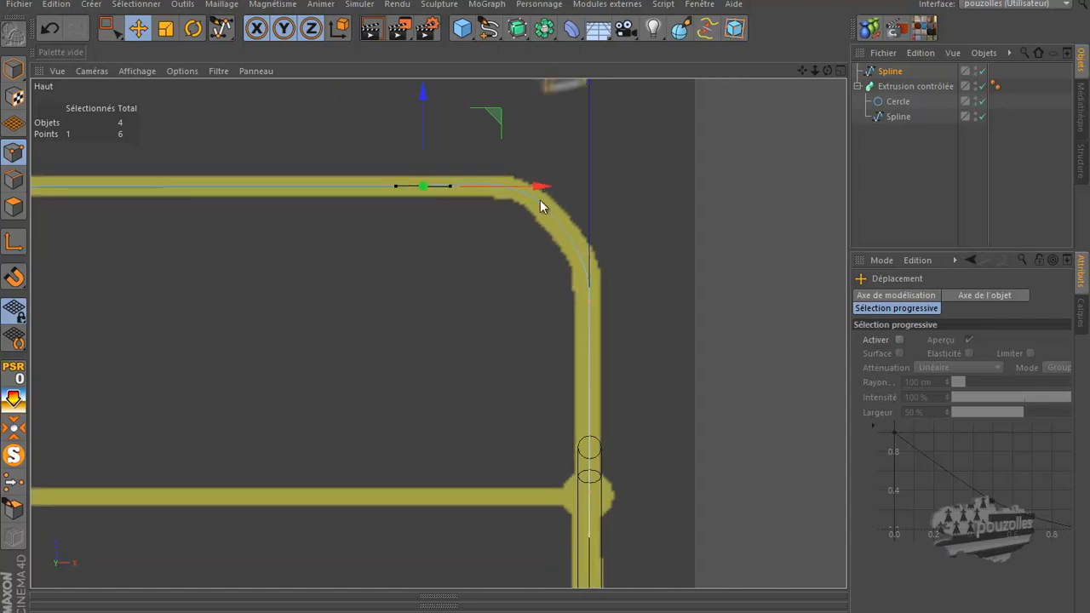
Check the backrest spline against the template in the right view and examine its overall shape in the perspective view.
{"action": "middle_click", "coordinate": [497, 315]}
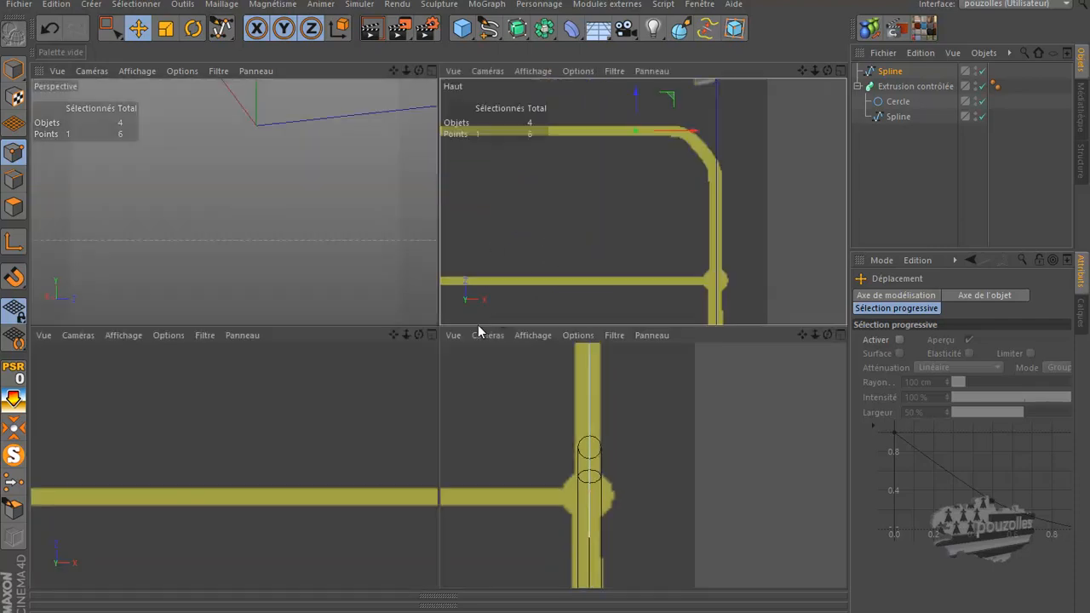
{"action": "middle_click", "coordinate": [379, 437]}
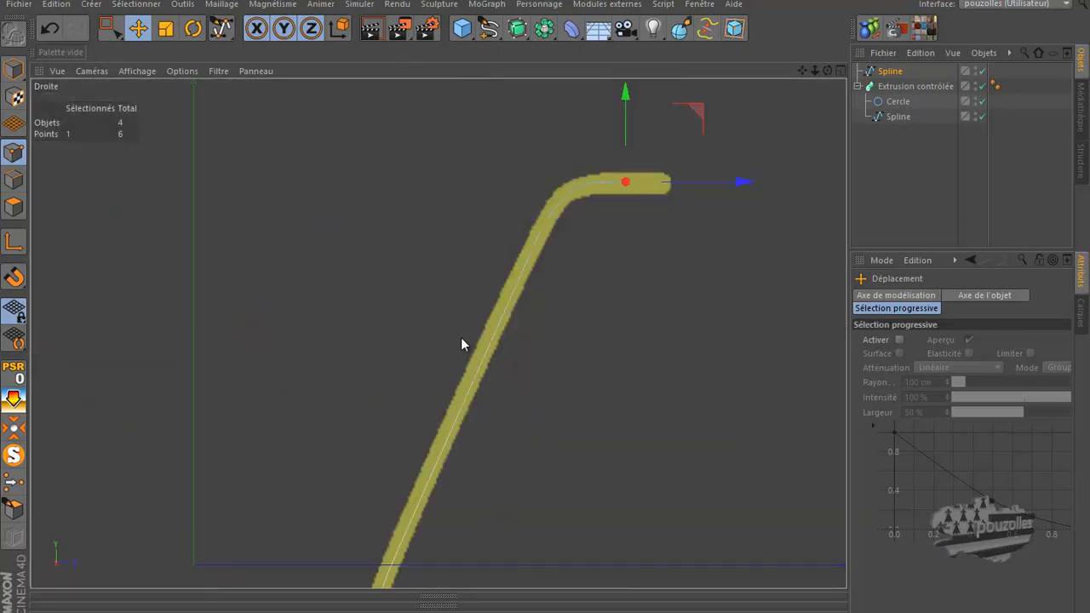
{"action": "scroll", "coordinate": [661, 158], "scroll_direction": "up", "scroll_amount": 2}
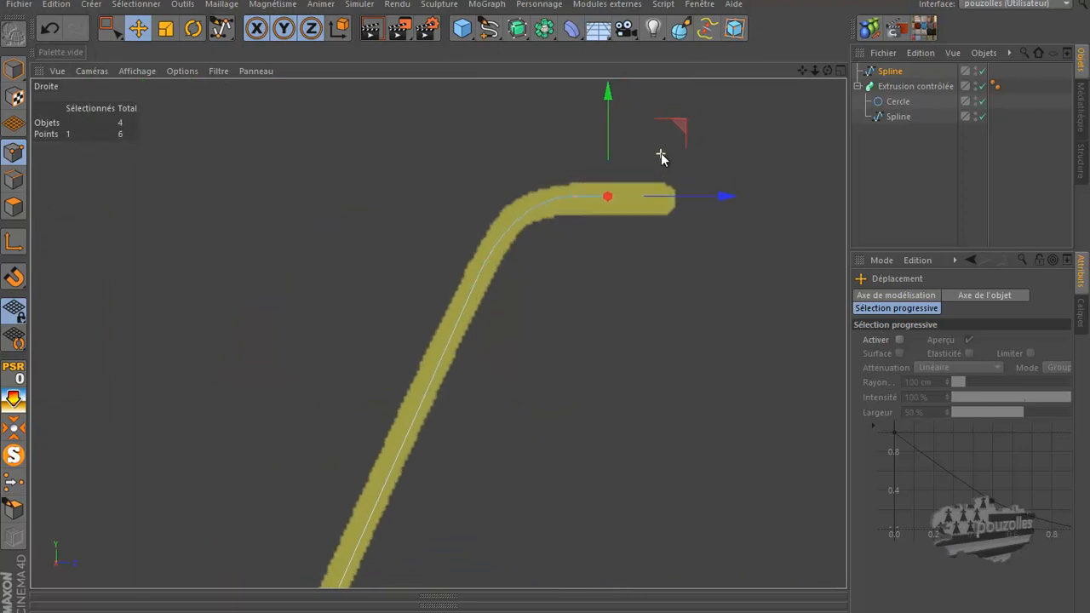
{"action": "scroll", "coordinate": [663, 162], "scroll_direction": "down", "scroll_amount": 4}
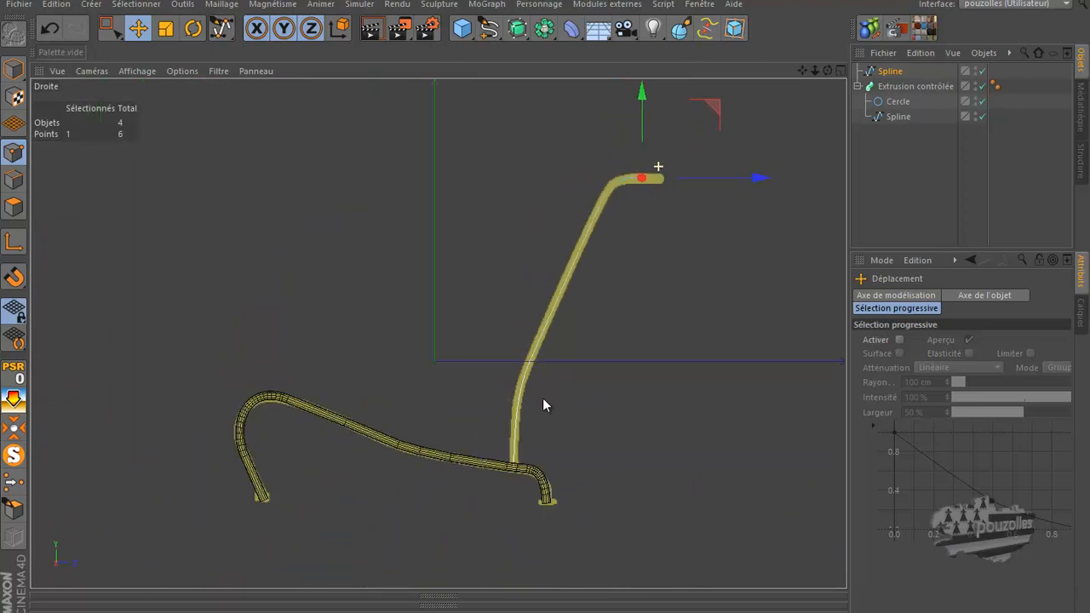
{"action": "scroll", "coordinate": [529, 466], "scroll_direction": "up", "scroll_amount": 5}
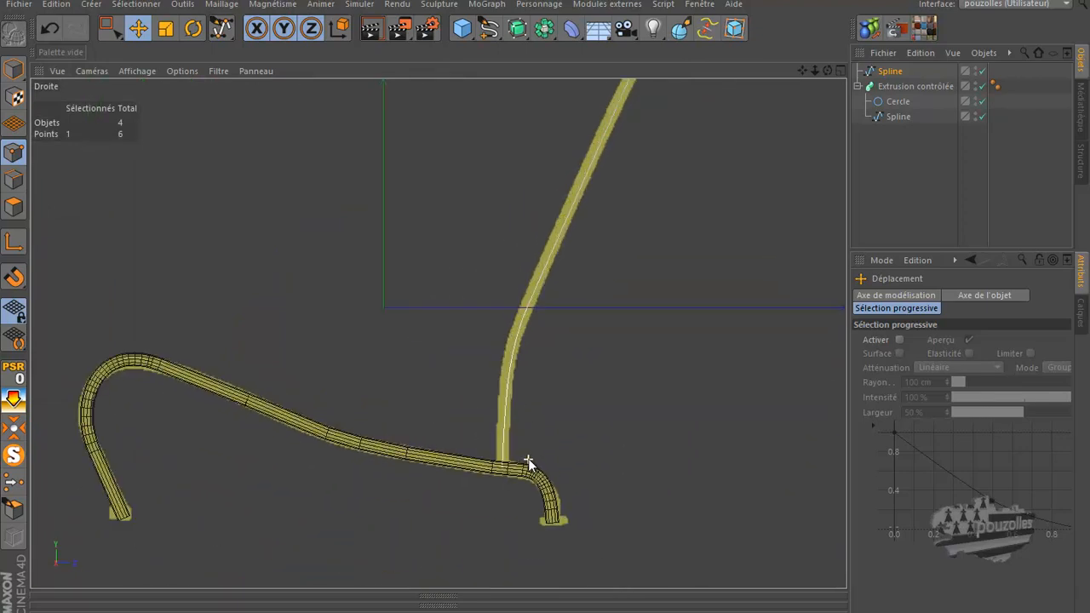
{"action": "middle_click", "coordinate": [384, 355]}
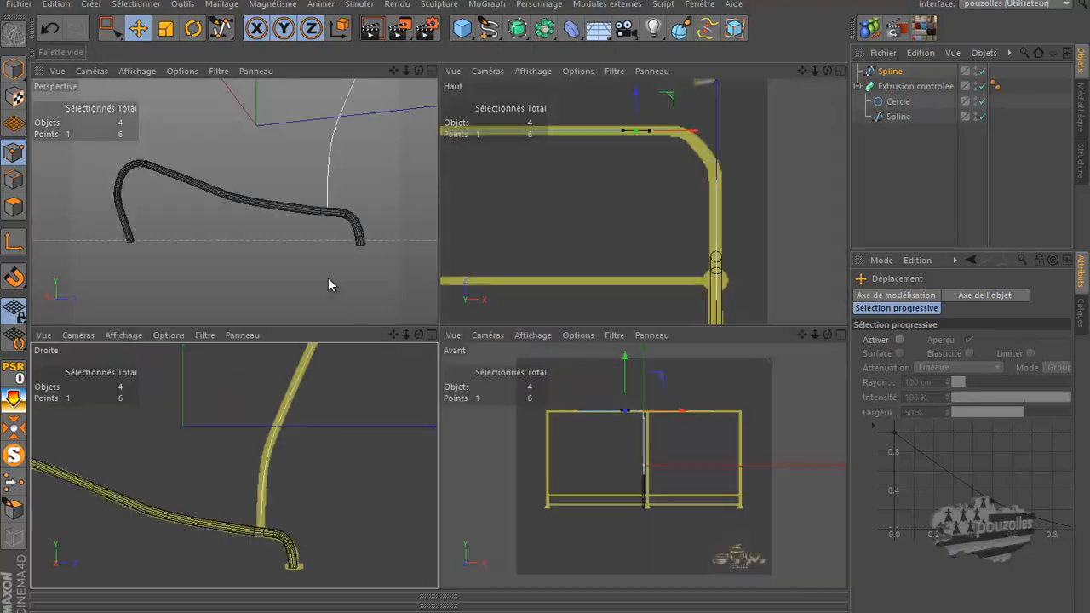
{"action": "middle_click", "coordinate": [329, 282]}
{"action": "scroll", "coordinate": [340, 301], "scroll_direction": "down", "scroll_amount": 8}
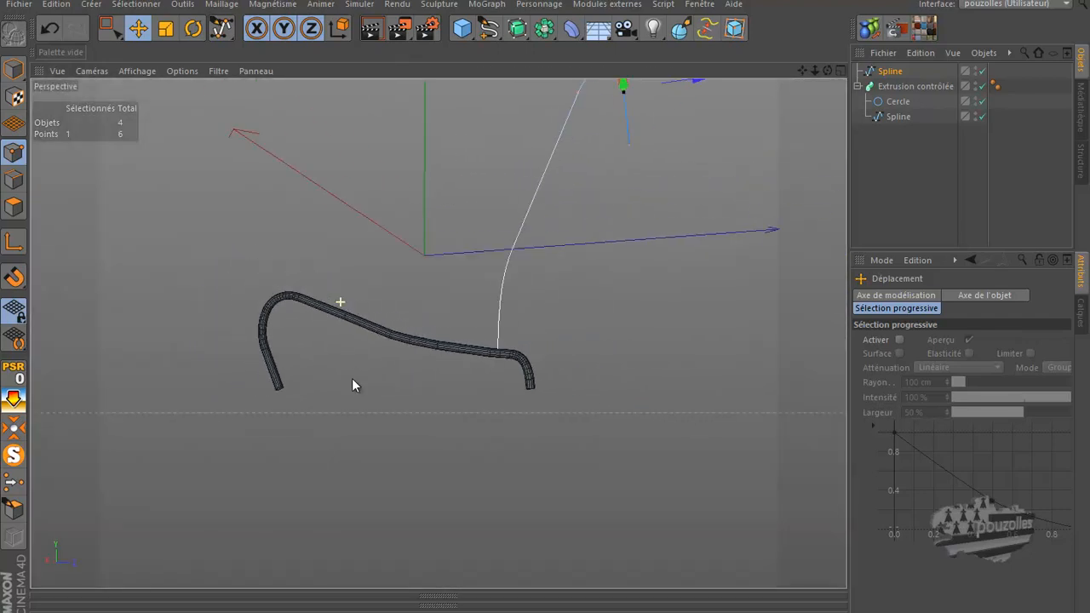
{"action": "left_click_drag", "start_coordinate": [828, 69], "coordinate": [546, 307]}
{"action": "scroll", "coordinate": [732, 203], "scroll_direction": "down", "scroll_amount": 3}
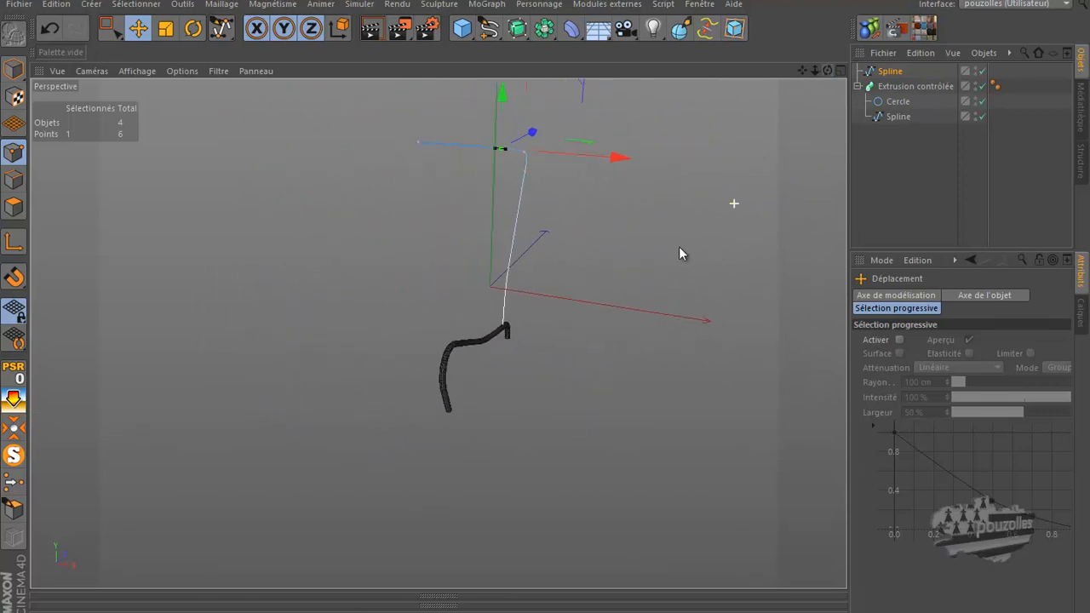
{"action": "left_click_drag", "start_coordinate": [802, 71], "coordinate": [538, 308]}
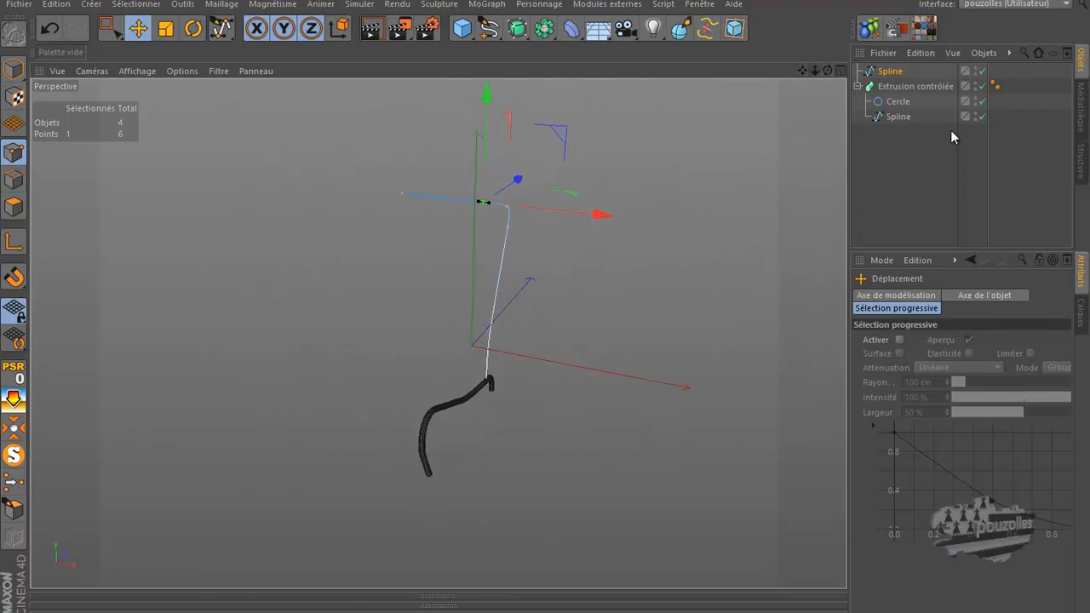
Duplicate the seat tube's circle profile to the top level of the object hierarchy, above the backrest spline.
{"action": "left_click", "coordinate": [899, 102]}
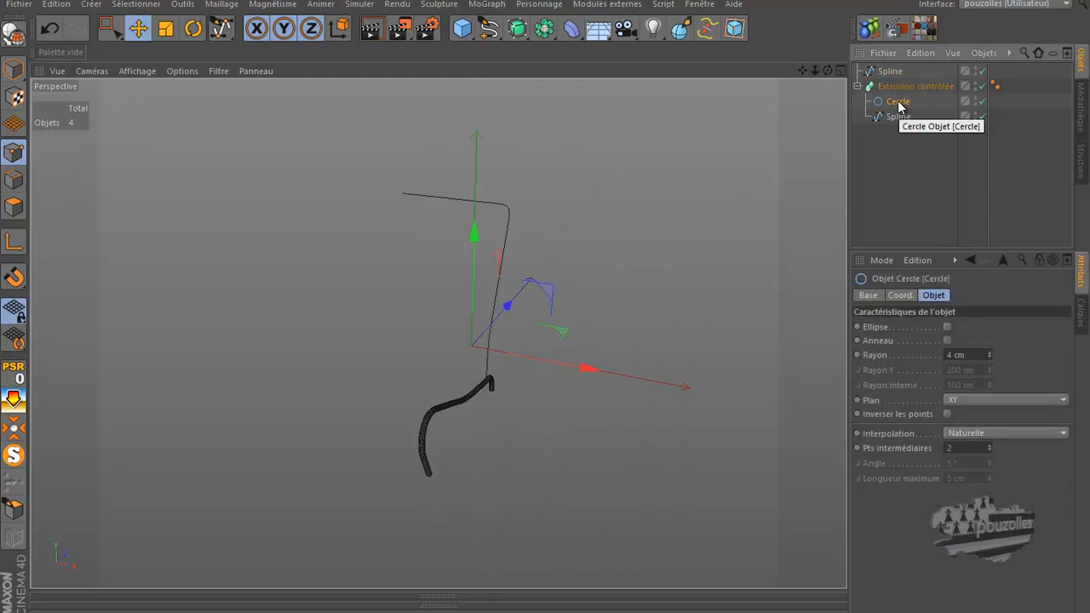
{"action": "left_click_drag", "start_coordinate": [898, 103], "coordinate": [892, 72], "text": "ctrl"}
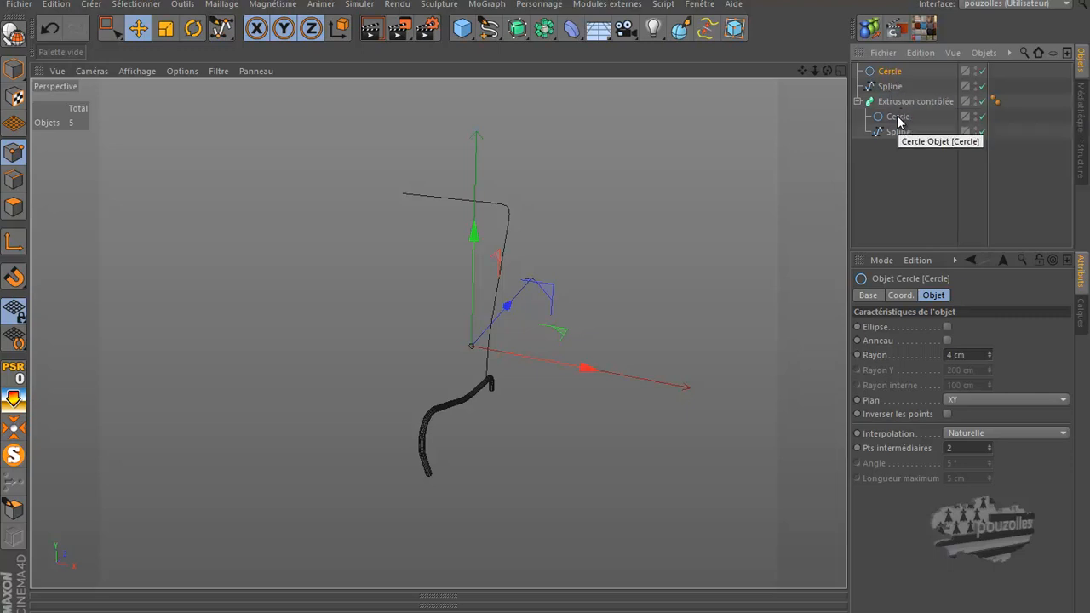
{"action": "left_click_drag", "start_coordinate": [898, 121], "coordinate": [902, 151]}
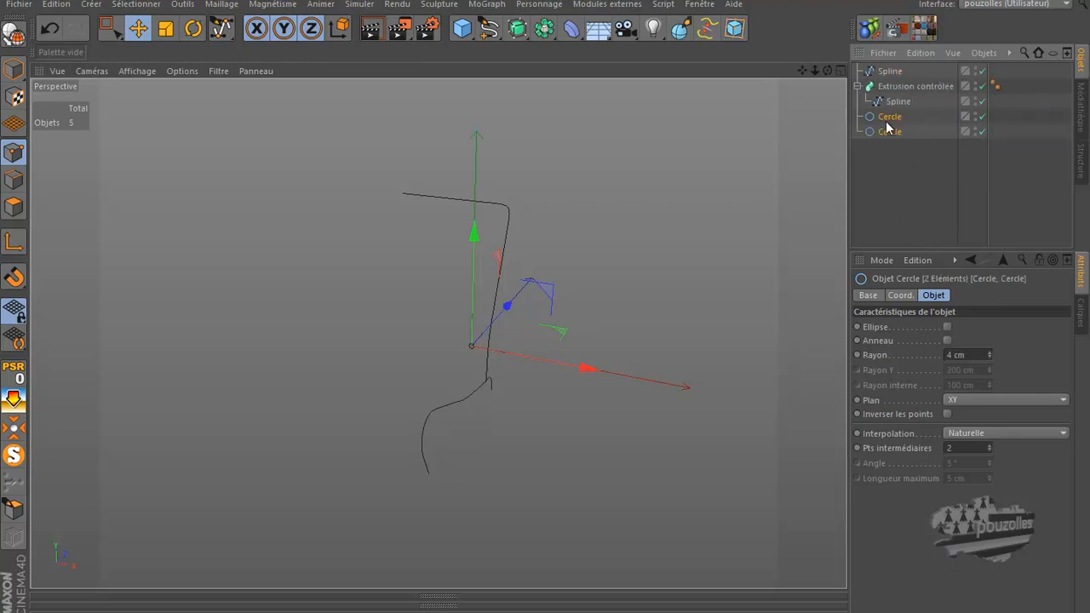
{"action": "left_click", "coordinate": [49, 31]}
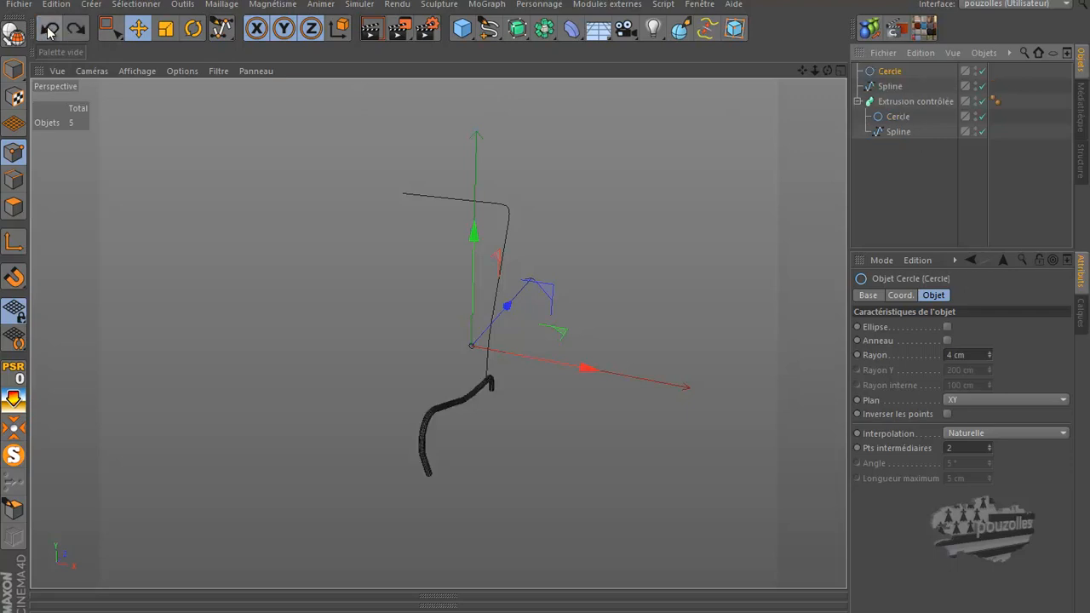
{"action": "left_click", "coordinate": [894, 71]}
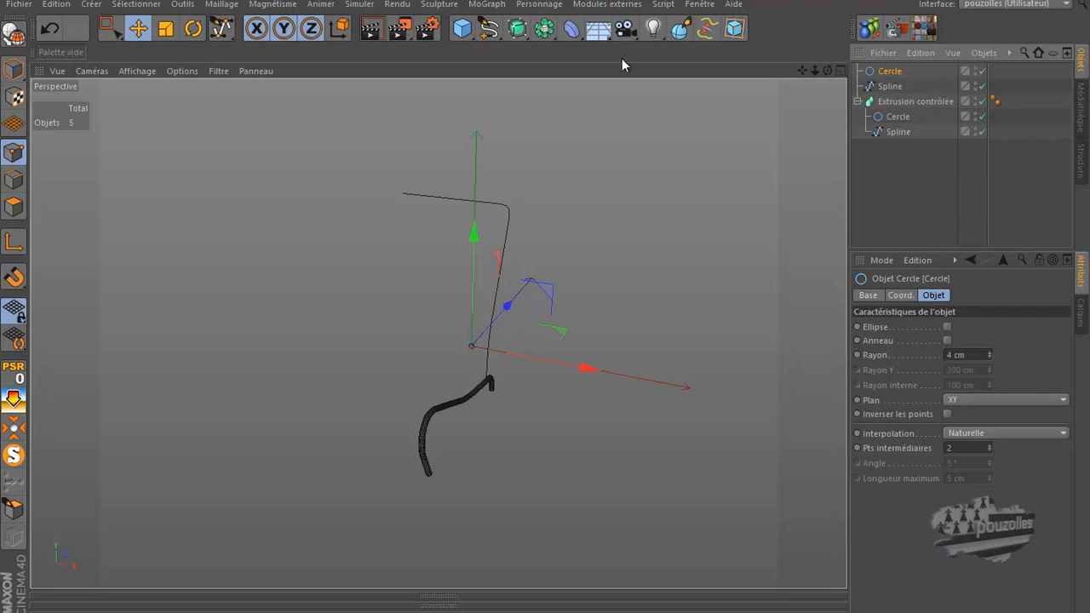
Add an Extrusion contrôlée object and nest the copied circle and the backrest spline in it to sweep the tube.
{"action": "left_click", "coordinate": [517, 30]}
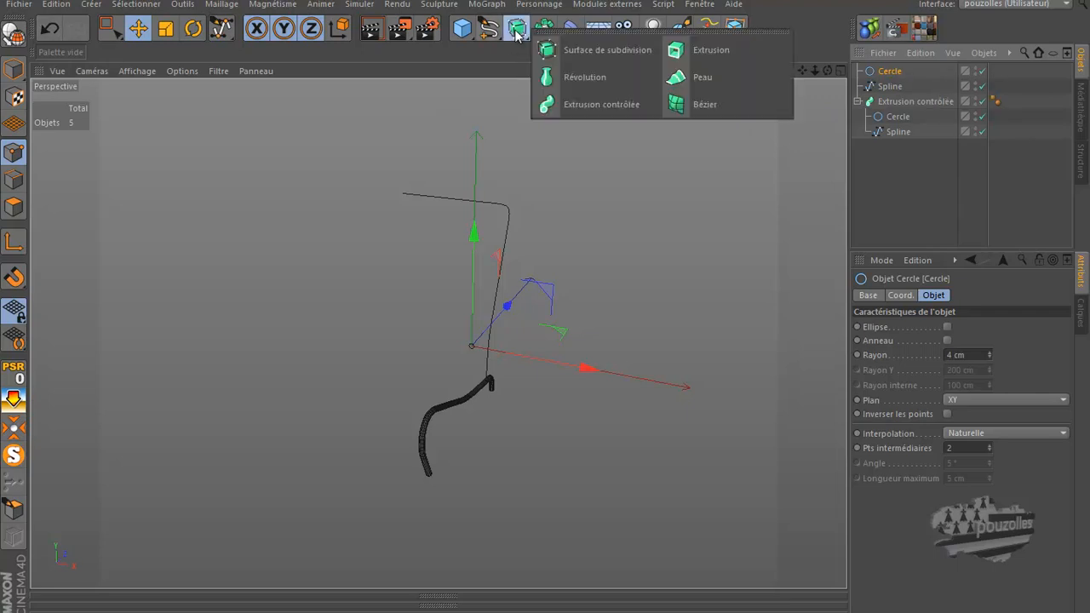
{"action": "left_click", "coordinate": [601, 103]}
{"action": "mouse_move", "coordinate": [912, 84]}
{"action": "left_mouse_down"}
{"action": "mouse_move", "coordinate": [887, 104]}
{"action": "mouse_move", "coordinate": [908, 78]}
{"action": "left_mouse_up"}
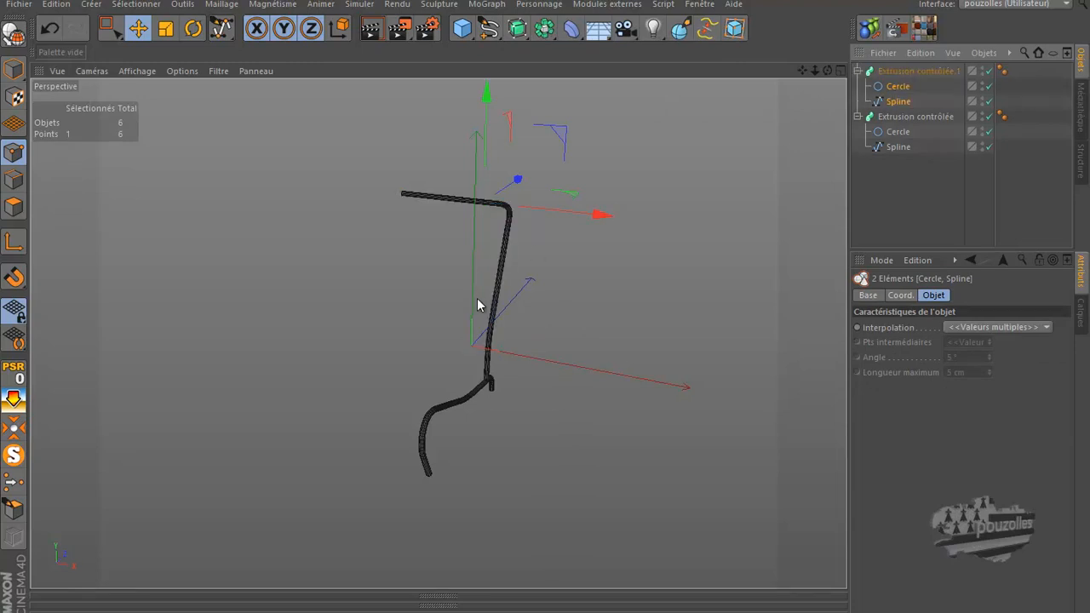
Examine the mesh density of the swept backrest tube and the settings of its sweep and circle profile.
{"action": "scroll", "coordinate": [482, 295], "scroll_direction": "up", "scroll_amount": 5}
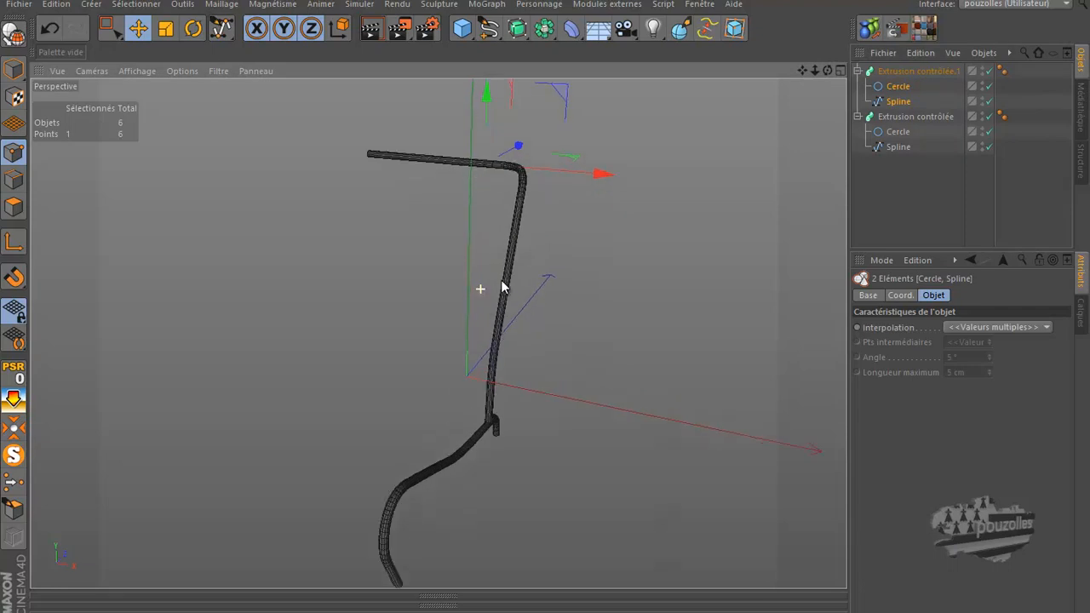
{"action": "scroll", "coordinate": [514, 271], "scroll_direction": "up", "scroll_amount": 8}
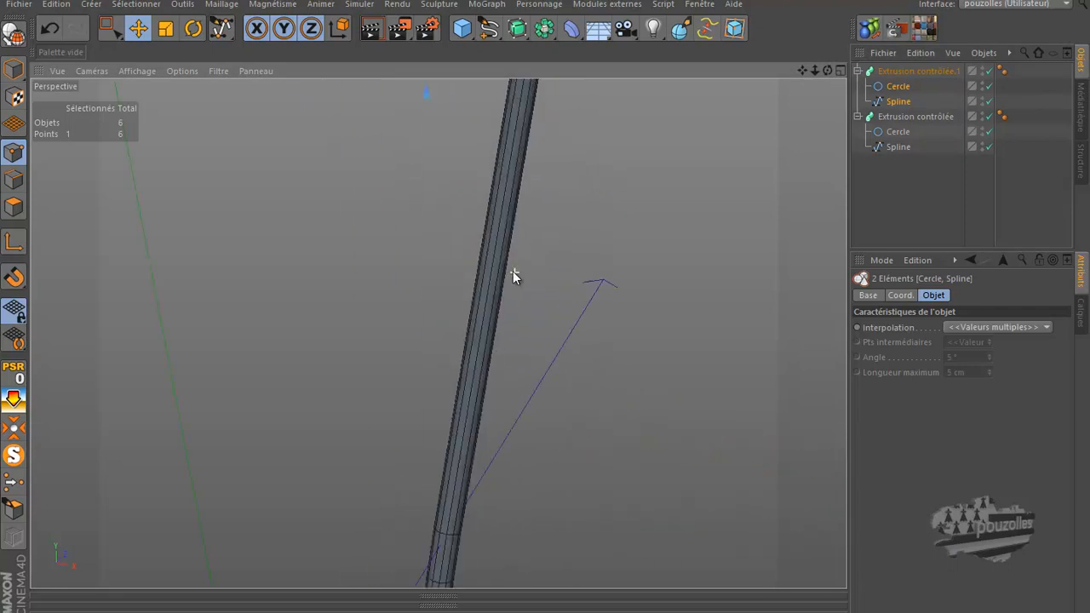
{"action": "scroll", "coordinate": [511, 272], "scroll_direction": "down", "scroll_amount": 10}
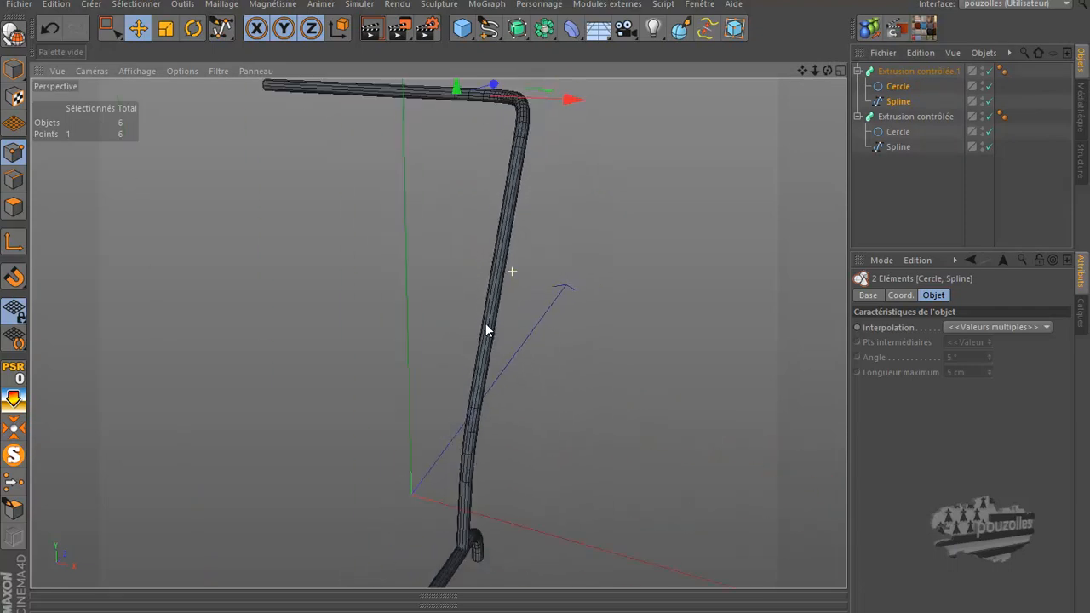
{"action": "scroll", "coordinate": [487, 132], "scroll_direction": "up", "scroll_amount": 5}
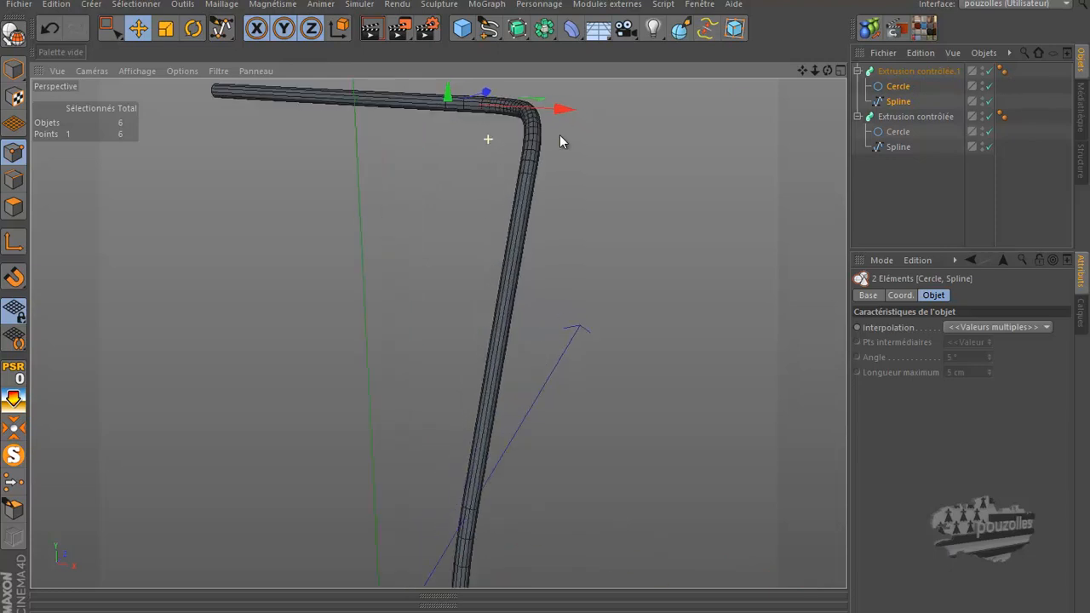
{"action": "left_click", "coordinate": [921, 70]}
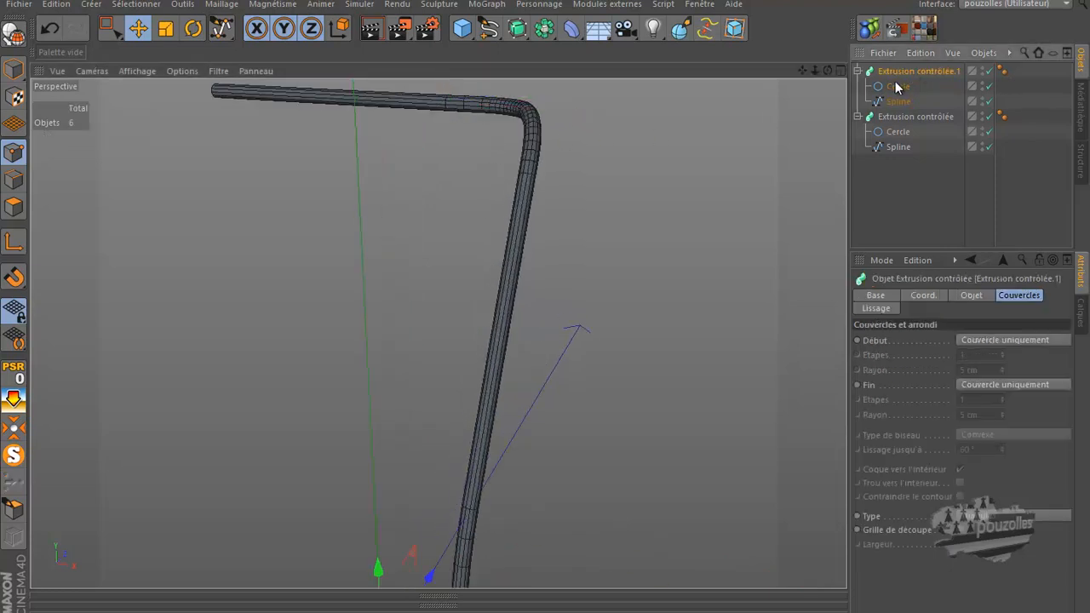
{"action": "left_click", "coordinate": [896, 86]}
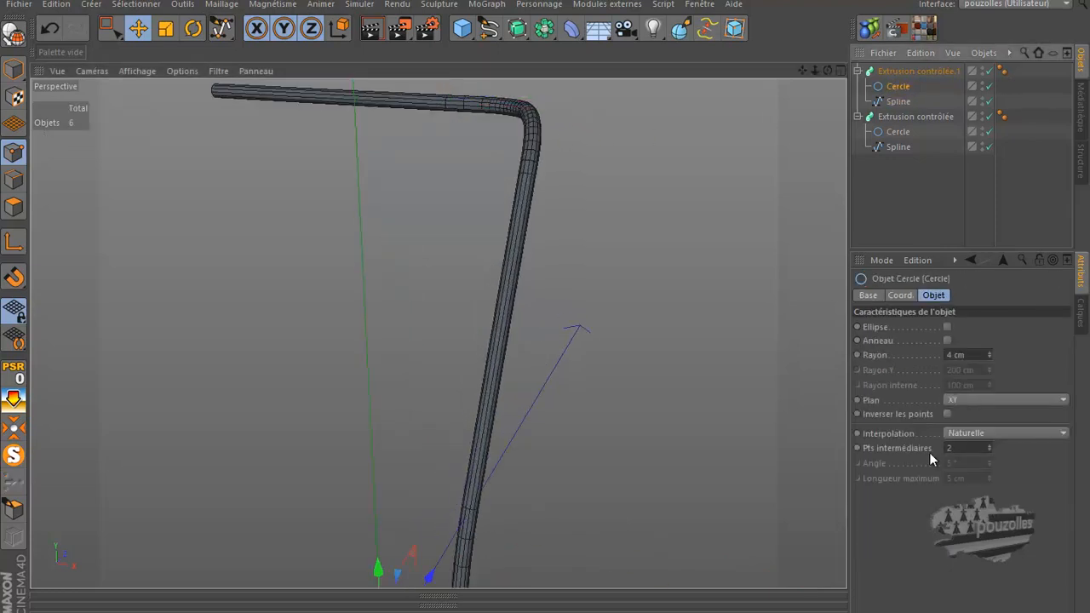
Try Naturelle interpolation on the backrest spline, and return it to Adaptative.
{"action": "left_click", "coordinate": [896, 103]}
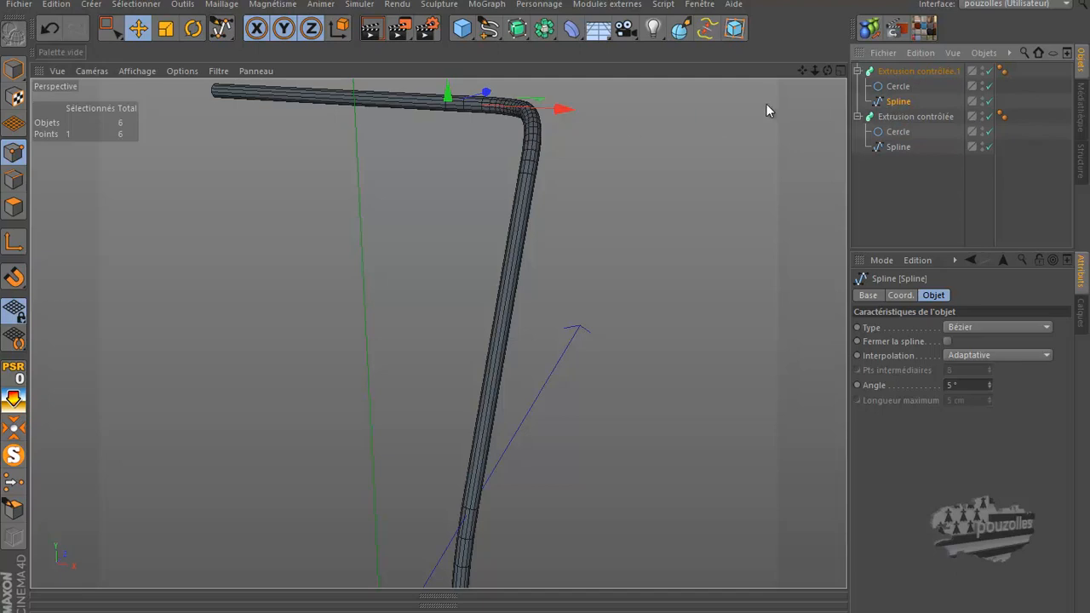
{"action": "left_click", "coordinate": [972, 355]}
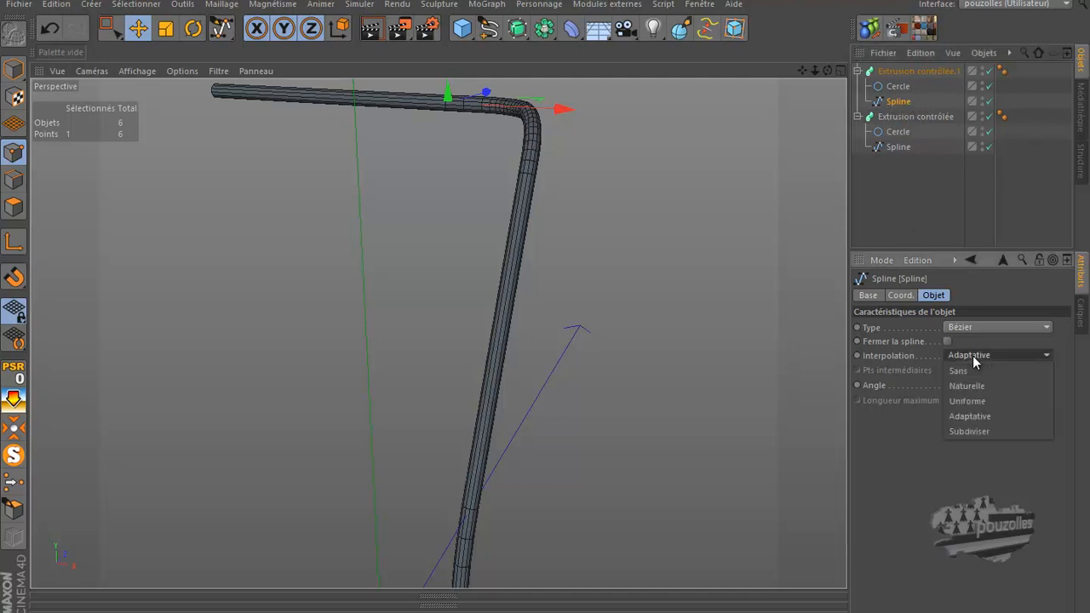
{"action": "left_click", "coordinate": [972, 374]}
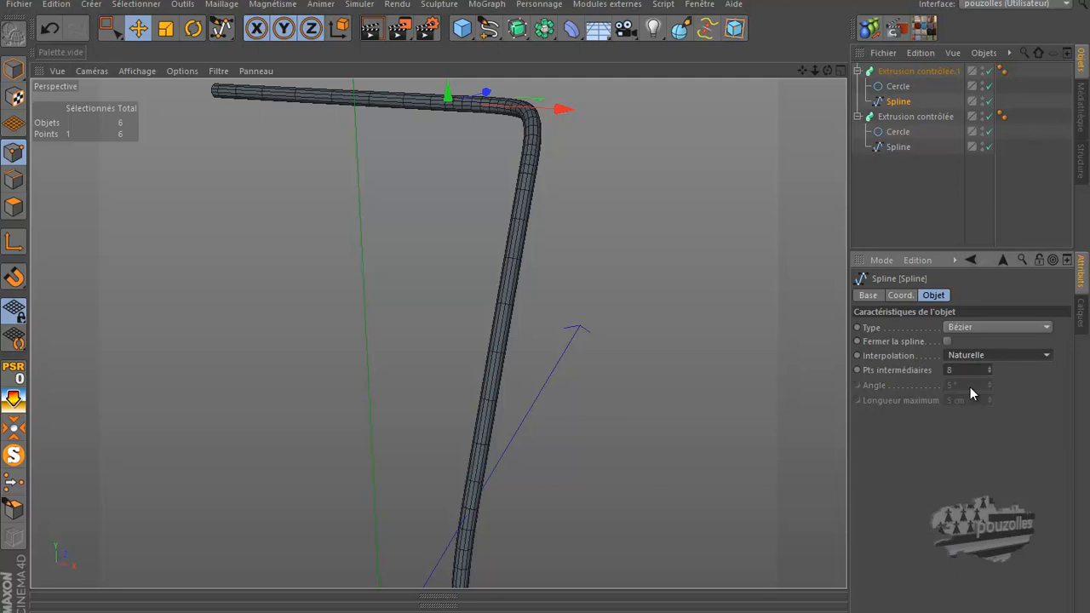
{"action": "left_click", "coordinate": [973, 355]}
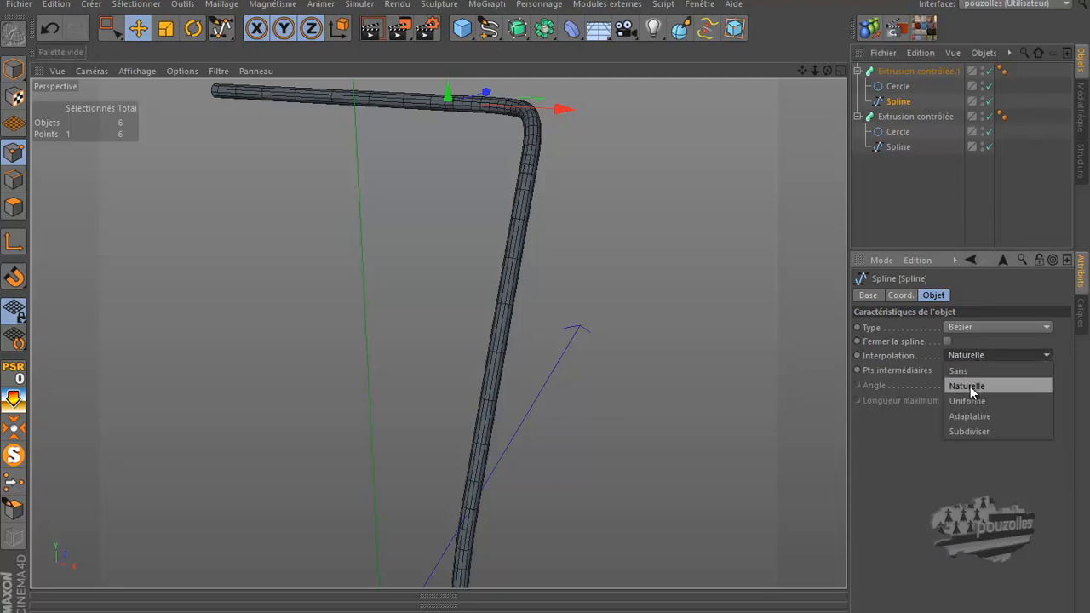
{"action": "left_click", "coordinate": [970, 416]}
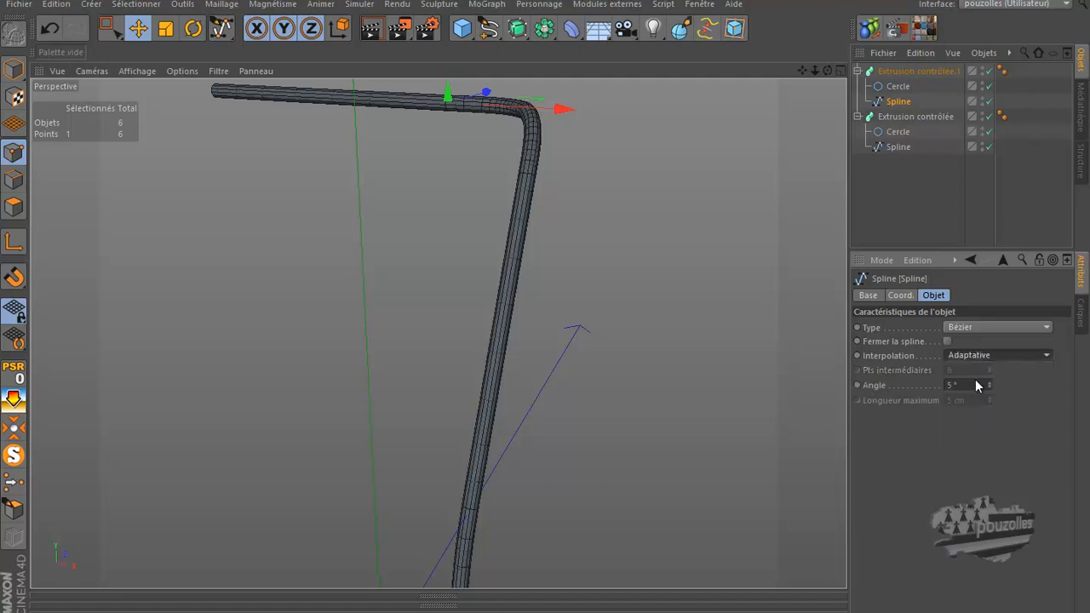
Set the start and end caps of the backrest tube's Extrusion contrôlée to Sans.
{"action": "left_click", "coordinate": [915, 71]}
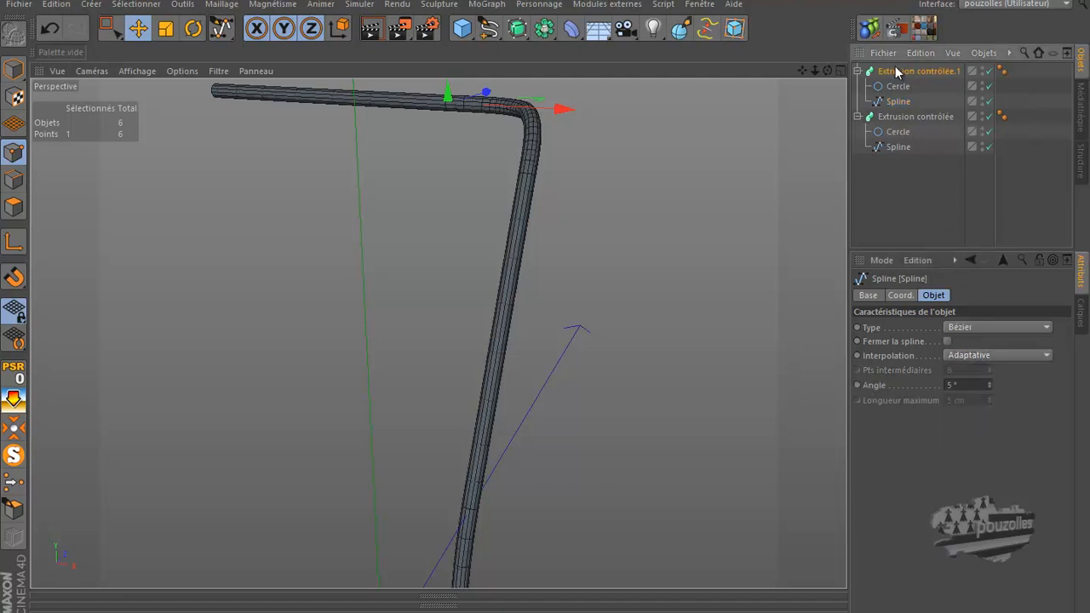
{"action": "left_click", "coordinate": [1004, 339]}
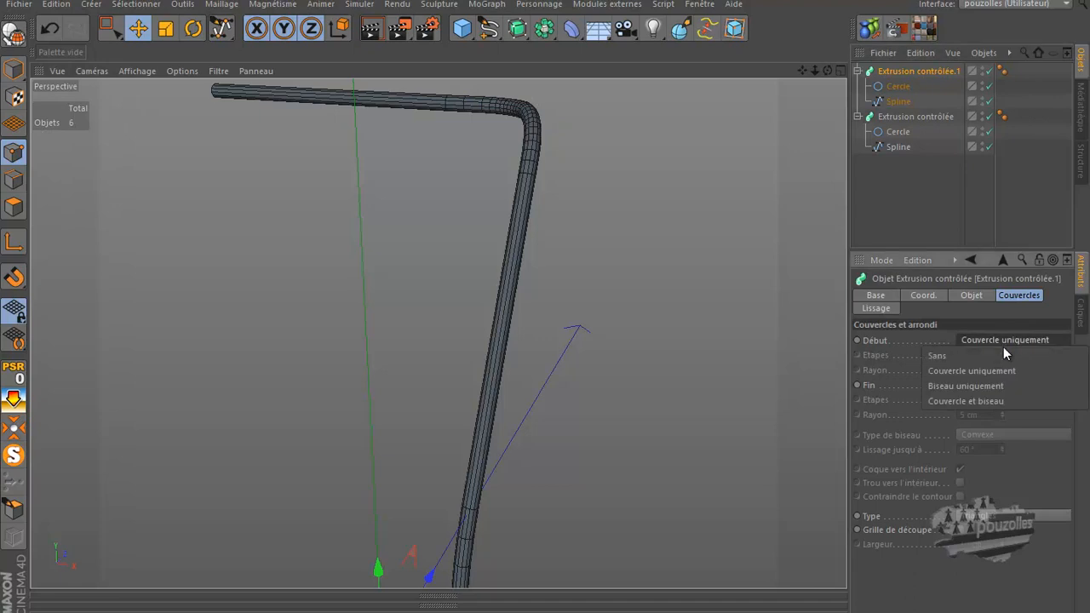
{"action": "left_click", "coordinate": [999, 355]}
{"action": "left_click", "coordinate": [990, 385]}
{"action": "left_click", "coordinate": [988, 399]}
Add a Symétrie object to the scene for mirroring the seat frame.
{"action": "left_click_drag", "start_coordinate": [762, 240], "coordinate": [694, 218], "text": "alt"}
{"action": "left_click_drag", "start_coordinate": [828, 70], "coordinate": [504, 369]}
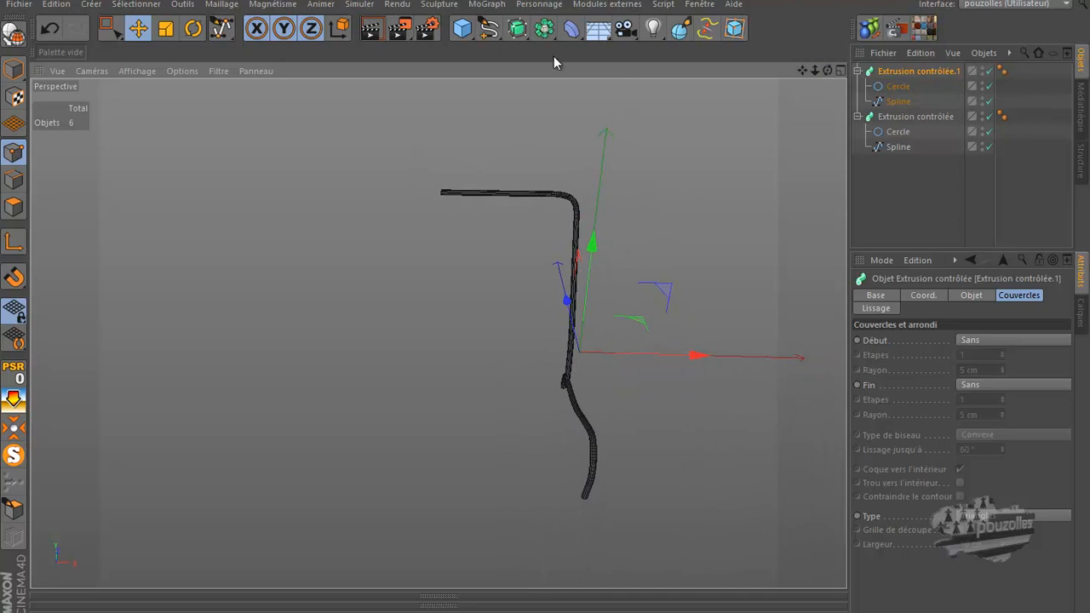
{"action": "left_click_drag", "start_coordinate": [545, 33], "coordinate": [714, 105]}
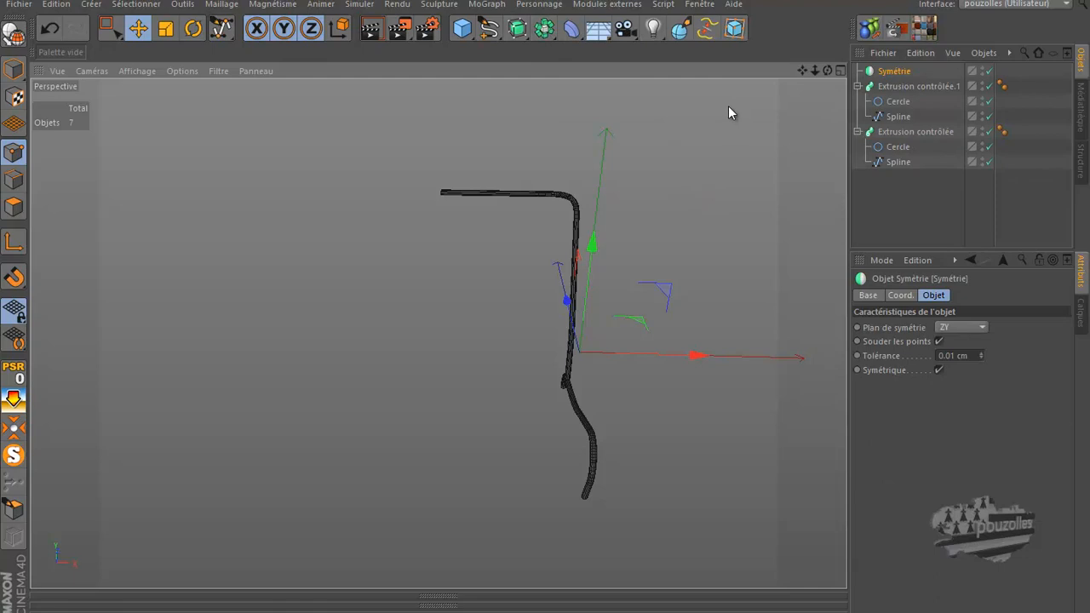
Group the two Extrusion contrôlée tubes in a Neutre object and nest it inside the Symétrie object.
{"action": "left_click", "coordinate": [858, 86]}
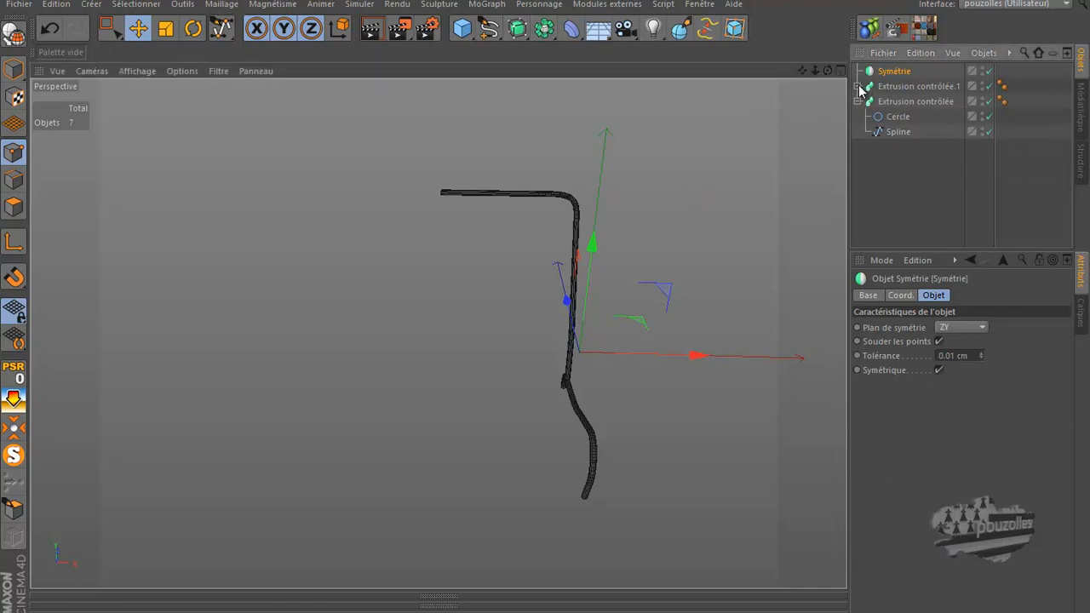
{"action": "left_click", "coordinate": [859, 86]}
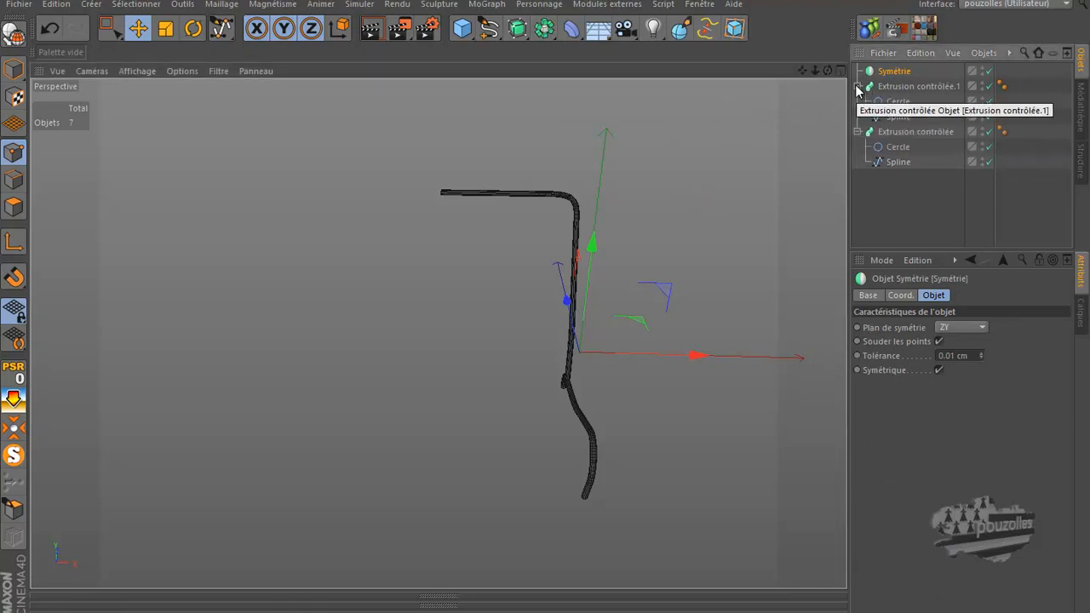
{"action": "left_click", "coordinate": [858, 86]}
{"action": "left_click", "coordinate": [858, 101]}
{"action": "left_click_drag", "start_coordinate": [901, 133], "coordinate": [913, 85]}
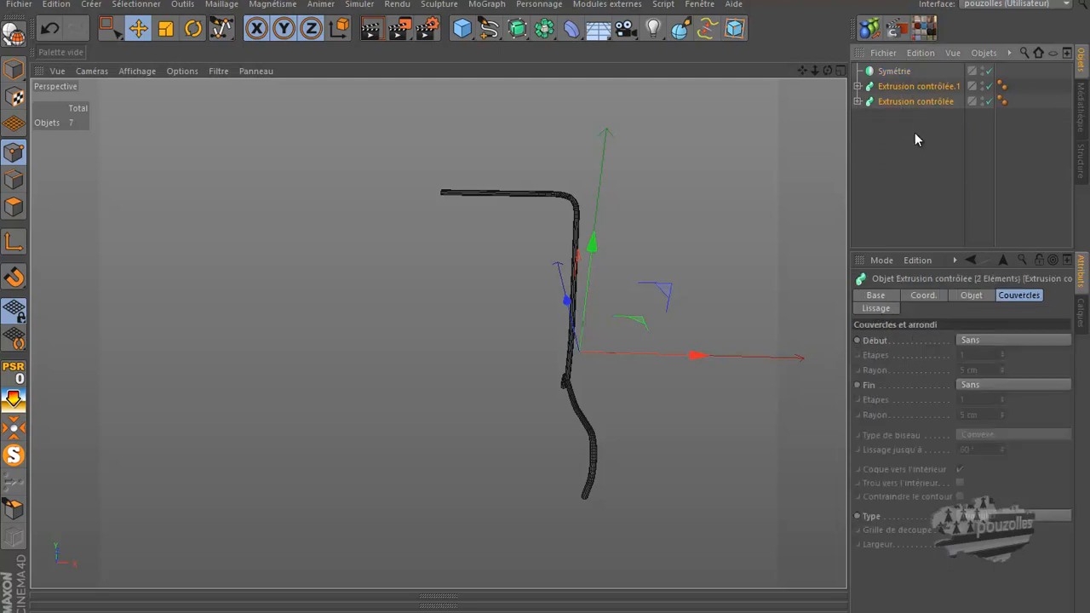
{"action": "key", "text": "alt+g"}
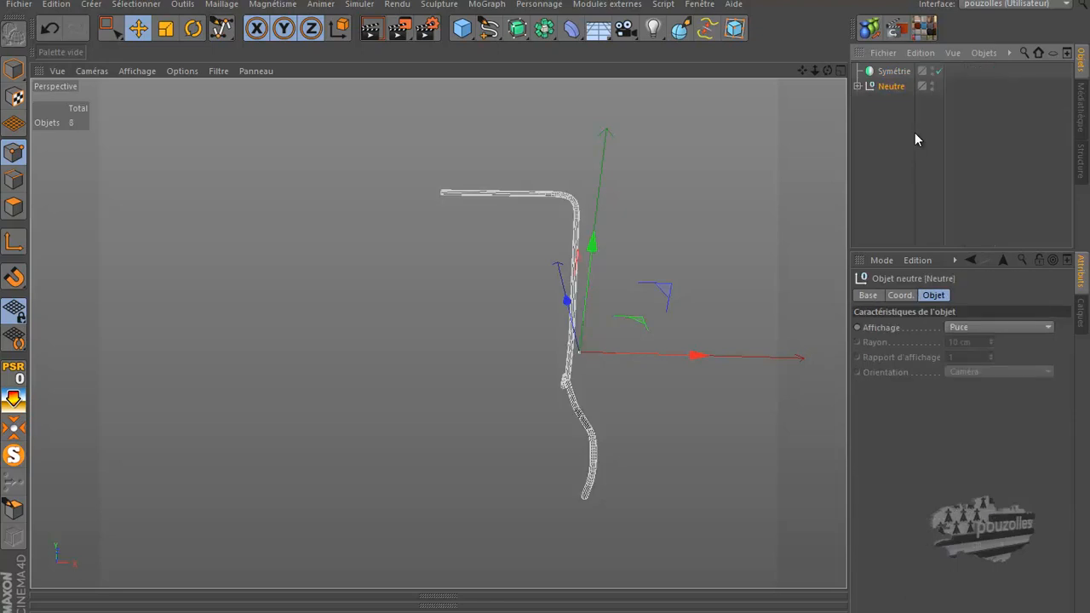
{"action": "left_click_drag", "start_coordinate": [886, 87], "coordinate": [897, 74]}
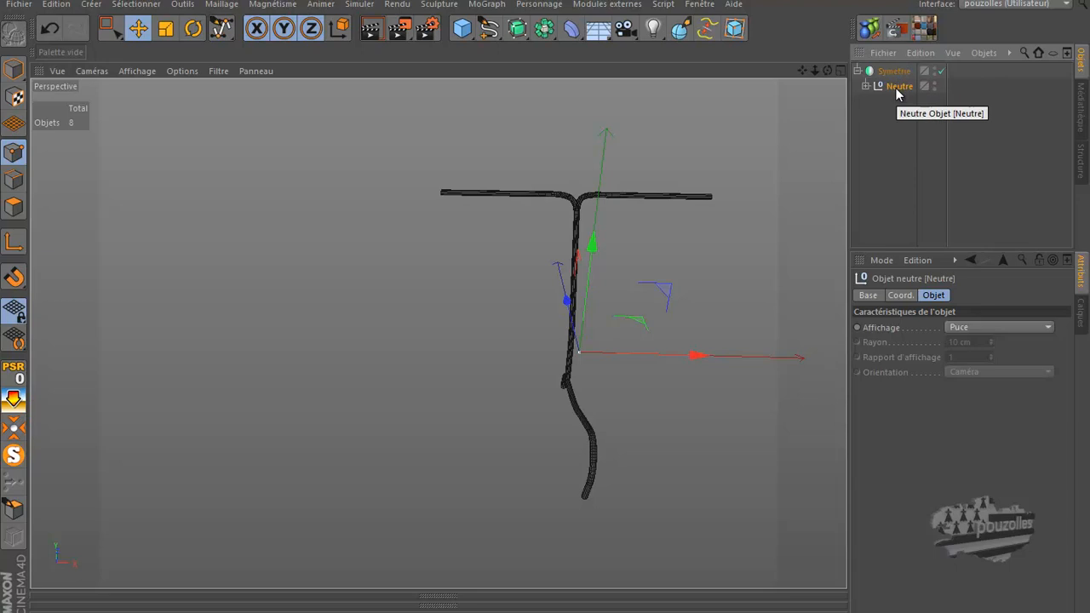
Try moving only the backrest tube along X in the front view, and undo the move.
{"action": "middle_click", "coordinate": [501, 319]}
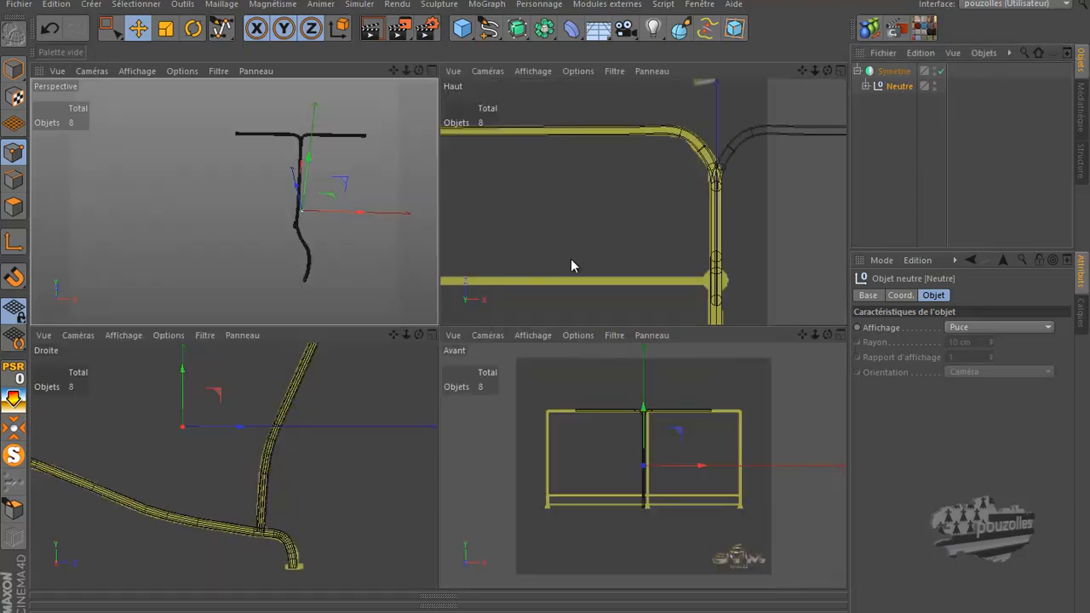
{"action": "middle_click", "coordinate": [558, 378]}
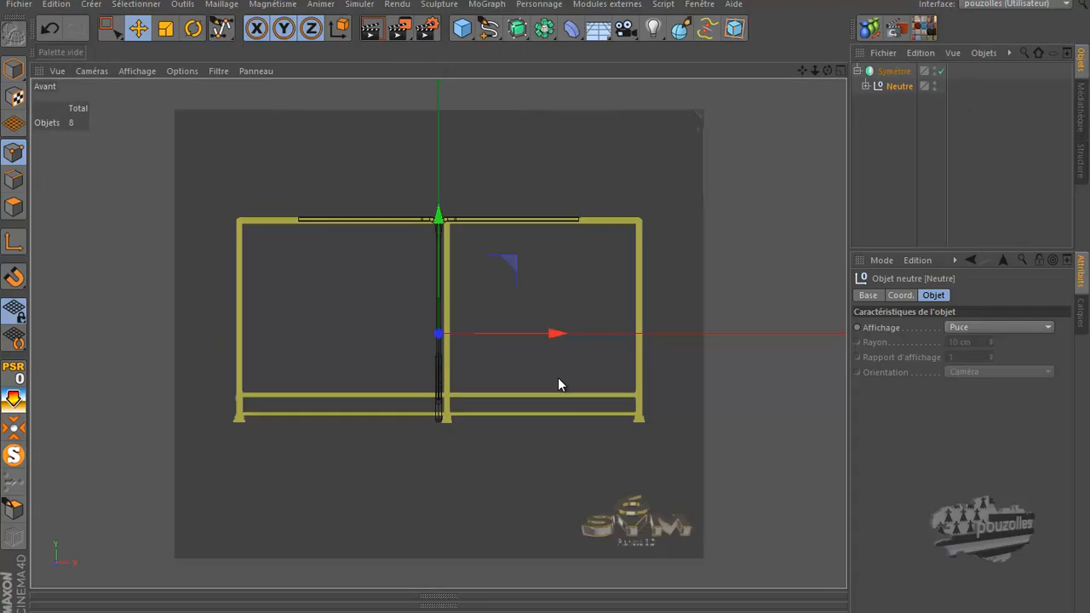
{"action": "left_click", "coordinate": [865, 86]}
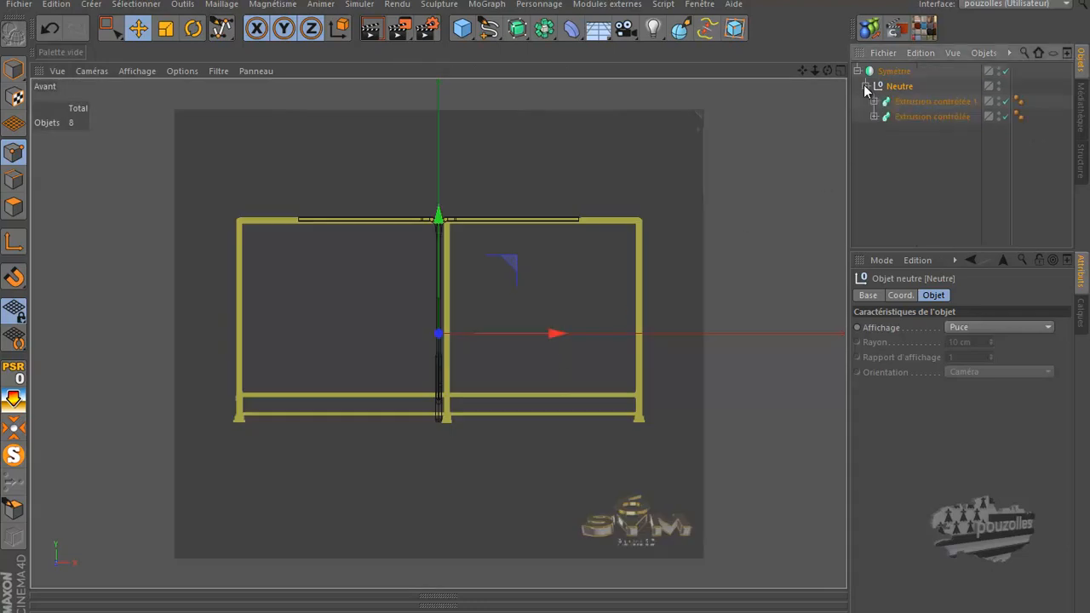
{"action": "left_click", "coordinate": [903, 102]}
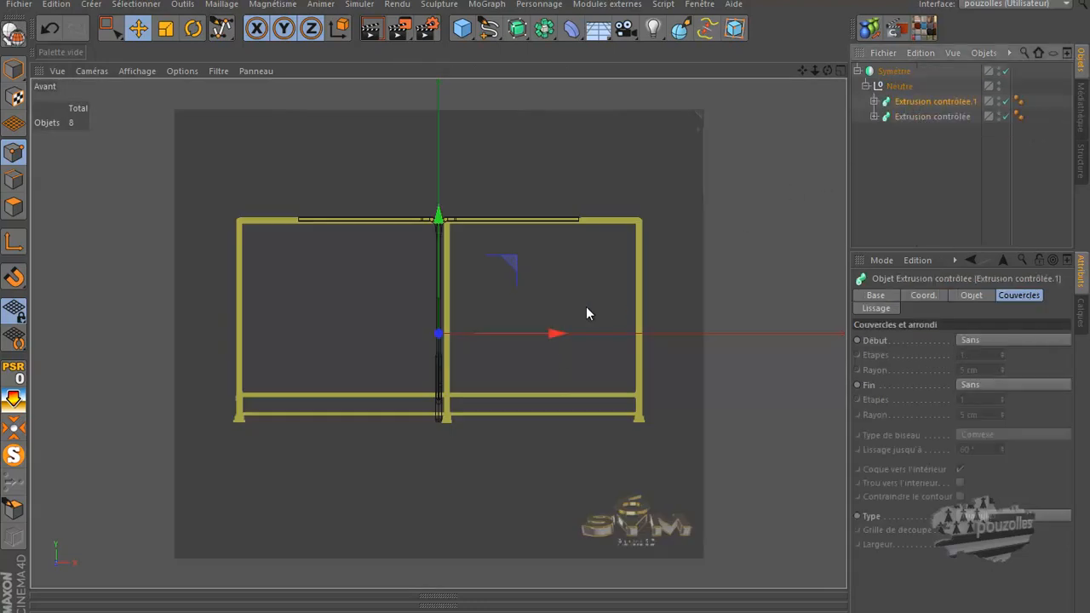
{"action": "left_click_drag", "start_coordinate": [549, 337], "coordinate": [597, 339]}
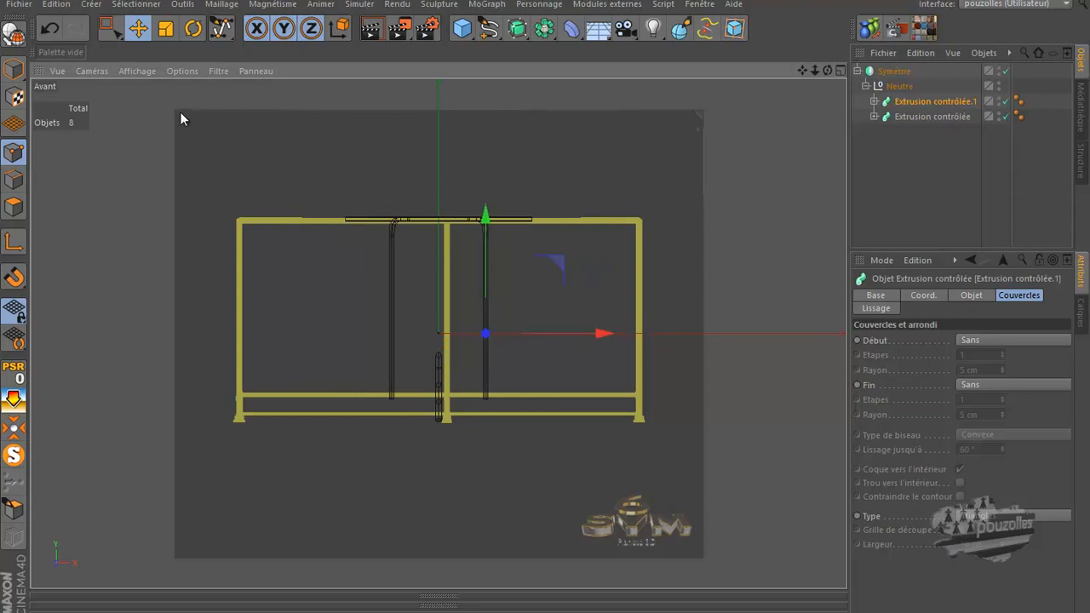
{"action": "left_click", "coordinate": [49, 32]}
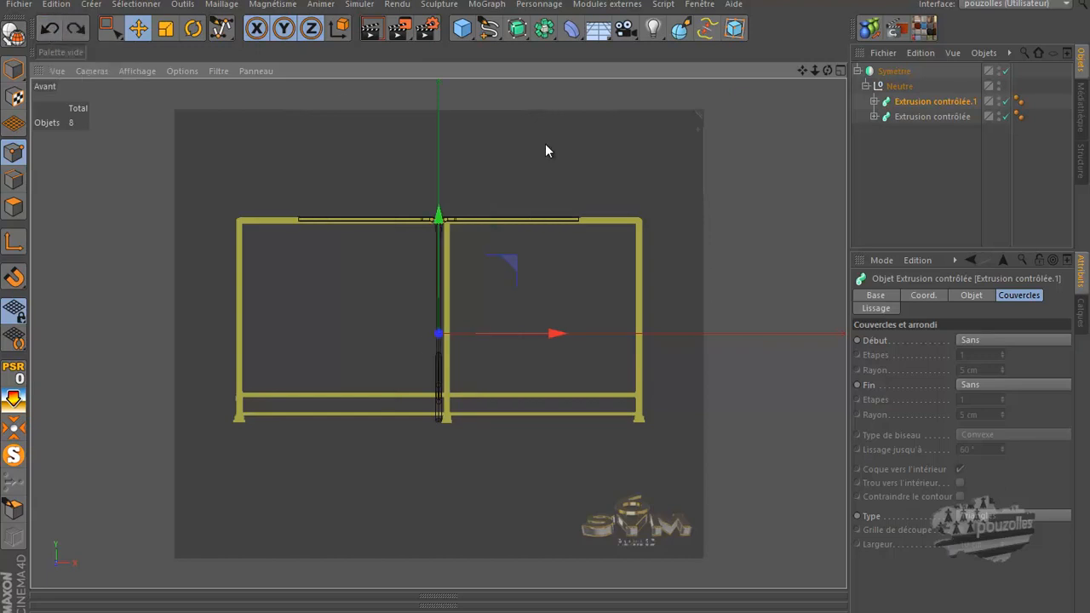
Try moving the seat tube together with its circle and spline along X in model mode, and undo the move.
{"action": "middle_click", "coordinate": [331, 242]}
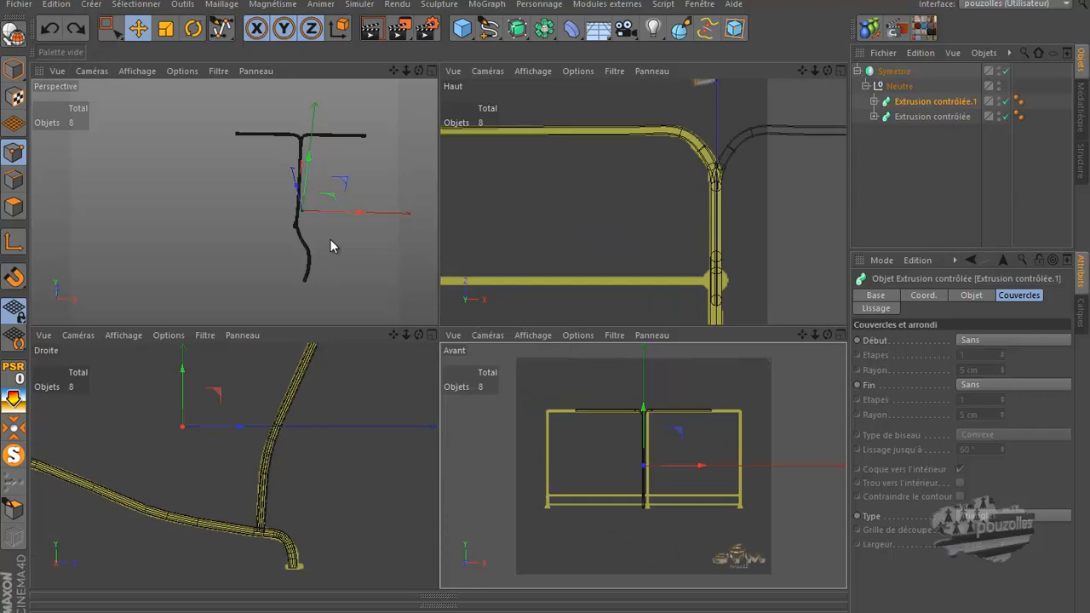
{"action": "scroll", "coordinate": [330, 239], "scroll_direction": "up", "scroll_amount": 1}
{"action": "left_click", "coordinate": [911, 117]}
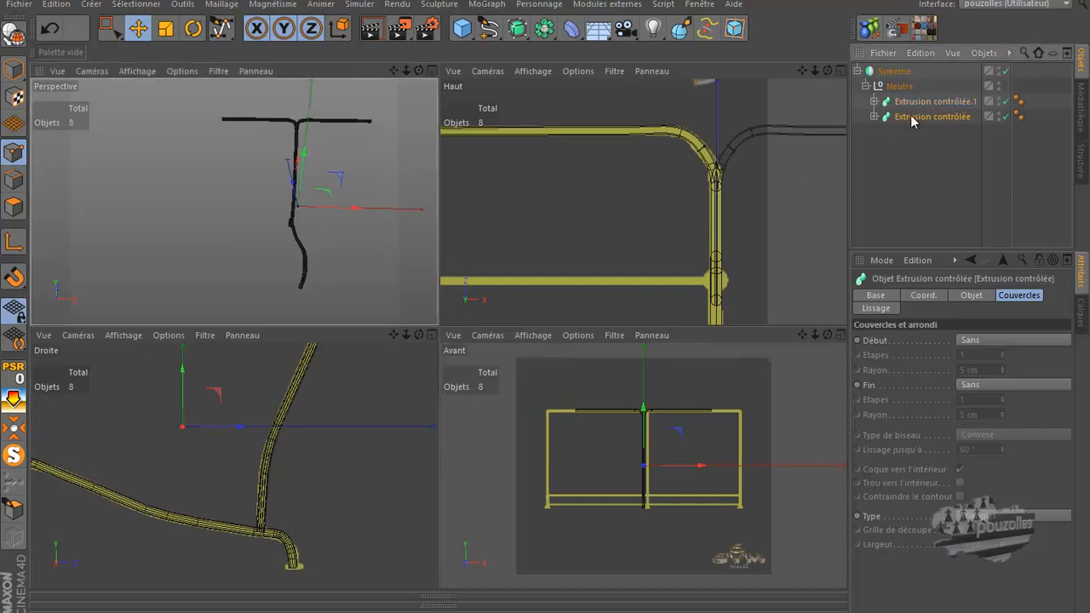
{"action": "left_click", "coordinate": [875, 117]}
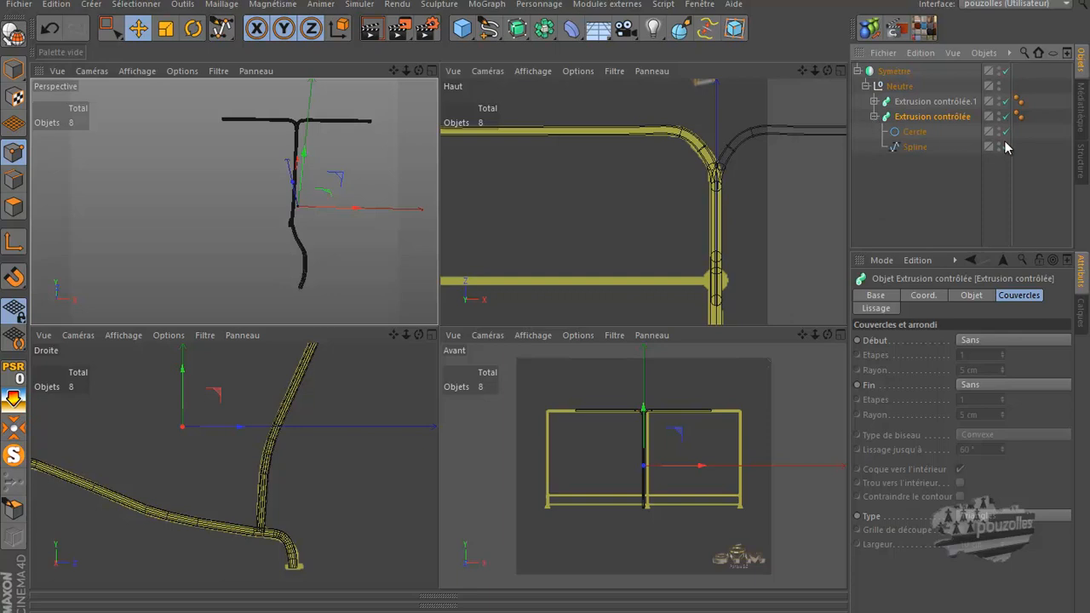
{"action": "left_click_drag", "start_coordinate": [1041, 113], "coordinate": [892, 168]}
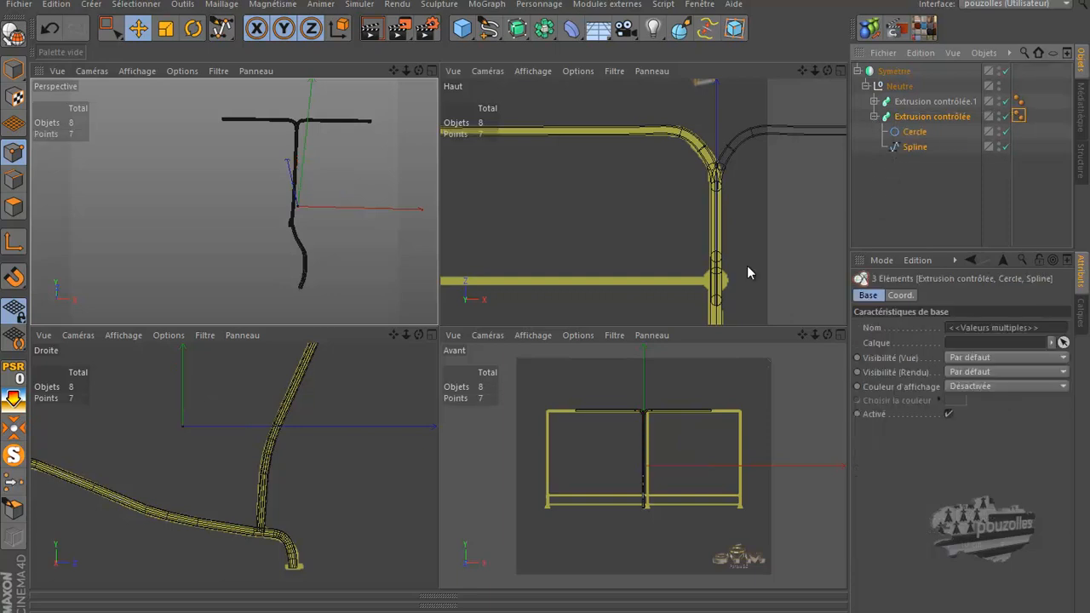
{"action": "left_click", "coordinate": [15, 70]}
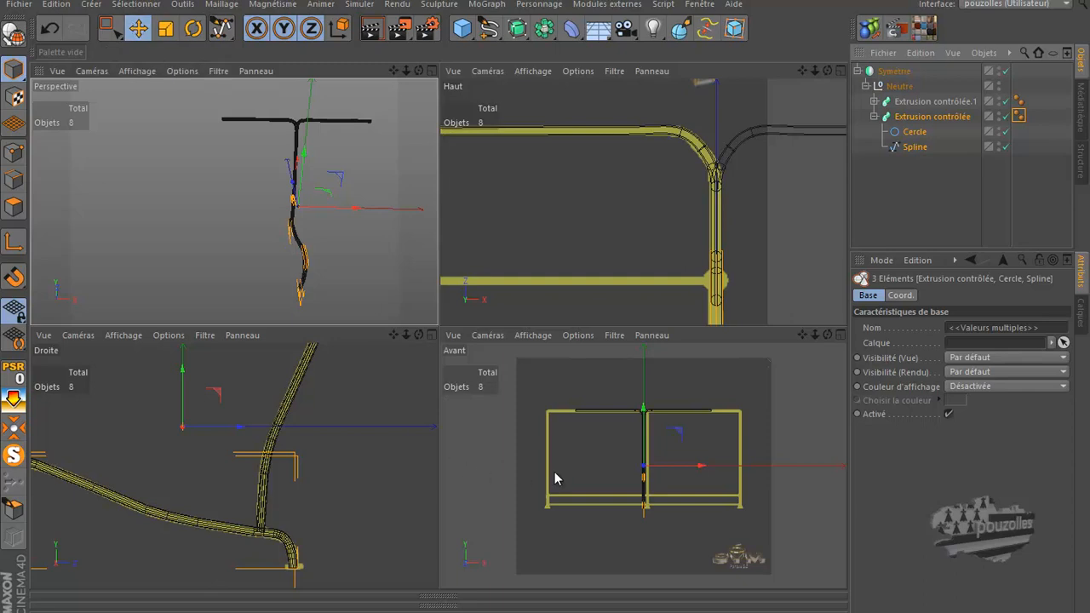
{"action": "left_click", "coordinate": [701, 468]}
{"action": "left_click_drag", "start_coordinate": [701, 468], "coordinate": [670, 474]}
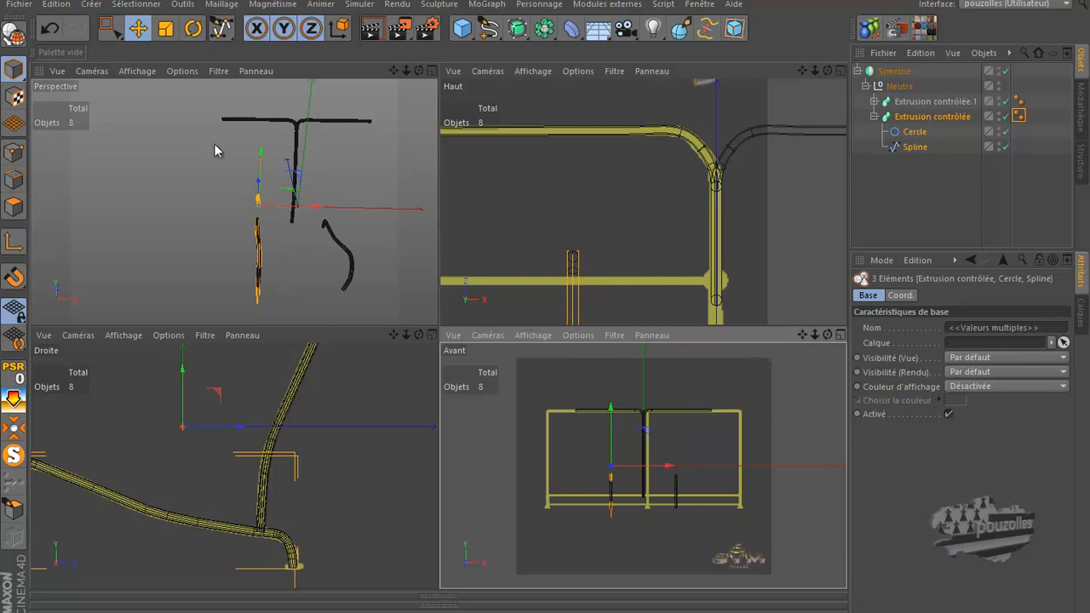
{"action": "left_click", "coordinate": [50, 28]}
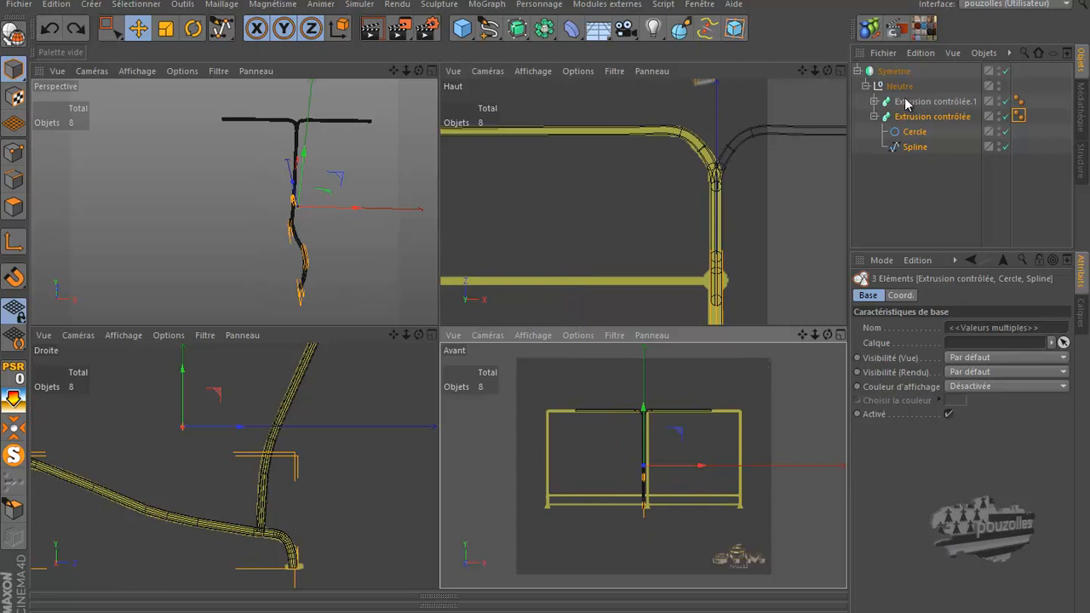
Move the Neutre group along X in the front view until its tubes reach the outer upright of the bench template.
{"action": "left_click", "coordinate": [876, 117]}
{"action": "left_click", "coordinate": [899, 86]}
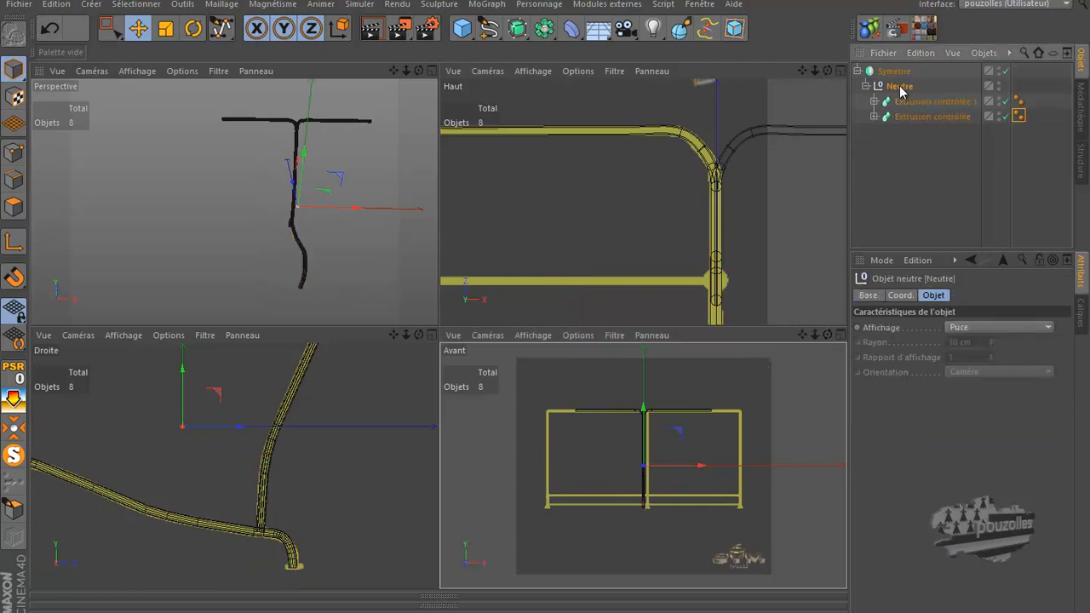
{"action": "scroll", "coordinate": [686, 488], "scroll_direction": "up", "scroll_amount": 4}
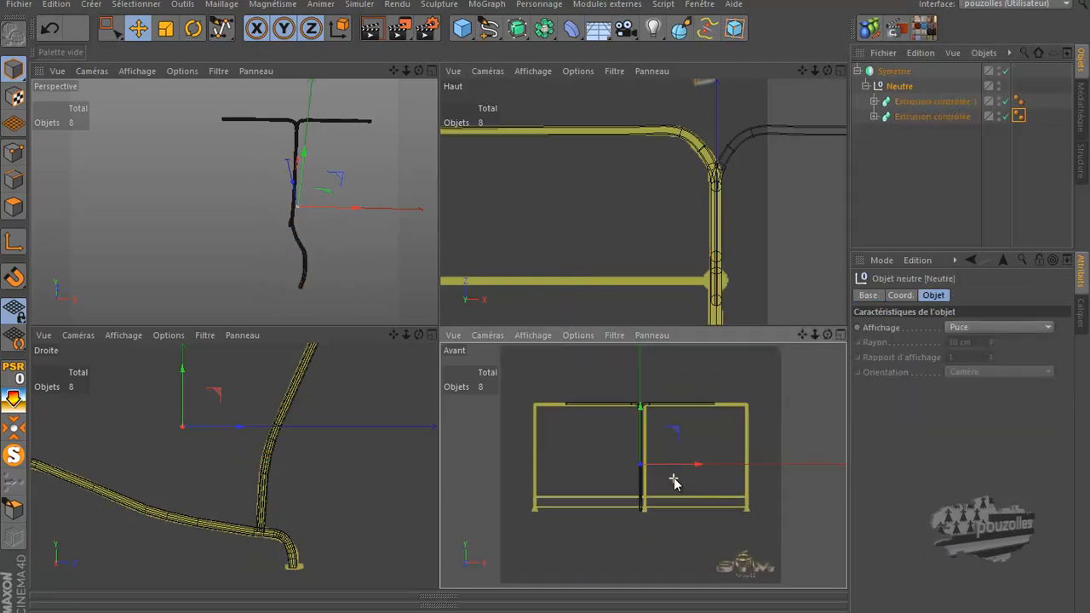
{"action": "left_click_drag", "start_coordinate": [663, 476], "coordinate": [722, 481]}
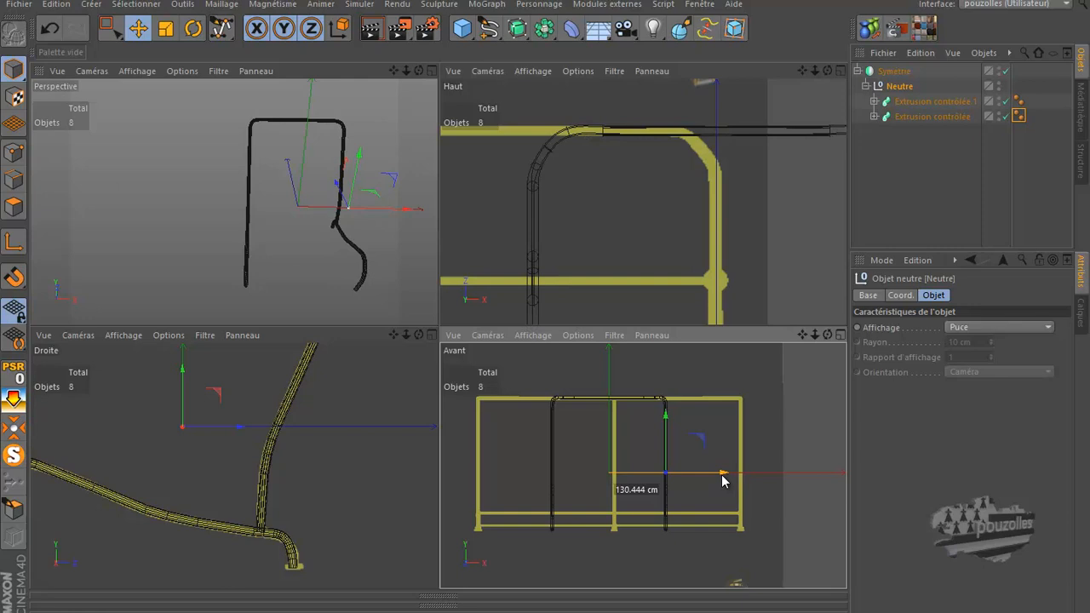
{"action": "mouse_move", "coordinate": [722, 481]}
{"action": "left_mouse_down"}
{"action": "mouse_move", "coordinate": [669, 474]}
{"action": "mouse_move", "coordinate": [738, 477]}
{"action": "left_mouse_up"}
Fine-tune the Neutre group's X position in the enlarged front view to align the mirrored tubes with the template's seat uprights.
{"action": "left_click", "coordinate": [896, 72]}
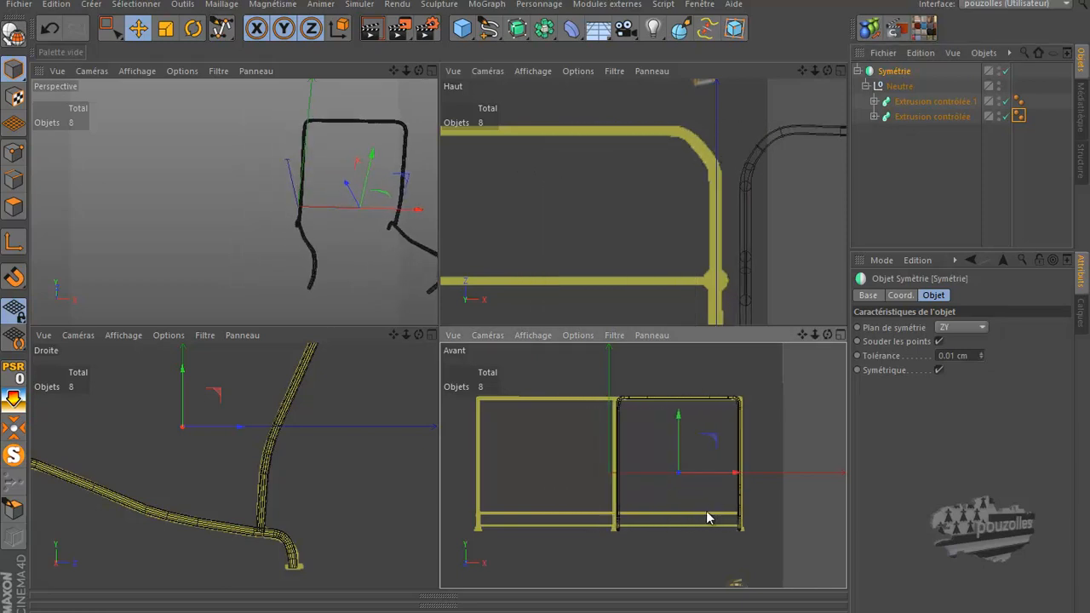
{"action": "scroll", "coordinate": [707, 515], "scroll_direction": "up", "scroll_amount": 1}
{"action": "middle_click", "coordinate": [708, 516]}
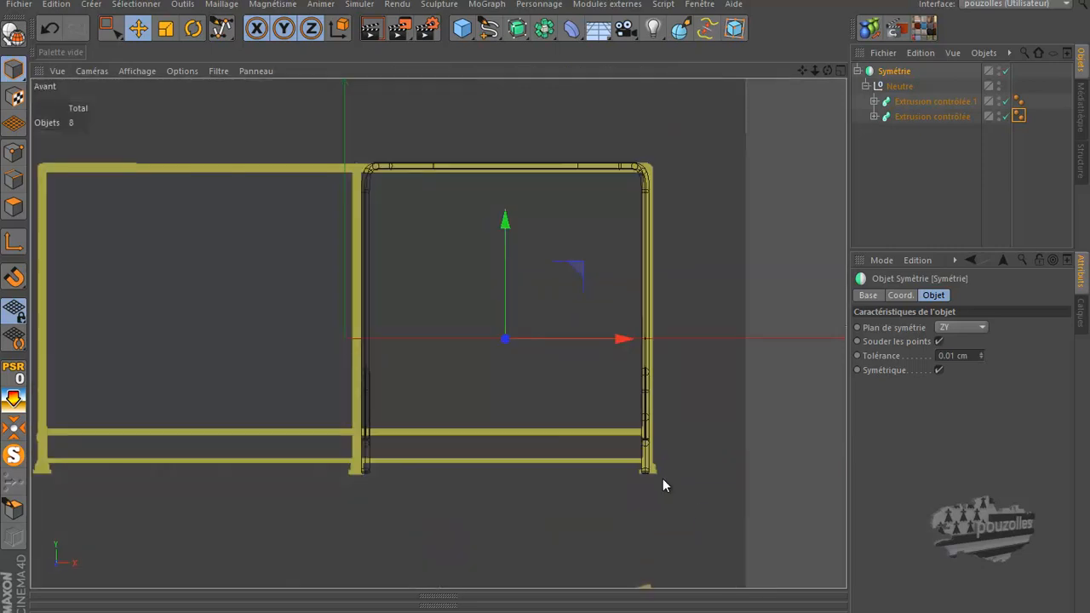
{"action": "scroll", "coordinate": [513, 351], "scroll_direction": "up", "scroll_amount": 1}
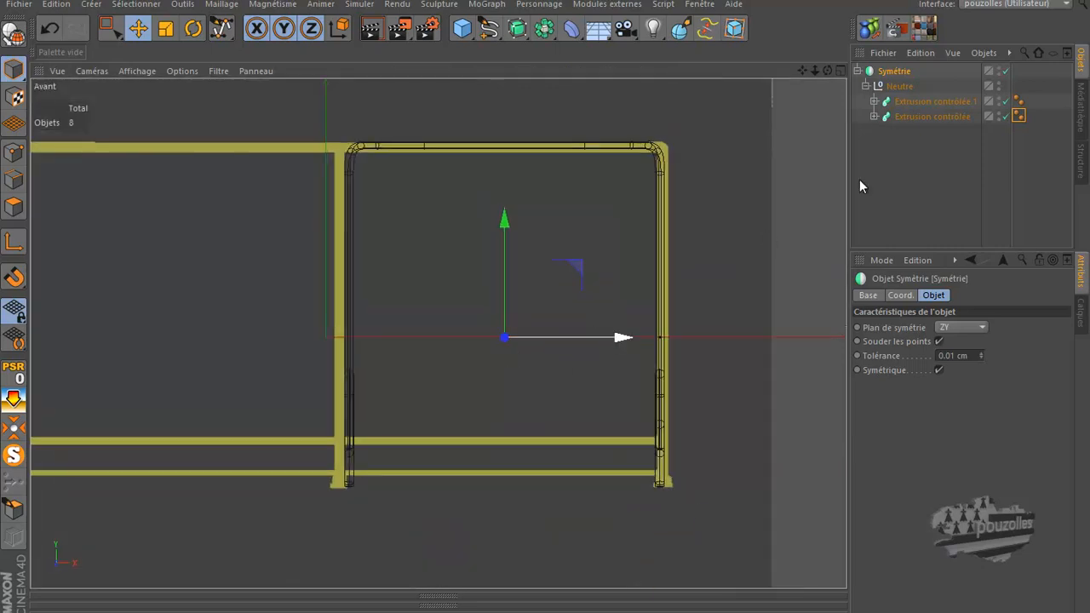
{"action": "left_click", "coordinate": [902, 86]}
{"action": "left_click_drag", "start_coordinate": [731, 336], "coordinate": [719, 339]}
Add a Cylindre primitive to the scene in the perspective view.
{"action": "middle_click", "coordinate": [537, 355]}
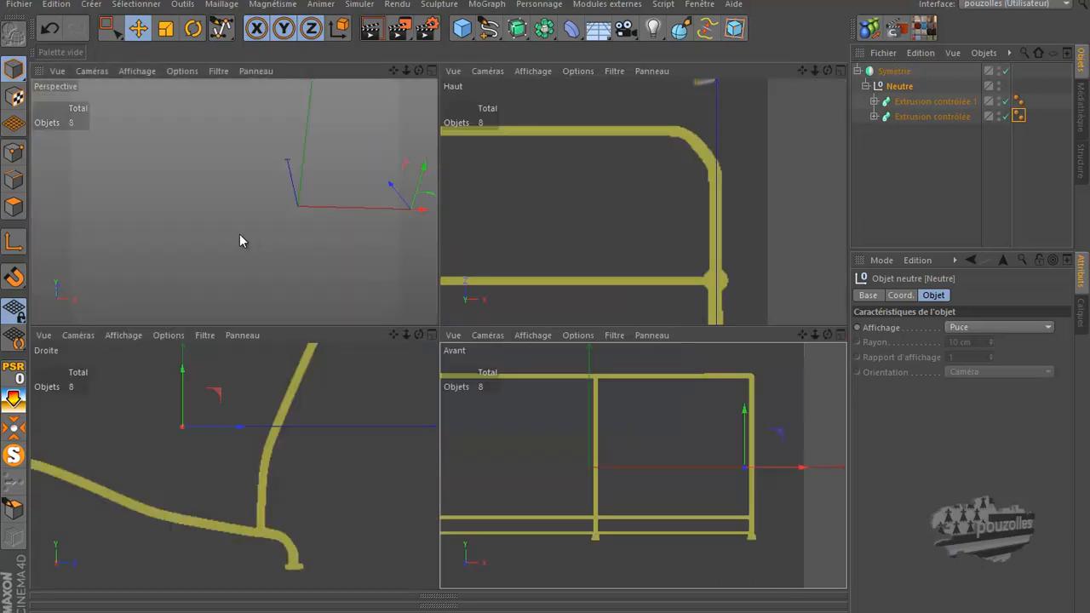
{"action": "middle_click", "coordinate": [239, 242]}
{"action": "key", "text": "h"}
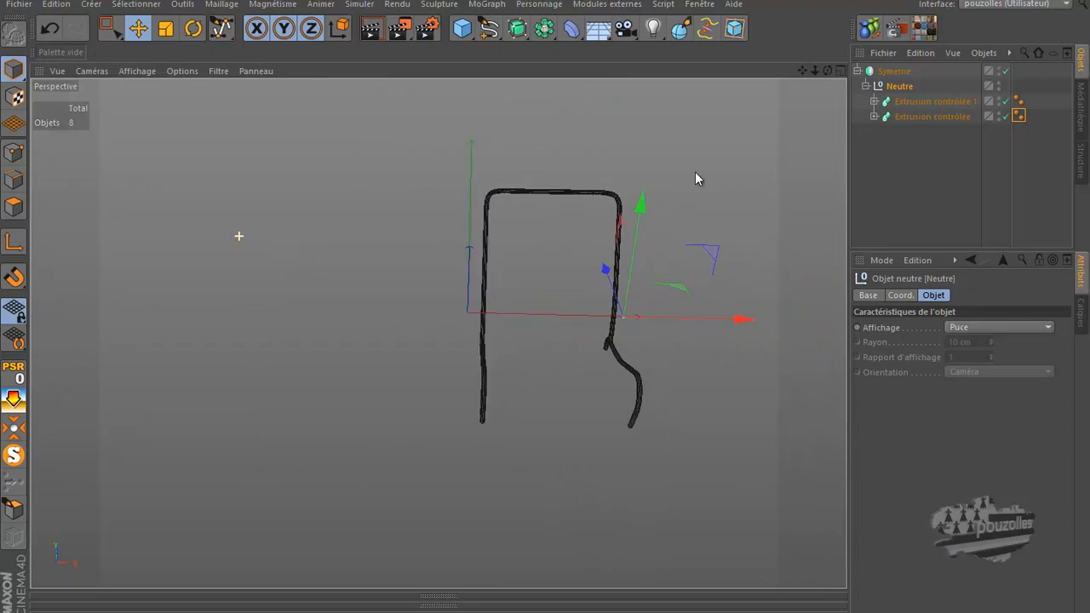
{"action": "left_click_drag", "start_coordinate": [826, 72], "coordinate": [543, 306]}
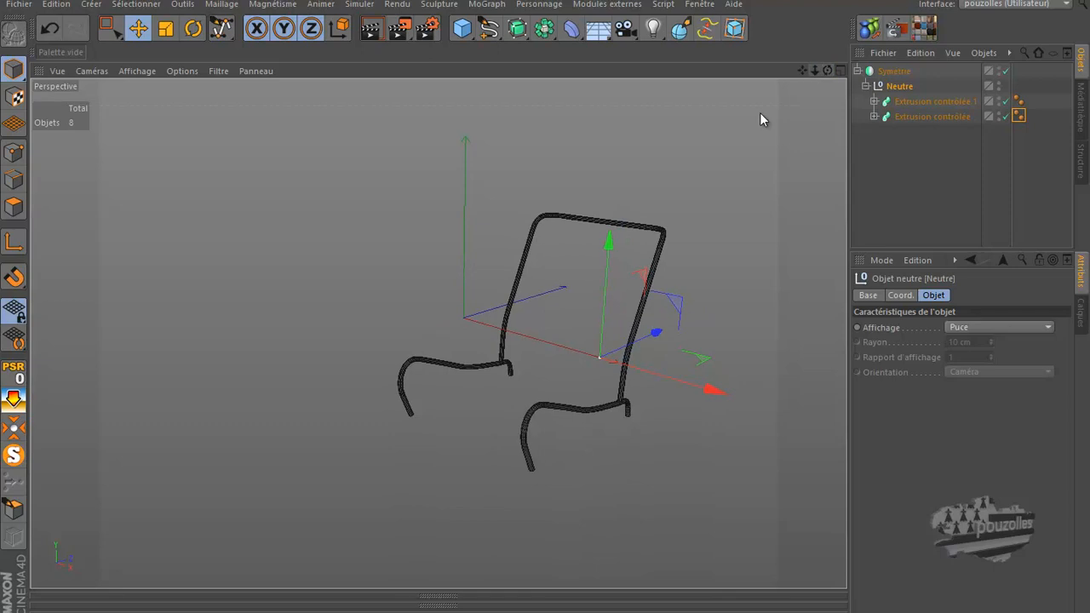
{"action": "left_click", "coordinate": [461, 29]}
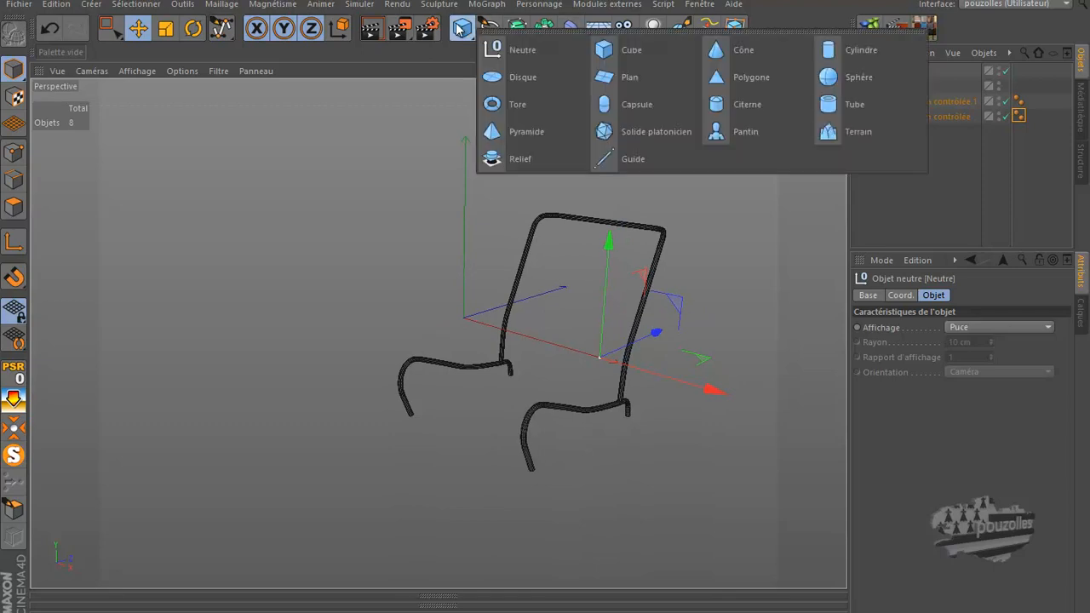
{"action": "left_click", "coordinate": [843, 51]}
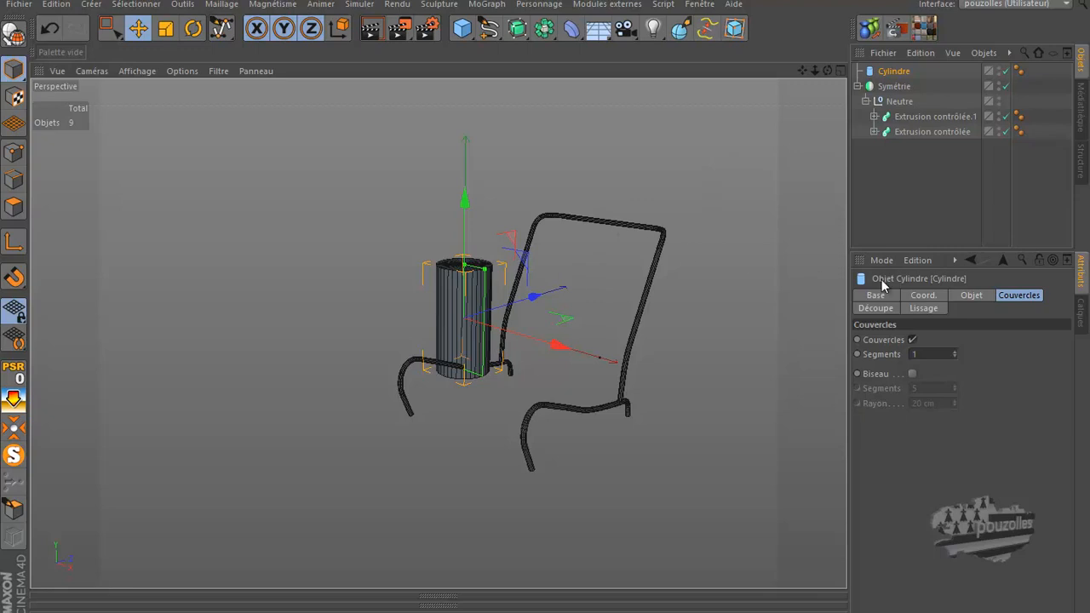
Set the cylinder's Segments de rotation to 8.
{"action": "left_click", "coordinate": [971, 296]}
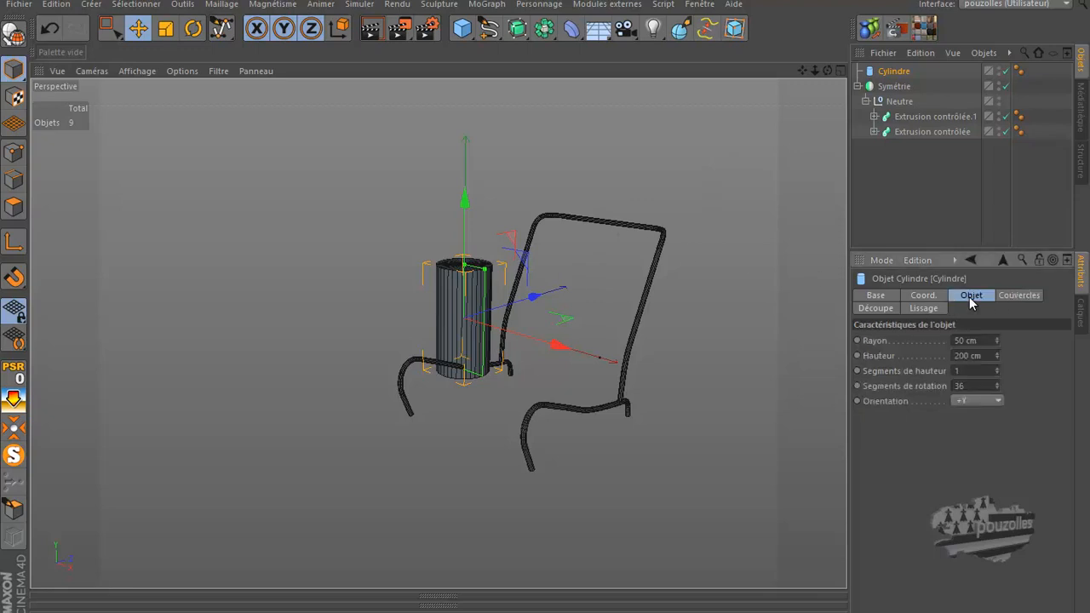
{"action": "double_click", "coordinate": [956, 386]}
{"action": "type", "text": "8"}
{"action": "key", "text": "Return"}
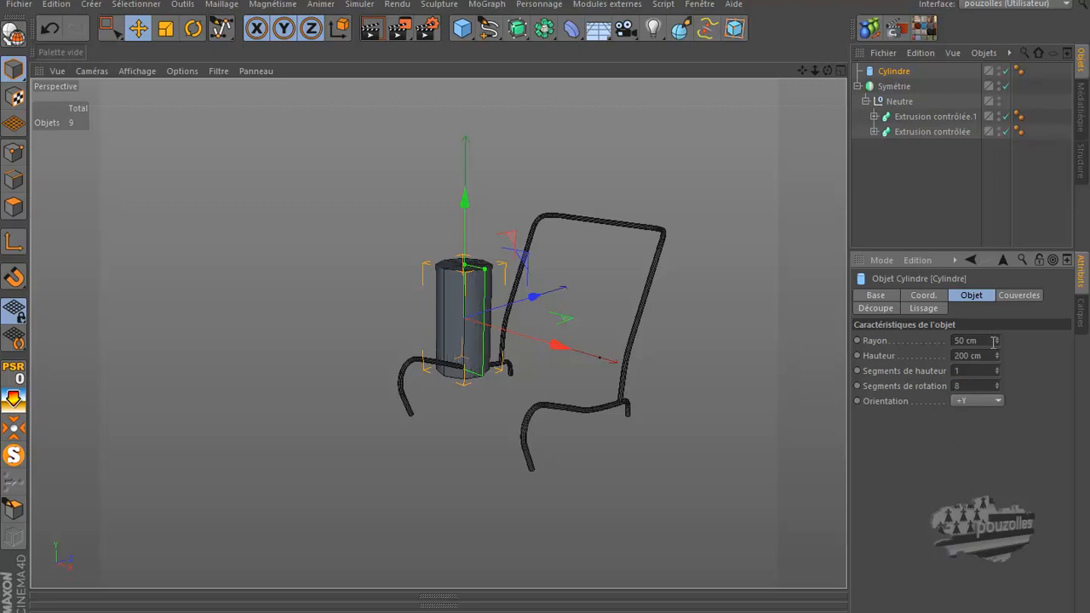
Set the cylinder's Rayon to 6 cm and its Hauteur to 4 cm.
{"action": "left_click_drag", "start_coordinate": [969, 340], "coordinate": [953, 340]}
{"action": "type", "text": "6"}
{"action": "left_click_drag", "start_coordinate": [986, 355], "coordinate": [953, 355]}
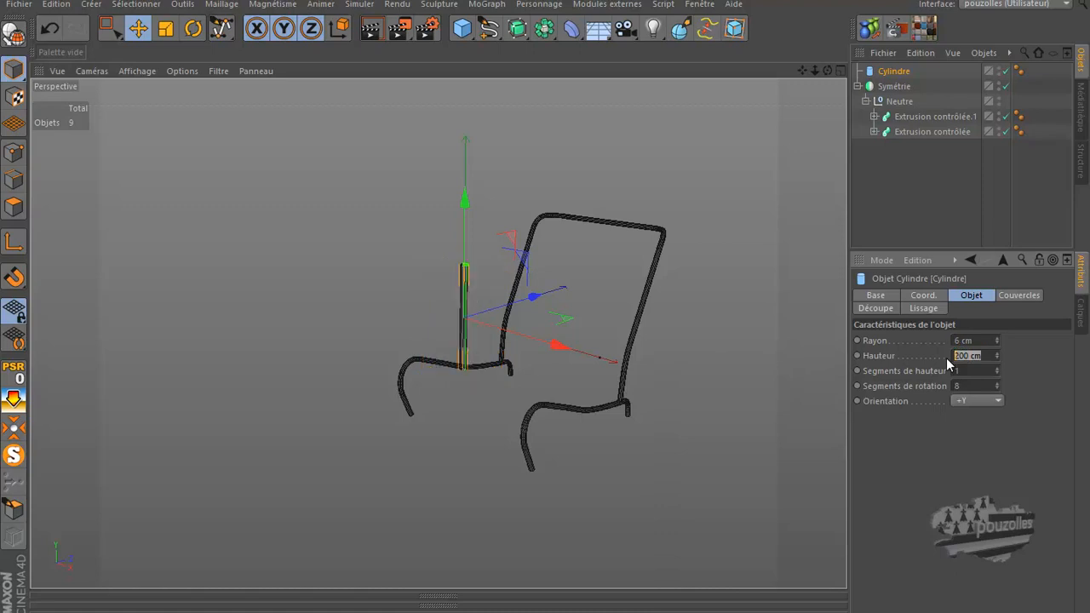
{"action": "type", "text": "4"}
{"action": "key", "text": "Return"}
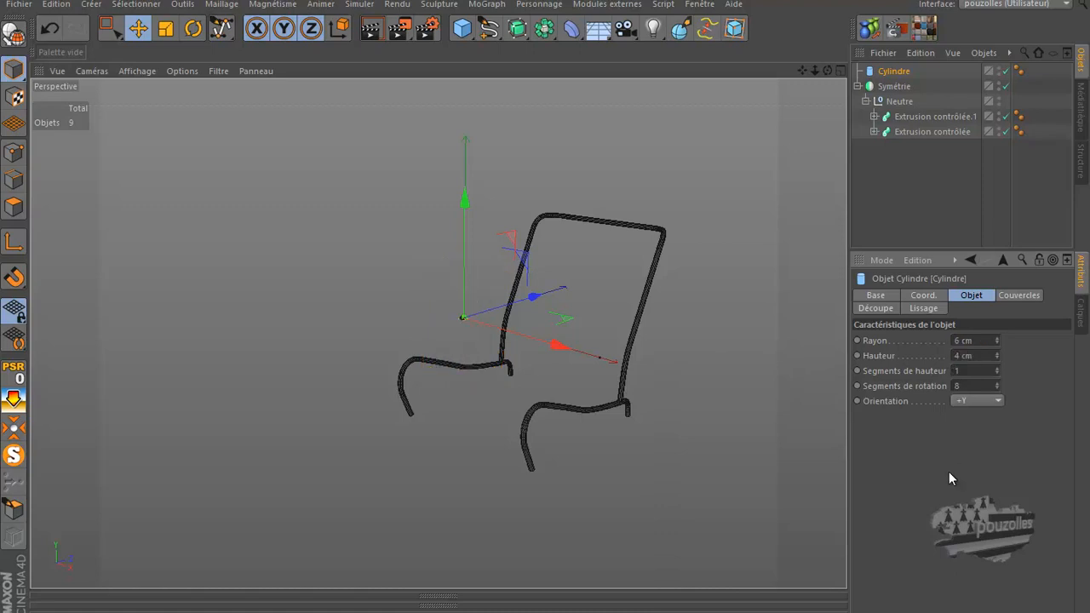
Move the cylinder in the Droite view to the lower end of the rear bent tube, over the template's foot.
{"action": "middle_click", "coordinate": [538, 460]}
{"action": "middle_click", "coordinate": [390, 451]}
{"action": "scroll", "coordinate": [431, 378], "scroll_direction": "down", "scroll_amount": 4}
{"action": "left_click_drag", "start_coordinate": [525, 184], "coordinate": [663, 373]}
{"action": "scroll", "coordinate": [591, 445], "scroll_direction": "up", "scroll_amount": 4}
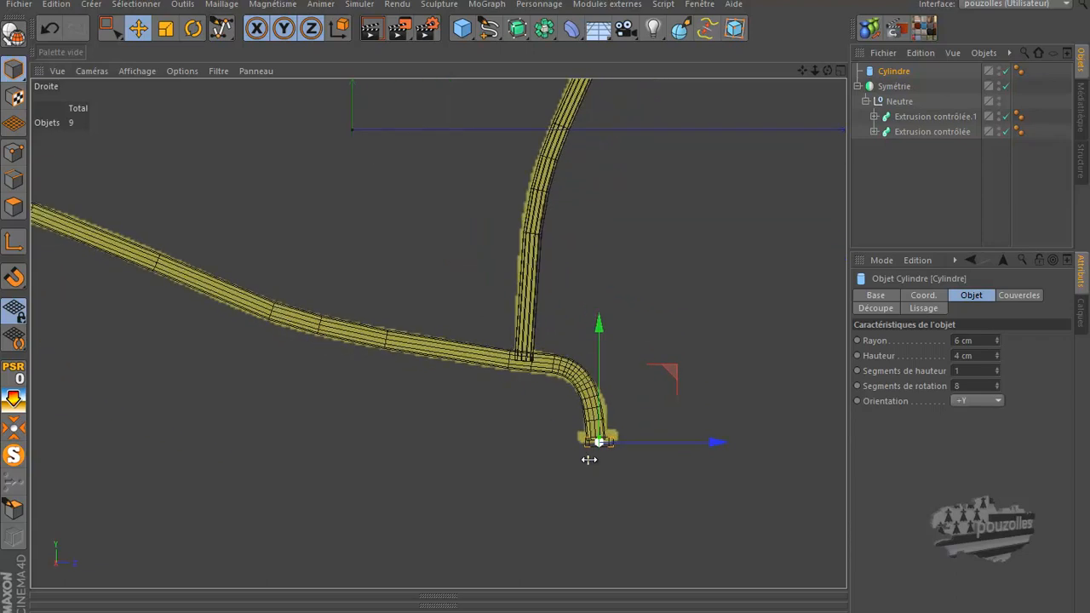
{"action": "scroll", "coordinate": [591, 456], "scroll_direction": "up", "scroll_amount": 4}
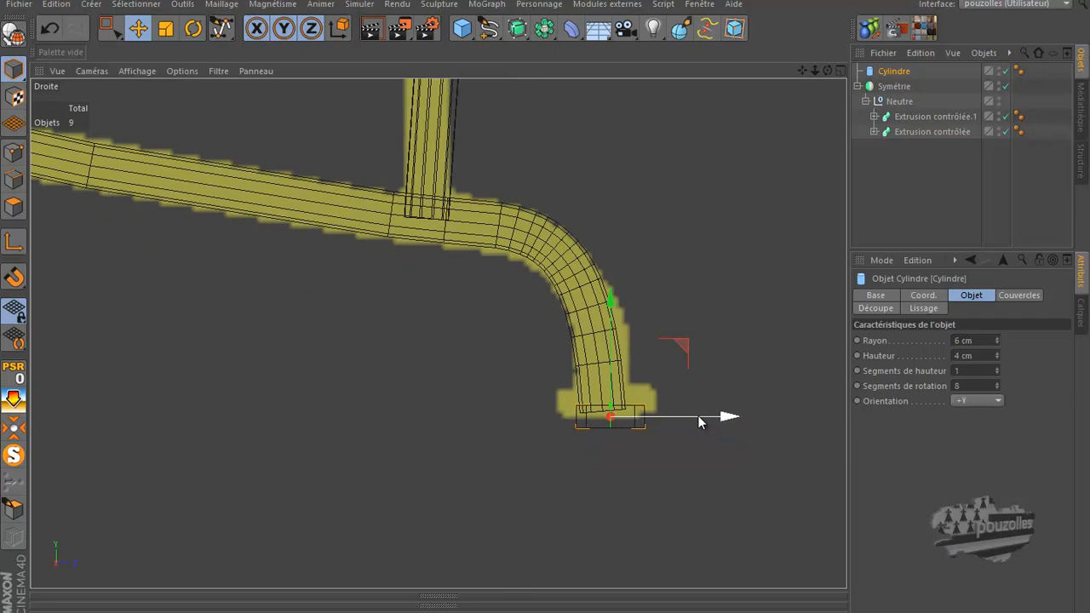
{"action": "left_click_drag", "start_coordinate": [698, 422], "coordinate": [696, 416]}
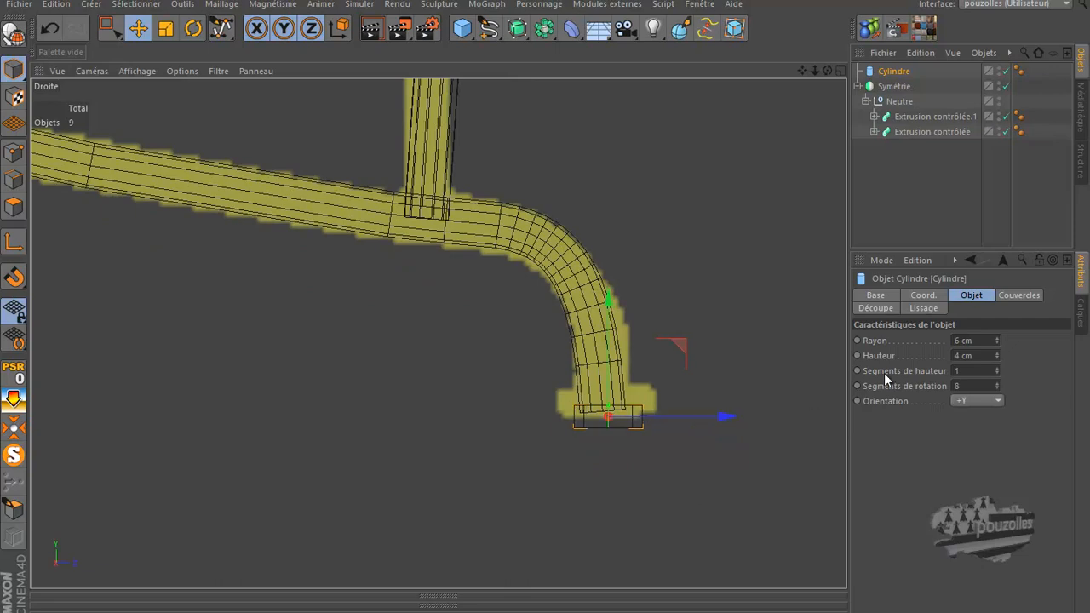
Set the cylinder's Rayon to 9 cm and raise it slightly along Y to match the template's foot.
{"action": "left_click", "coordinate": [998, 338]}
{"action": "left_click", "coordinate": [998, 339]}
{"action": "left_click", "coordinate": [998, 338]}
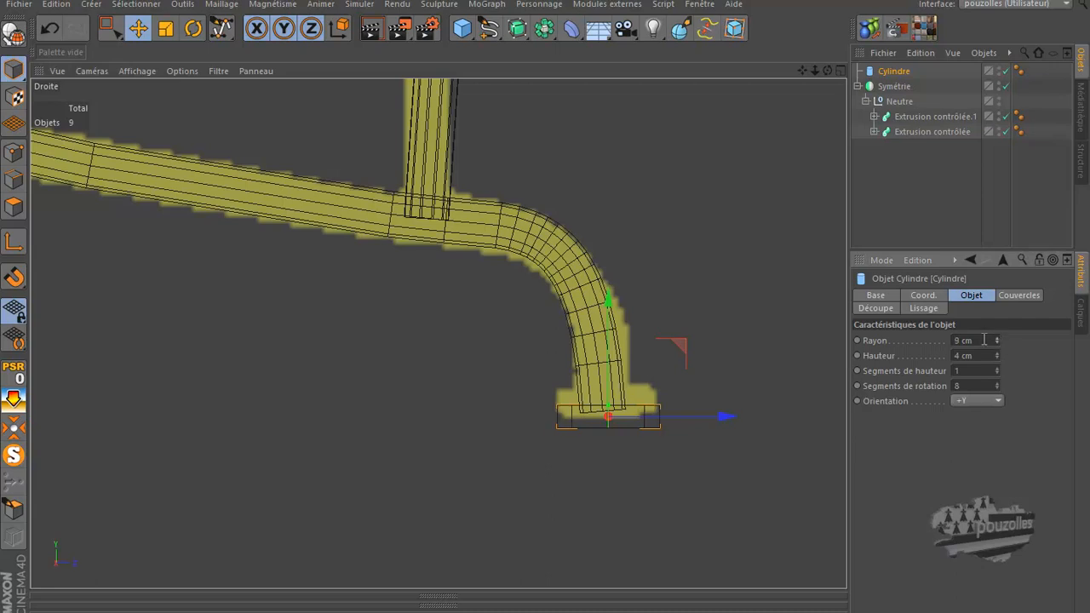
{"action": "left_click_drag", "start_coordinate": [608, 326], "coordinate": [608, 318]}
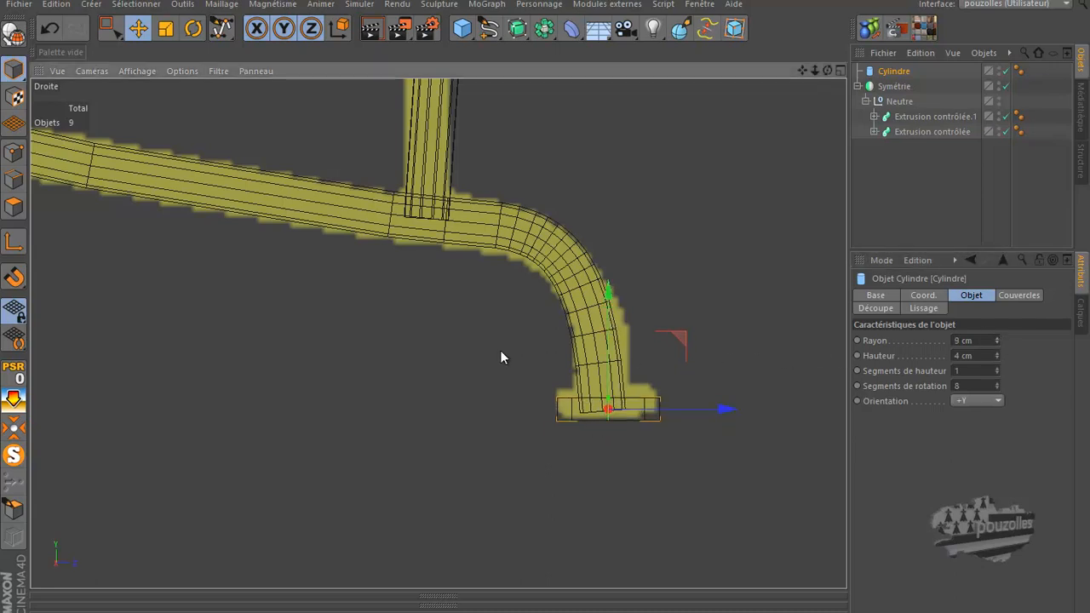
Move the cylinder along X in the Avant view until it sits under the frame's inner upright.
{"action": "middle_click", "coordinate": [436, 369]}
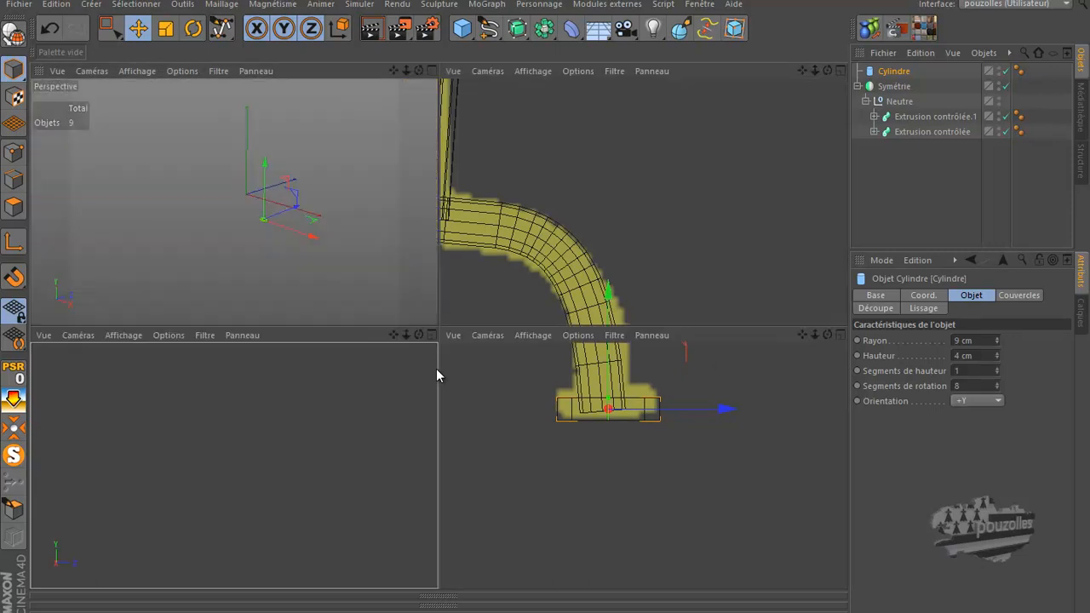
{"action": "middle_click", "coordinate": [339, 287]}
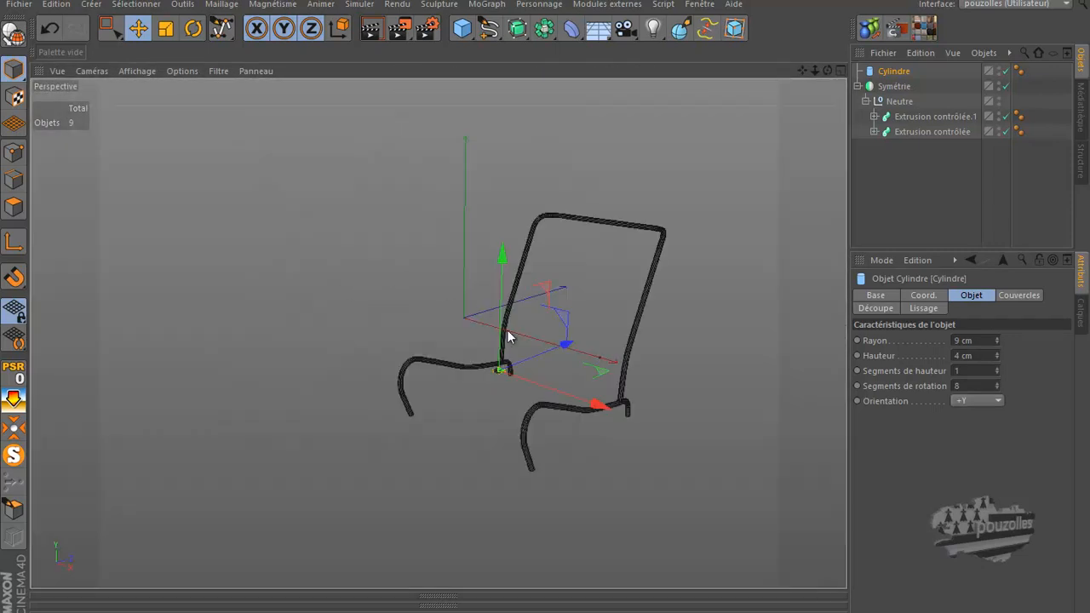
{"action": "middle_click", "coordinate": [513, 390]}
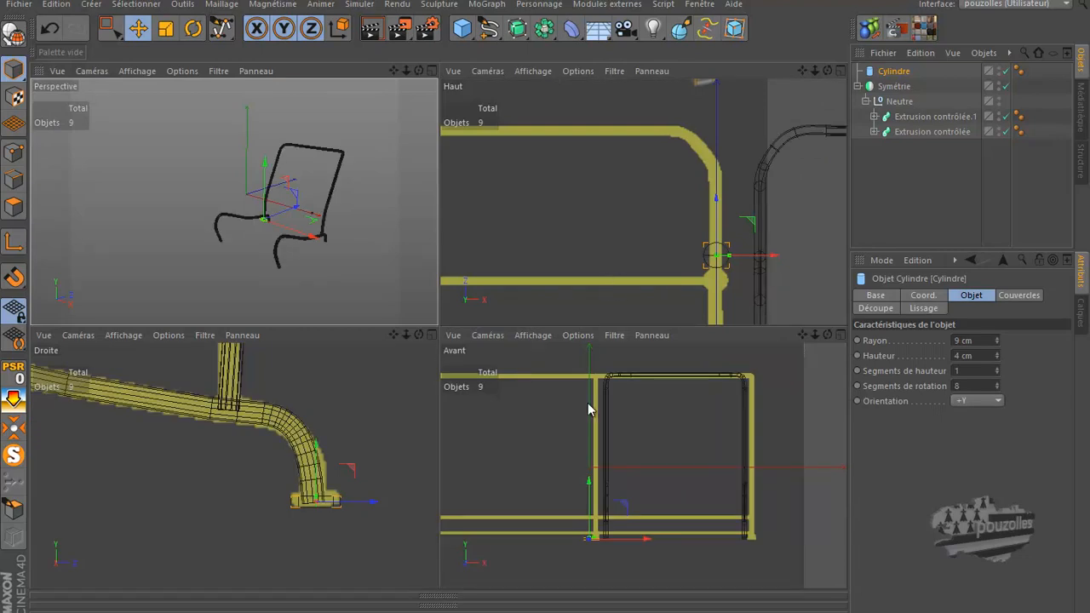
{"action": "middle_click", "coordinate": [581, 436]}
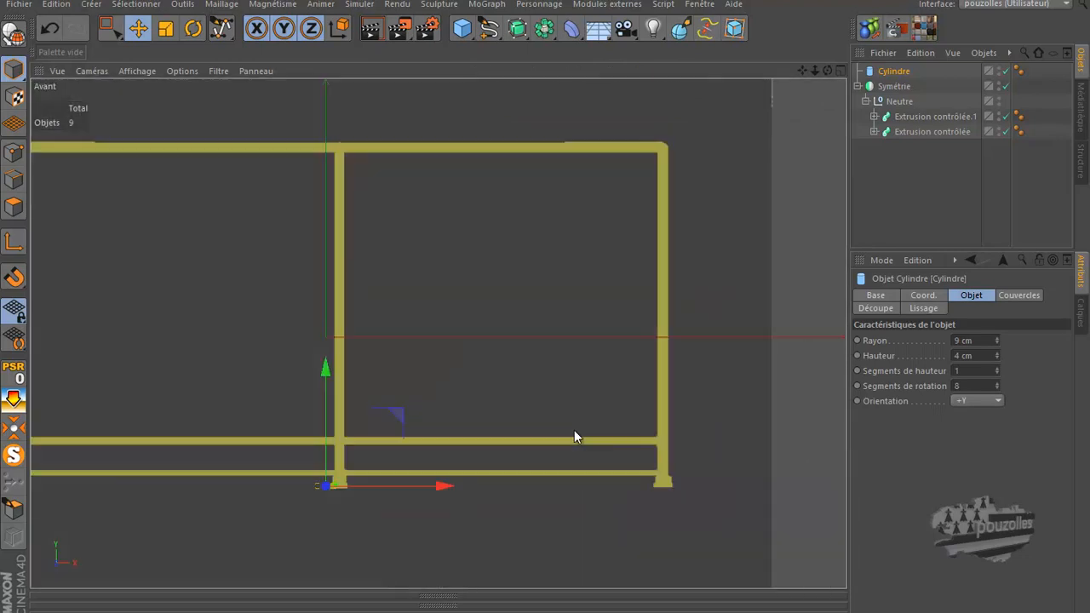
{"action": "left_click_drag", "start_coordinate": [442, 487], "coordinate": [476, 492]}
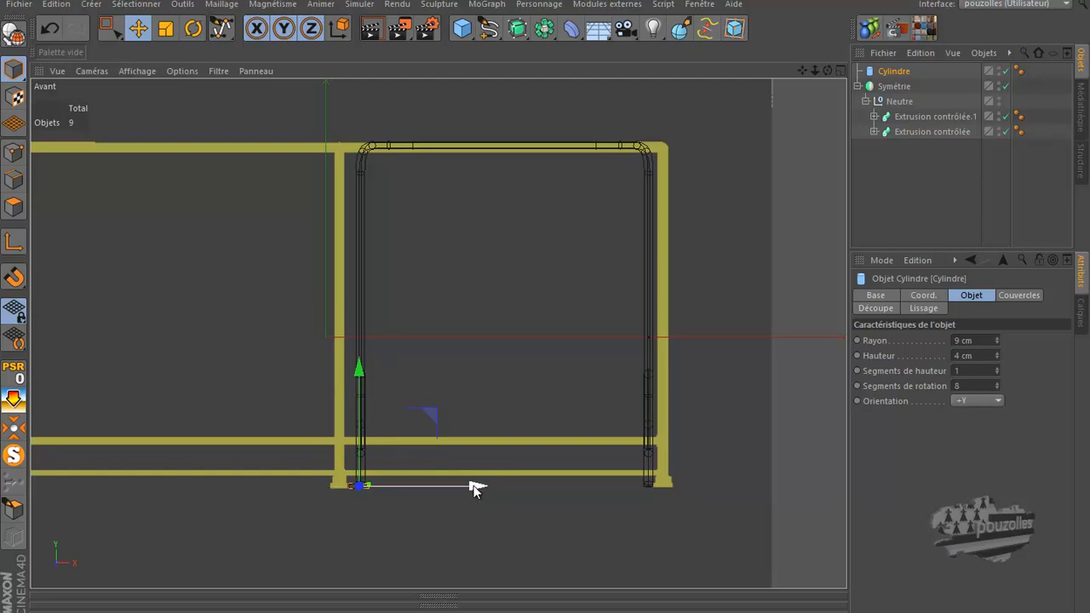
Convert the cylinder to an editable polygon object and delete the centre point of its bottom cap.
{"action": "left_click", "coordinate": [13, 34]}
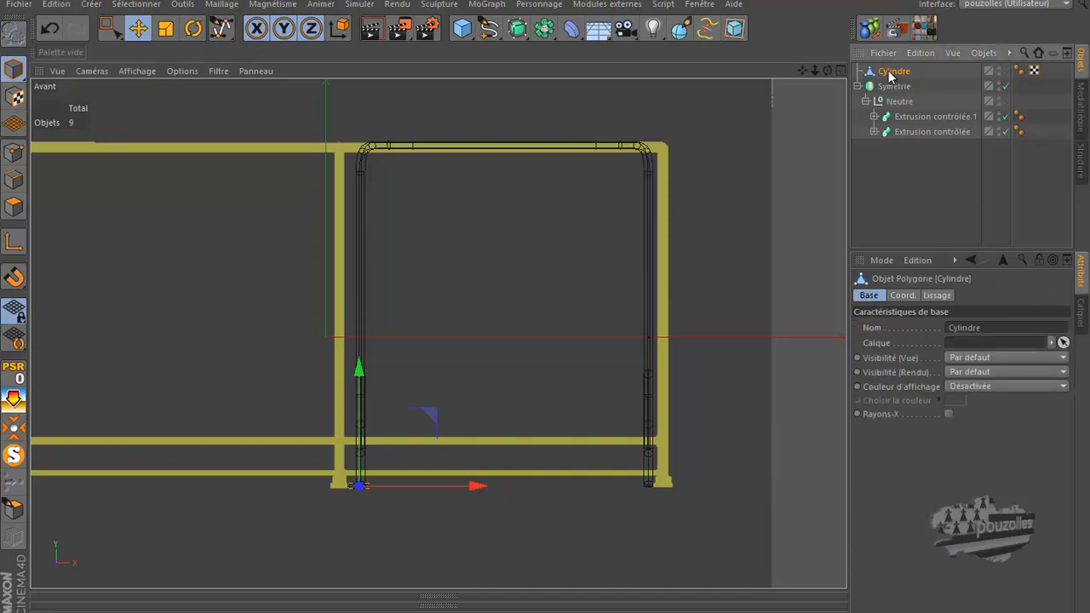
{"action": "middle_click", "coordinate": [281, 322]}
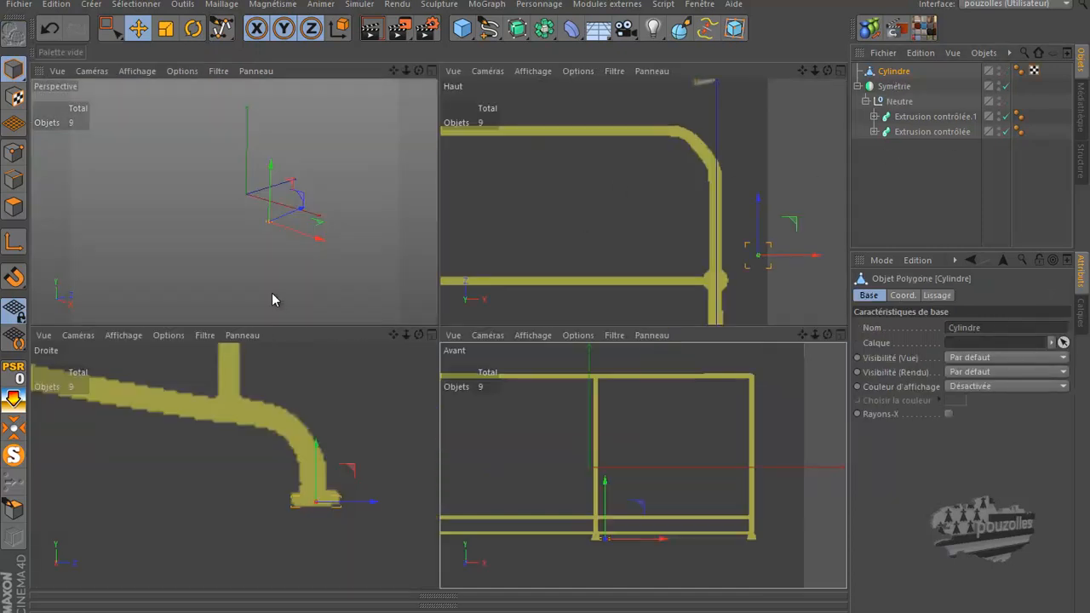
{"action": "middle_click", "coordinate": [271, 292]}
{"action": "left_click_drag", "start_coordinate": [823, 68], "coordinate": [620, 234]}
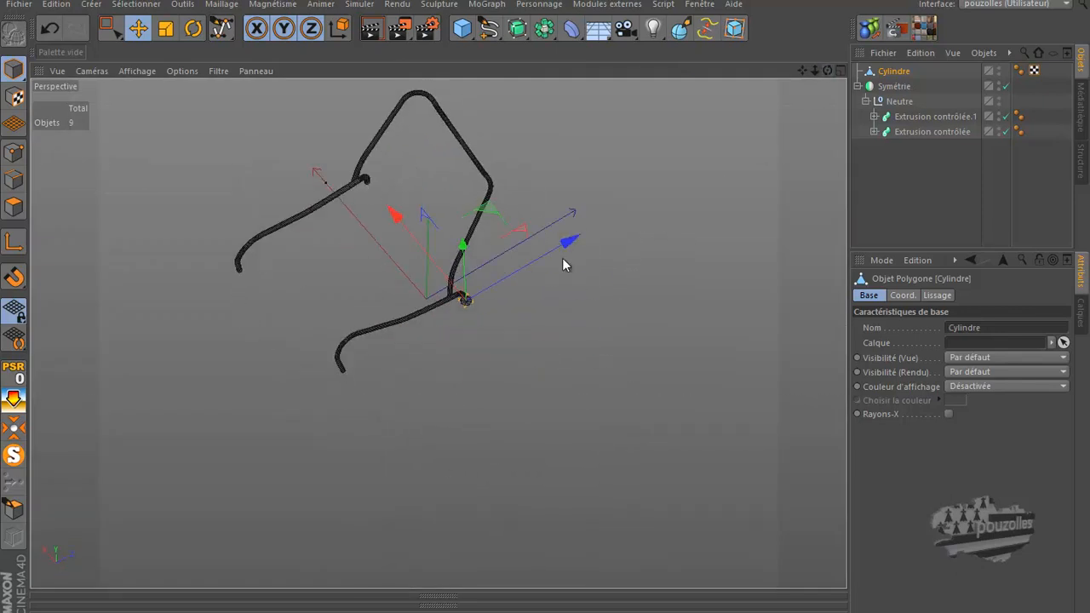
{"action": "scroll", "coordinate": [466, 304], "scroll_direction": "up", "scroll_amount": 4}
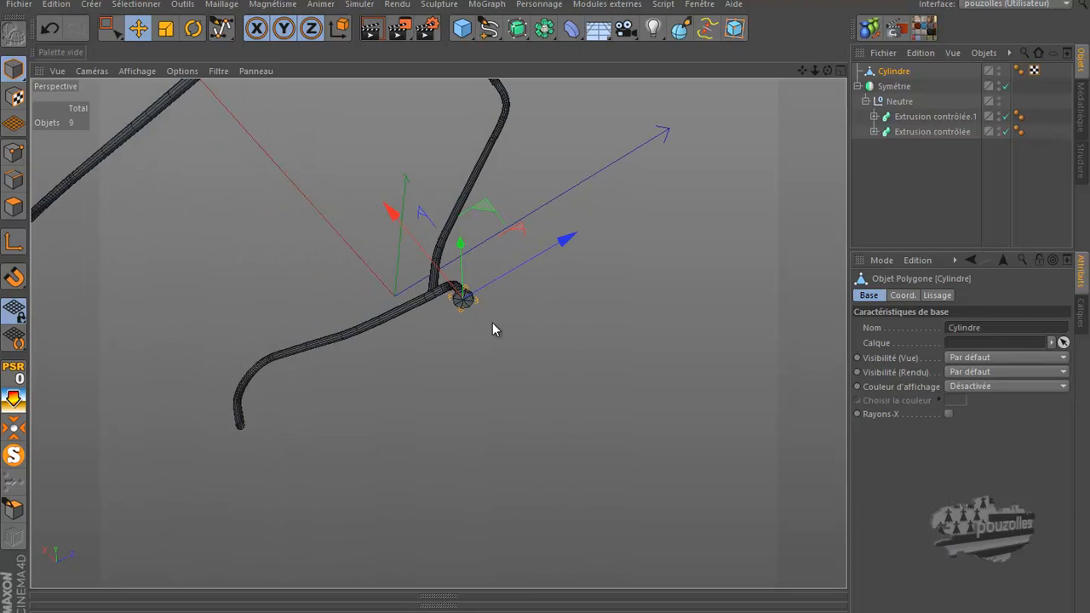
{"action": "scroll", "coordinate": [492, 322], "scroll_direction": "up", "scroll_amount": 5}
{"action": "scroll", "coordinate": [452, 290], "scroll_direction": "up", "scroll_amount": 2}
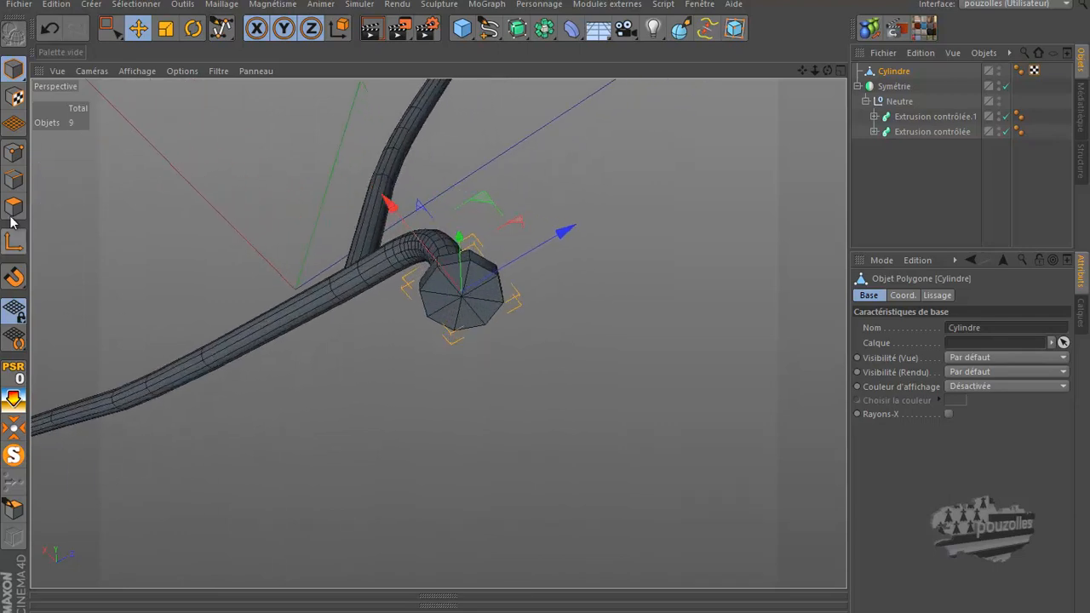
{"action": "left_click", "coordinate": [14, 151]}
{"action": "left_click", "coordinate": [463, 298]}
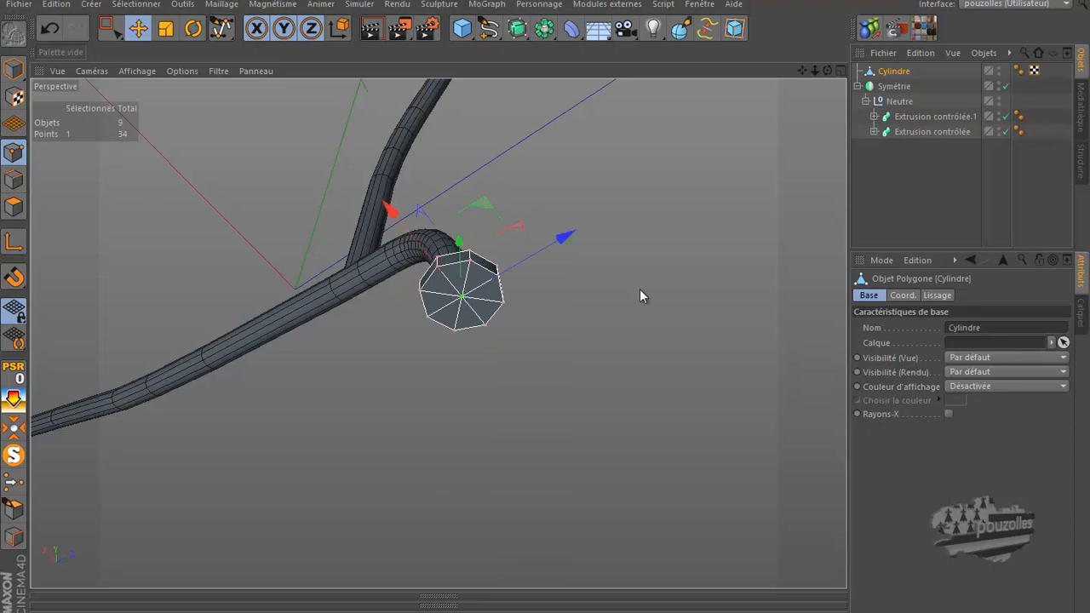
{"action": "key", "text": "Delete"}
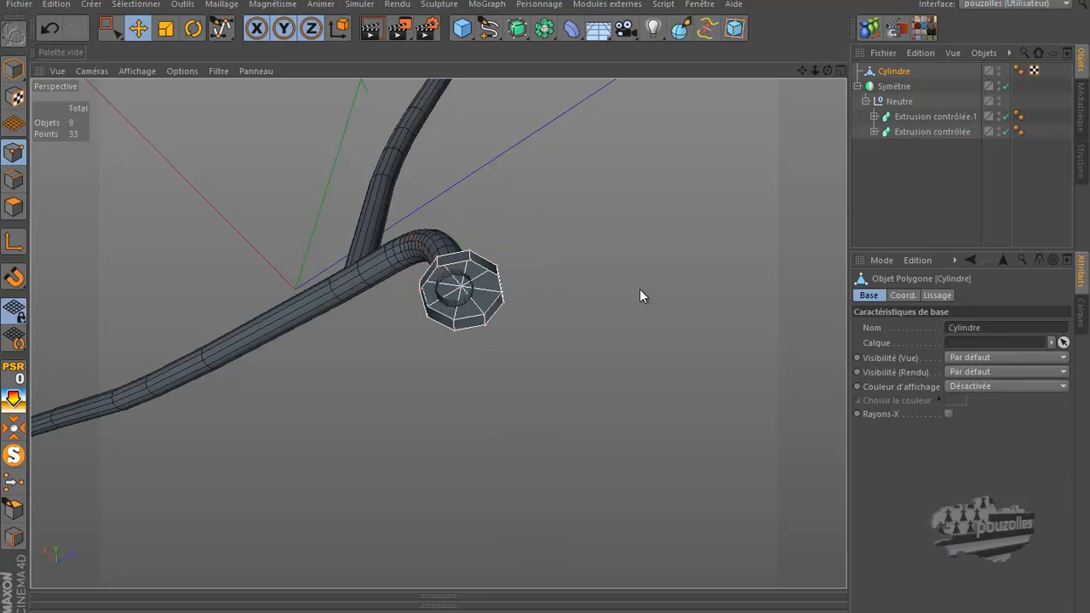
Nudge the whole cylinder along X and Z in the perspective view to centre it around the tube end.
{"action": "left_click", "coordinate": [12, 68]}
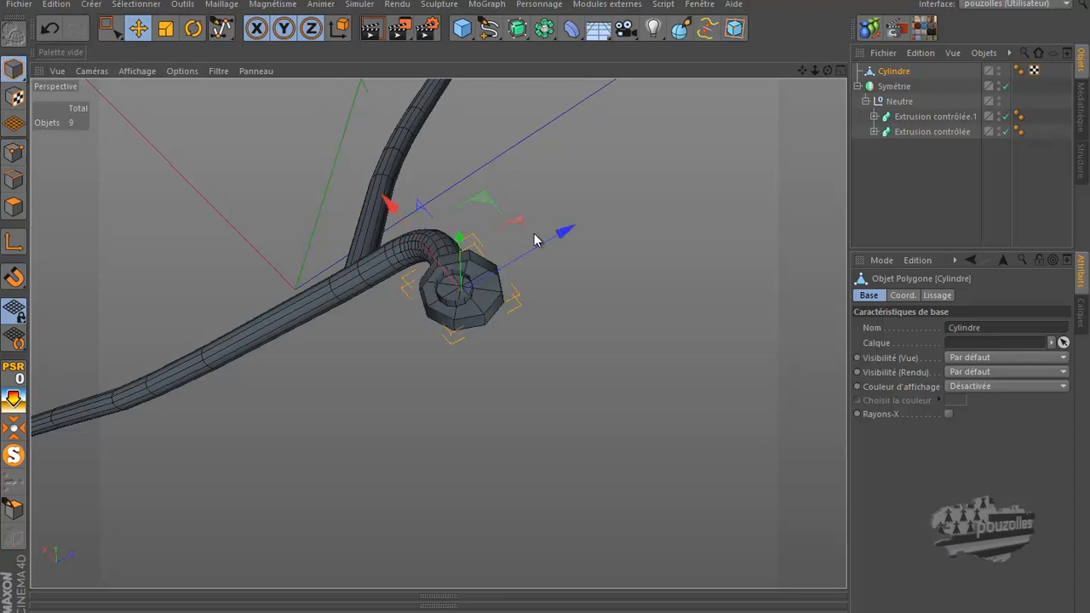
{"action": "left_click_drag", "start_coordinate": [556, 236], "coordinate": [555, 236]}
{"action": "left_click_drag", "start_coordinate": [384, 209], "coordinate": [382, 208]}
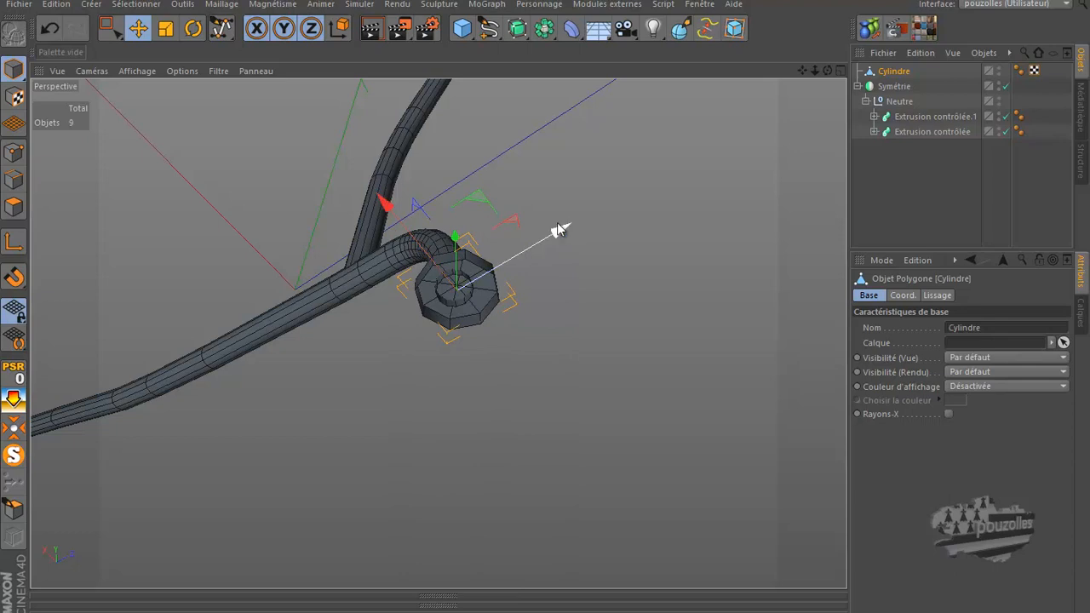
{"action": "left_click_drag", "start_coordinate": [557, 228], "coordinate": [552, 232]}
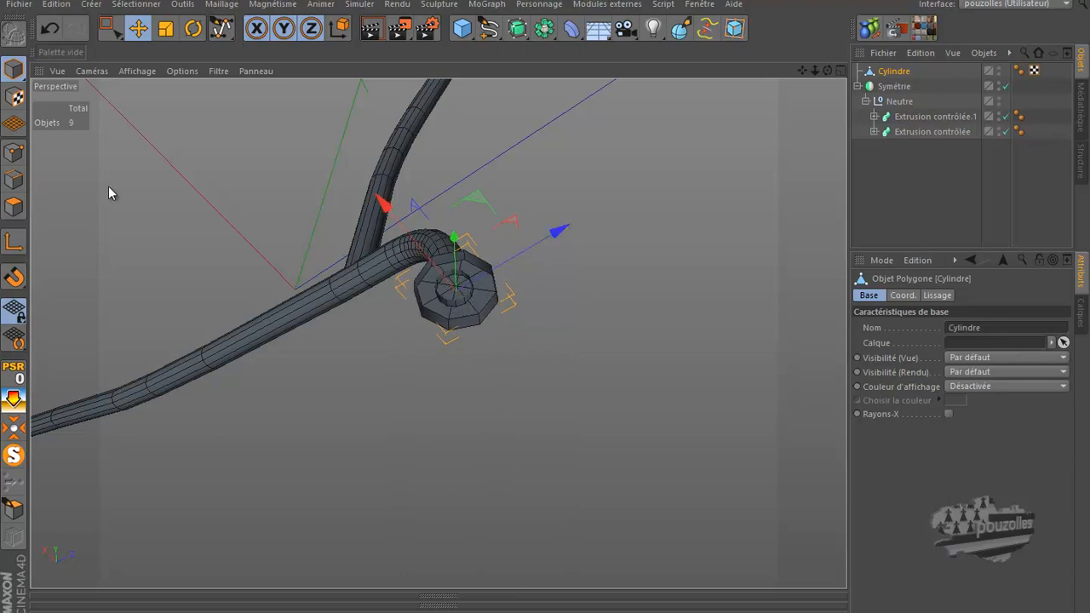
Try raising one upper rim point of the cylinder to test its joined faces, and undo the move.
{"action": "left_click", "coordinate": [16, 152]}
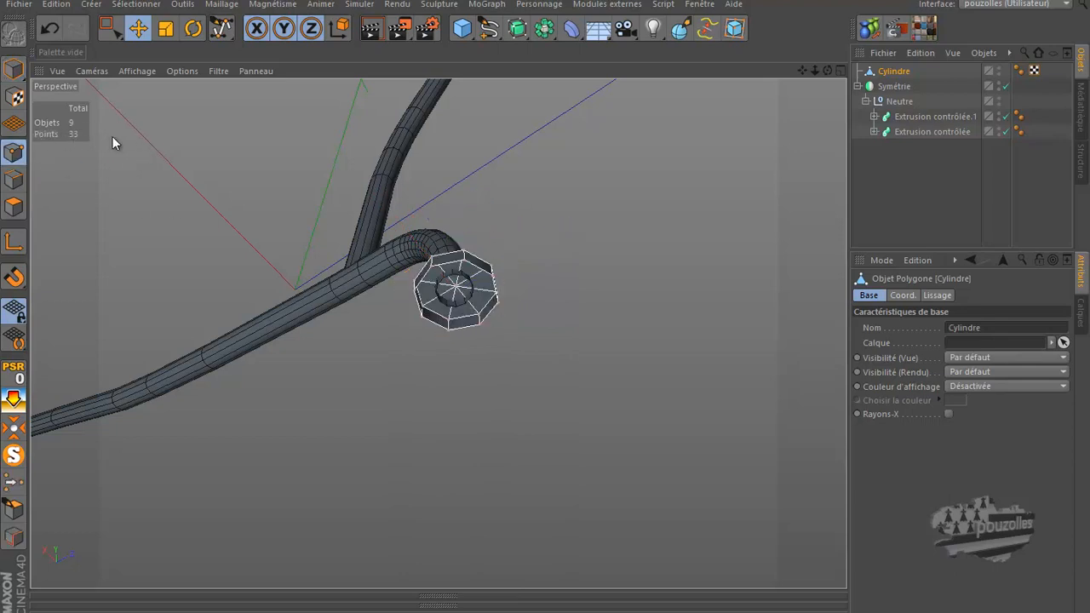
{"action": "mouse_move", "coordinate": [546, 309]}
{"action": "left_mouse_down"}
{"action": "mouse_move", "coordinate": [540, 323]}
{"action": "mouse_move", "coordinate": [546, 307]}
{"action": "left_mouse_up"}
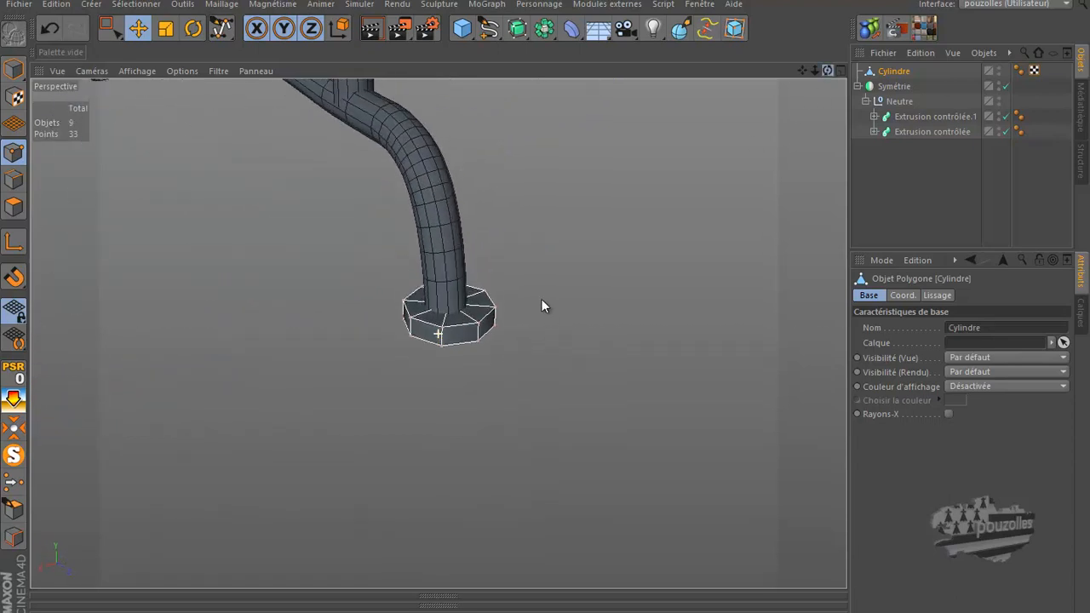
{"action": "scroll", "coordinate": [486, 333], "scroll_direction": "up", "scroll_amount": 5}
{"action": "left_click", "coordinate": [473, 321]}
{"action": "left_click_drag", "start_coordinate": [476, 206], "coordinate": [477, 161]}
{"action": "key", "text": "ctrl+z"}
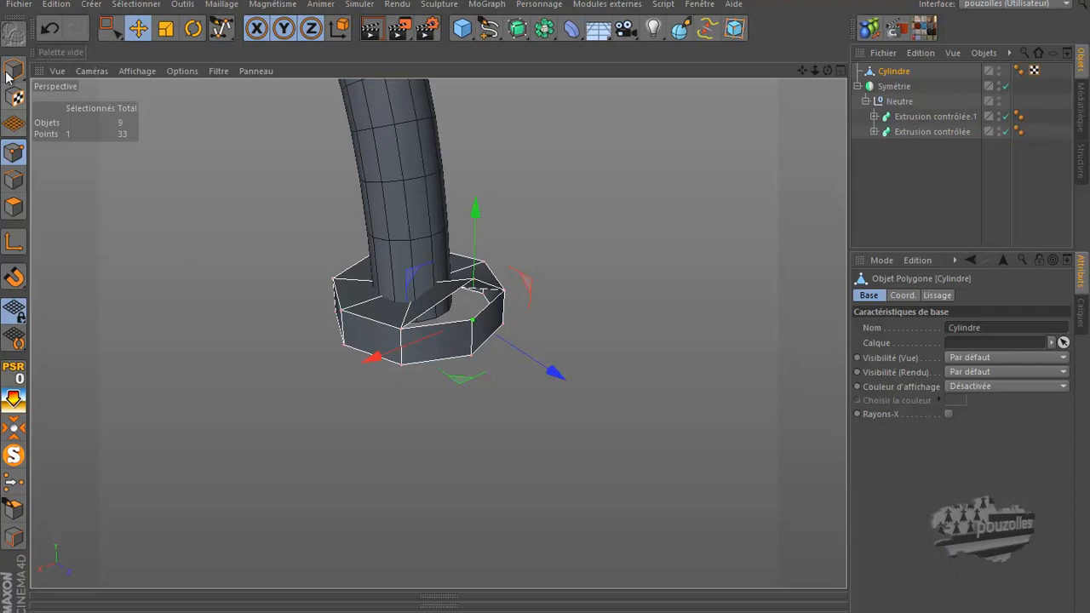
{"action": "left_click", "coordinate": [49, 30]}
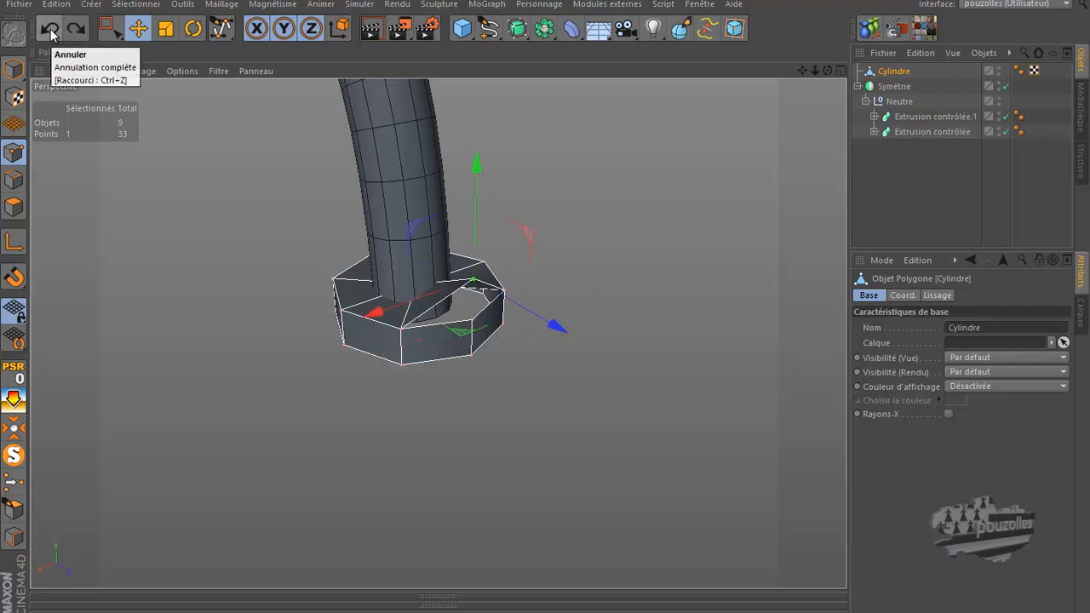
{"action": "left_click", "coordinate": [49, 30]}
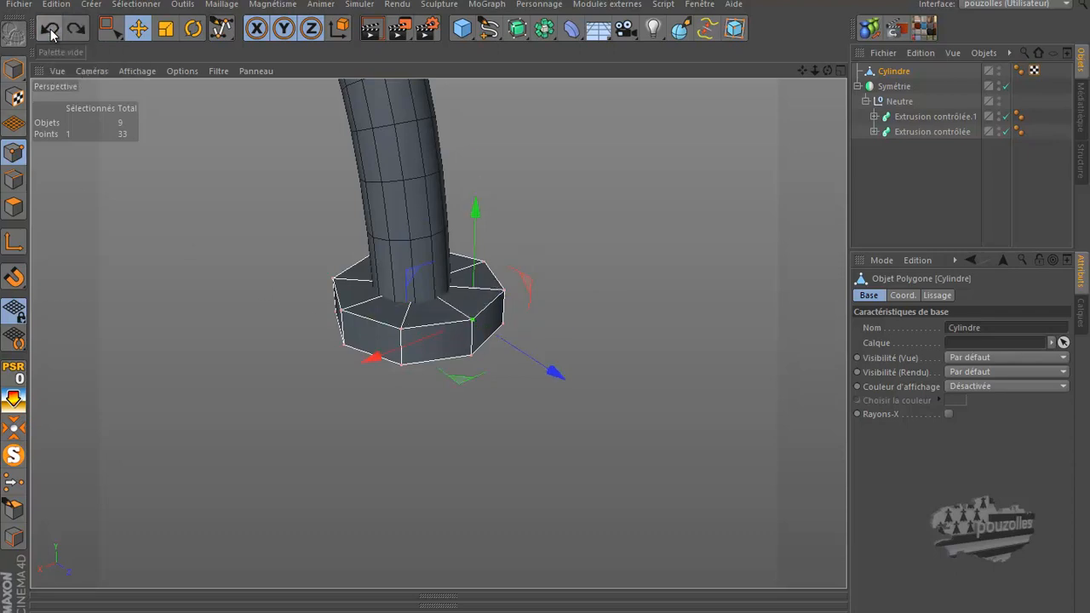
{"action": "left_click", "coordinate": [147, 246]}
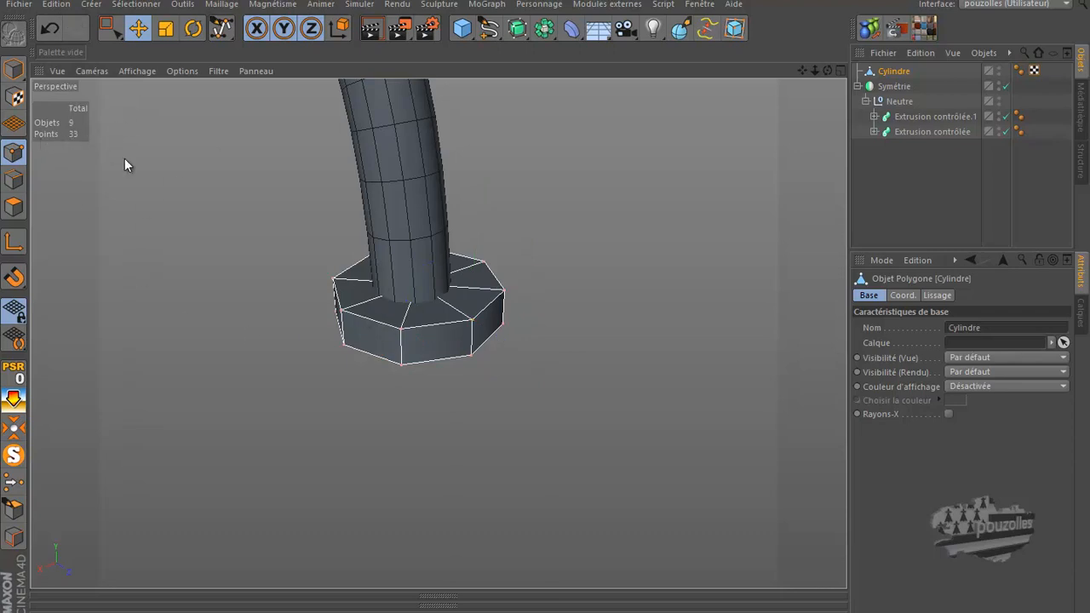
Try merging the cylinder's duplicate points and raising a rim point as a test, and undo both changes.
{"action": "right_click", "coordinate": [205, 179]}
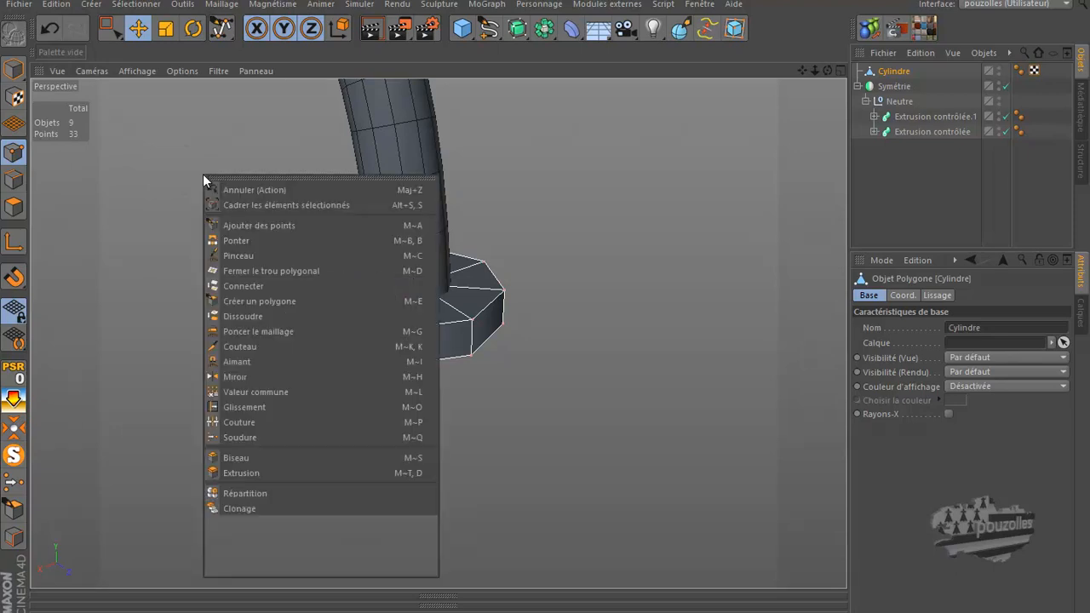
{"action": "left_click", "coordinate": [259, 552]}
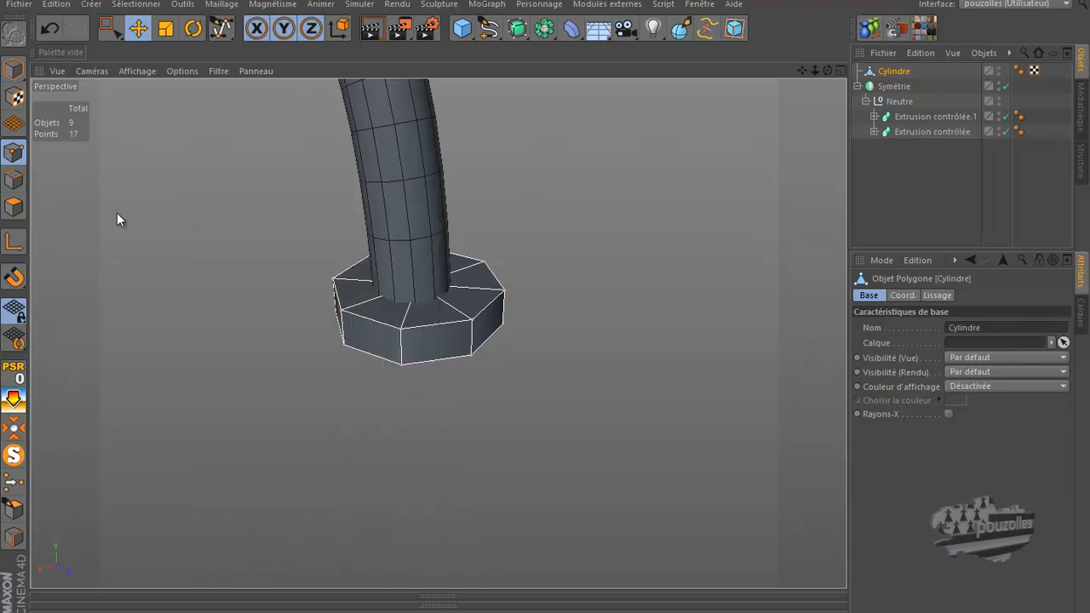
{"action": "left_click", "coordinate": [472, 315]}
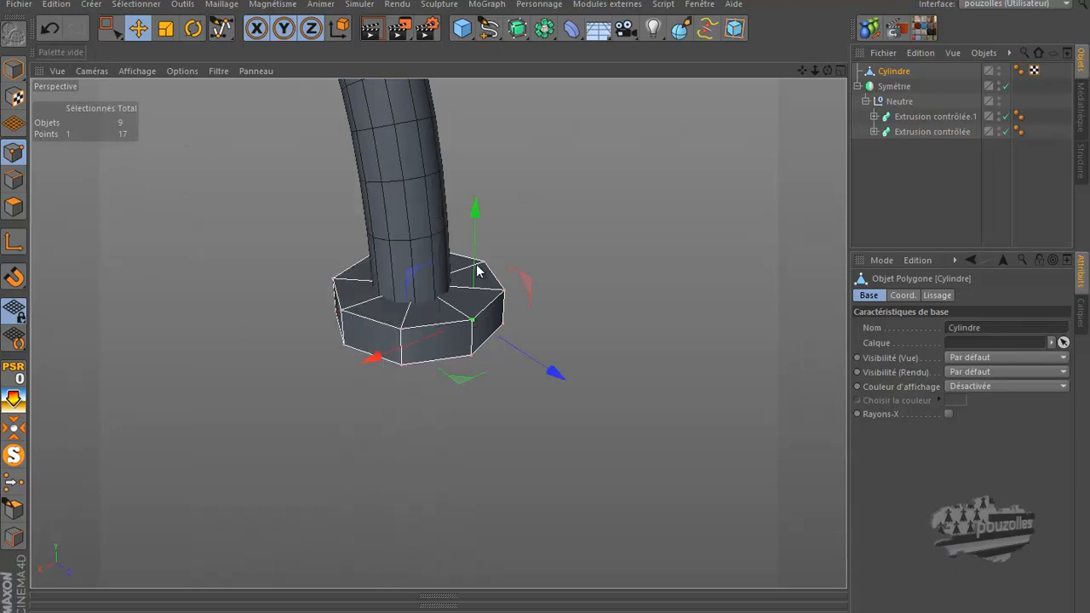
{"action": "mouse_move", "coordinate": [479, 248]}
{"action": "left_mouse_down"}
{"action": "mouse_move", "coordinate": [479, 233]}
{"action": "mouse_move", "coordinate": [480, 244]}
{"action": "left_mouse_up"}
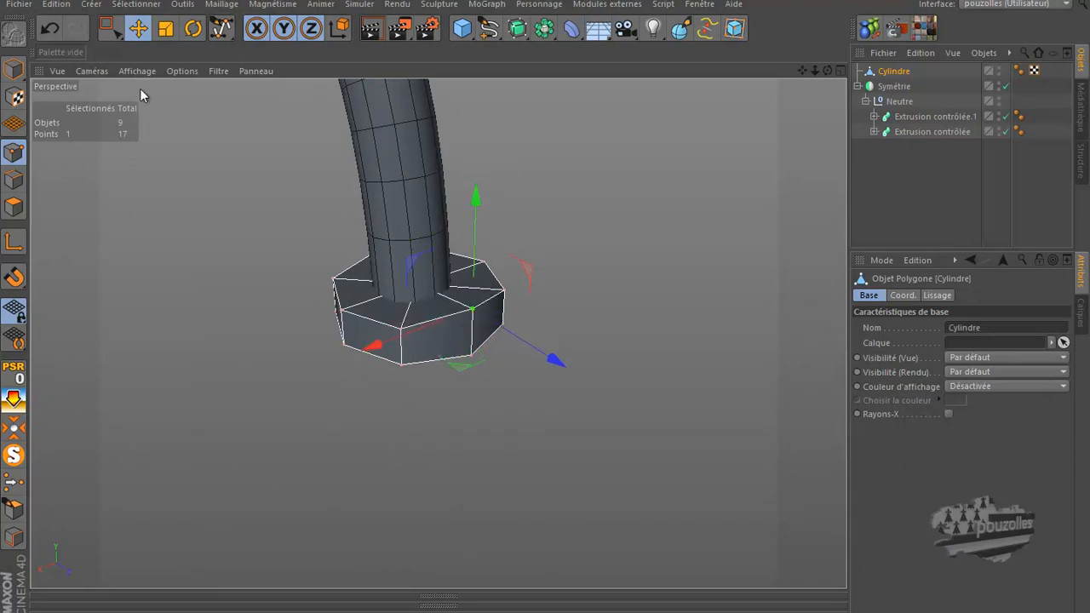
{"action": "left_click", "coordinate": [49, 30]}
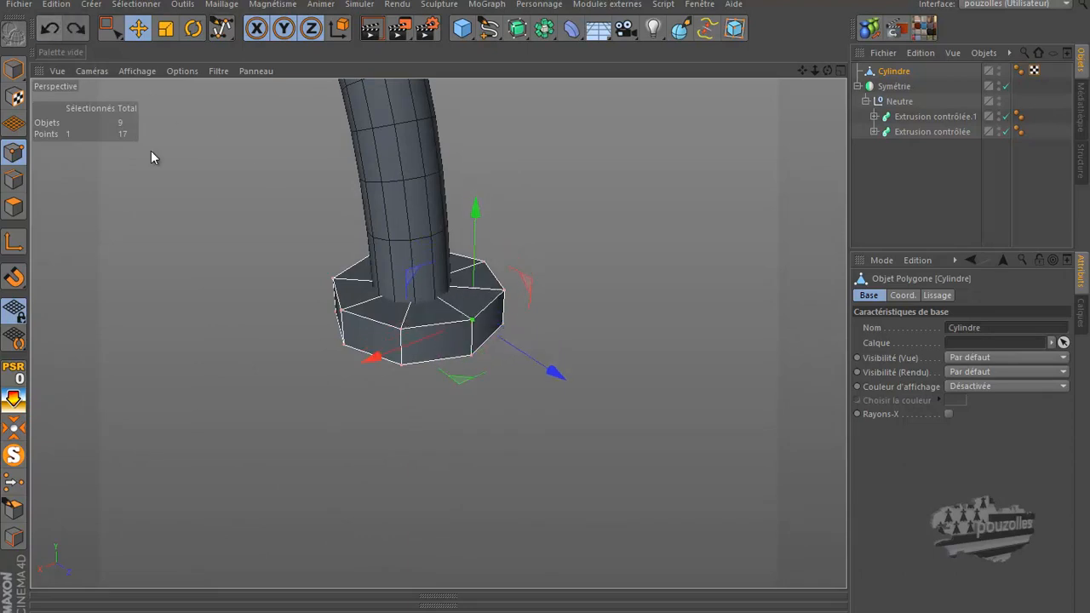
{"action": "left_click", "coordinate": [49, 29]}
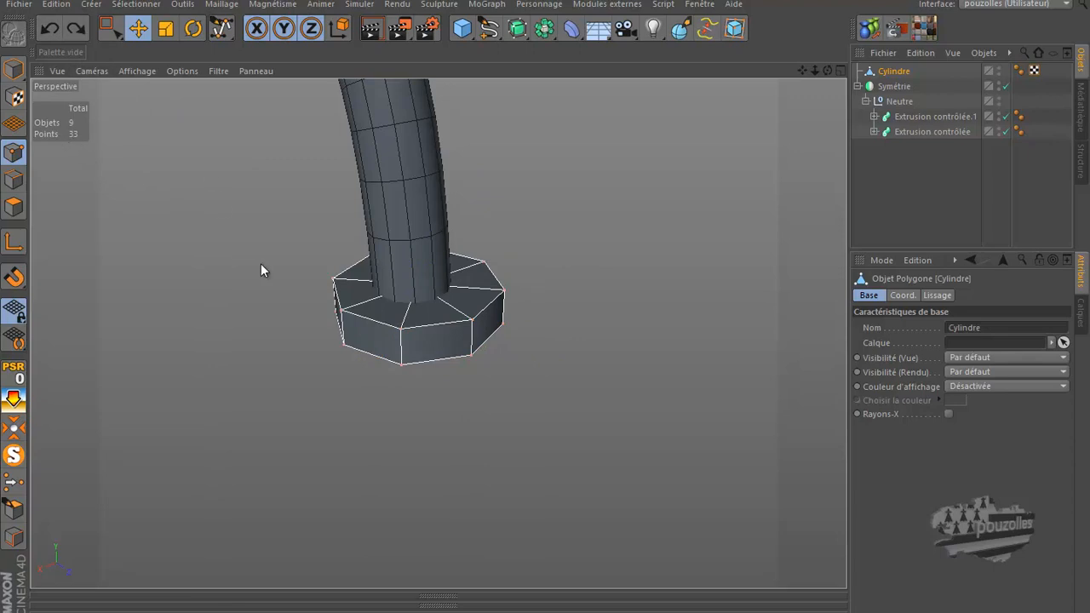
Merge all of the cylinder's duplicate points with the Optimize command and clear the point selection.
{"action": "key", "text": "ctrl+a"}
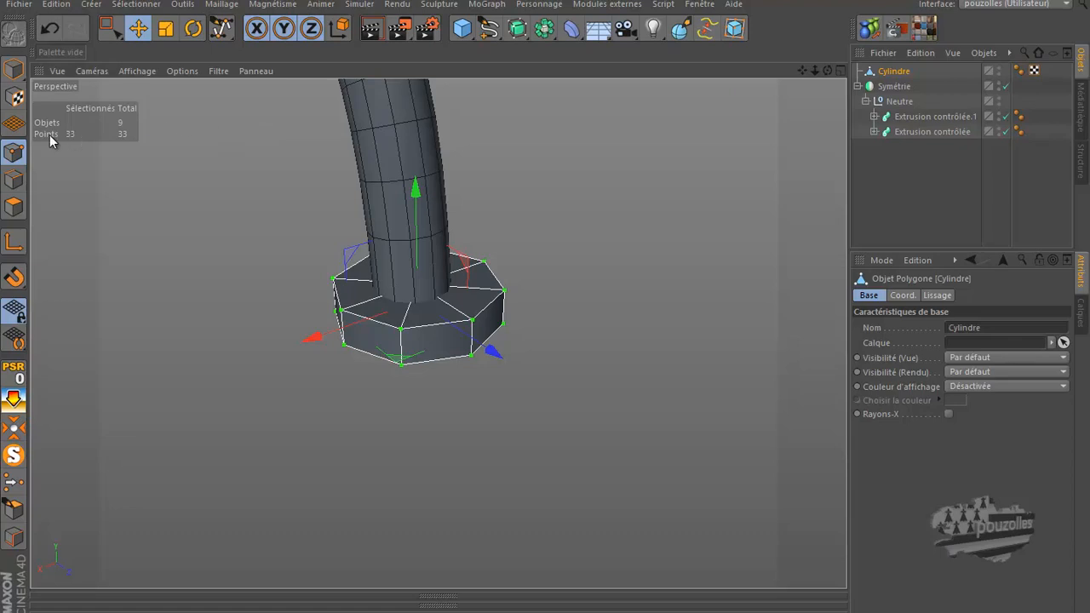
{"action": "right_click", "coordinate": [198, 229]}
{"action": "left_click", "coordinate": [247, 606]}
{"action": "left_click", "coordinate": [226, 298]}
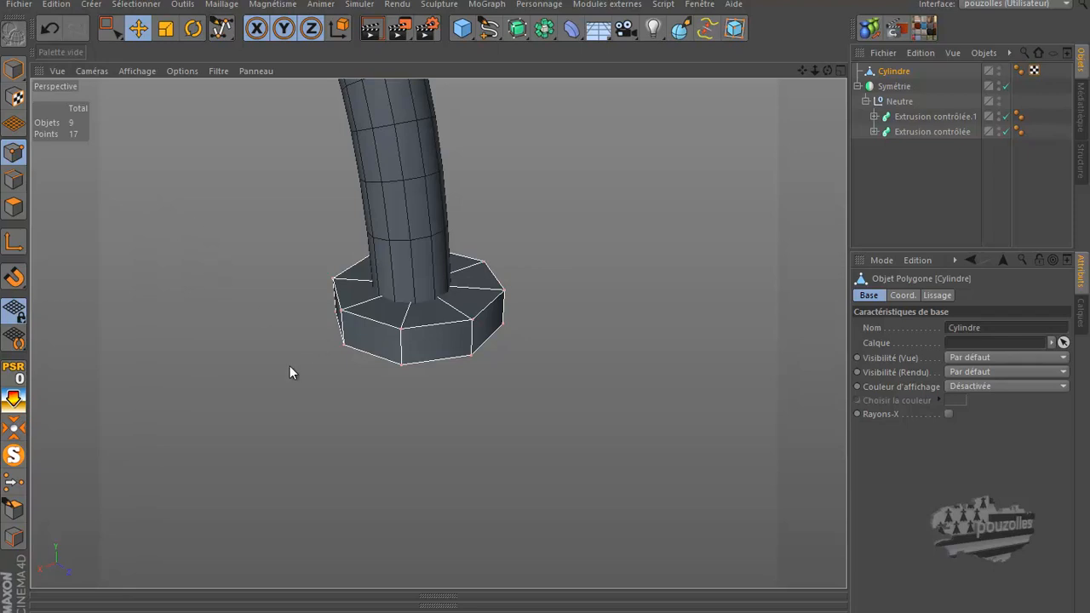
Duplicate the whole cylinder foot along X in the front view onto the base of the opposite tube.
{"action": "left_click", "coordinate": [13, 68]}
{"action": "left_click", "coordinate": [138, 29]}
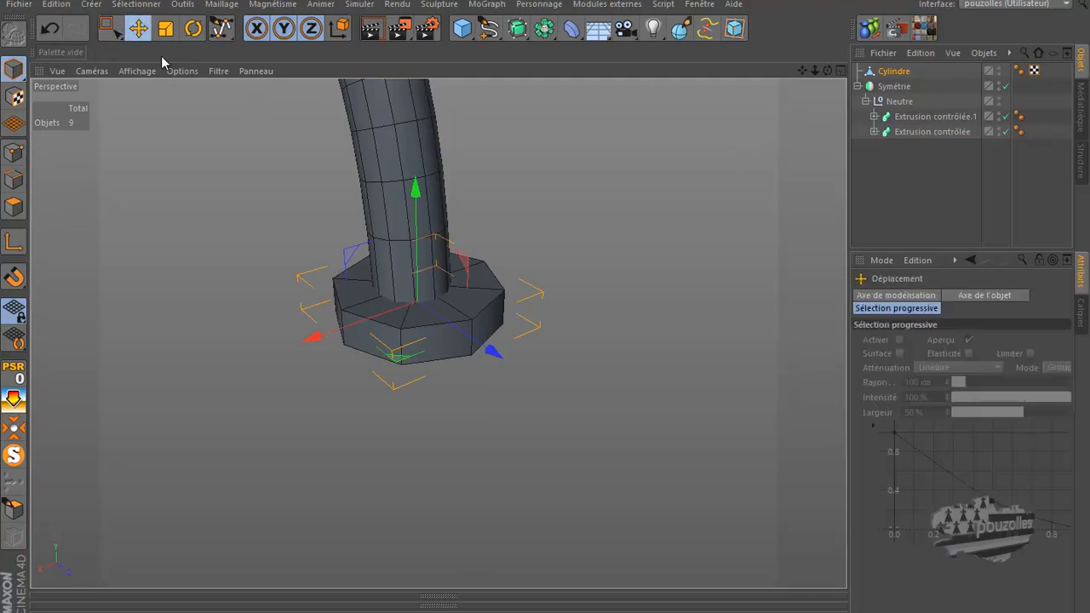
{"action": "middle_click", "coordinate": [357, 438]}
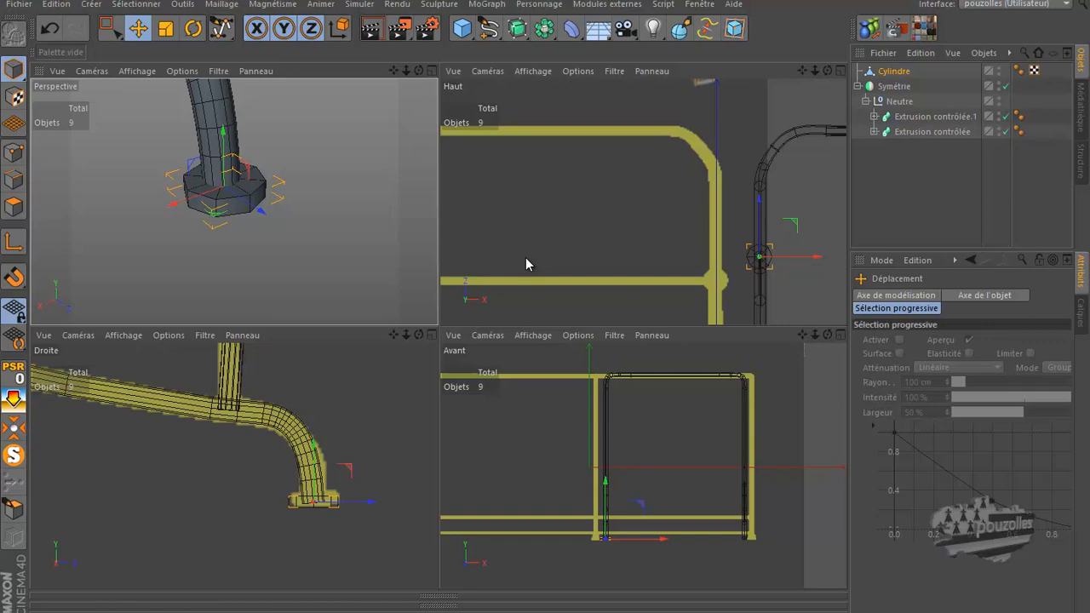
{"action": "middle_click", "coordinate": [602, 412]}
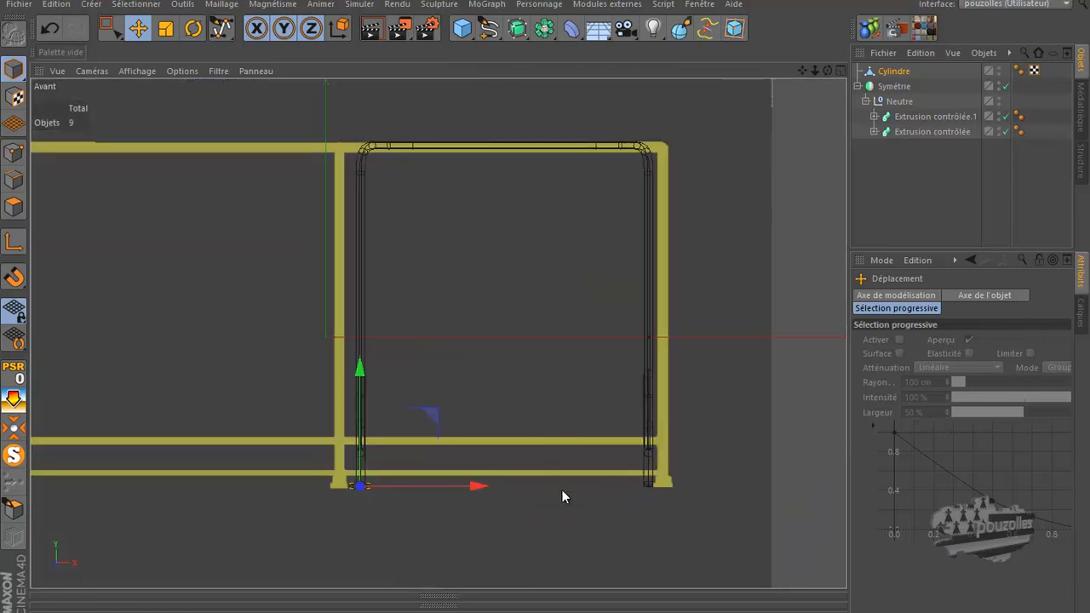
{"action": "scroll", "coordinate": [650, 495], "scroll_direction": "up", "scroll_amount": 5}
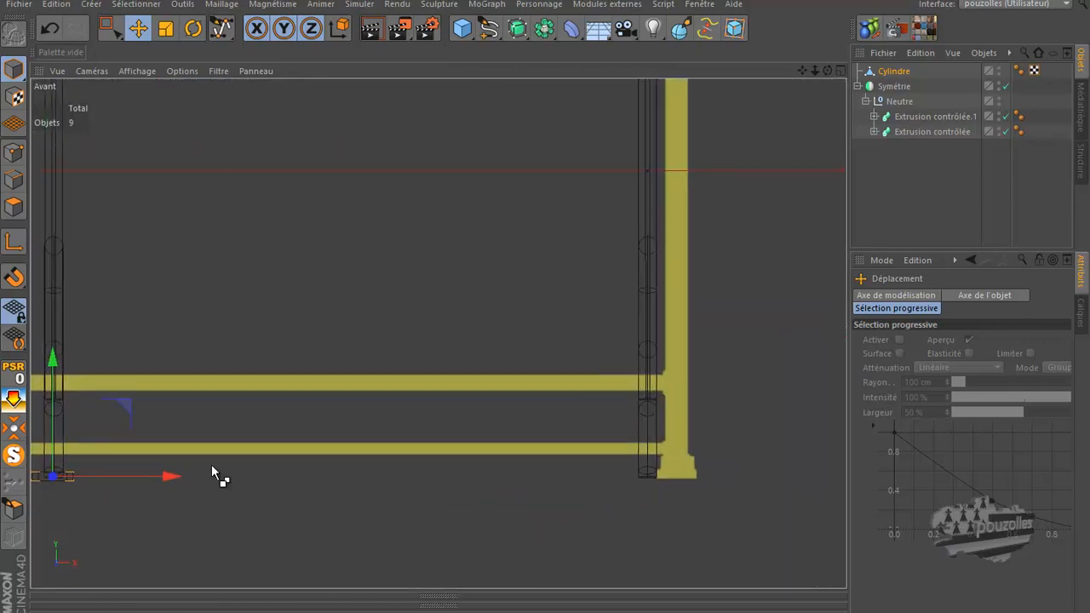
{"action": "left_click_drag", "start_coordinate": [172, 479], "coordinate": [767, 472], "text": "ctrl"}
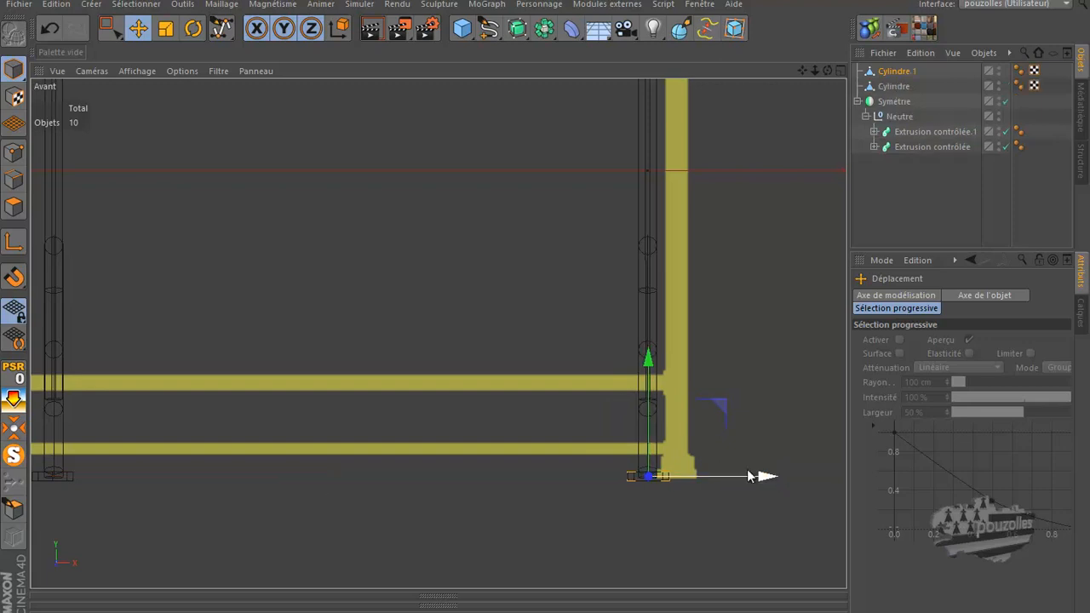
Select both cylinder feet and duplicate them along Z in the side view to the tube's other lower end.
{"action": "middle_click", "coordinate": [371, 337]}
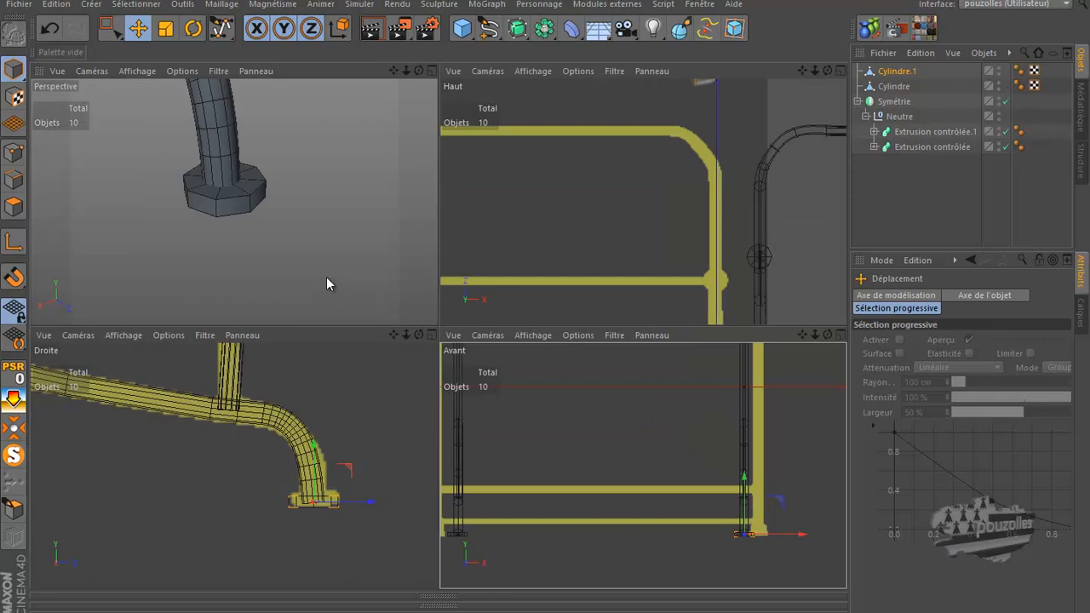
{"action": "middle_click", "coordinate": [423, 449]}
{"action": "middle_click_drag", "start_coordinate": [498, 414], "coordinate": [868, 332], "text": "alt"}
{"action": "scroll", "coordinate": [728, 378], "scroll_direction": "down", "scroll_amount": 2}
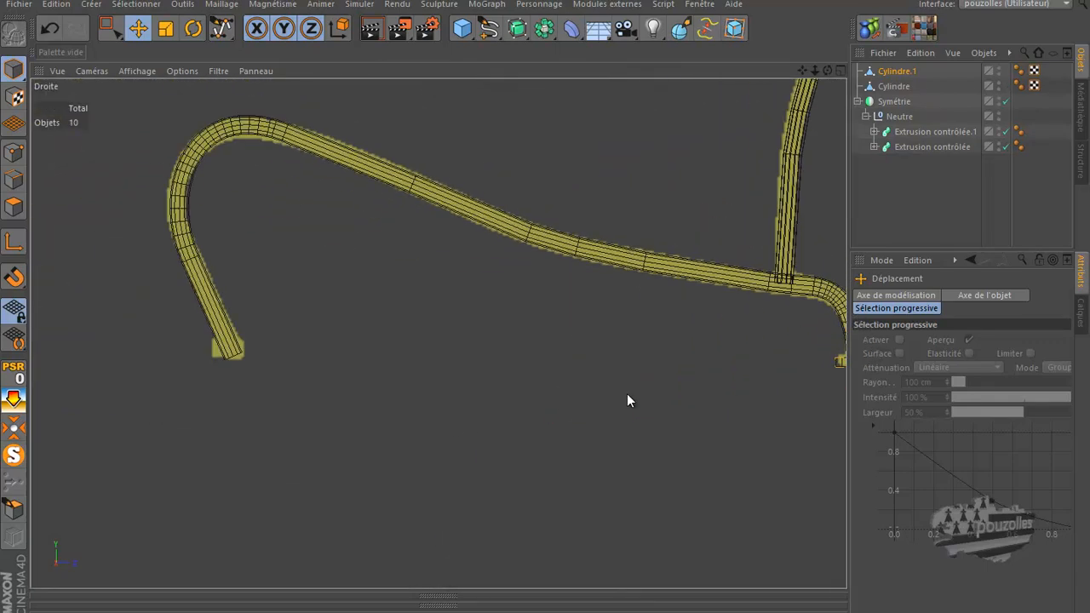
{"action": "scroll", "coordinate": [223, 414], "scroll_direction": "up", "scroll_amount": 1}
{"action": "scroll", "coordinate": [156, 418], "scroll_direction": "down", "scroll_amount": 2}
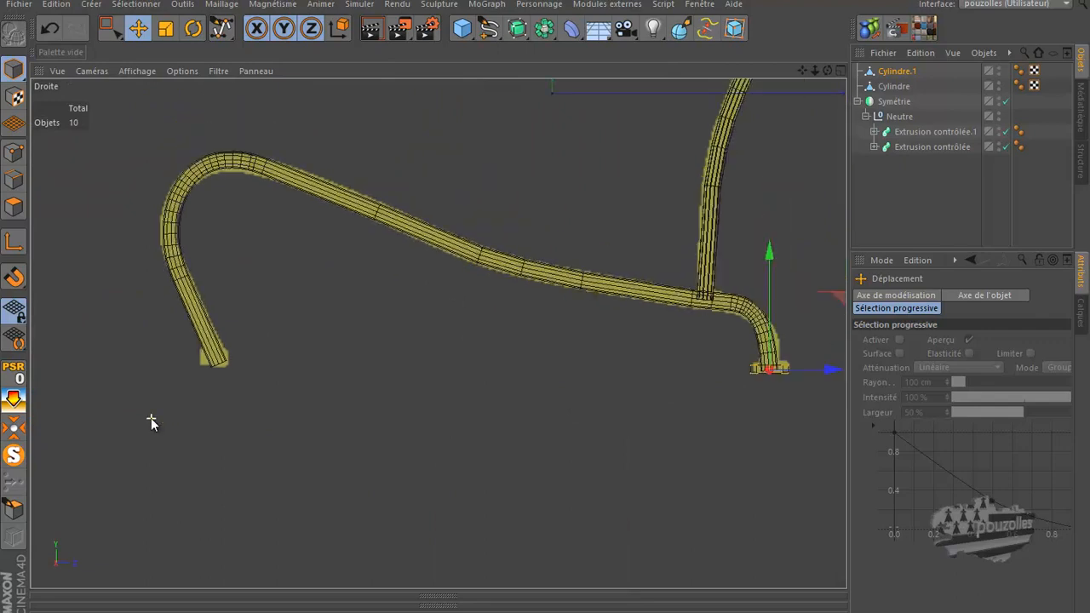
{"action": "left_click", "coordinate": [894, 86], "text": "ctrl"}
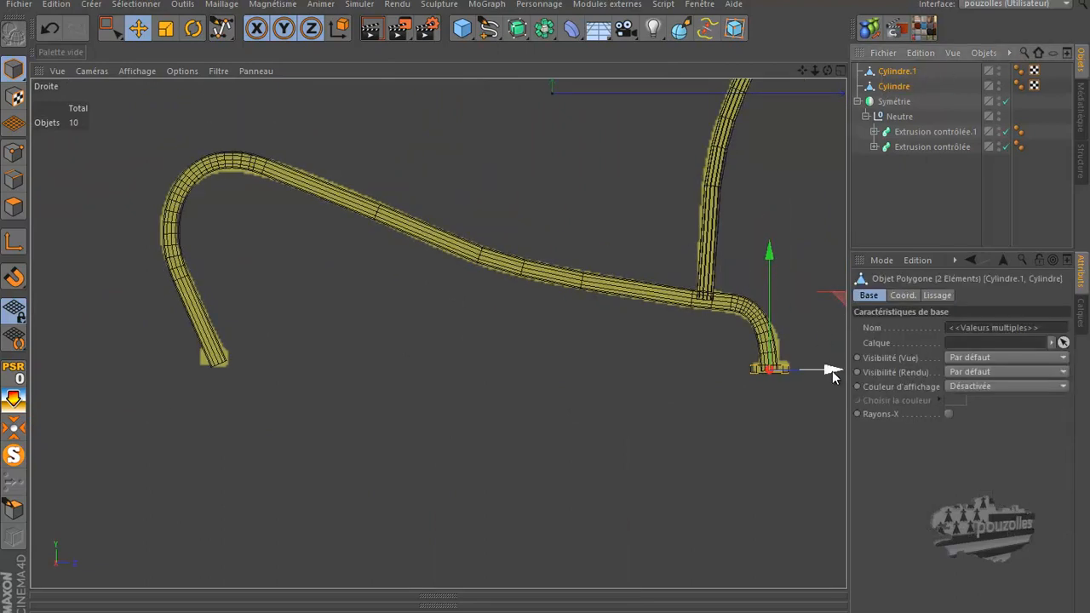
{"action": "left_click_drag", "start_coordinate": [831, 373], "coordinate": [280, 388], "text": "ctrl"}
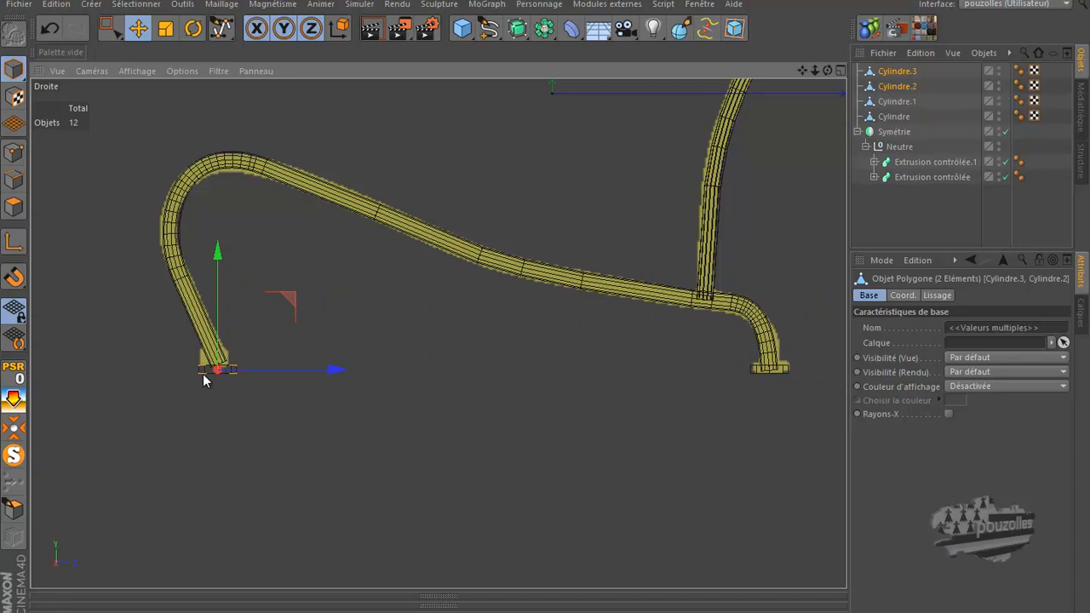
Expand both Extrusion contrôlée objects and select the seat tube's Spline for point editing.
{"action": "scroll", "coordinate": [204, 375], "scroll_direction": "up", "scroll_amount": 2}
{"action": "scroll", "coordinate": [203, 372], "scroll_direction": "up", "scroll_amount": 5}
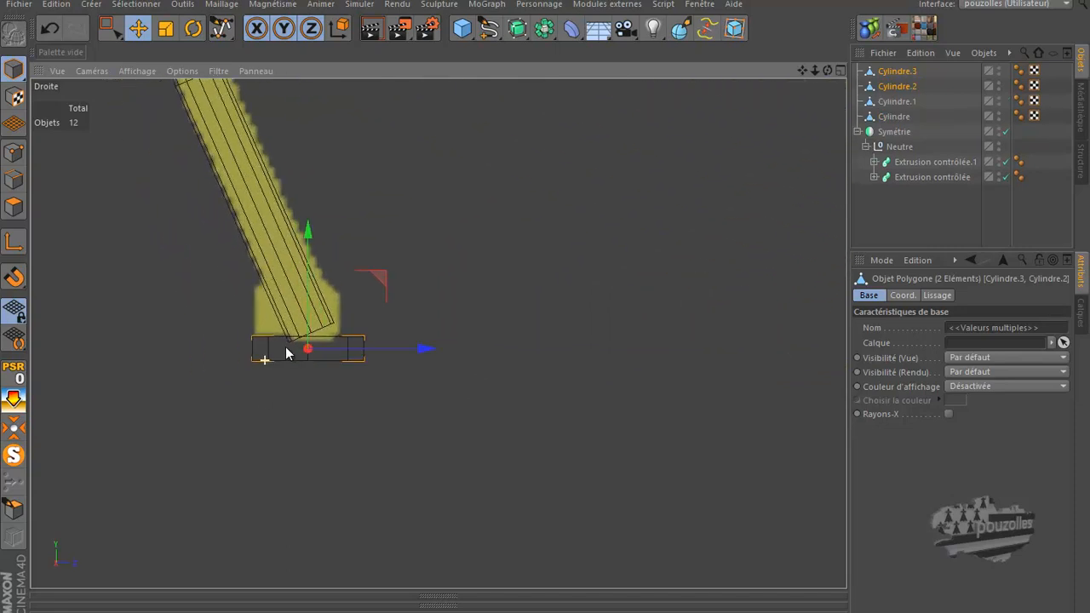
{"action": "scroll", "coordinate": [184, 488], "scroll_direction": "down", "scroll_amount": 4}
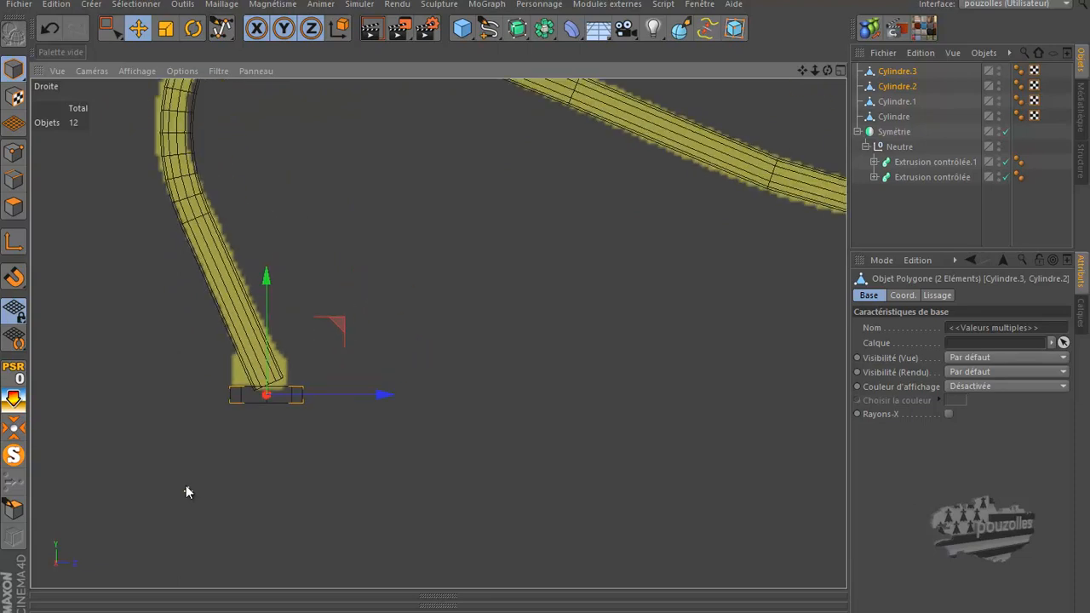
{"action": "scroll", "coordinate": [184, 488], "scroll_direction": "down", "scroll_amount": 1}
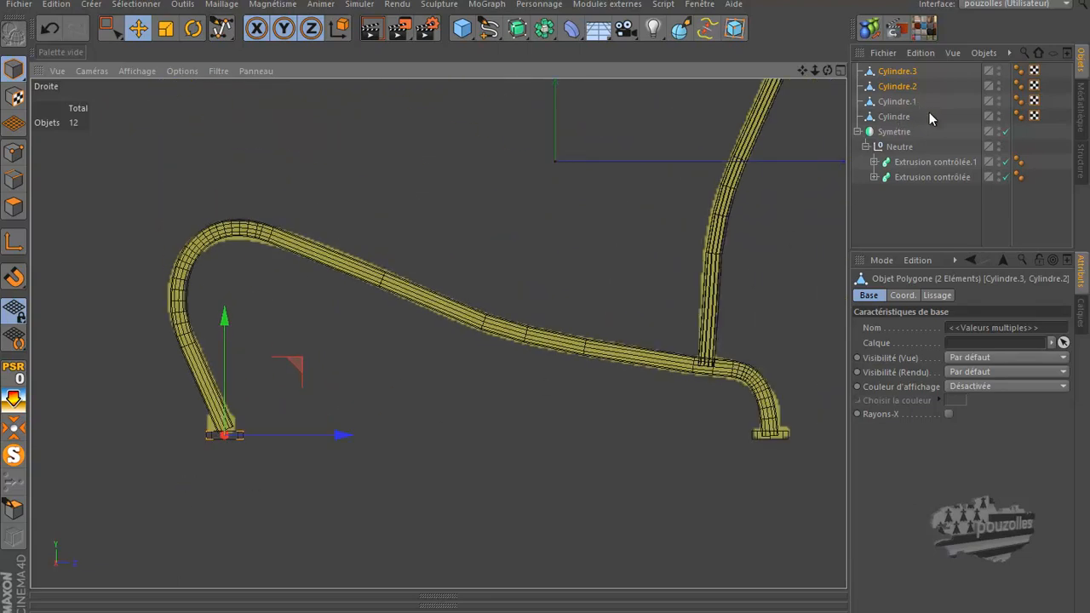
{"action": "left_click", "coordinate": [874, 178]}
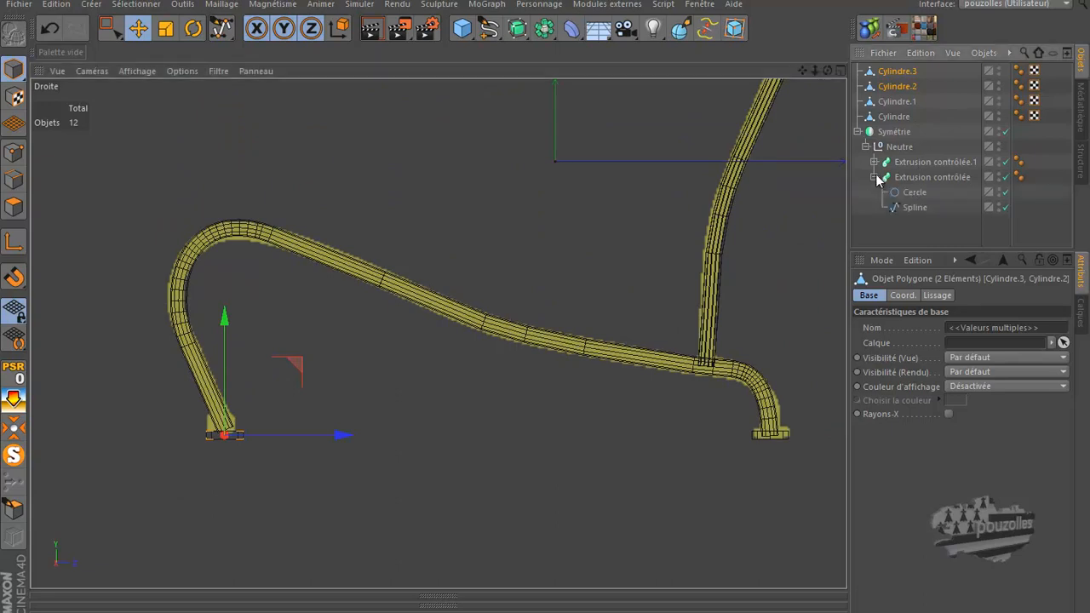
{"action": "left_click", "coordinate": [916, 207]}
{"action": "left_click", "coordinate": [13, 154]}
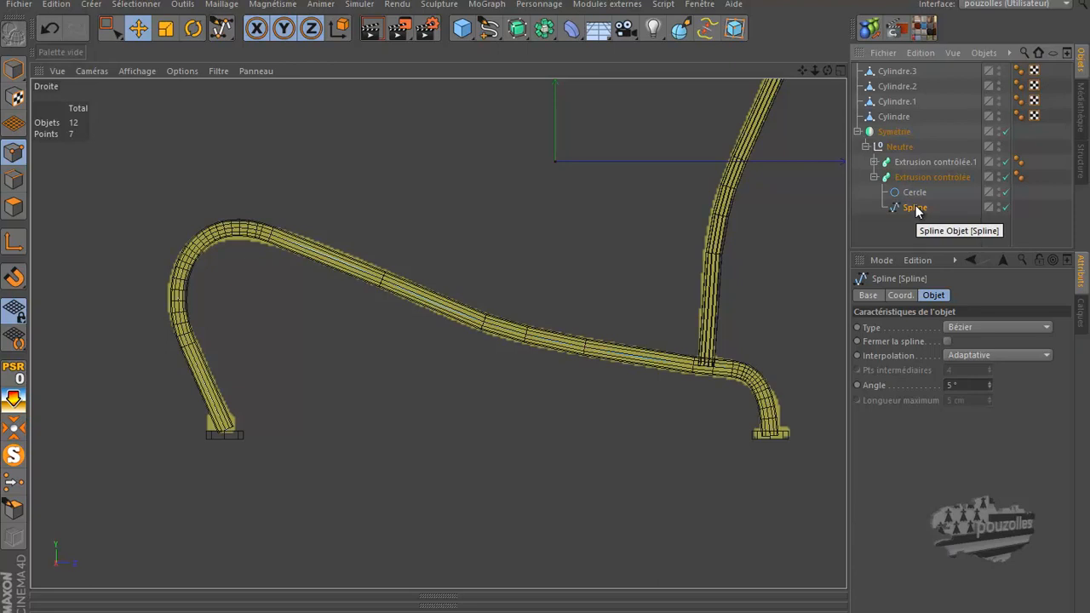
{"action": "left_click", "coordinate": [874, 162]}
{"action": "left_click", "coordinate": [915, 194]}
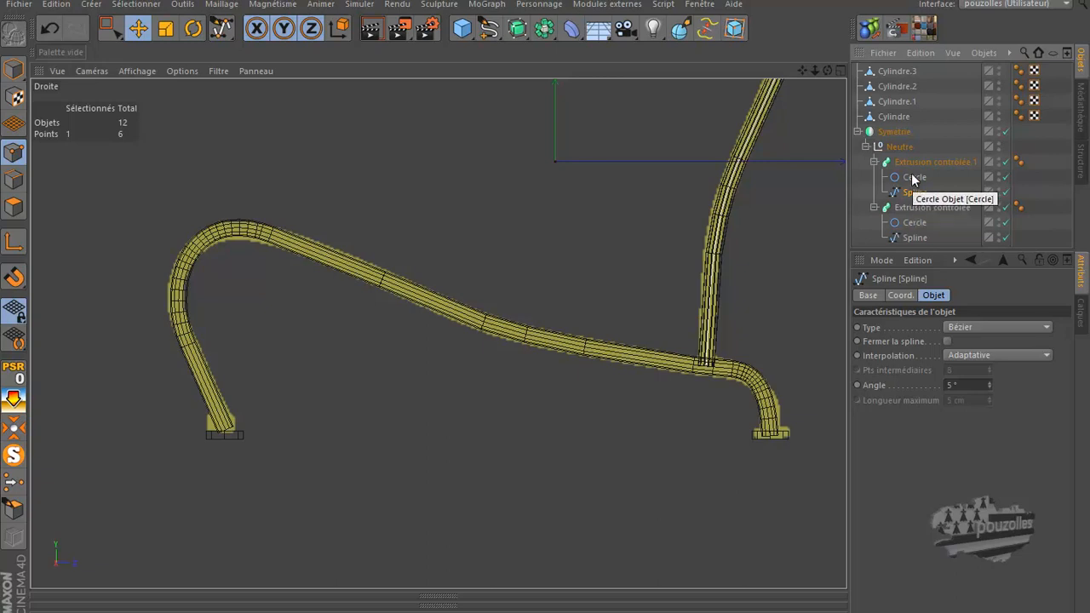
{"action": "left_click", "coordinate": [911, 239]}
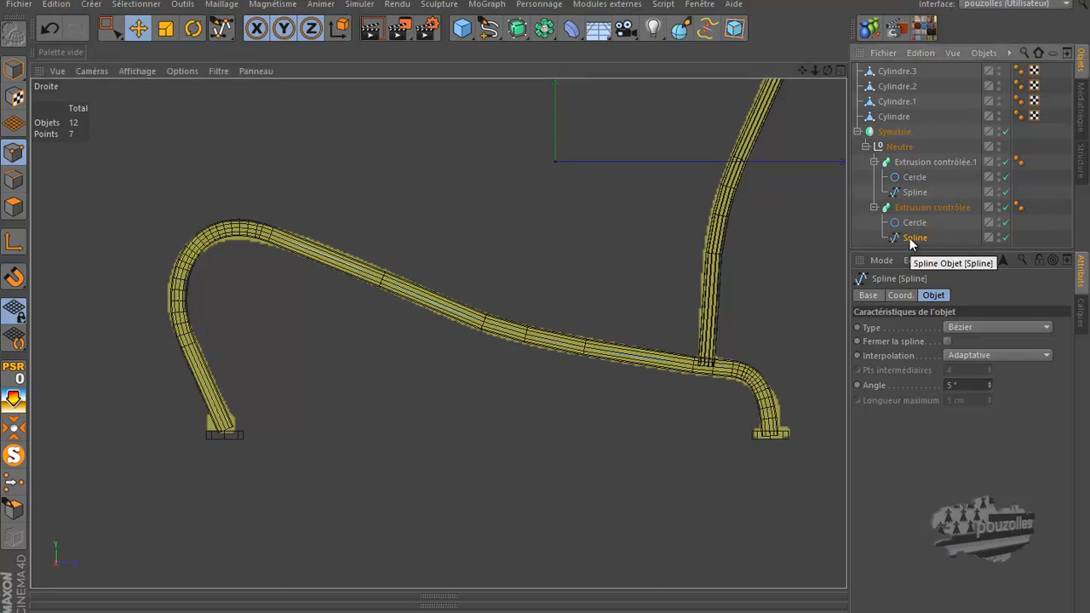
Examine how the tubes and feet line up with the template in the side, top and front views.
{"action": "scroll", "coordinate": [506, 306], "scroll_direction": "down", "scroll_amount": 4}
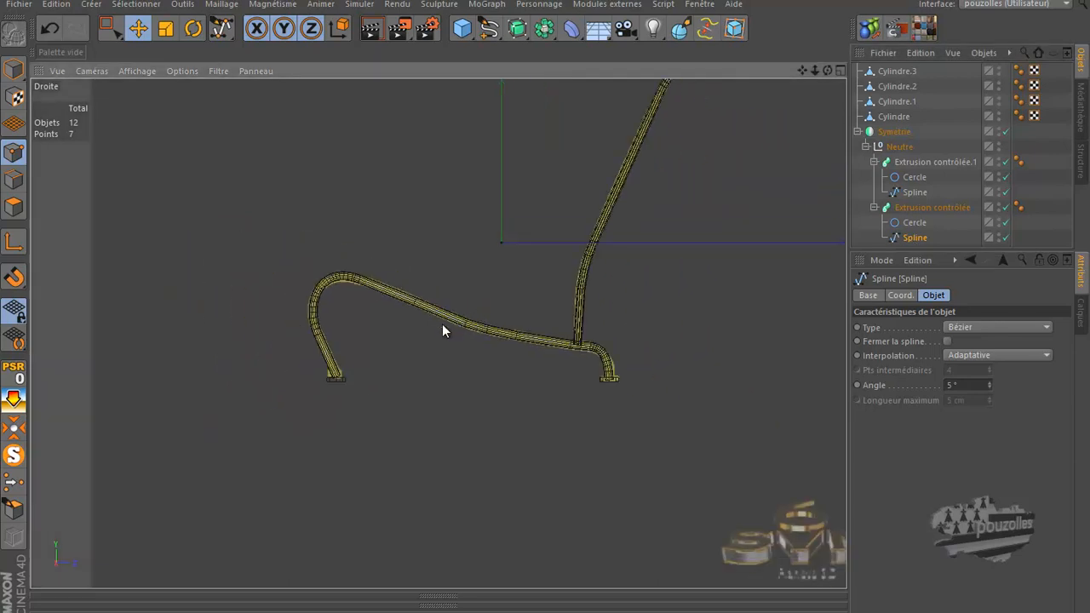
{"action": "scroll", "coordinate": [421, 338], "scroll_direction": "down", "scroll_amount": 2}
{"action": "scroll", "coordinate": [389, 342], "scroll_direction": "up", "scroll_amount": 4}
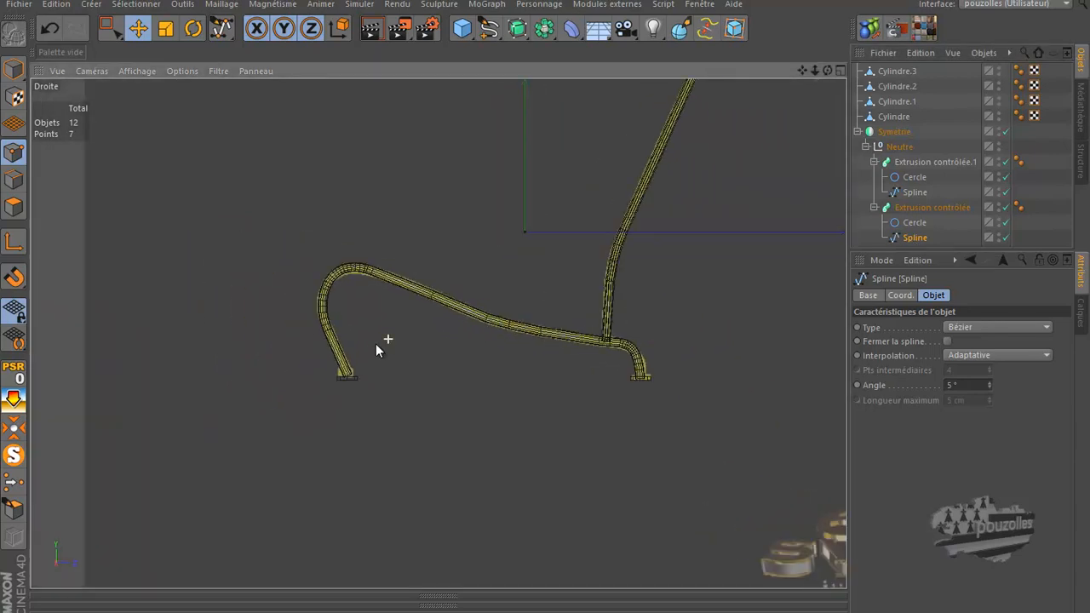
{"action": "scroll", "coordinate": [375, 349], "scroll_direction": "down", "scroll_amount": 2}
{"action": "scroll", "coordinate": [620, 120], "scroll_direction": "up", "scroll_amount": 5}
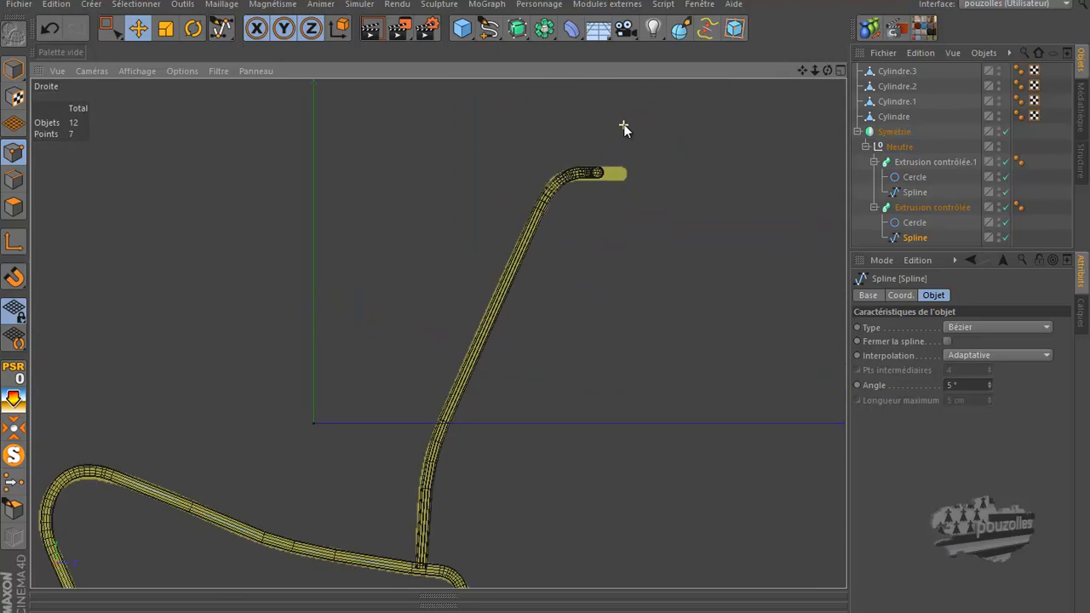
{"action": "middle_click", "coordinate": [498, 211]}
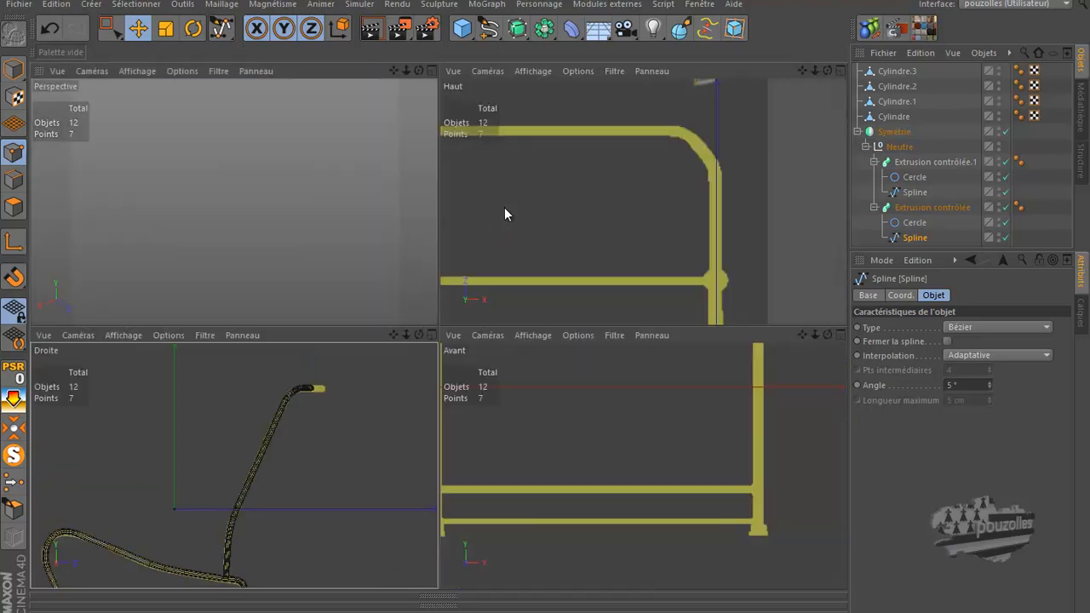
{"action": "scroll", "coordinate": [585, 273], "scroll_direction": "down", "scroll_amount": 4}
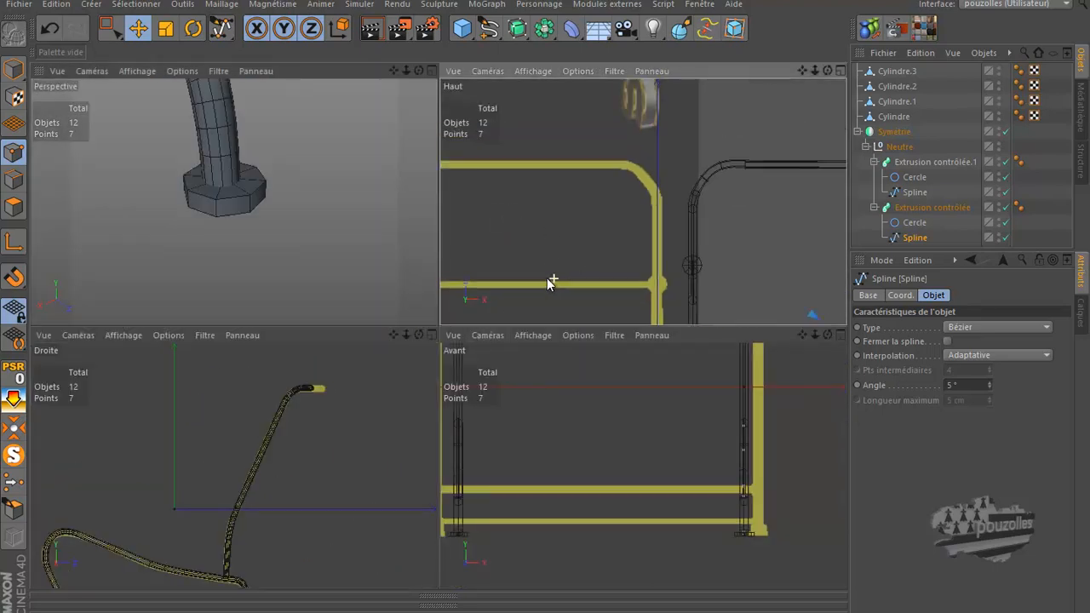
{"action": "scroll", "coordinate": [598, 210], "scroll_direction": "down", "scroll_amount": 6}
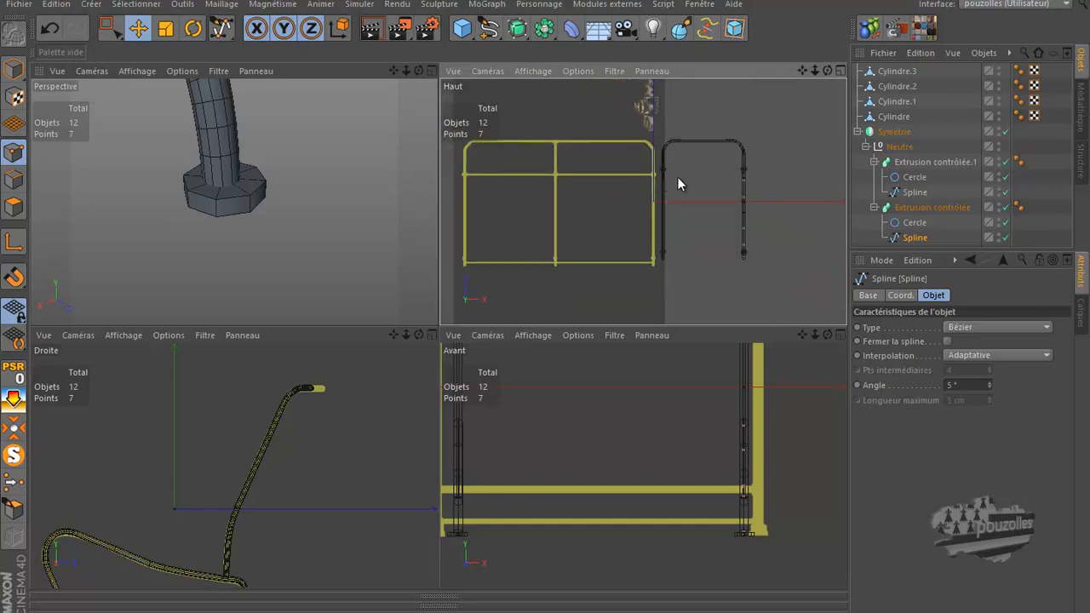
{"action": "scroll", "coordinate": [697, 177], "scroll_direction": "down", "scroll_amount": 2}
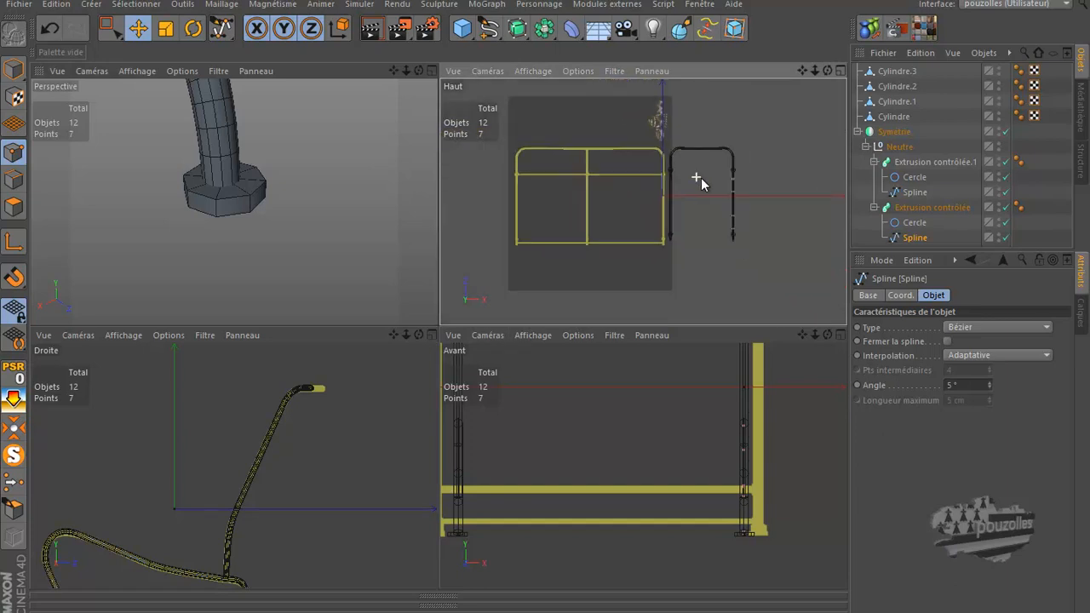
{"action": "middle_click", "coordinate": [623, 397]}
{"action": "scroll", "coordinate": [623, 396], "scroll_direction": "down", "scroll_amount": 5}
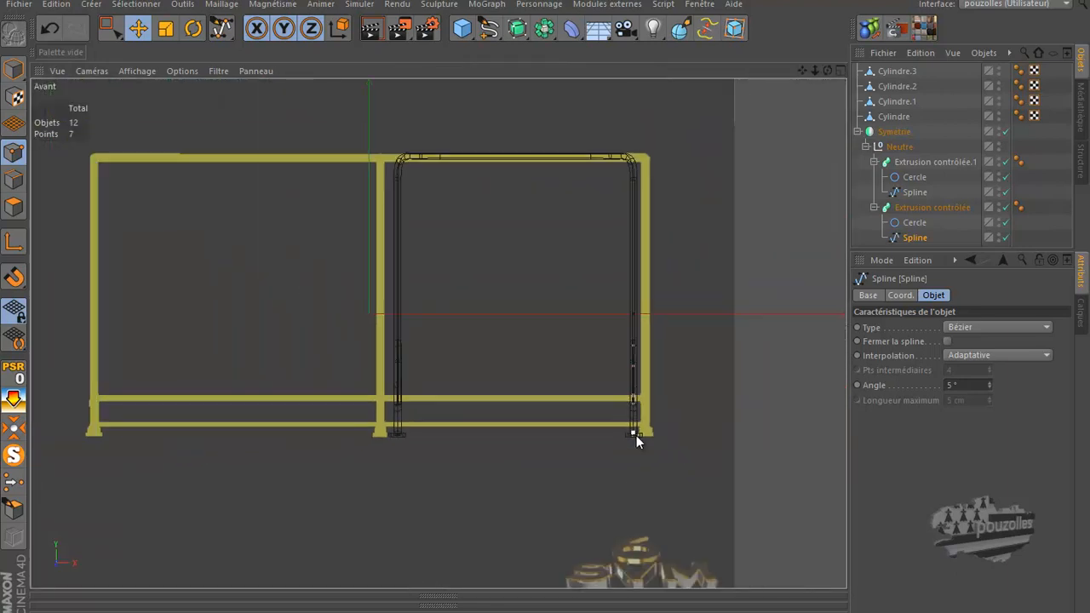
{"action": "middle_click", "coordinate": [551, 369]}
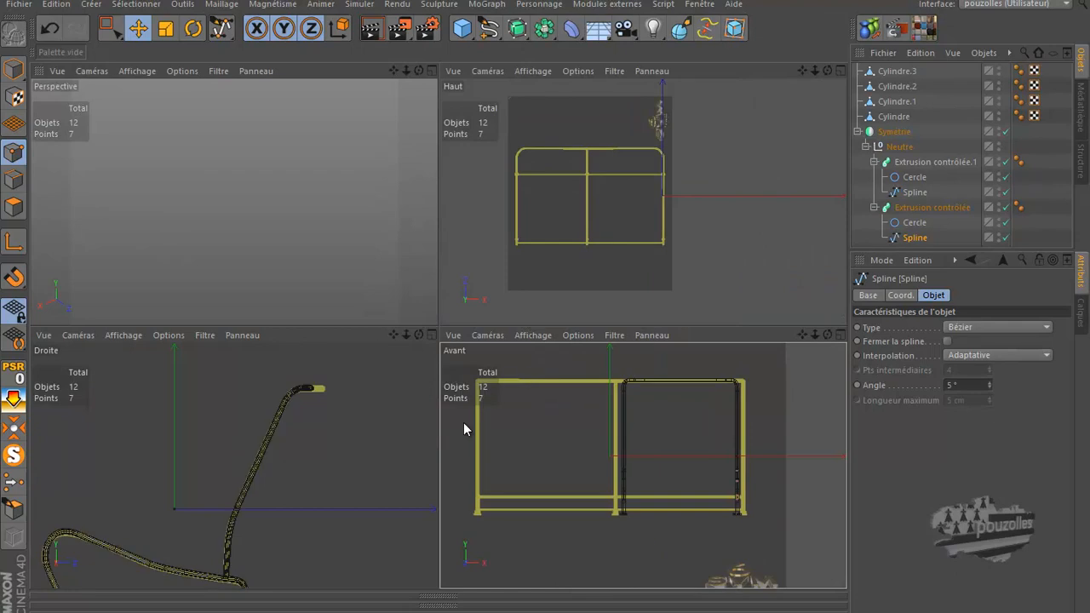
{"action": "middle_click", "coordinate": [370, 425]}
{"action": "scroll", "coordinate": [472, 353], "scroll_direction": "down", "scroll_amount": 3}
{"action": "middle_click_drag", "start_coordinate": [472, 353], "coordinate": [571, 308], "text": "alt"}
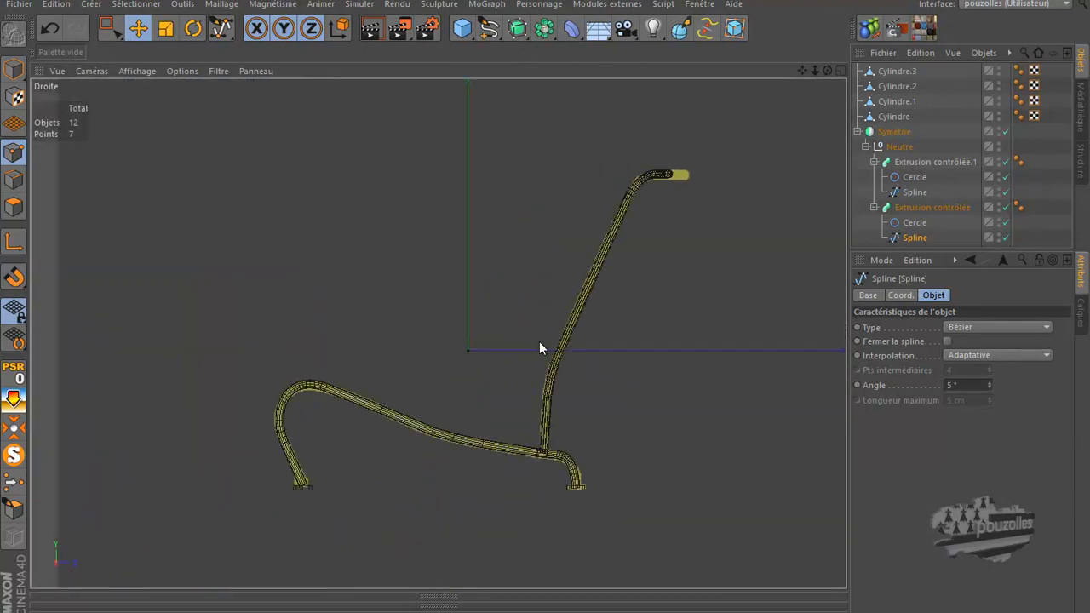
Move the seat spline's lower end point down along the tube's slant in the side view so the tube reaches into its foot.
{"action": "scroll", "coordinate": [302, 487], "scroll_direction": "up", "scroll_amount": 2}
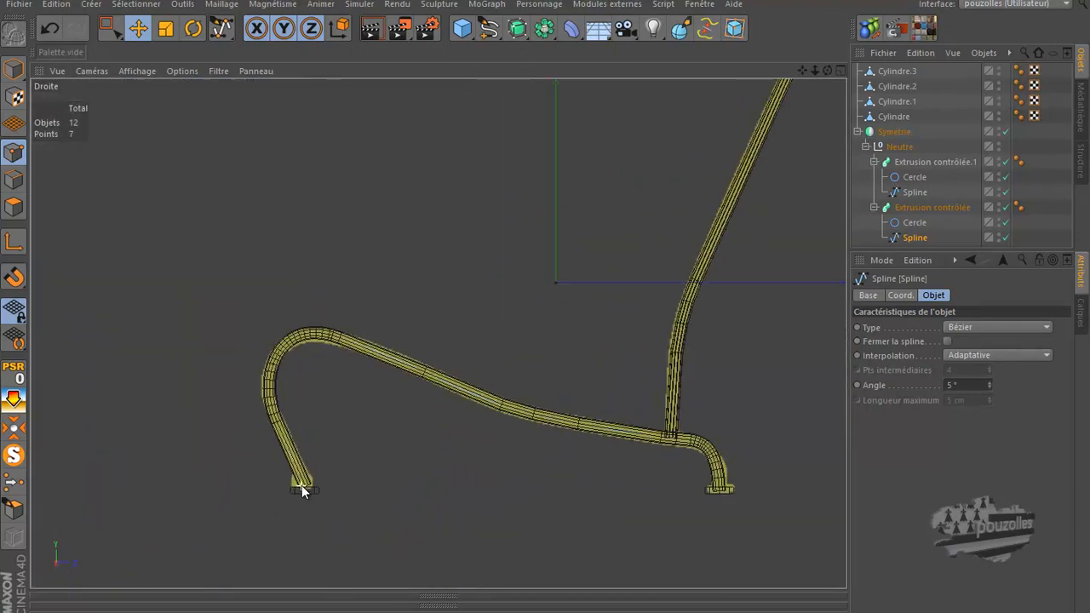
{"action": "scroll", "coordinate": [302, 488], "scroll_direction": "up", "scroll_amount": 4}
{"action": "scroll", "coordinate": [302, 489], "scroll_direction": "up", "scroll_amount": 2}
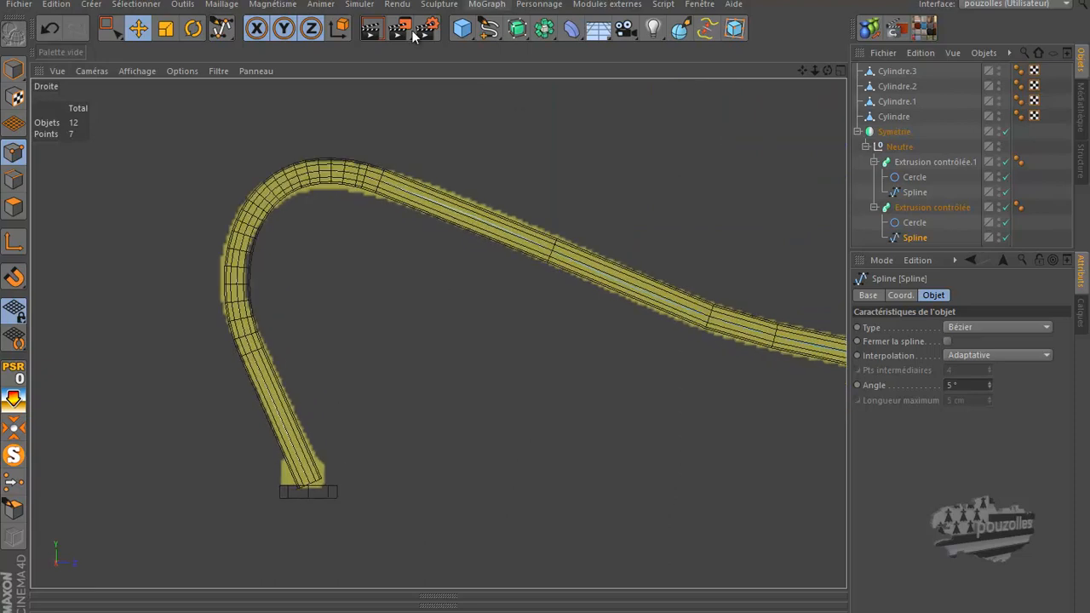
{"action": "left_click", "coordinate": [310, 484]}
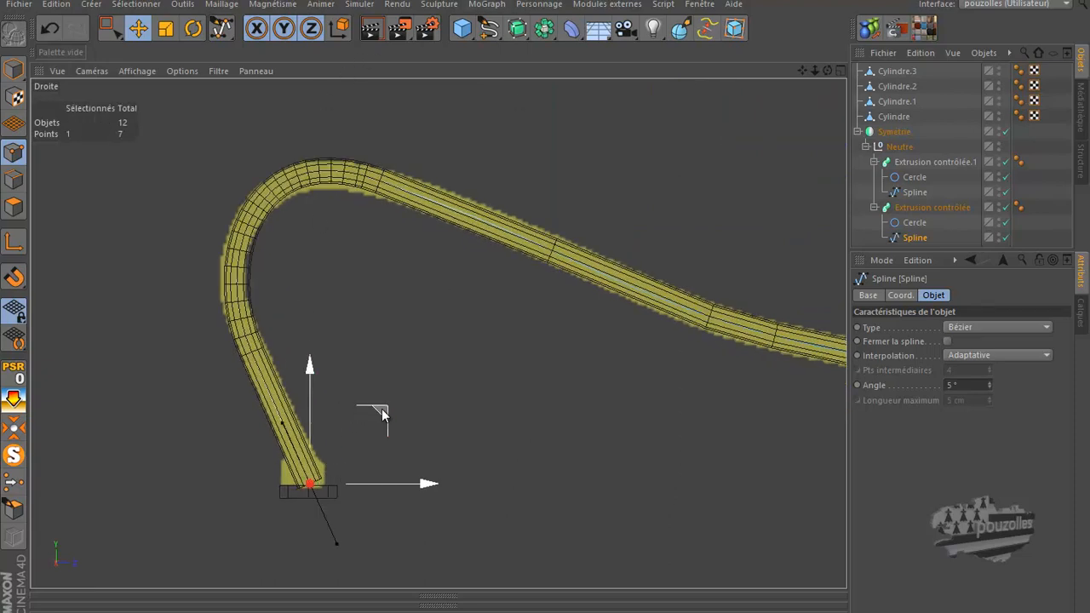
{"action": "left_click_drag", "start_coordinate": [382, 409], "coordinate": [389, 426]}
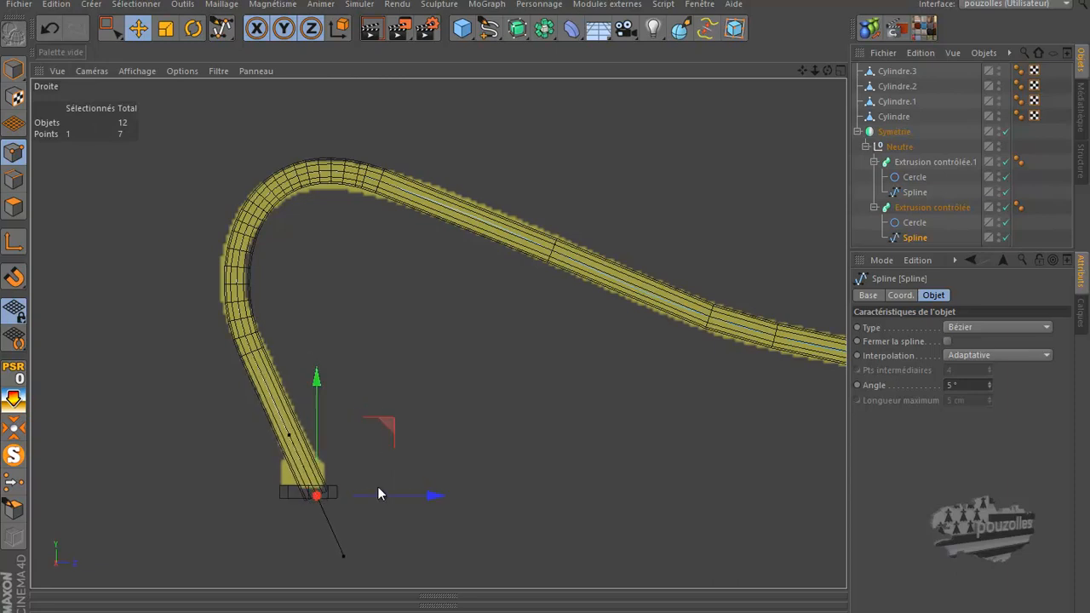
{"action": "left_click", "coordinate": [486, 443]}
Examine how the tube ends meet their feet and how the whole frame looks in perspective, including a test render.
{"action": "middle_click", "coordinate": [455, 419]}
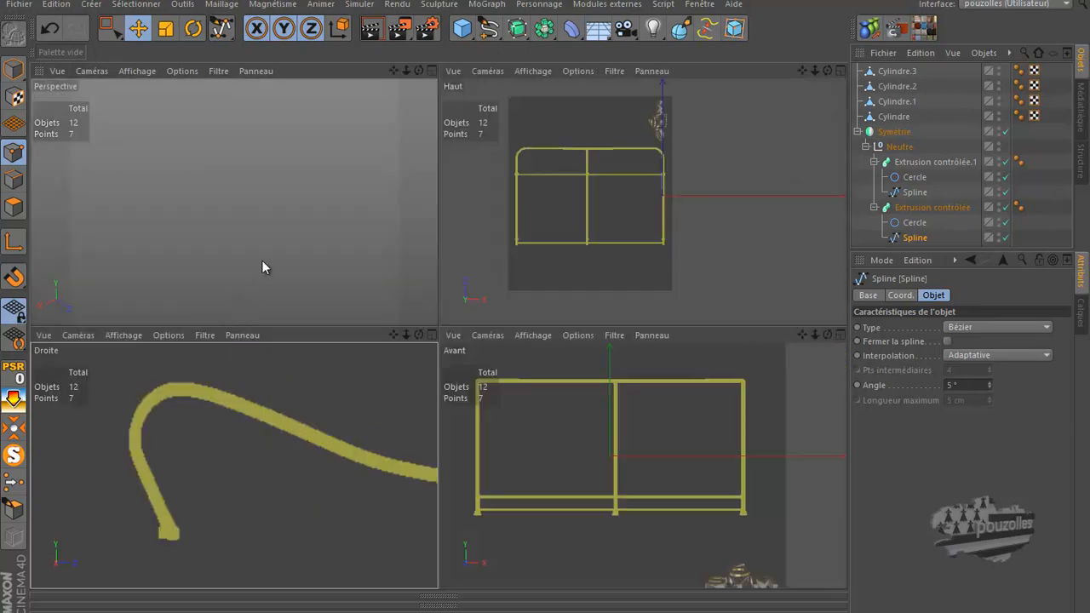
{"action": "middle_click", "coordinate": [263, 259]}
{"action": "scroll", "coordinate": [325, 270], "scroll_direction": "down", "scroll_amount": 6}
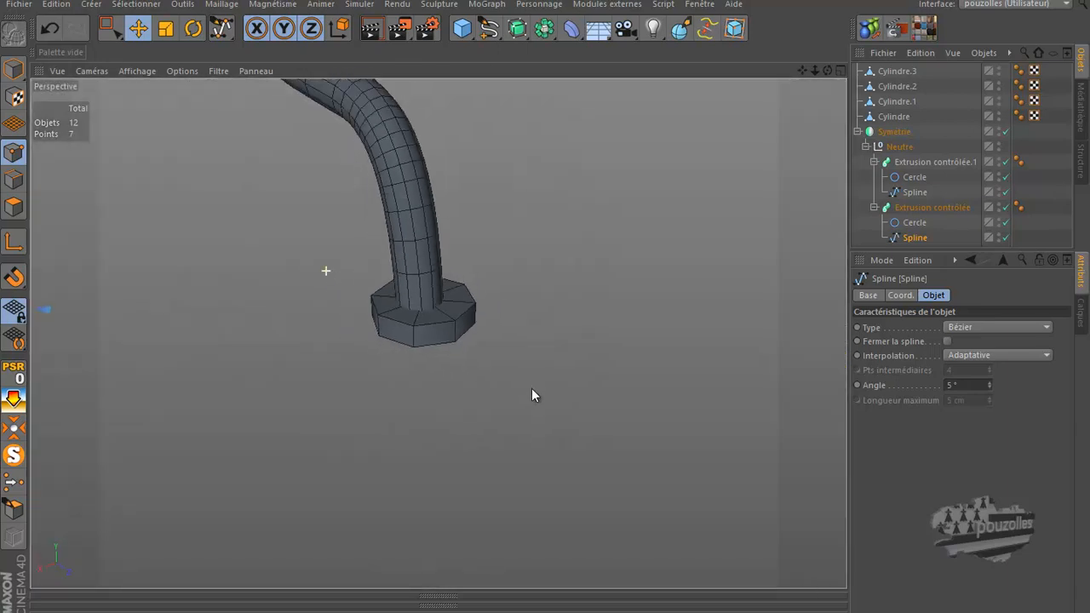
{"action": "scroll", "coordinate": [553, 417], "scroll_direction": "down", "scroll_amount": 8}
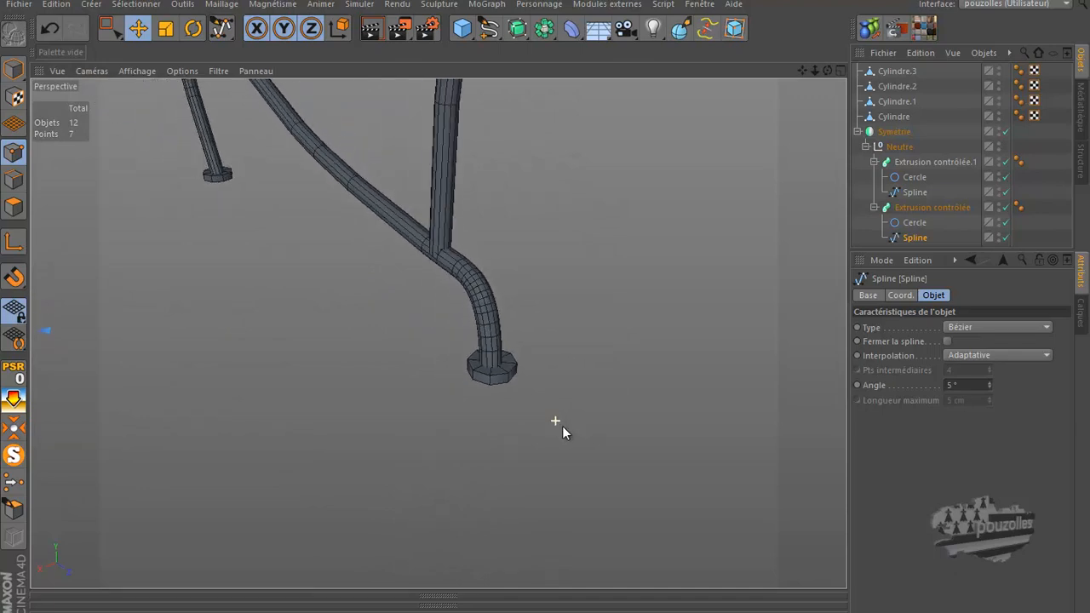
{"action": "scroll", "coordinate": [561, 426], "scroll_direction": "down", "scroll_amount": 1}
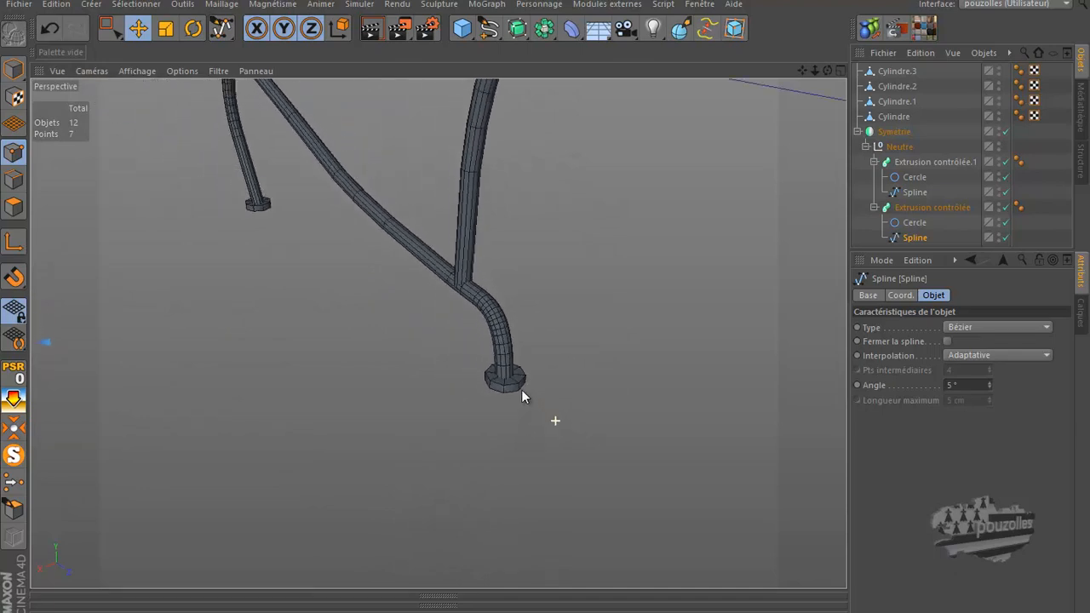
{"action": "left_click", "coordinate": [372, 29]}
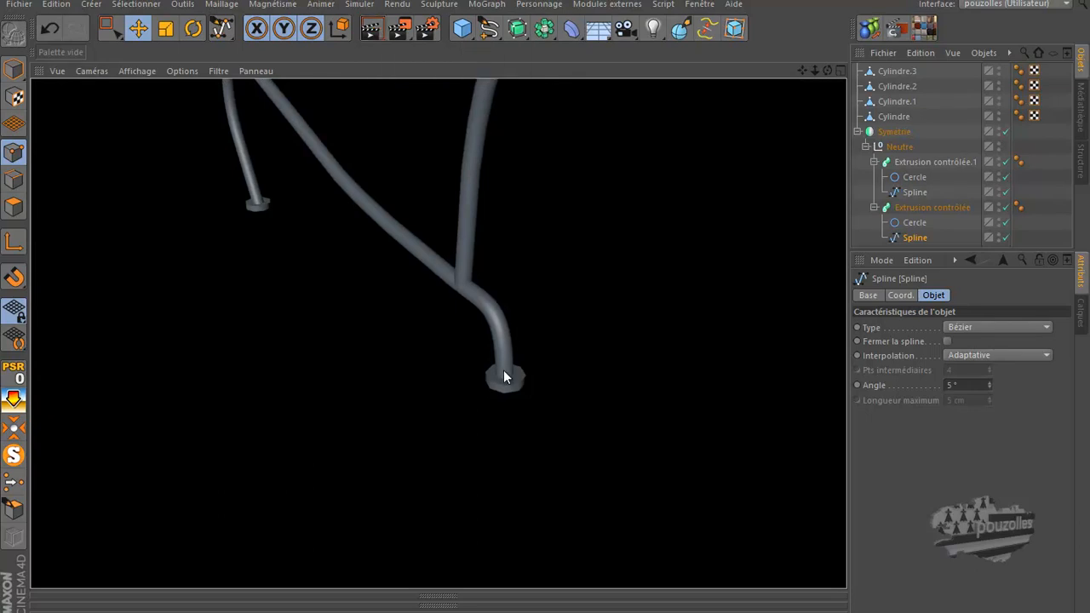
{"action": "scroll", "coordinate": [505, 379], "scroll_direction": "down", "scroll_amount": 3}
{"action": "scroll", "coordinate": [509, 385], "scroll_direction": "down", "scroll_amount": 2}
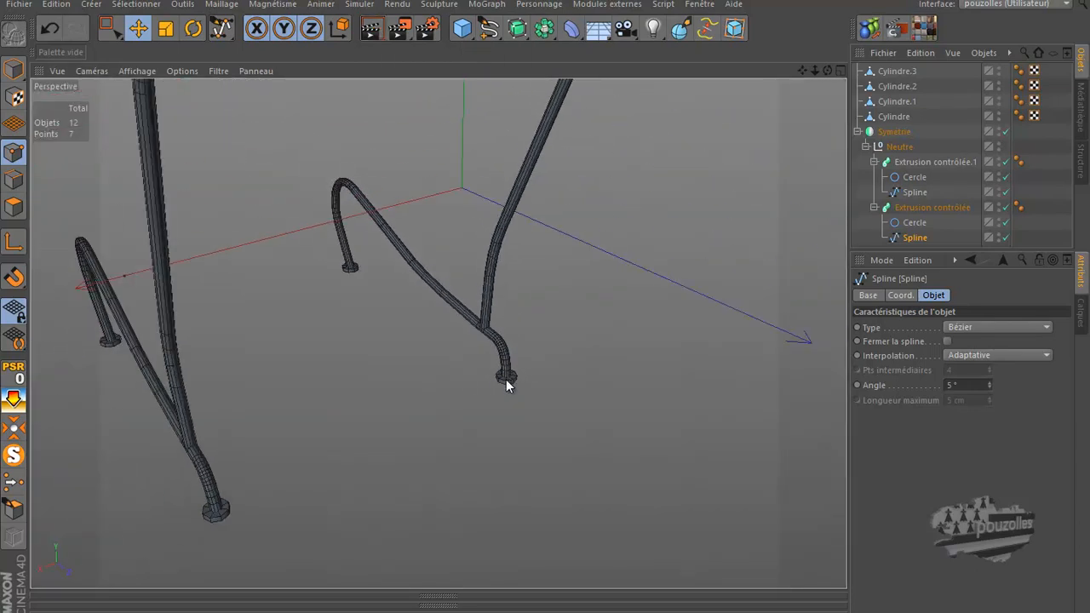
{"action": "scroll", "coordinate": [505, 383], "scroll_direction": "down", "scroll_amount": 3}
{"action": "left_click_drag", "start_coordinate": [826, 71], "coordinate": [684, 246]}
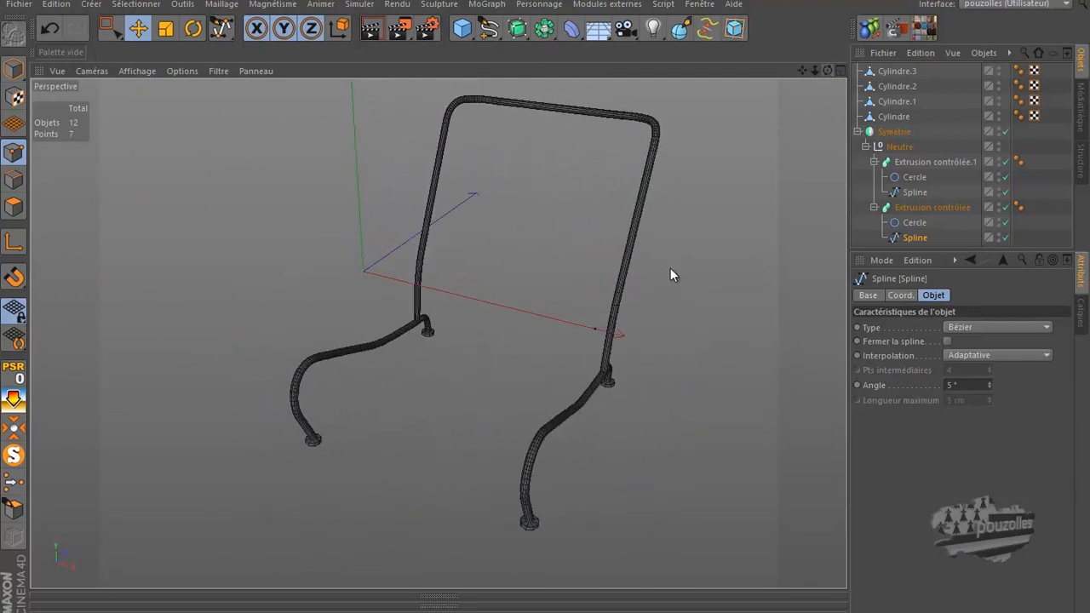
{"action": "scroll", "coordinate": [608, 382], "scroll_direction": "up", "scroll_amount": 4}
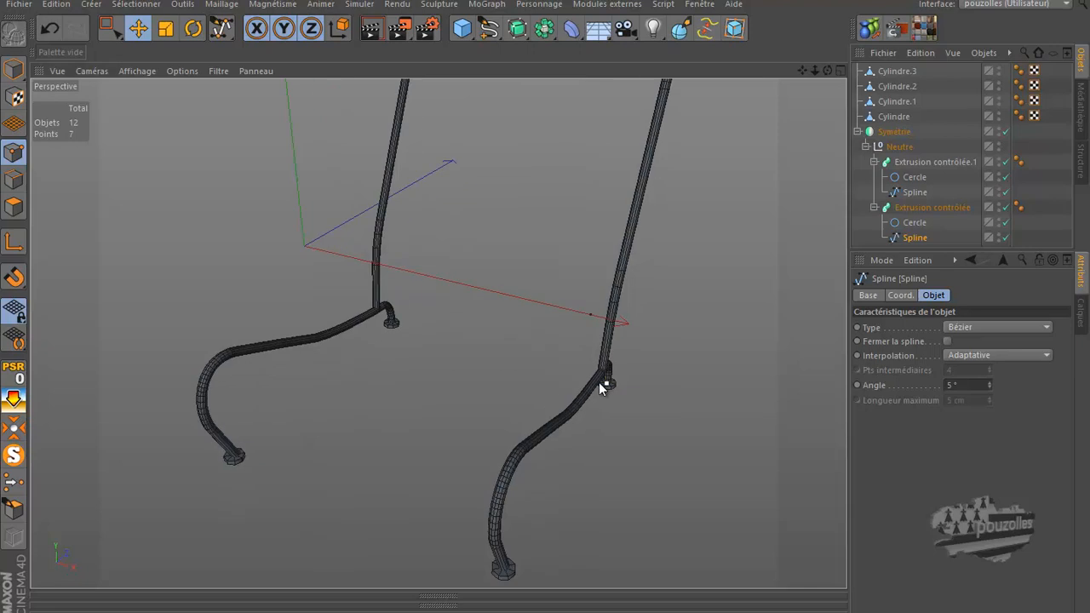
{"action": "middle_click", "coordinate": [352, 427]}
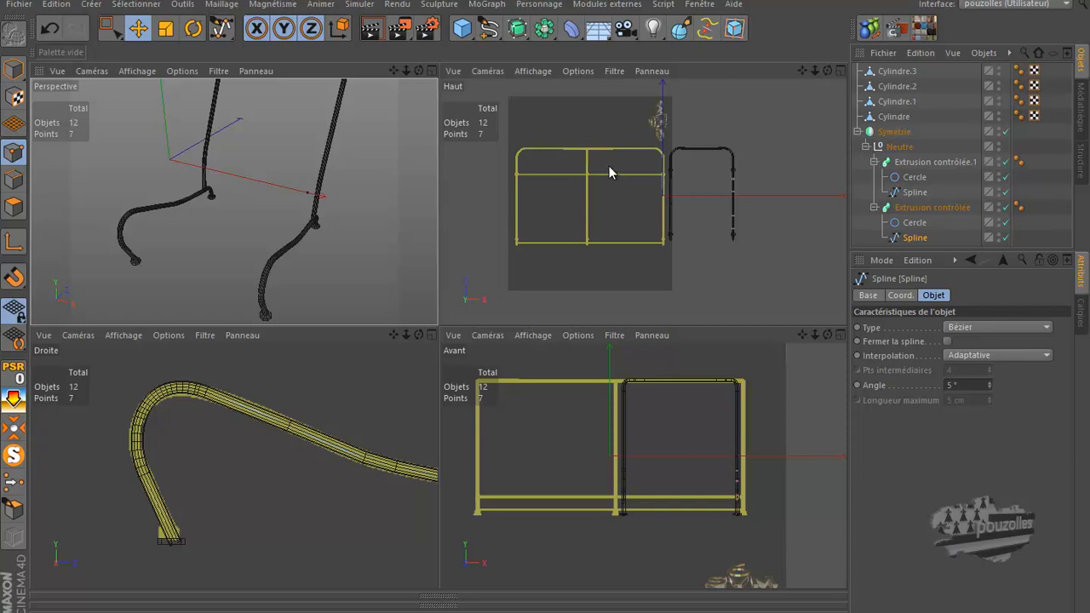
{"action": "right_click_drag", "start_coordinate": [348, 241], "coordinate": [295, 260], "text": "alt"}
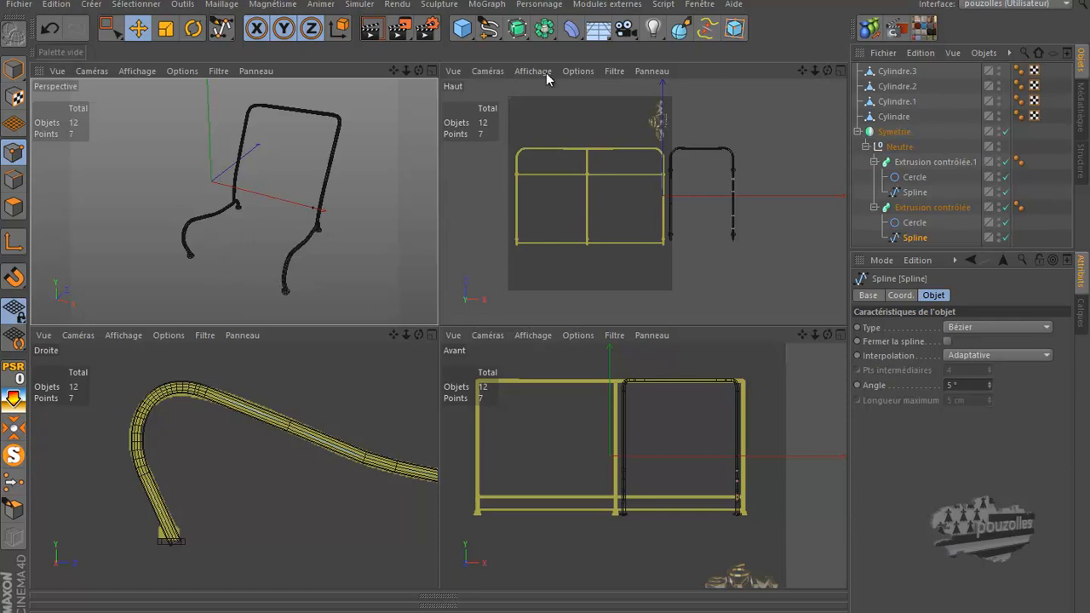
Add a new cylinder for a crossbar, oriented along +X with 8 rotation segments.
{"action": "left_click", "coordinate": [462, 28]}
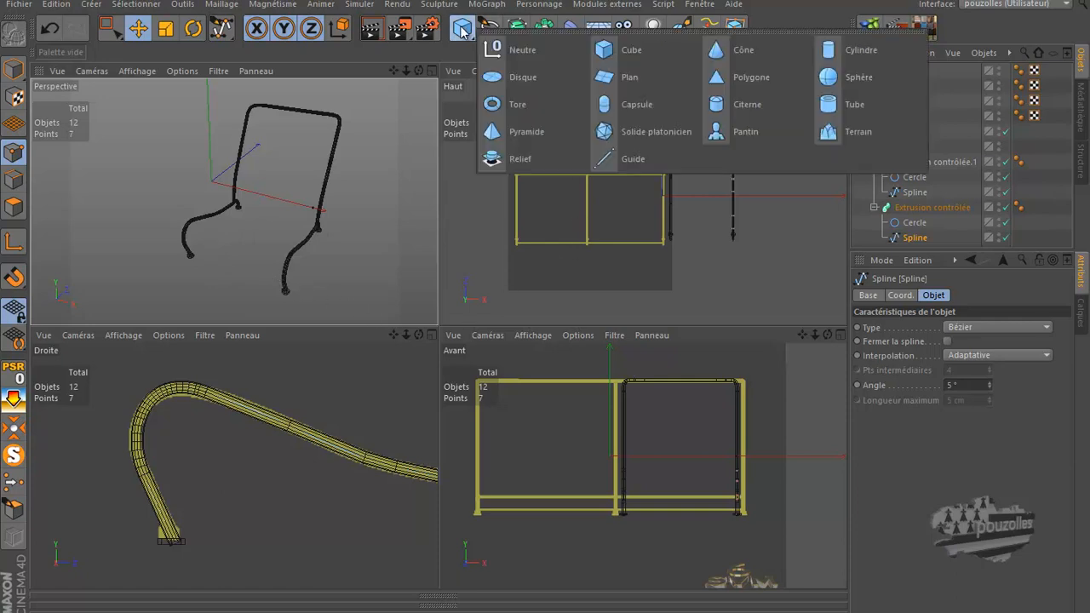
{"action": "left_click", "coordinate": [843, 50]}
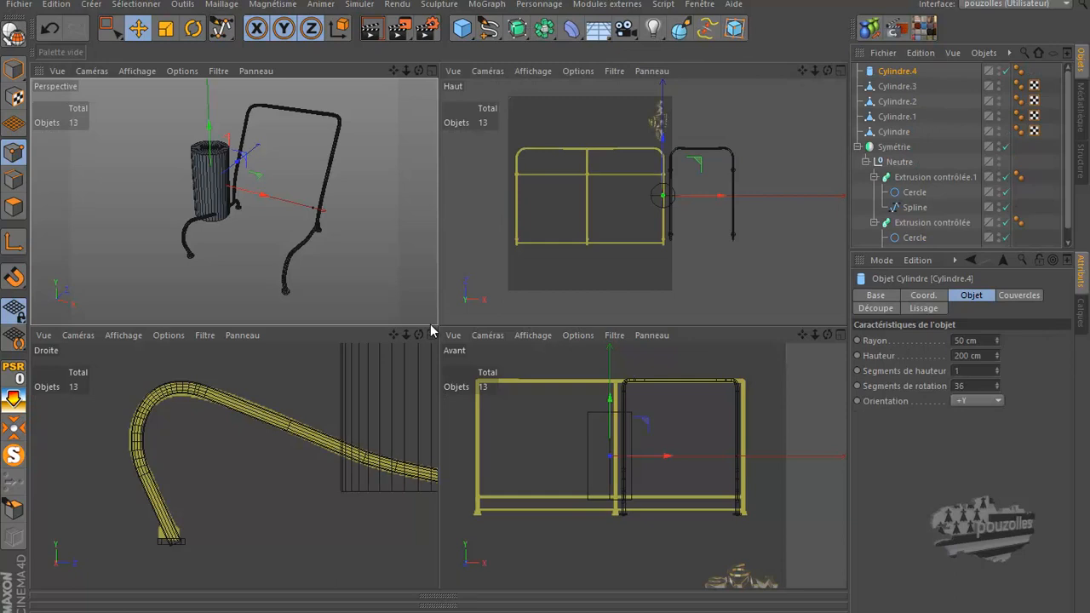
{"action": "middle_click", "coordinate": [280, 452]}
{"action": "scroll", "coordinate": [245, 451], "scroll_direction": "down", "scroll_amount": 5}
{"action": "scroll", "coordinate": [242, 454], "scroll_direction": "down", "scroll_amount": 2}
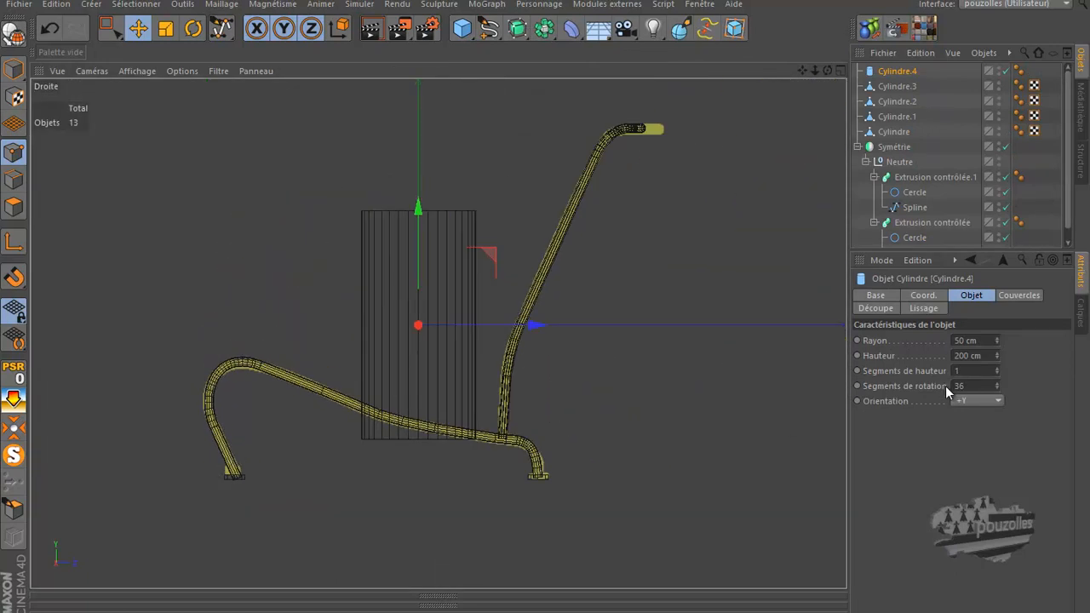
{"action": "left_click", "coordinate": [976, 400]}
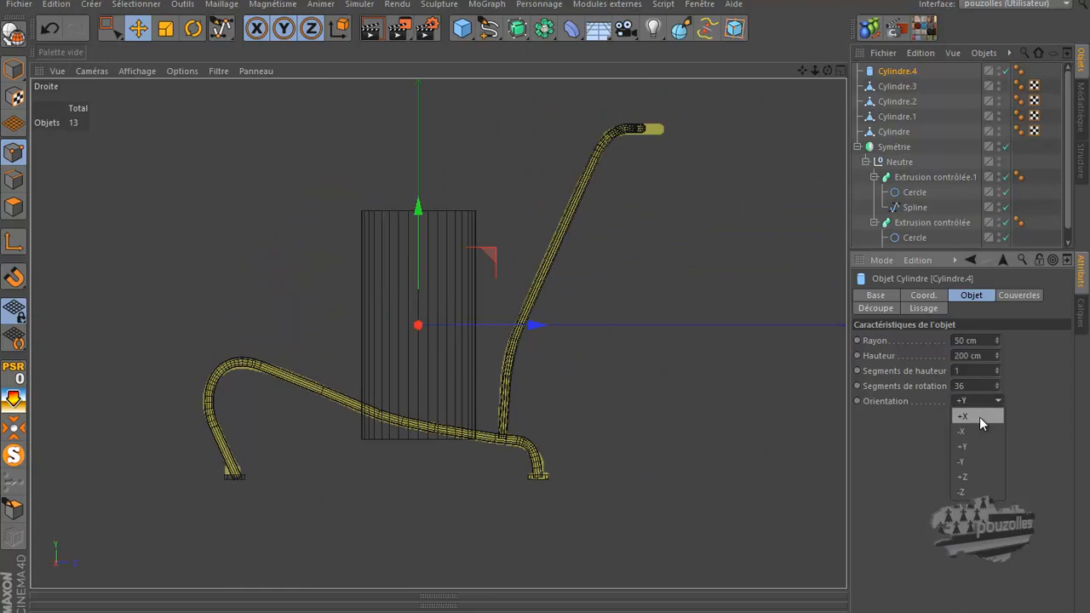
{"action": "left_click", "coordinate": [979, 417]}
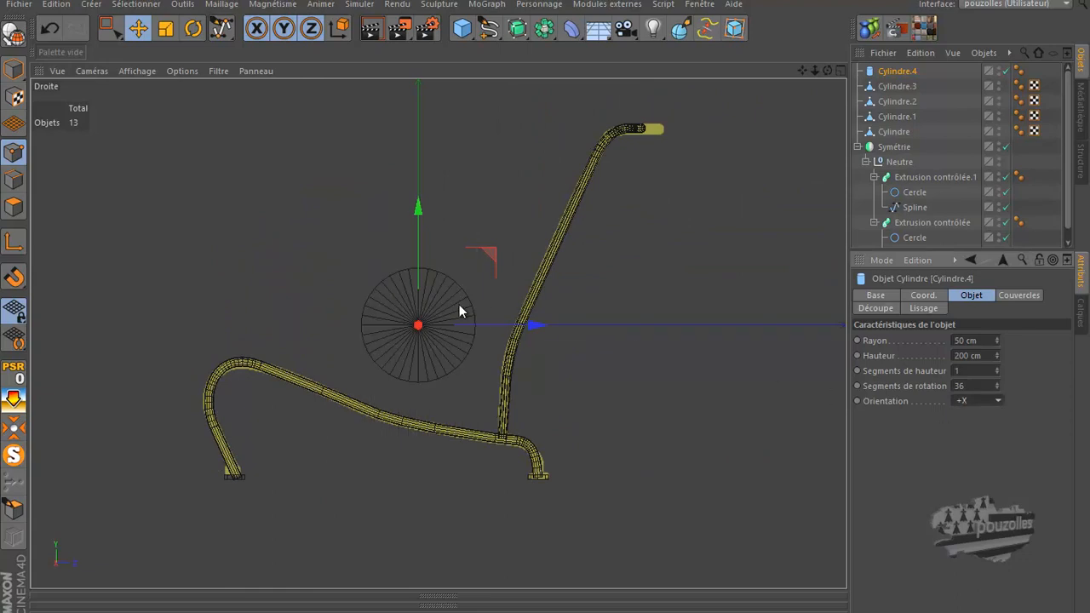
{"action": "double_click", "coordinate": [958, 386]}
{"action": "type", "text": "8"}
{"action": "key", "text": "Return"}
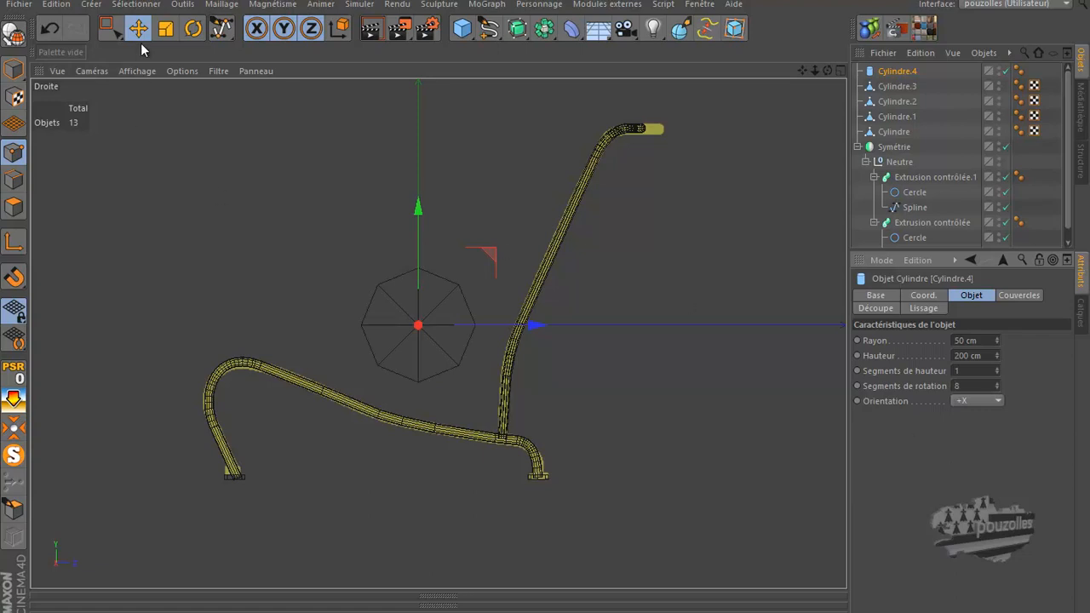
Scale the new cylinder down to roughly tube size and set its radius to 4 cm.
{"action": "left_click", "coordinate": [165, 28]}
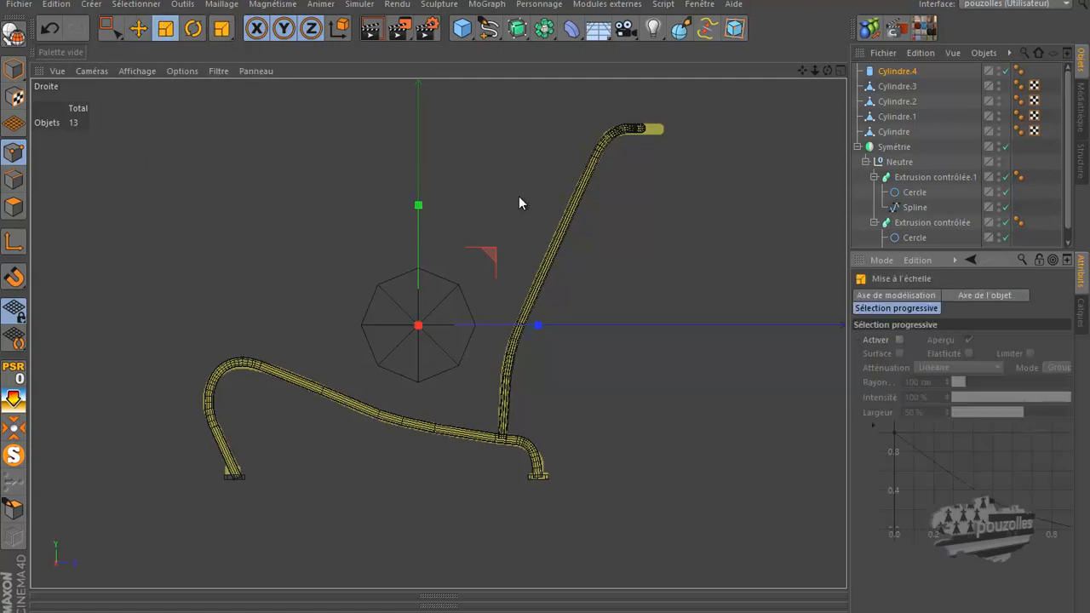
{"action": "left_click_drag", "start_coordinate": [507, 218], "coordinate": [155, 484]}
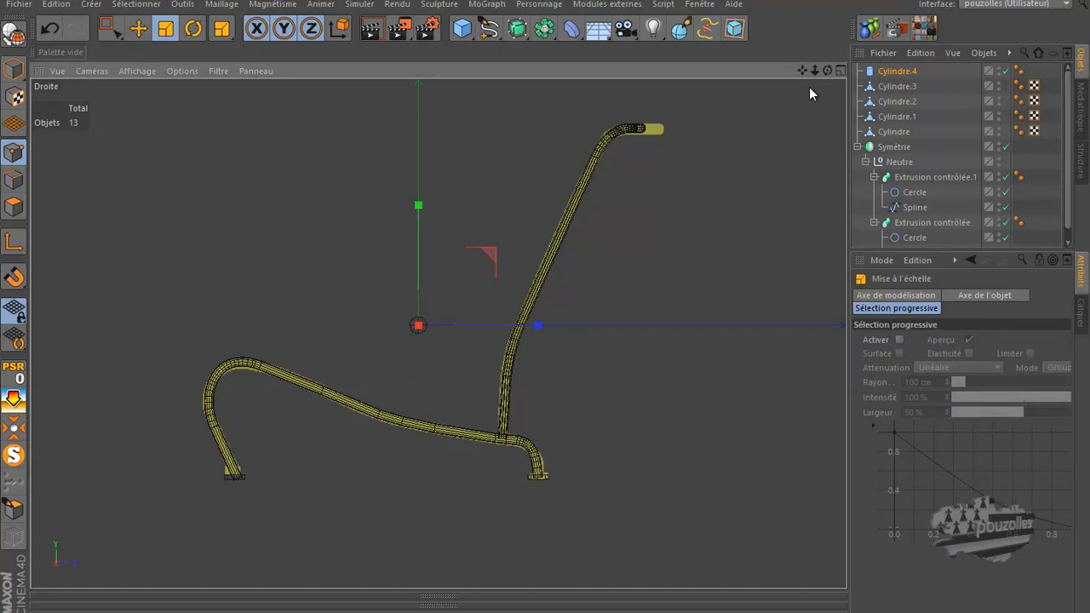
{"action": "left_click", "coordinate": [897, 72]}
{"action": "double_click", "coordinate": [972, 339]}
{"action": "type", "text": "4"}
{"action": "key", "text": "Return"}
Move the cylinder in the side view onto the junction of the backrest tube and the seat tube.
{"action": "scroll", "coordinate": [420, 324], "scroll_direction": "up", "scroll_amount": 3}
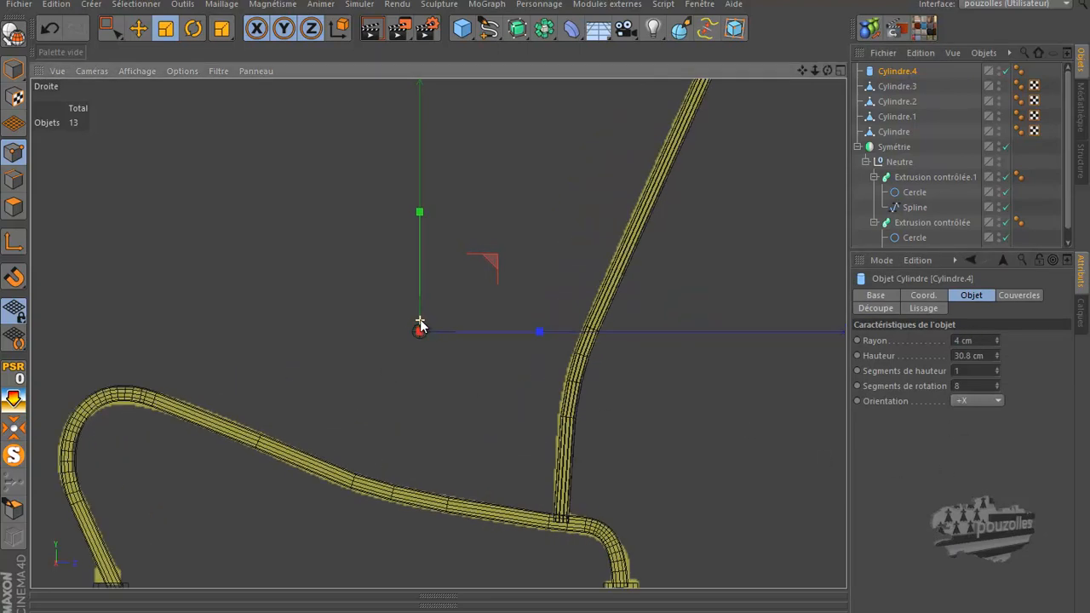
{"action": "left_click", "coordinate": [138, 28]}
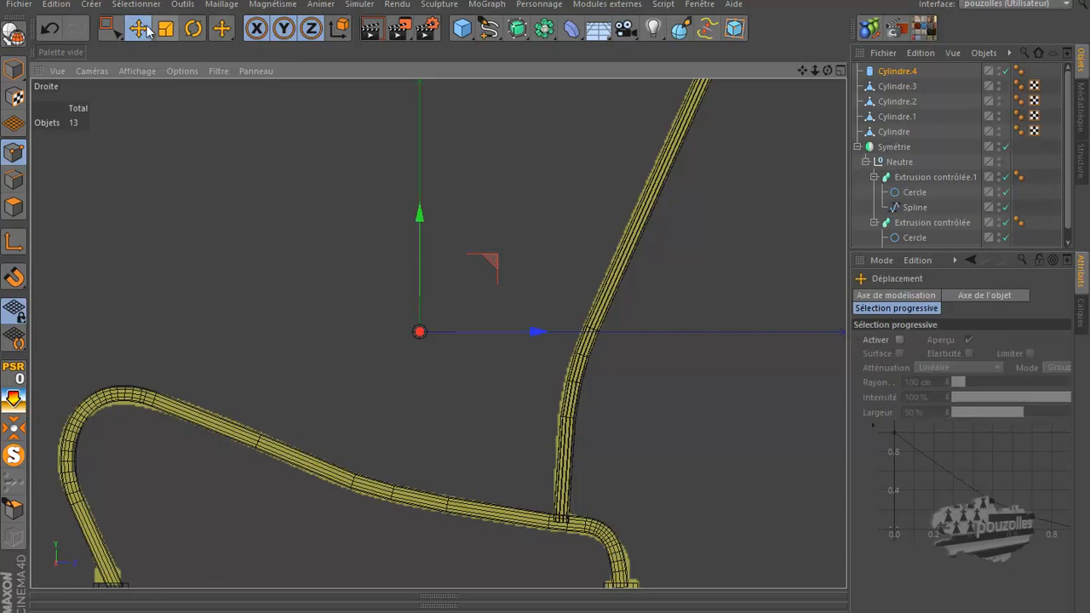
{"action": "left_click", "coordinate": [14, 69]}
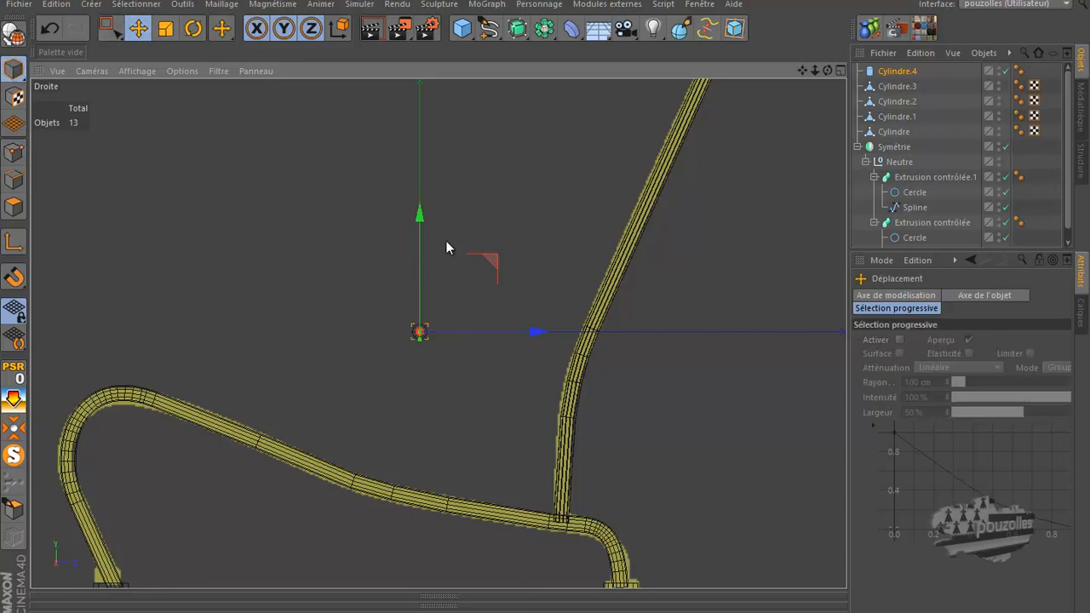
{"action": "left_click_drag", "start_coordinate": [492, 261], "coordinate": [633, 451]}
{"action": "scroll", "coordinate": [576, 550], "scroll_direction": "up", "scroll_amount": 6}
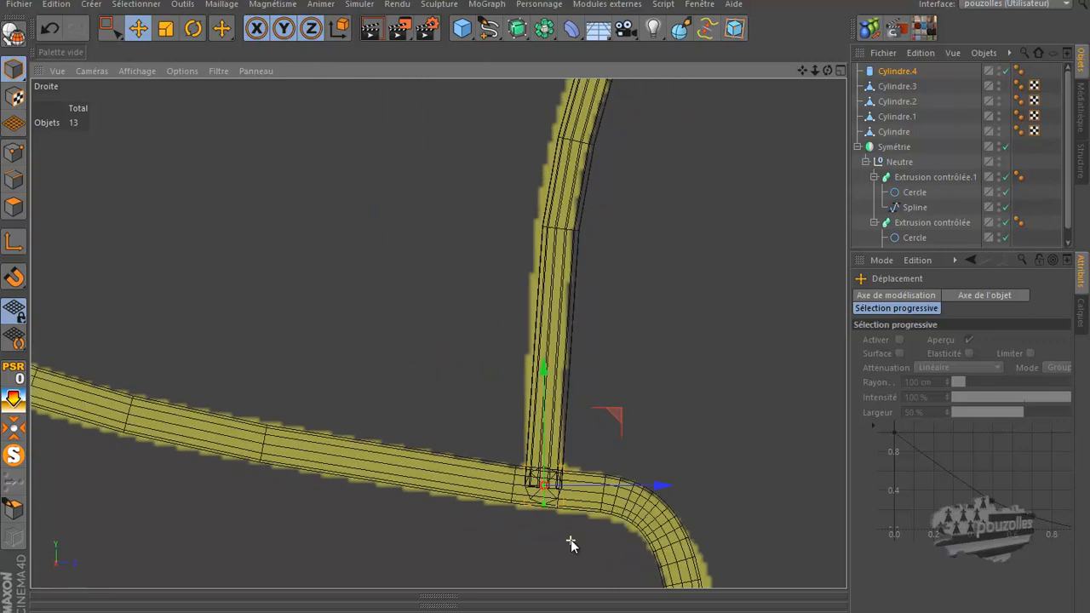
{"action": "left_click_drag", "start_coordinate": [610, 406], "coordinate": [599, 405]}
Move the cylinder along X in perspective so it sits between the two side tubes.
{"action": "middle_click", "coordinate": [439, 360]}
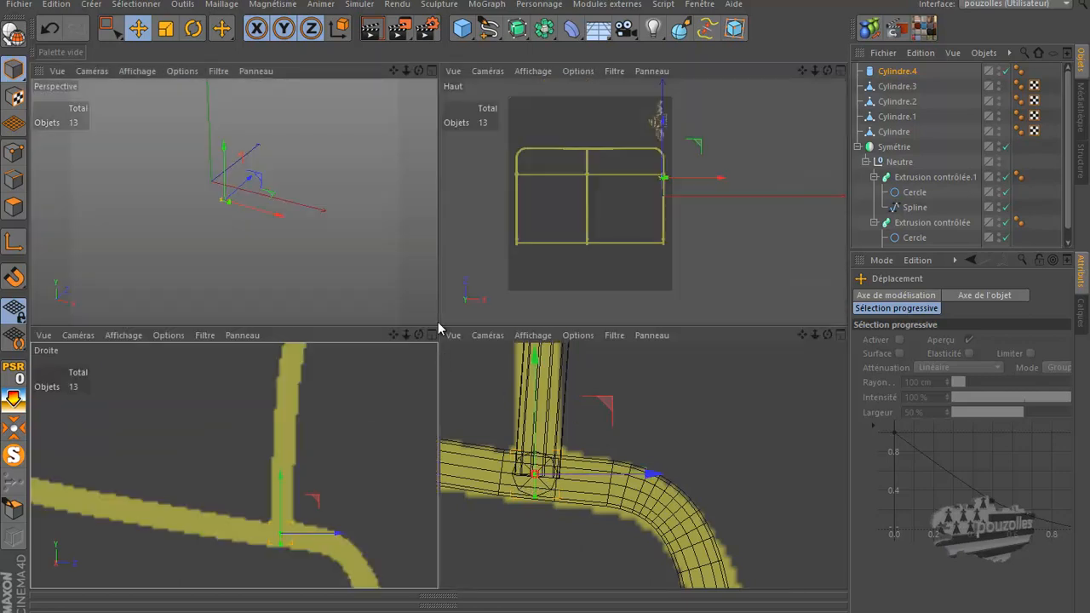
{"action": "middle_click", "coordinate": [379, 281]}
{"action": "left_click_drag", "start_coordinate": [534, 361], "coordinate": [635, 406]}
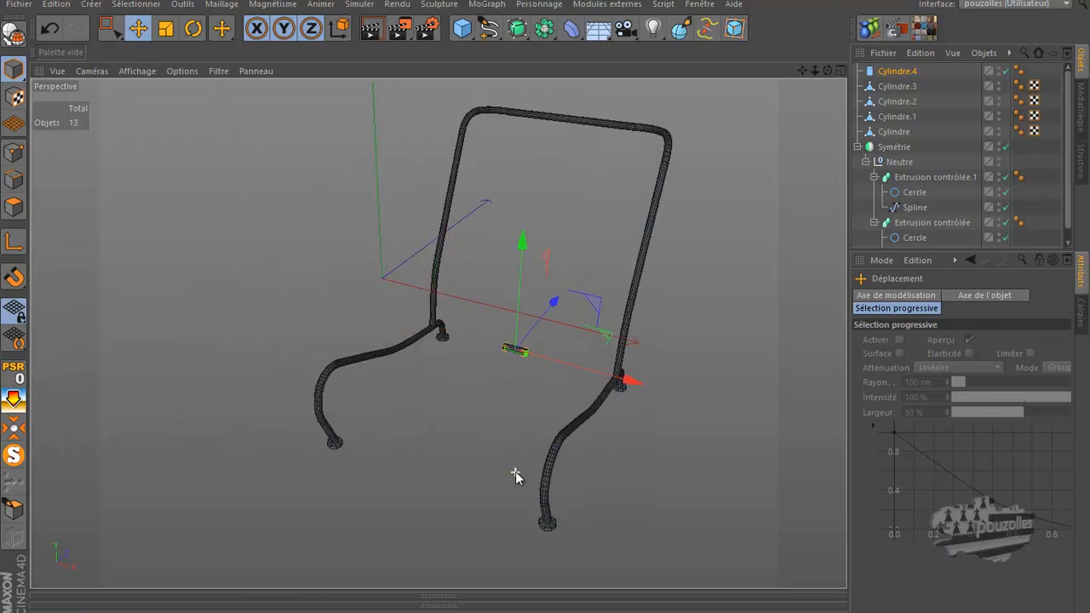
Turn off the caps of the crossbar cylinder so both of its ends are open.
{"action": "middle_click", "coordinate": [493, 487]}
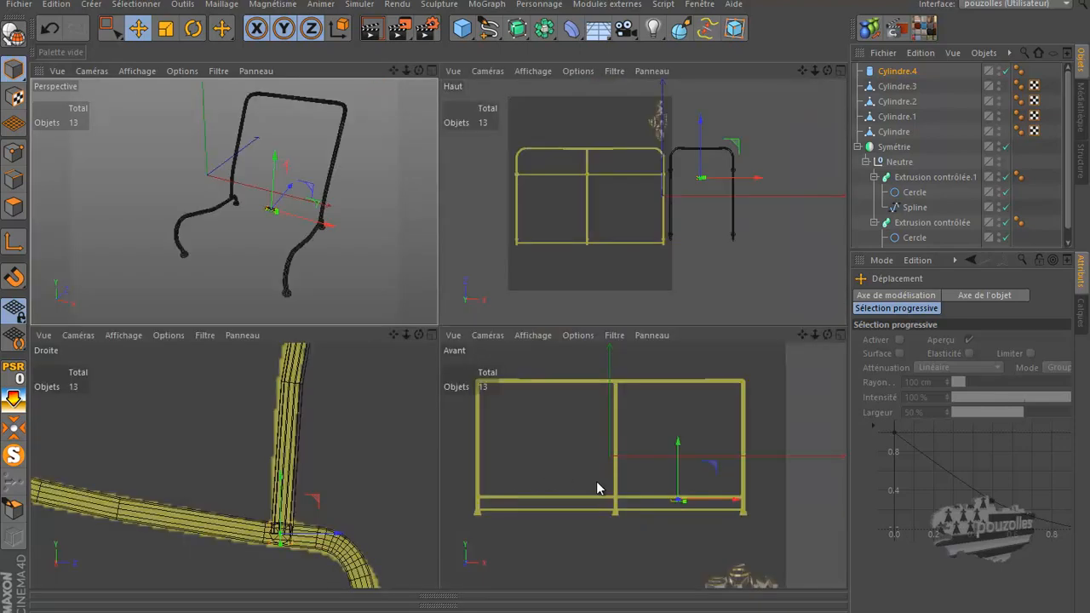
{"action": "middle_click", "coordinate": [599, 482]}
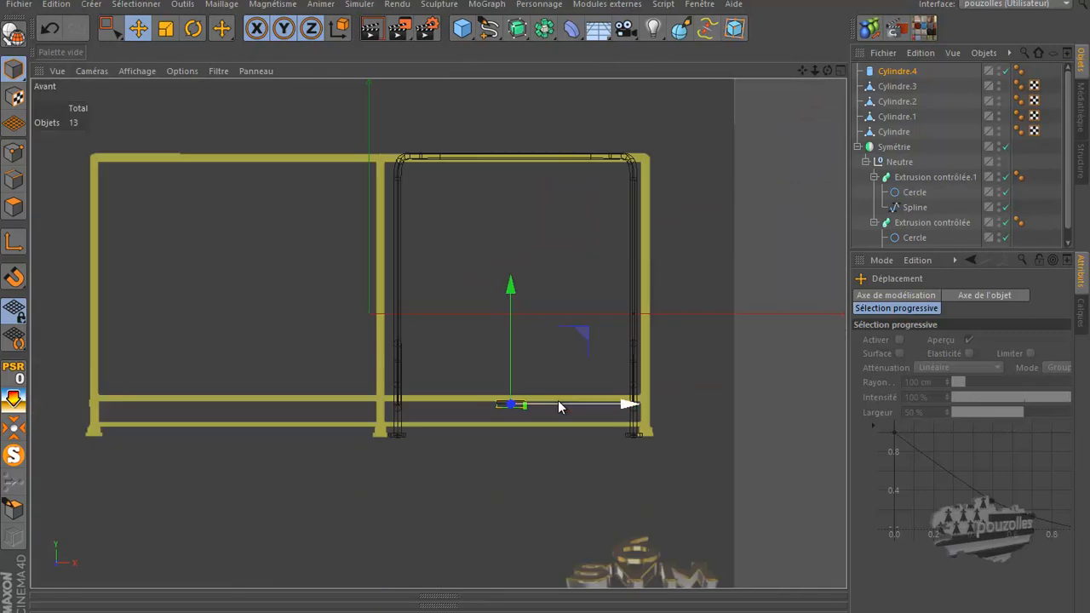
{"action": "scroll", "coordinate": [537, 409], "scroll_direction": "up", "scroll_amount": 6}
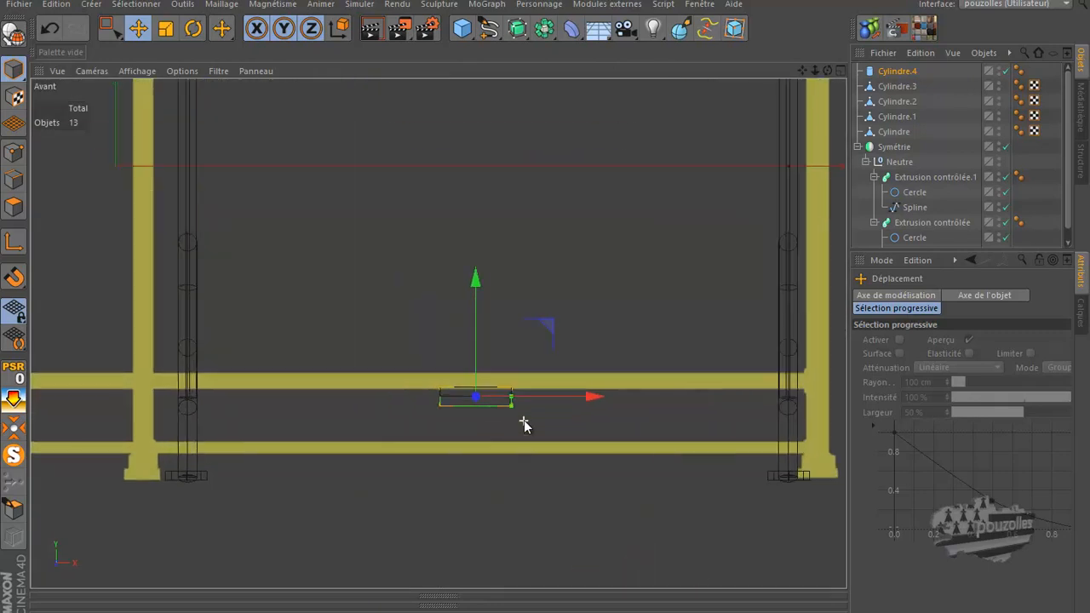
{"action": "scroll", "coordinate": [524, 422], "scroll_direction": "up", "scroll_amount": 4}
{"action": "middle_click", "coordinate": [523, 421]}
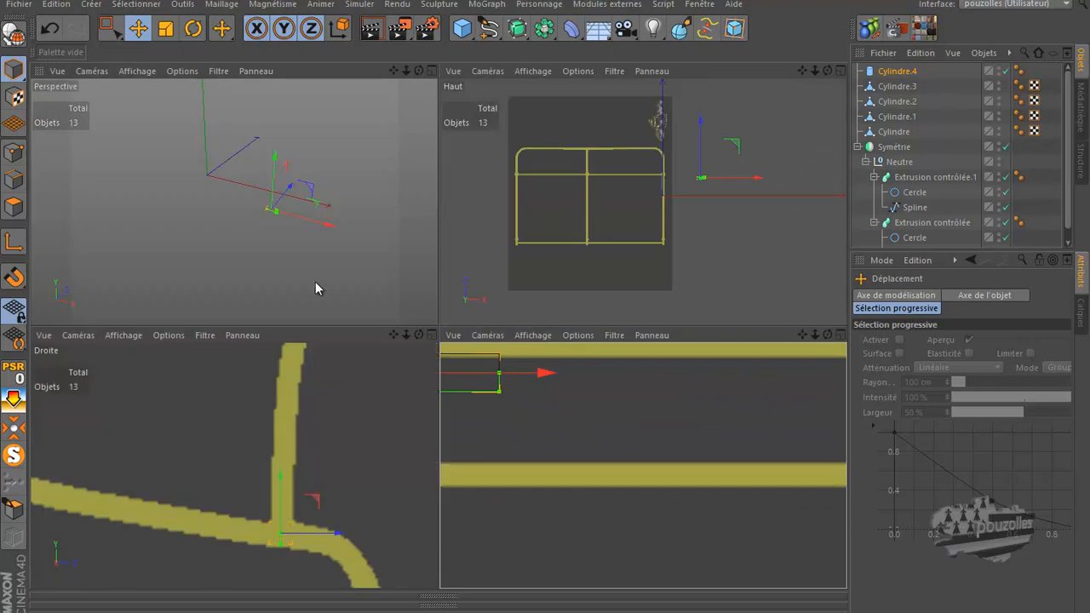
{"action": "middle_click", "coordinate": [290, 245]}
{"action": "scroll", "coordinate": [553, 358], "scroll_direction": "up", "scroll_amount": 3}
{"action": "scroll", "coordinate": [520, 373], "scroll_direction": "up", "scroll_amount": 5}
{"action": "scroll", "coordinate": [518, 367], "scroll_direction": "up", "scroll_amount": 8}
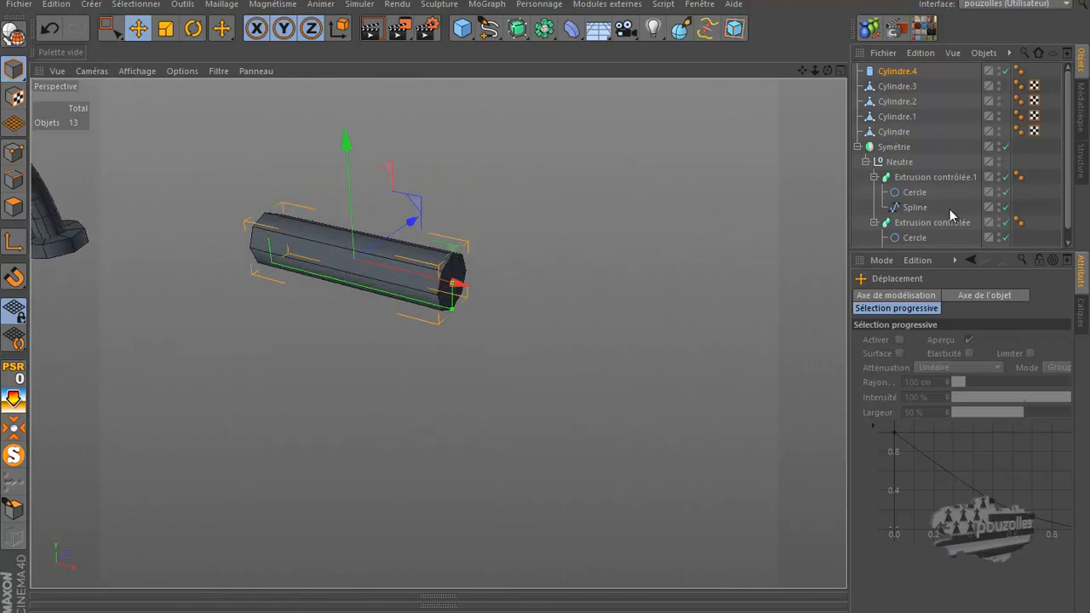
{"action": "left_click", "coordinate": [903, 73]}
{"action": "left_click", "coordinate": [1014, 296]}
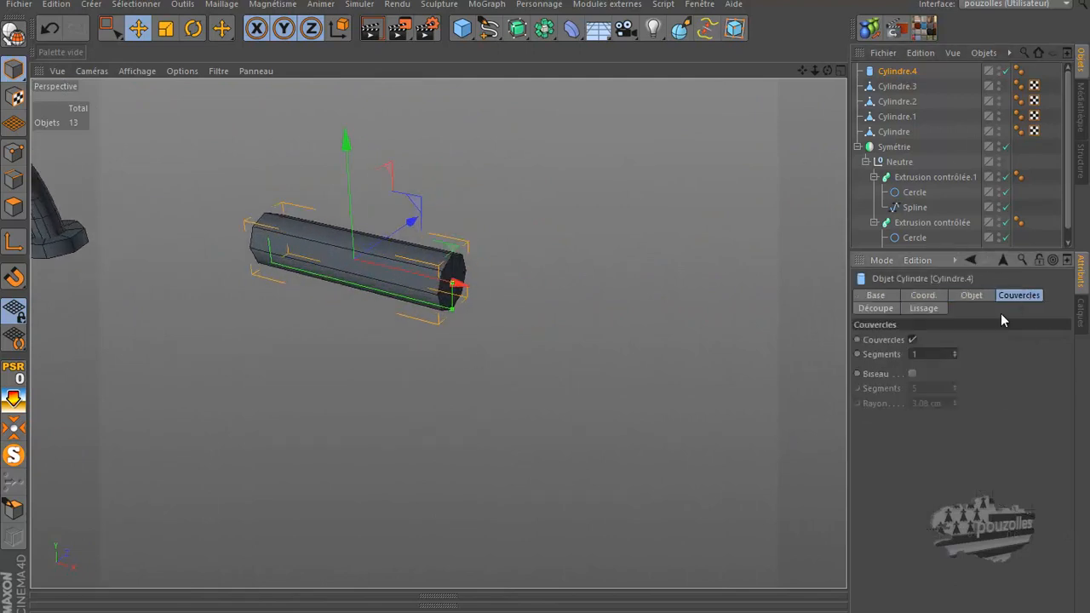
{"action": "left_click", "coordinate": [912, 340]}
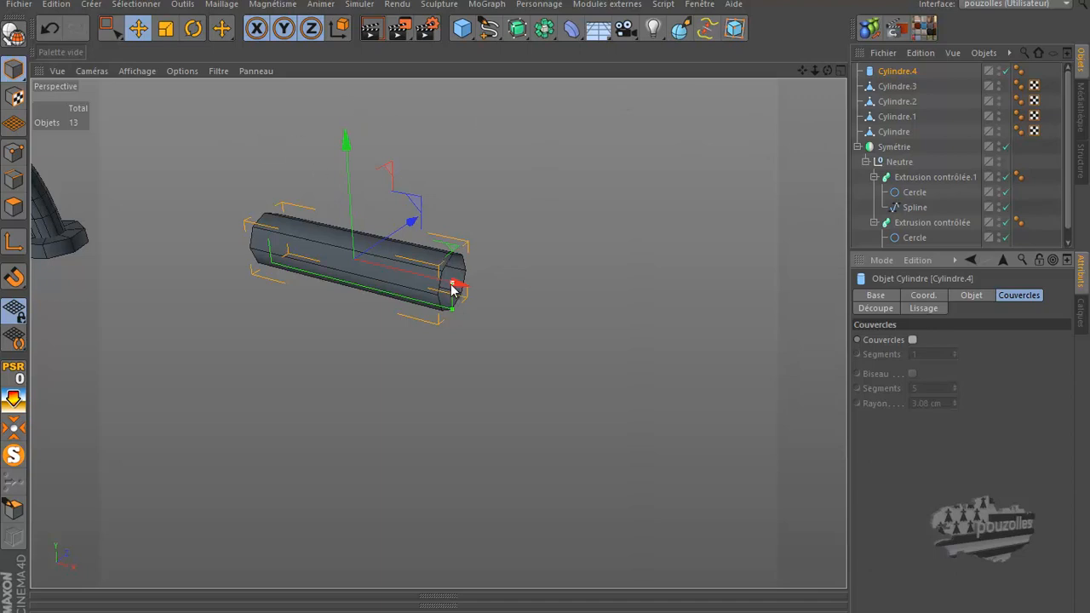
Lengthen the cylinder to span both side tubes, centre it between them and raise it onto the template's upper lower-crossbar line in front view.
{"action": "left_click_drag", "start_coordinate": [453, 289], "coordinate": [562, 317]}
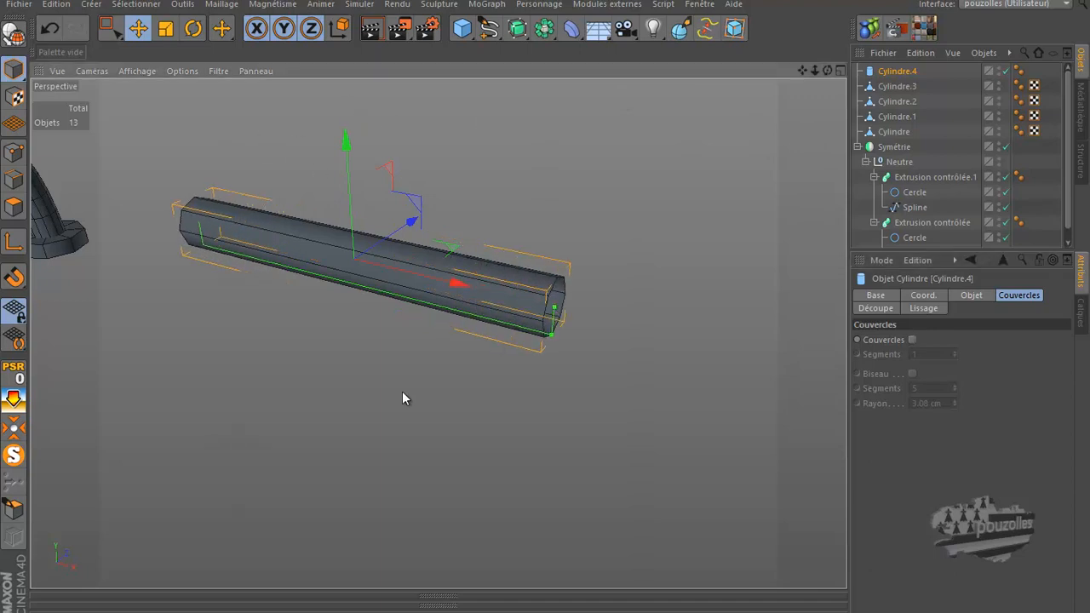
{"action": "middle_click", "coordinate": [403, 393]}
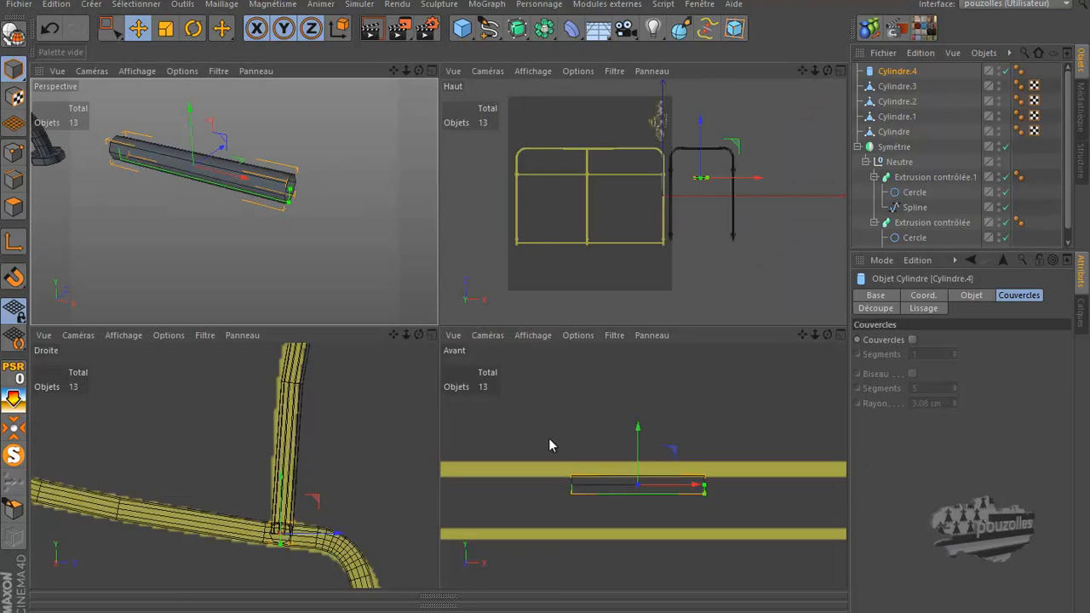
{"action": "middle_click", "coordinate": [543, 392]}
{"action": "scroll", "coordinate": [537, 374], "scroll_direction": "down", "scroll_amount": 5}
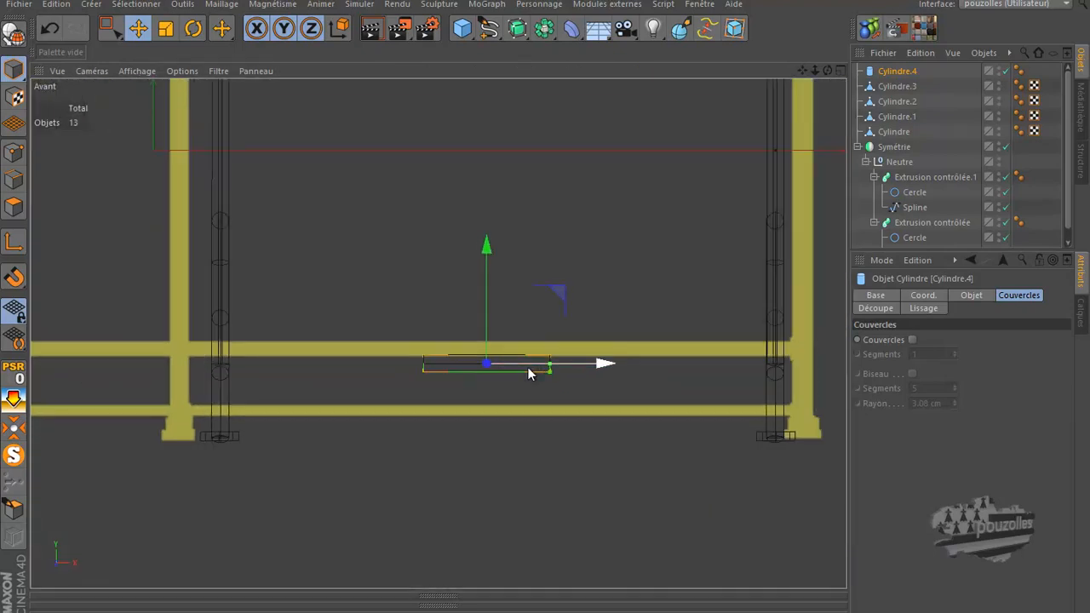
{"action": "left_click_drag", "start_coordinate": [549, 368], "coordinate": [737, 387]}
{"action": "left_click_drag", "start_coordinate": [610, 363], "coordinate": [618, 364]}
{"action": "left_click_drag", "start_coordinate": [499, 289], "coordinate": [499, 278]}
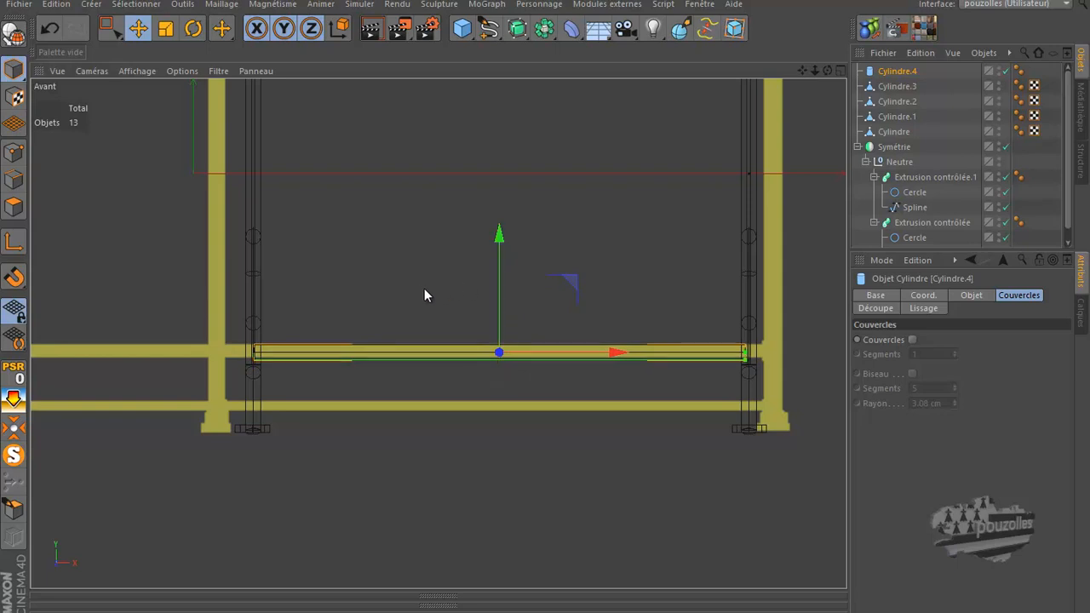
Shift the crossbar cylinder along Z in the side view to centre it in the backrest tube, and set its radius to 3.5 cm.
{"action": "middle_click", "coordinate": [420, 288]}
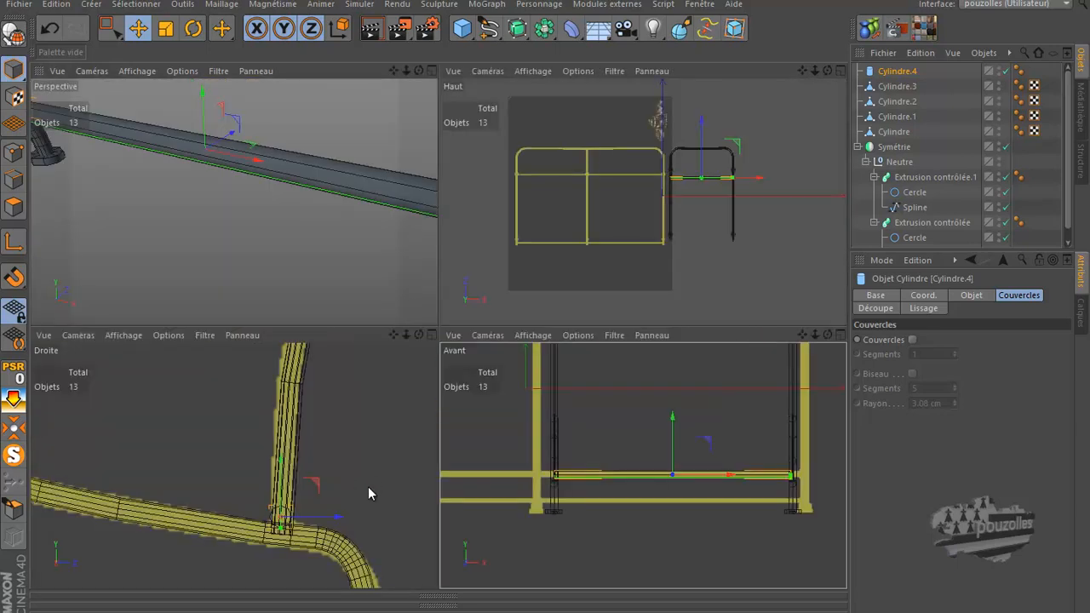
{"action": "middle_click", "coordinate": [368, 487]}
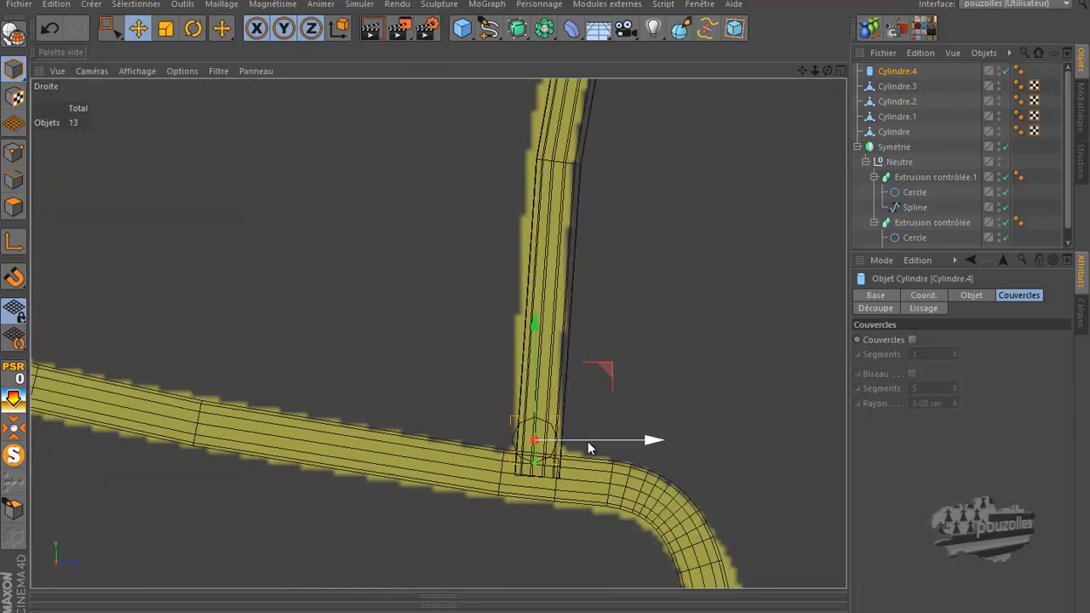
{"action": "left_click_drag", "start_coordinate": [589, 441], "coordinate": [592, 443]}
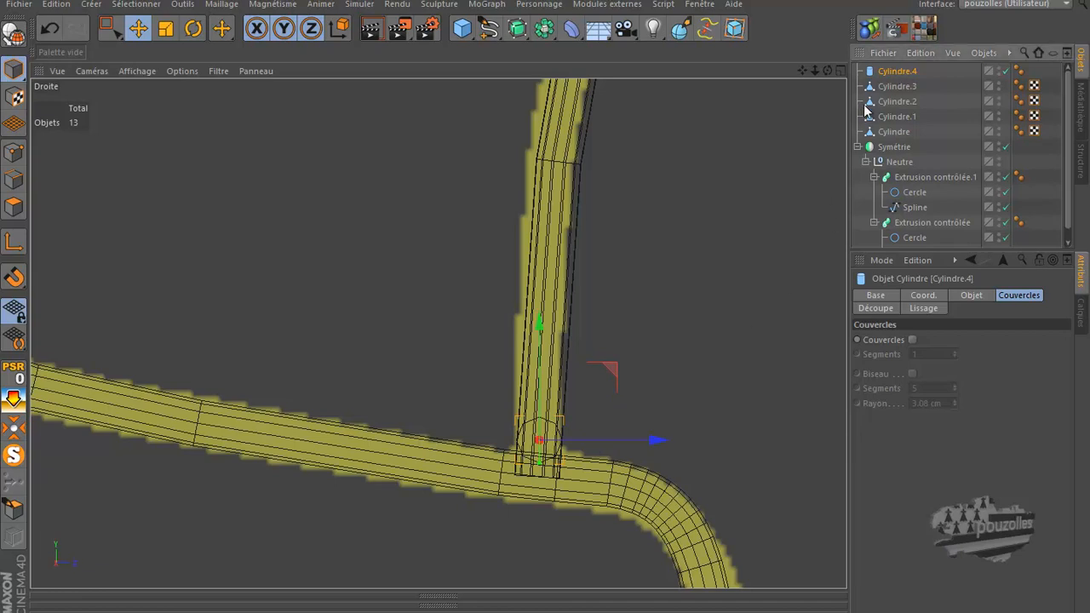
{"action": "left_click", "coordinate": [968, 296]}
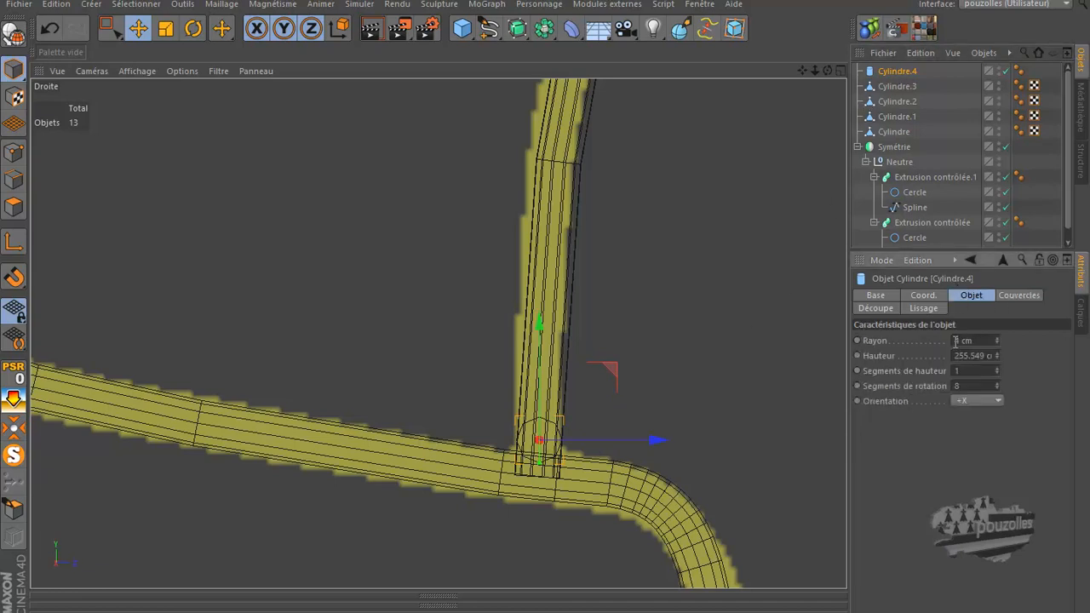
{"action": "left_click_drag", "start_coordinate": [961, 342], "coordinate": [945, 341]}
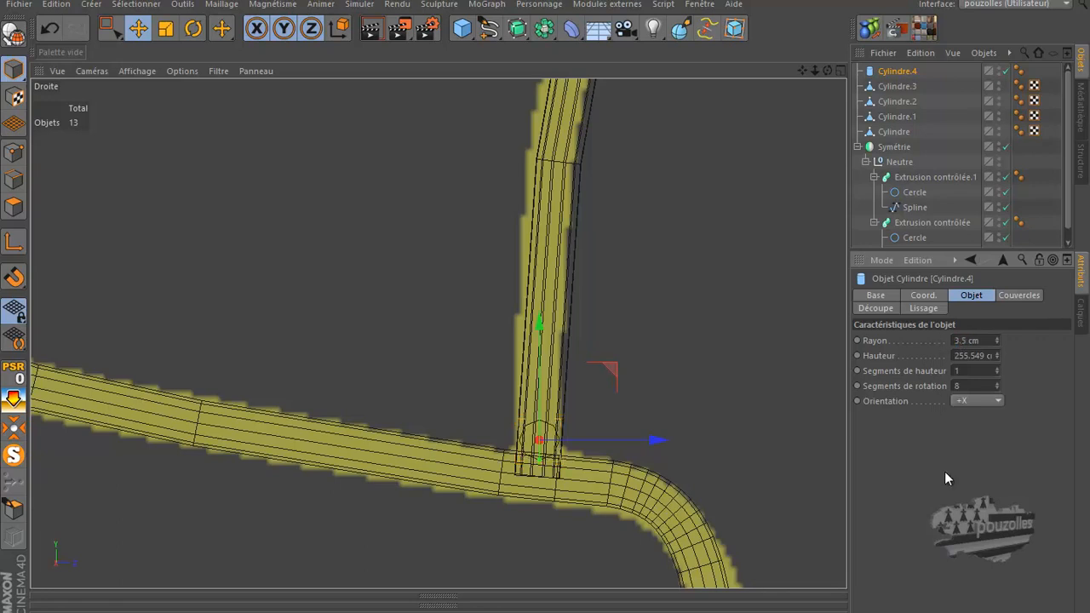
Duplicate the rear crossbar cylinder.
{"action": "middle_click", "coordinate": [348, 320]}
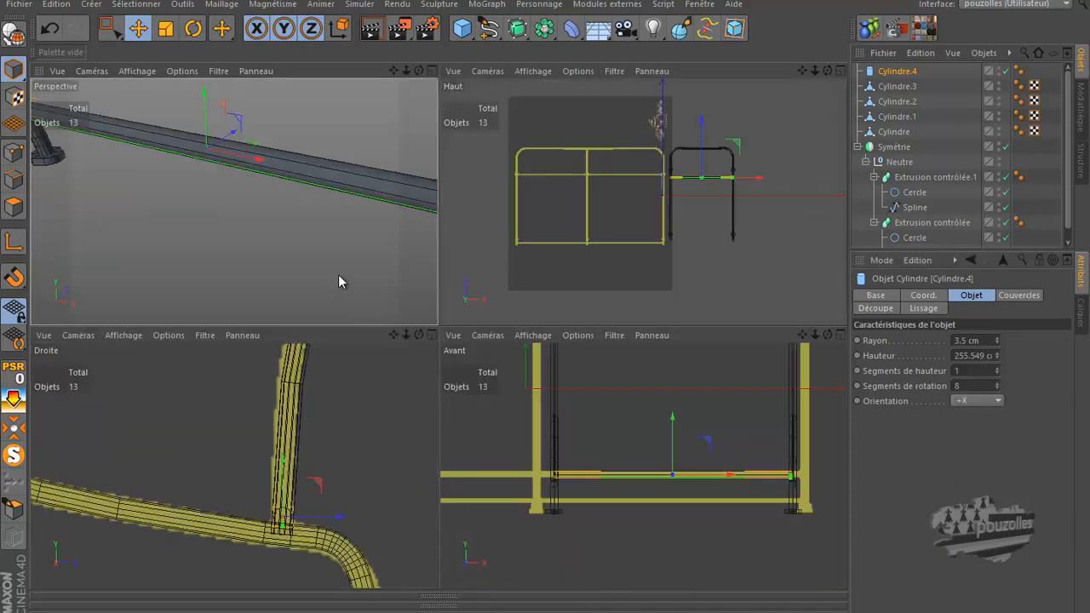
{"action": "middle_click", "coordinate": [339, 276]}
{"action": "scroll", "coordinate": [405, 280], "scroll_direction": "down", "scroll_amount": 4}
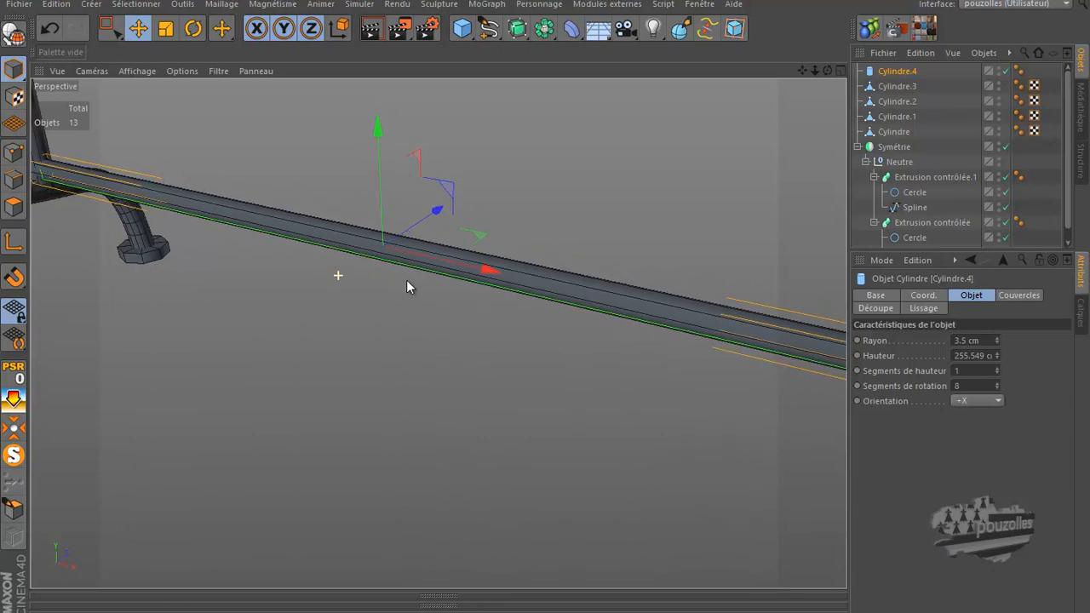
{"action": "scroll", "coordinate": [421, 278], "scroll_direction": "down", "scroll_amount": 2}
{"action": "left_click_drag", "start_coordinate": [436, 275], "coordinate": [455, 270], "text": "alt"}
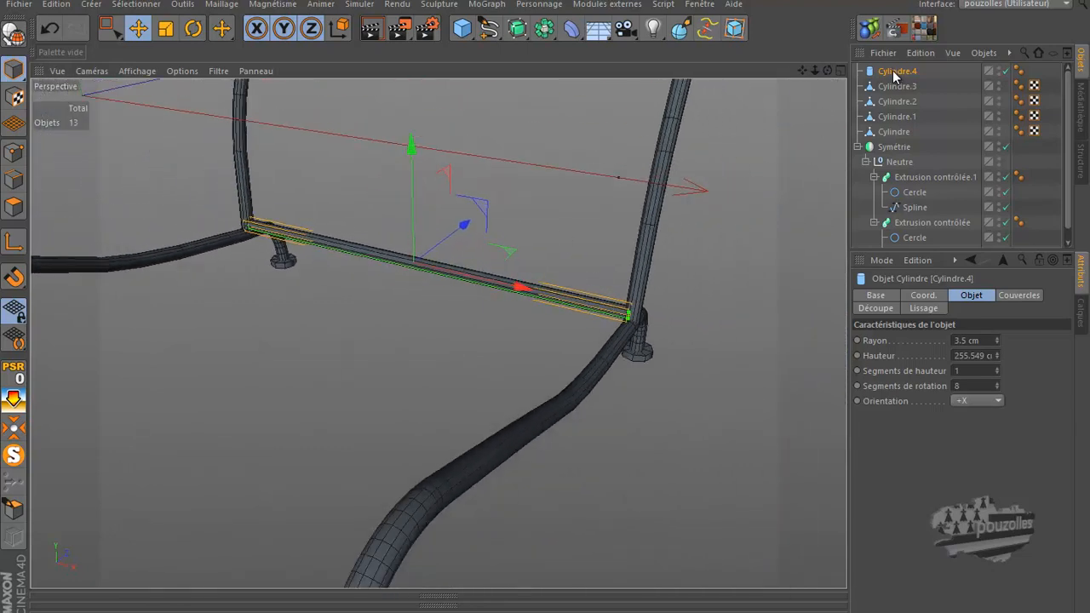
{"action": "left_click_drag", "start_coordinate": [894, 75], "coordinate": [894, 79], "text": "ctrl"}
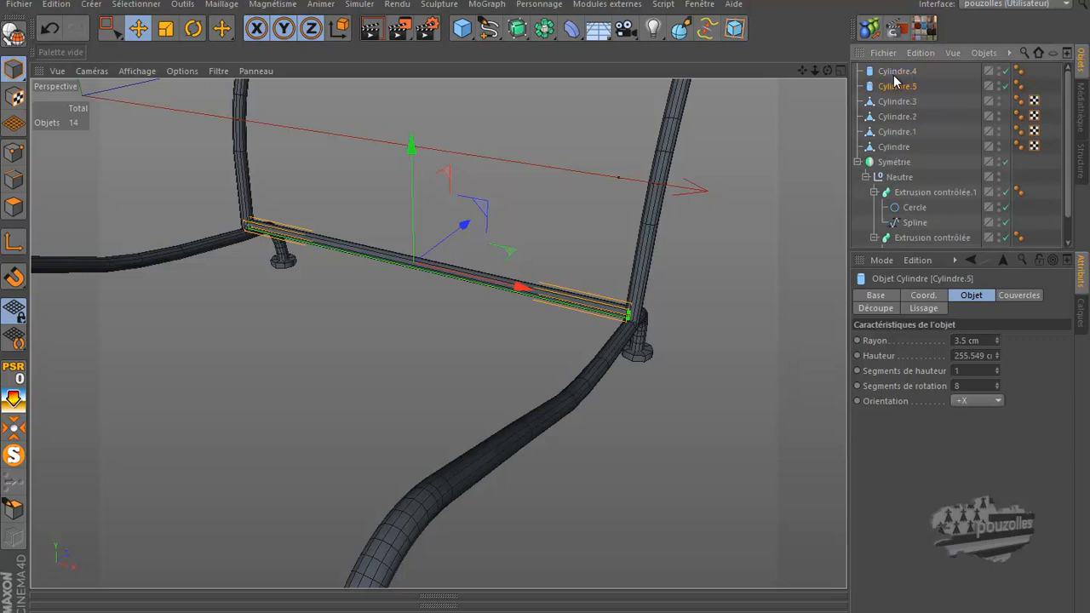
{"action": "middle_click", "coordinate": [522, 385]}
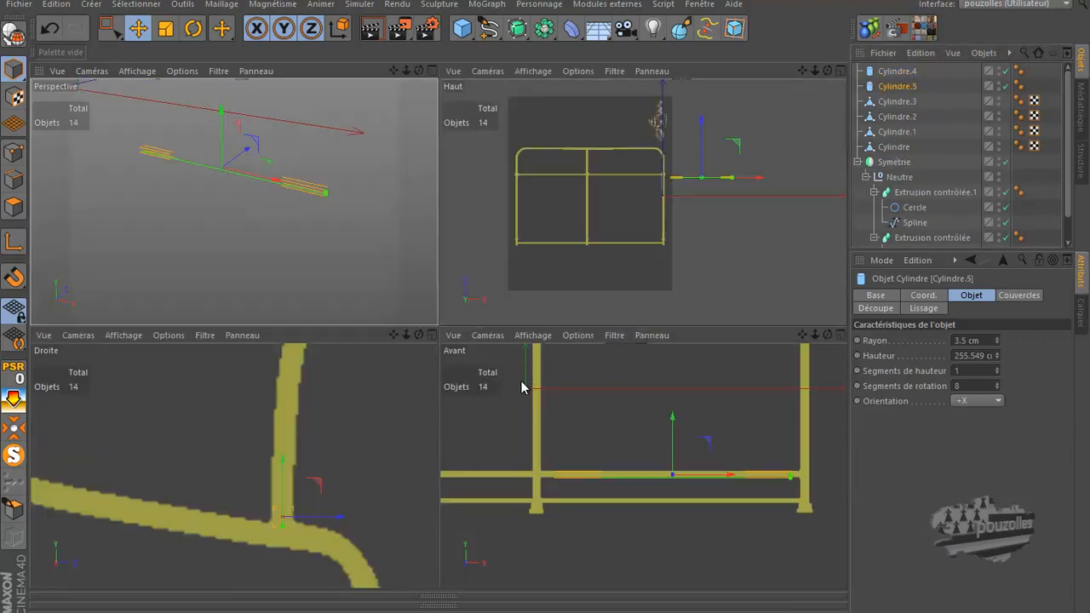
{"action": "key", "text": "Delete"}
{"action": "left_click", "coordinate": [896, 73]}
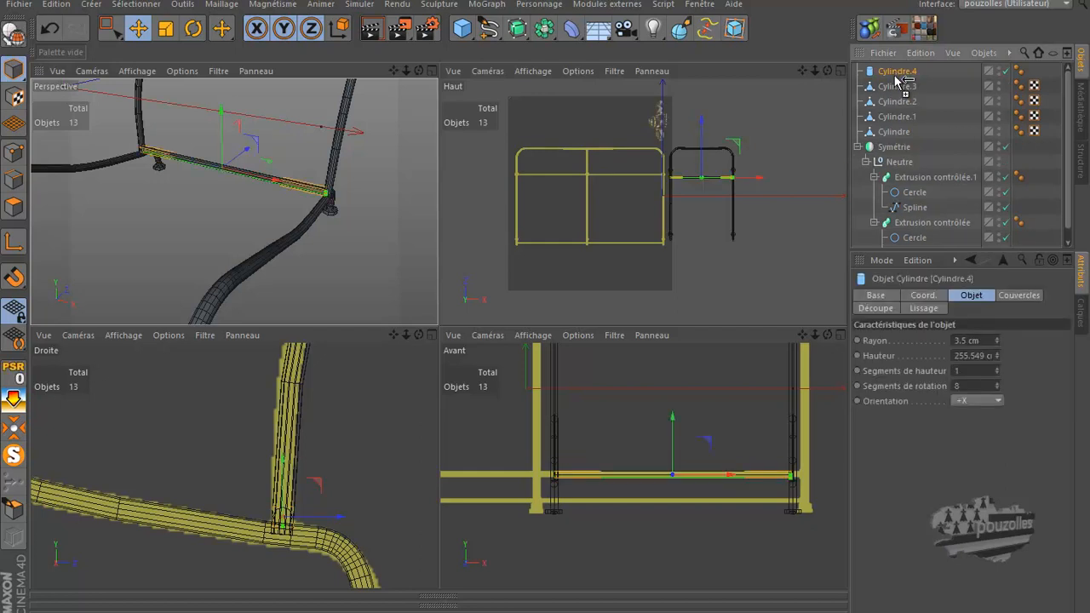
{"action": "key", "text": "ctrl+z"}
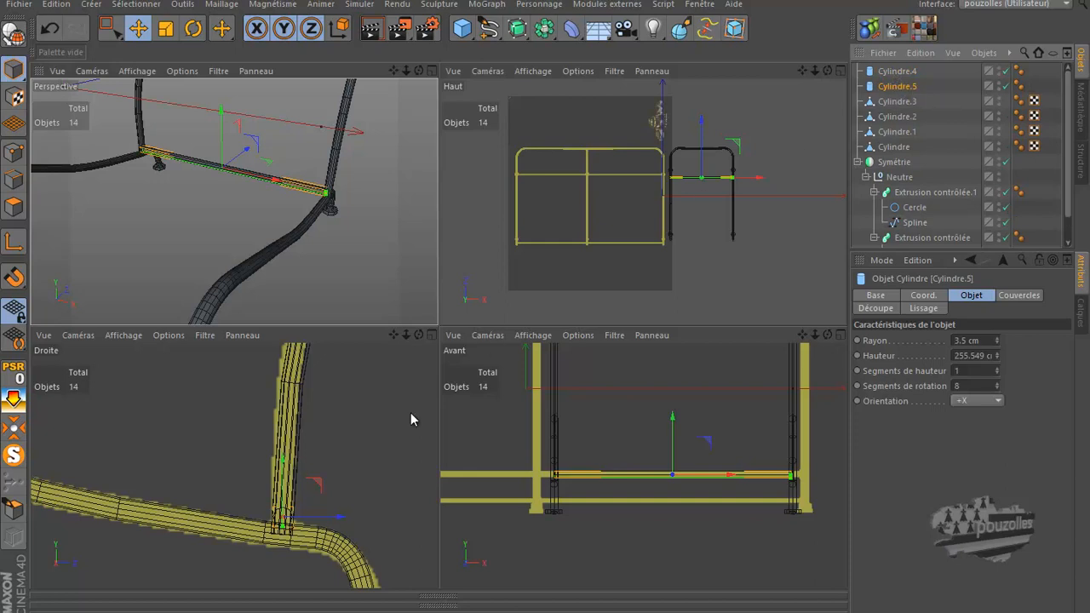
Move the duplicate crossbar to the front curve of the seat tube in side view and lower it onto the template's lowest crossbar line in front view.
{"action": "middle_click", "coordinate": [358, 461]}
{"action": "scroll", "coordinate": [403, 409], "scroll_direction": "down", "scroll_amount": 5}
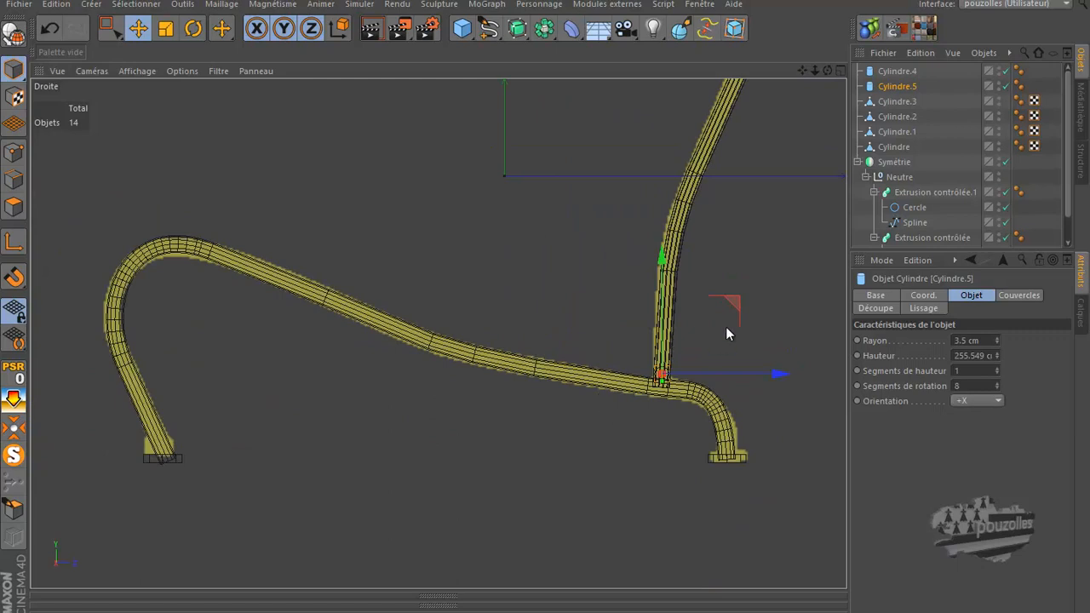
{"action": "left_click_drag", "start_coordinate": [732, 306], "coordinate": [192, 219]}
{"action": "middle_click", "coordinate": [197, 388]}
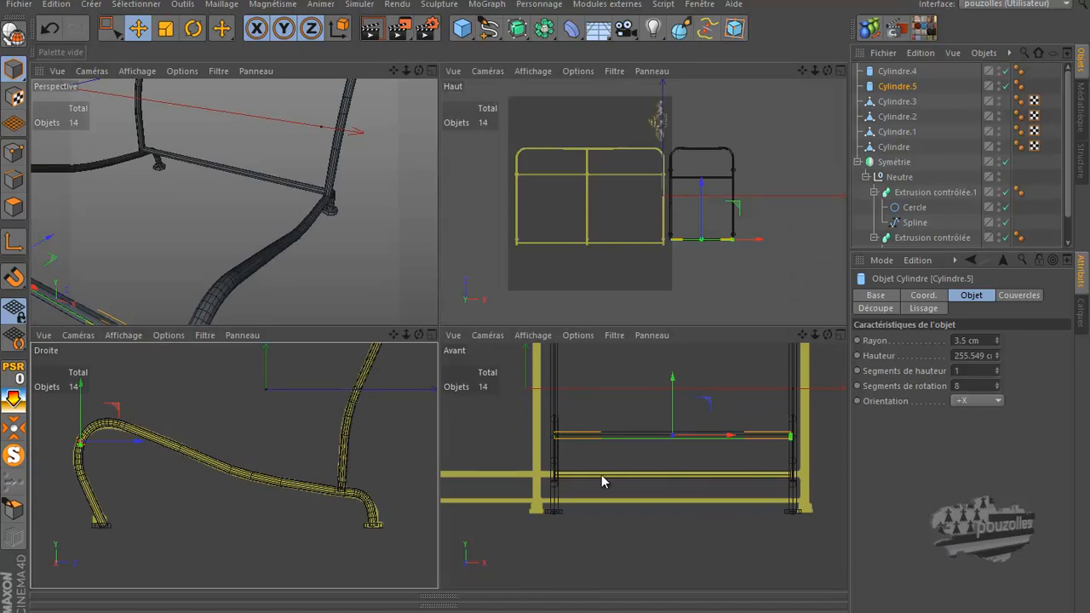
{"action": "left_click_drag", "start_coordinate": [673, 370], "coordinate": [673, 444]}
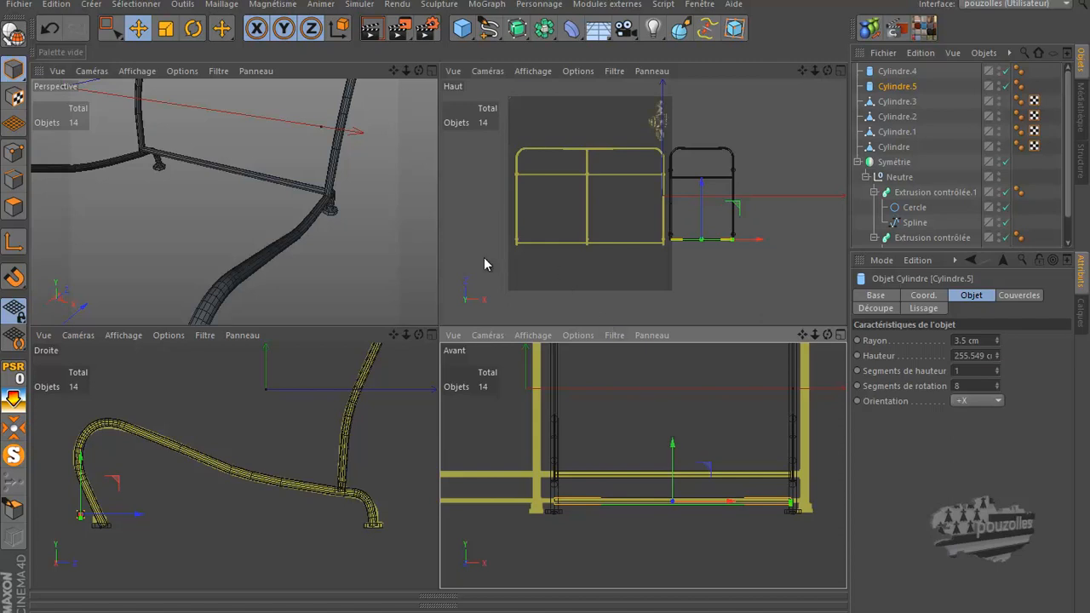
Shift the front crossbar along Z in the side view so it sits inside the lower end of the front leg tube.
{"action": "middle_click", "coordinate": [338, 244]}
{"action": "scroll", "coordinate": [445, 229], "scroll_direction": "down", "scroll_amount": 2}
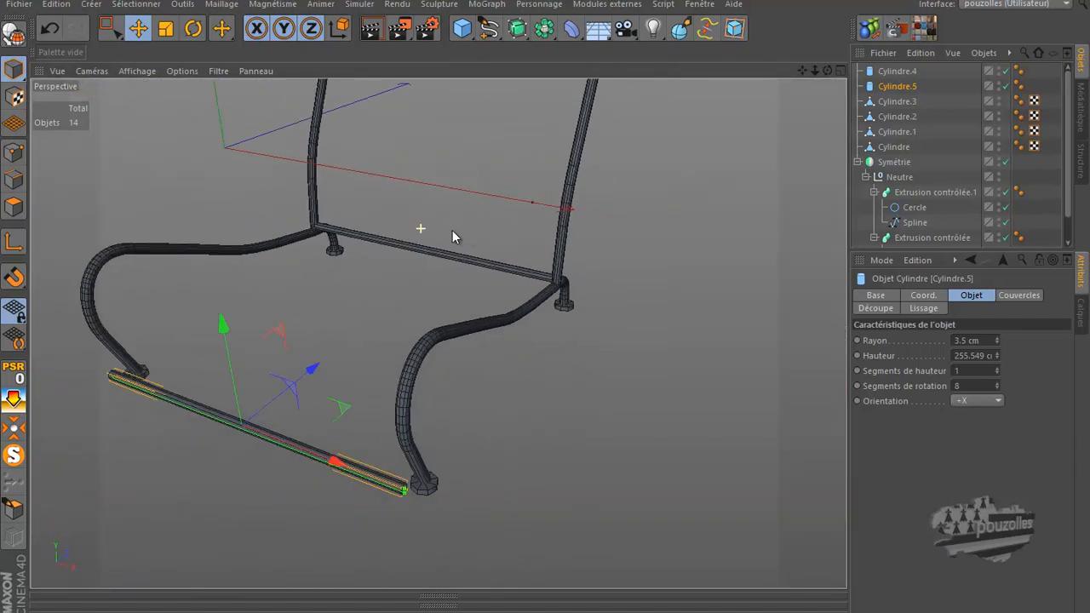
{"action": "middle_click", "coordinate": [282, 468]}
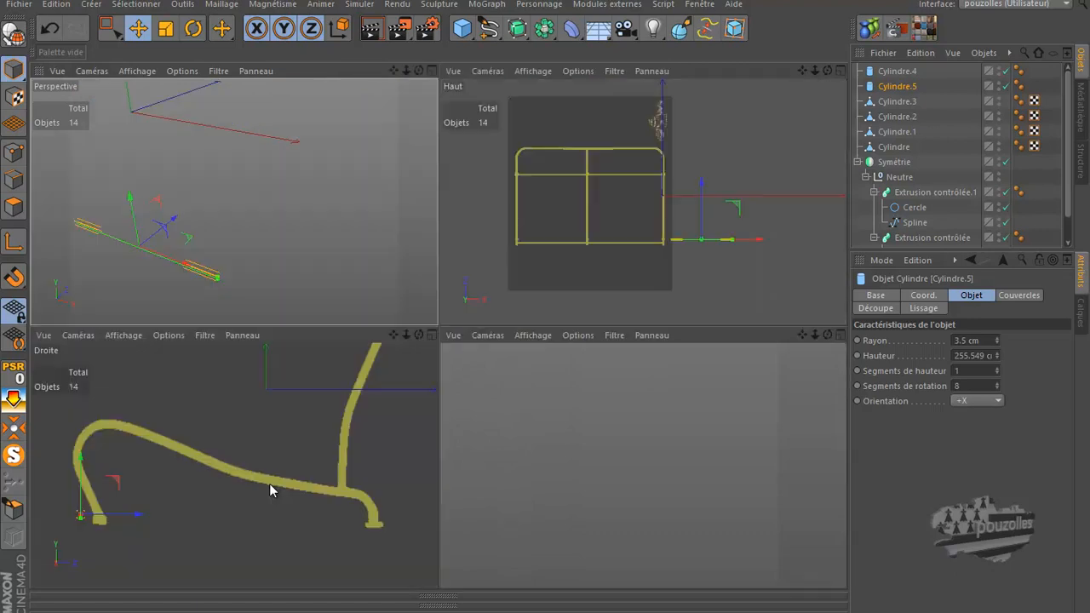
{"action": "middle_click", "coordinate": [272, 533]}
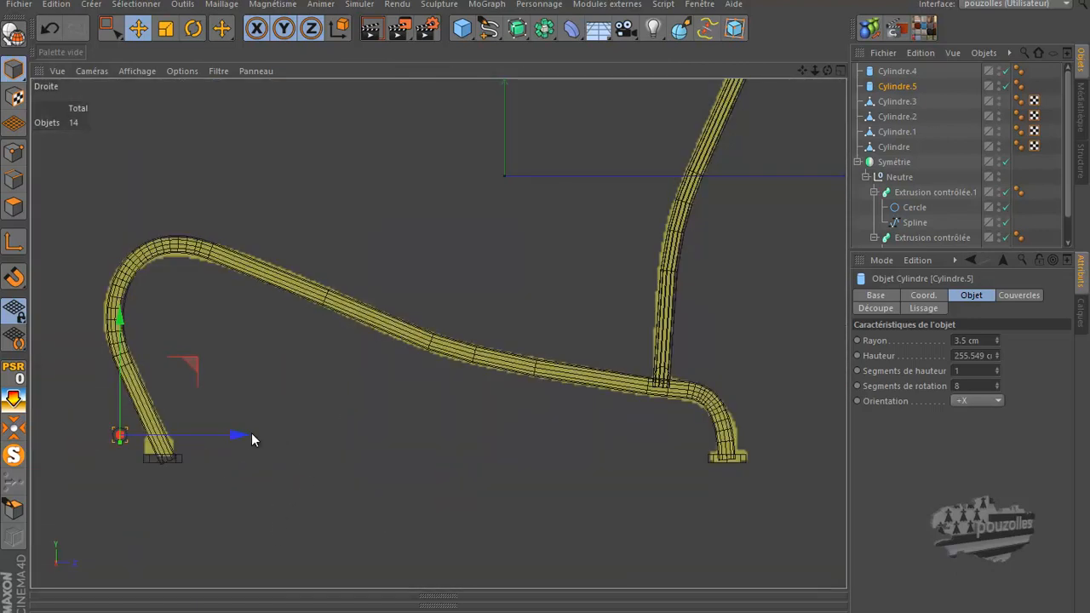
{"action": "left_click_drag", "start_coordinate": [241, 435], "coordinate": [271, 439]}
{"action": "middle_click", "coordinate": [263, 467]}
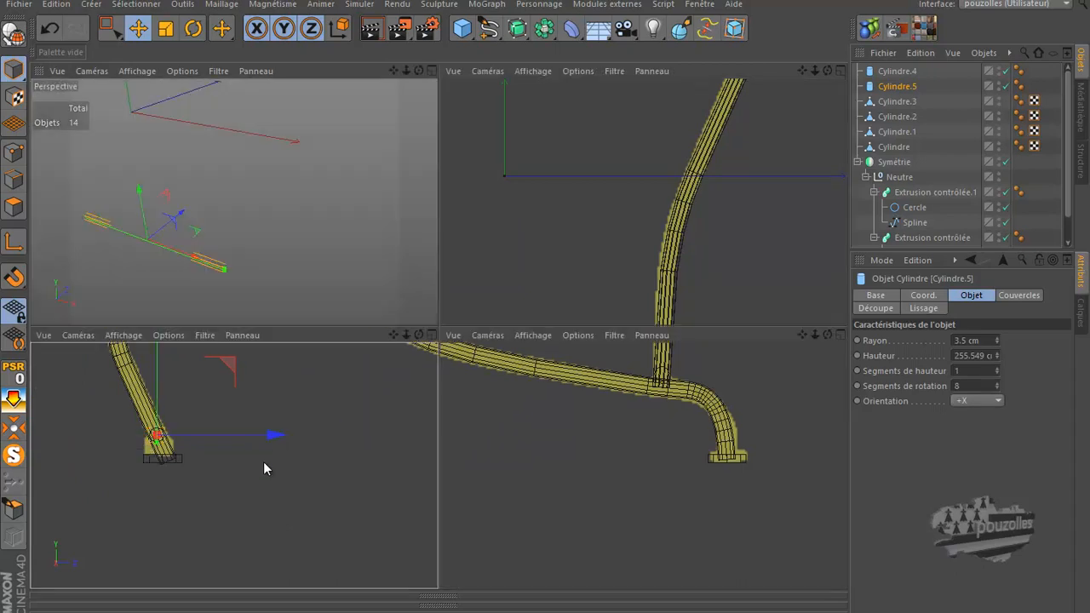
{"action": "middle_click", "coordinate": [272, 260]}
{"action": "mouse_move", "coordinate": [293, 290]}
{"action": "right_mouse_down", "text": "alt"}
{"action": "mouse_move", "coordinate": [271, 367]}
{"action": "mouse_move", "coordinate": [353, 513]}
{"action": "mouse_move", "coordinate": [378, 494]}
{"action": "right_mouse_up", "text": "alt"}
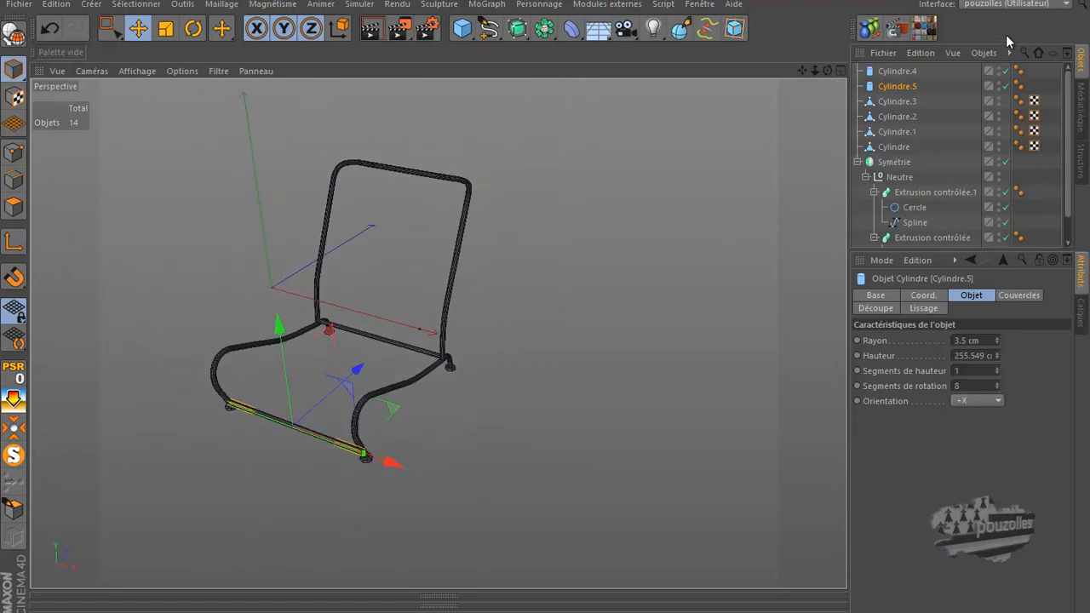
Make both crossbar cylinders editable and merge them with the four foot cylinders into one object, deleting the originals.
{"action": "left_click", "coordinate": [897, 71], "text": "ctrl"}
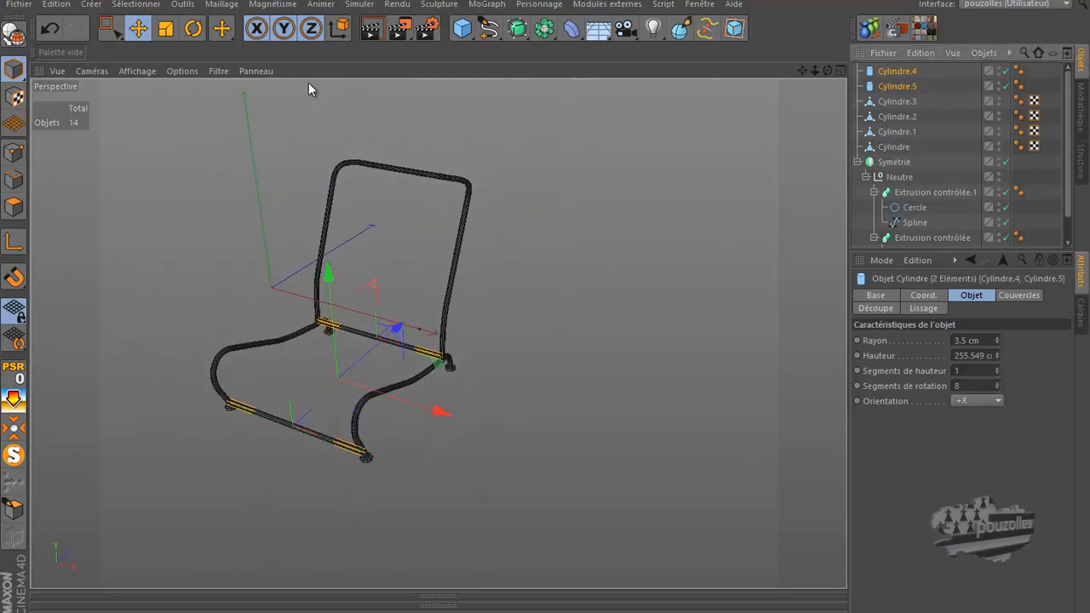
{"action": "left_click", "coordinate": [14, 34]}
{"action": "left_click", "coordinate": [903, 101]}
{"action": "left_click", "coordinate": [898, 117]}
{"action": "left_click", "coordinate": [897, 132]}
{"action": "left_click", "coordinate": [894, 148]}
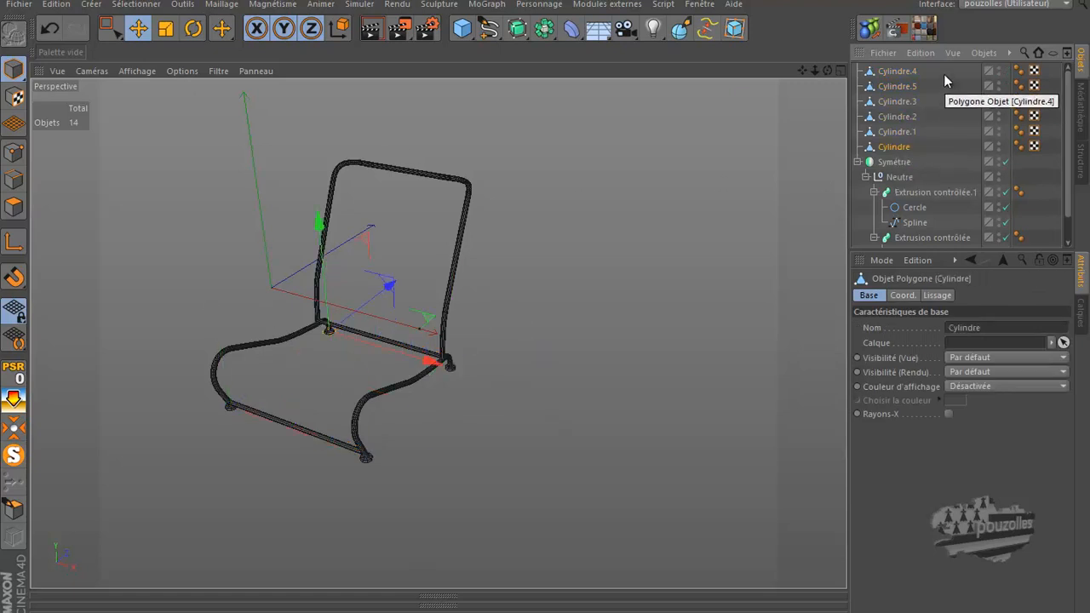
{"action": "left_click_drag", "start_coordinate": [945, 68], "coordinate": [862, 148]}
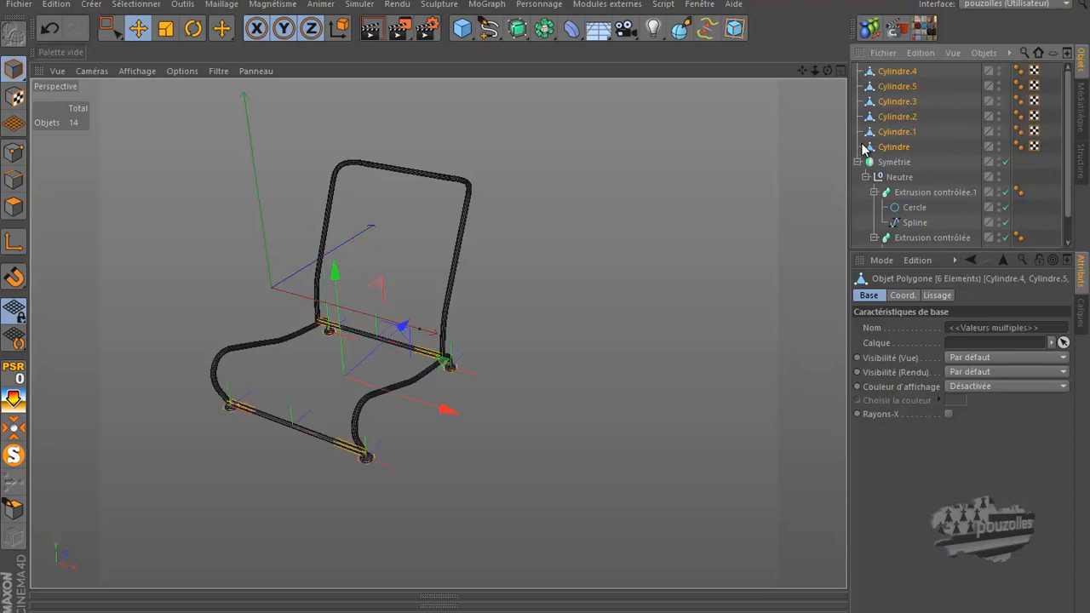
{"action": "right_click", "coordinate": [901, 95]}
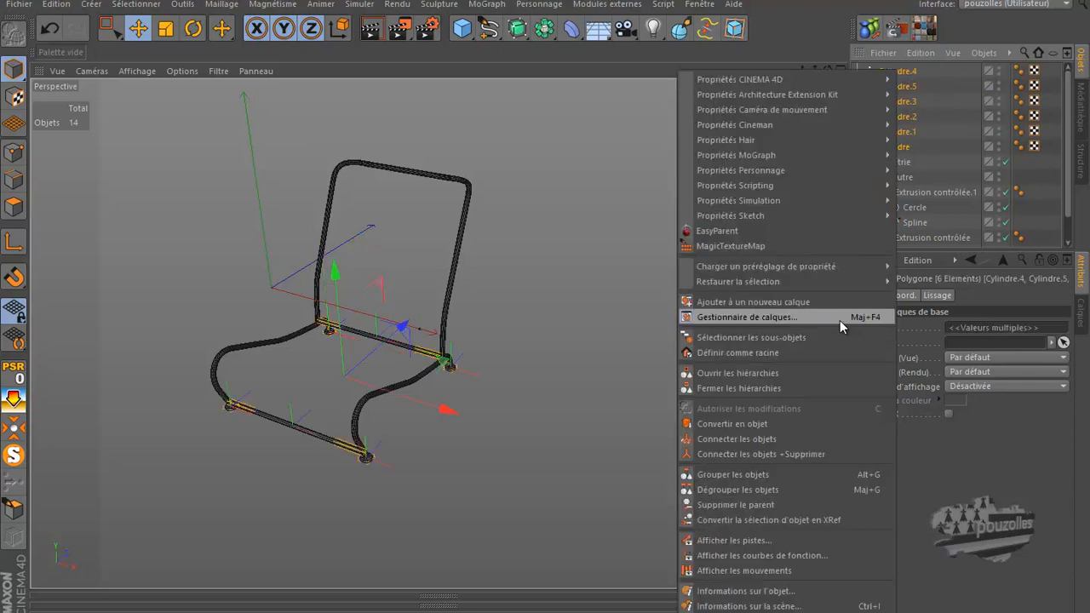
{"action": "left_click", "coordinate": [731, 453]}
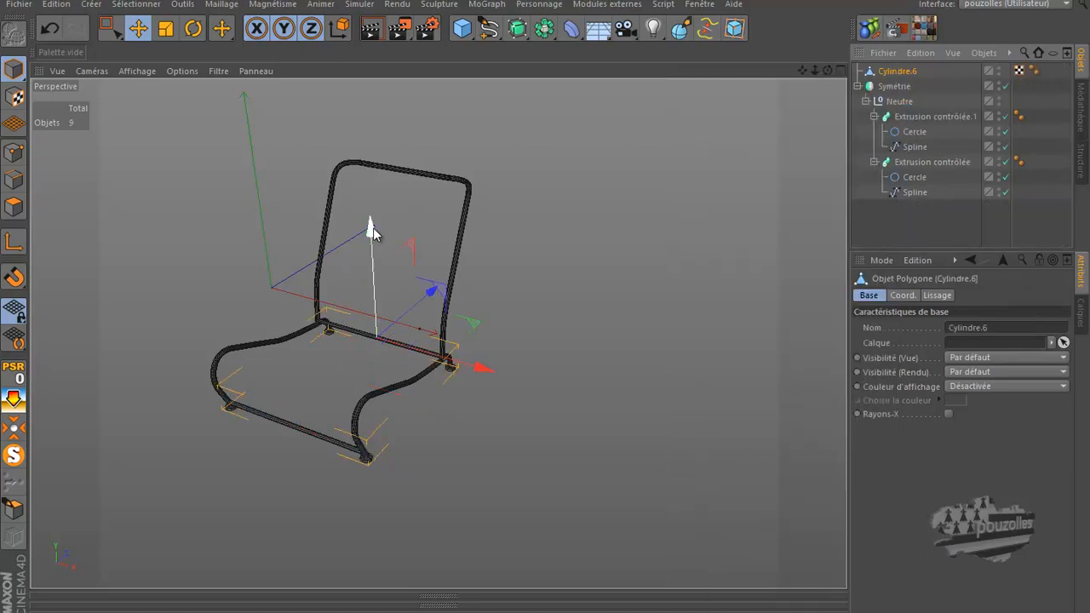
Try moving the merged feet and crossbars upward along Y, and undo the move.
{"action": "left_click_drag", "start_coordinate": [371, 225], "coordinate": [372, 176]}
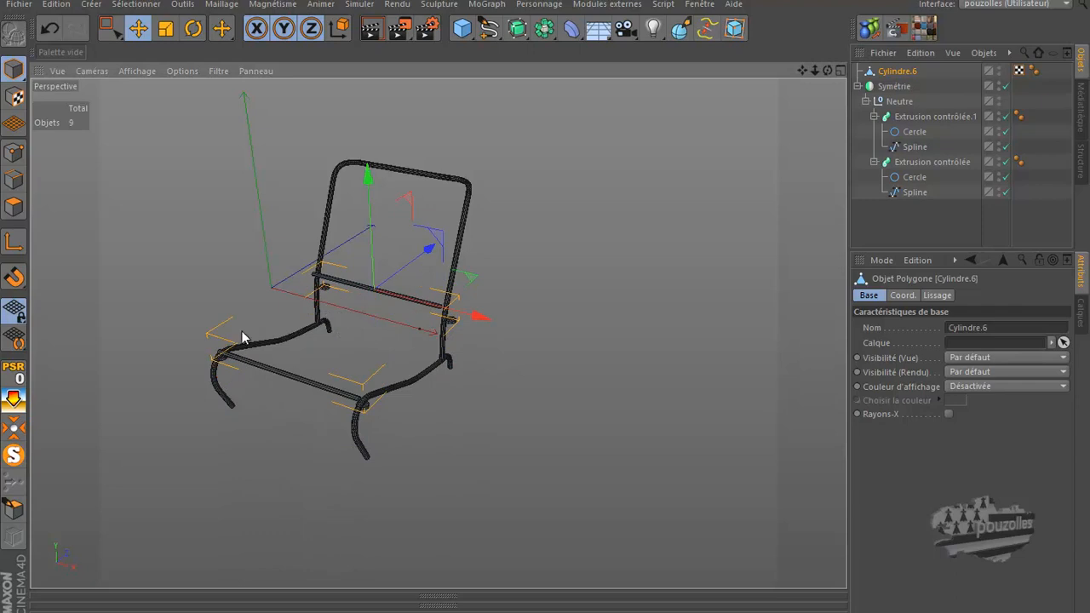
{"action": "left_click", "coordinate": [49, 28]}
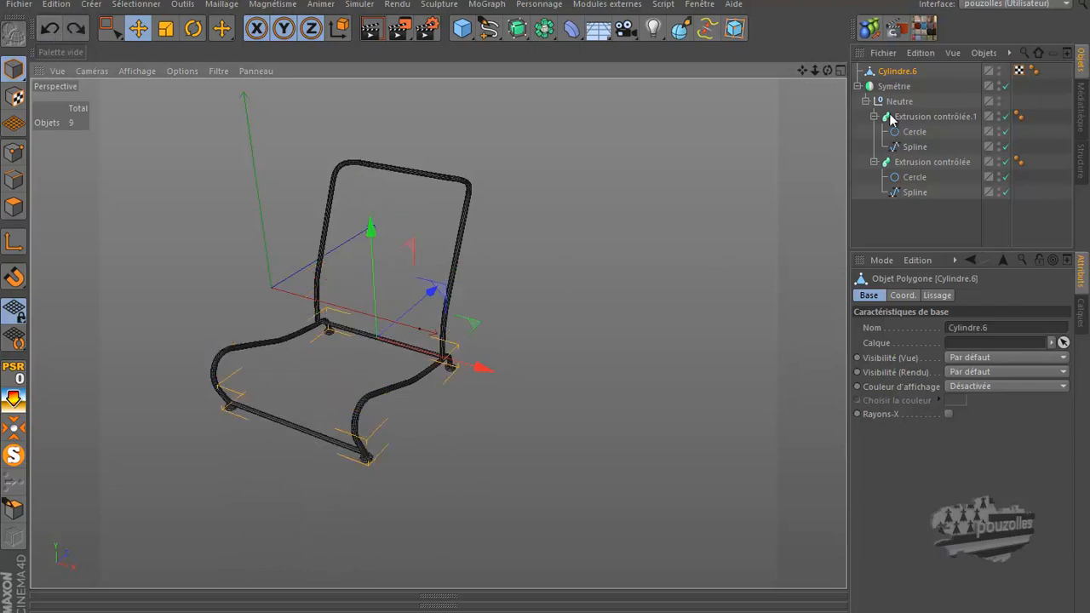
Collapse the Symétrie hierarchy and group it with the merged cylinder object under a null.
{"action": "left_click", "coordinate": [858, 88]}
{"action": "left_click", "coordinate": [858, 87]}
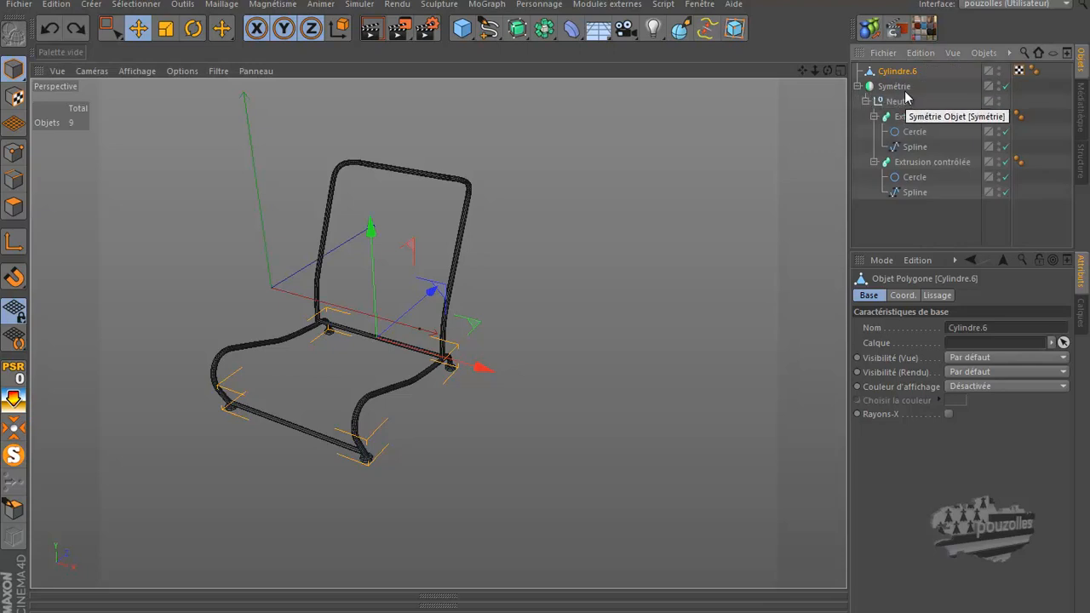
{"action": "left_click", "coordinate": [857, 88]}
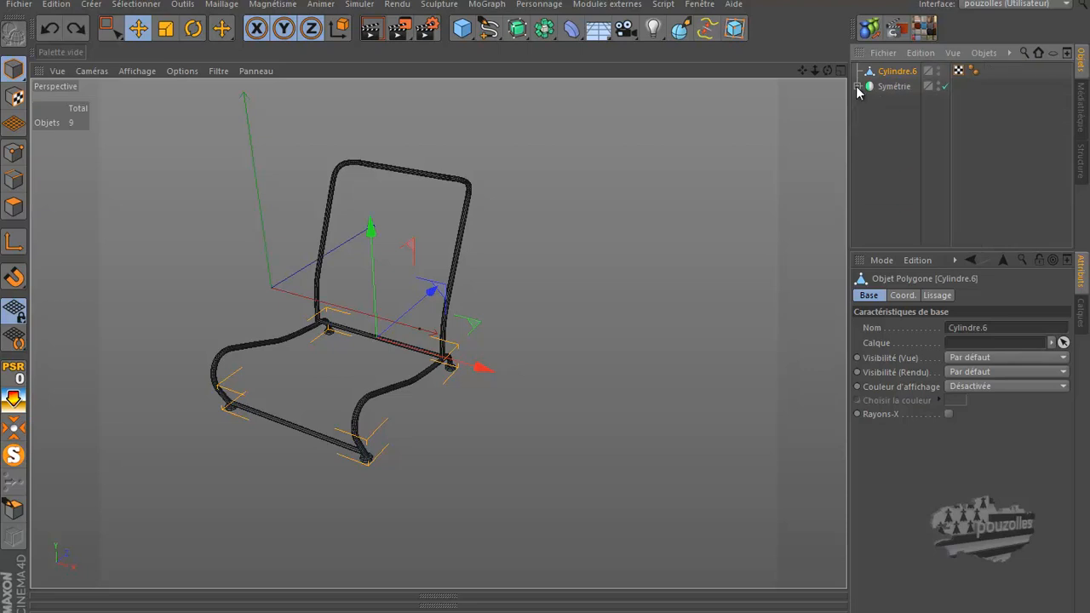
{"action": "left_click", "coordinate": [890, 86], "text": "ctrl"}
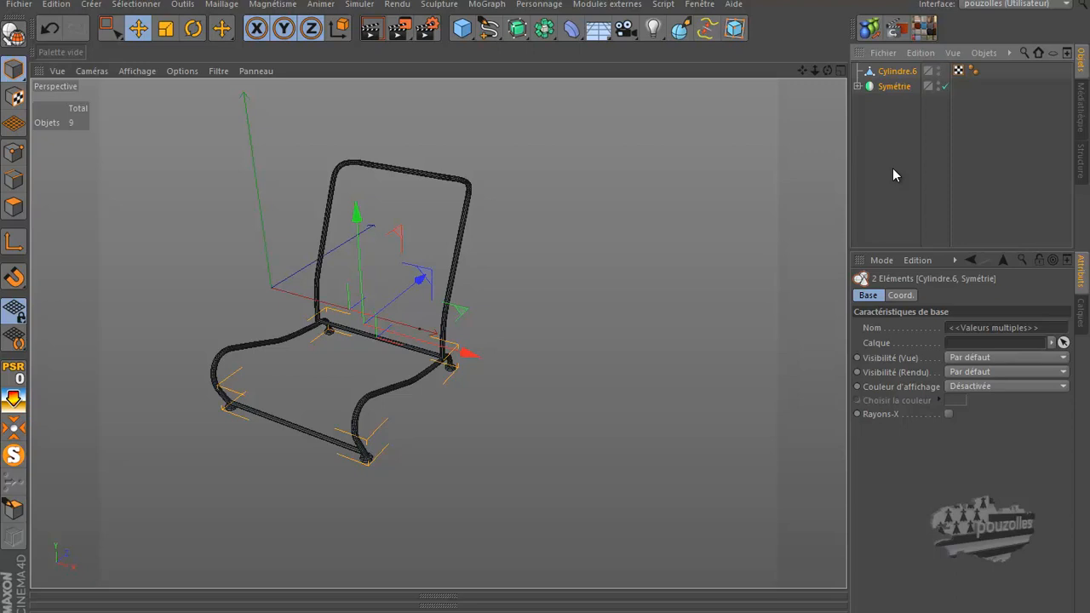
{"action": "key", "text": "alt+g"}
Rename the new group "sieges" and render the perspective view.
{"action": "double_click", "coordinate": [884, 72]}
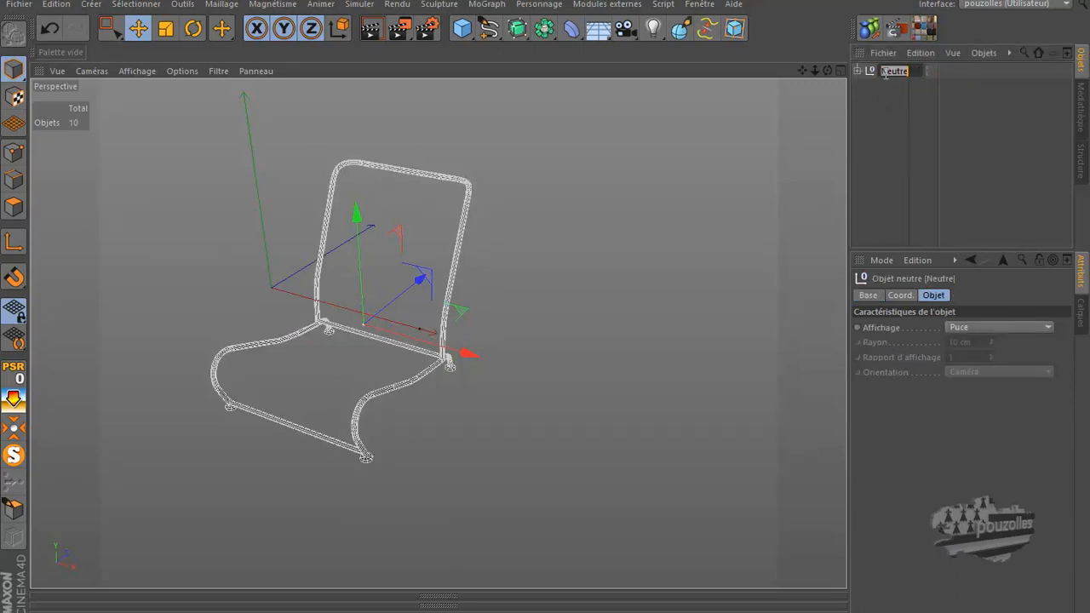
{"action": "key", "text": "BackSpace"}
{"action": "type", "text": "Sieges"}
{"action": "key", "text": "Return"}
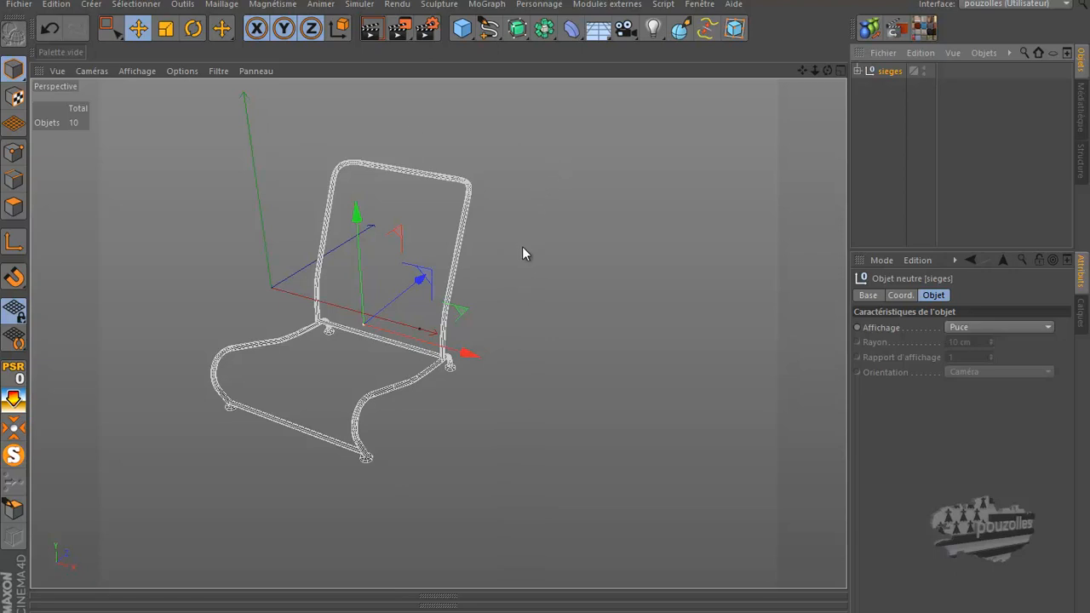
{"action": "left_click", "coordinate": [370, 28]}
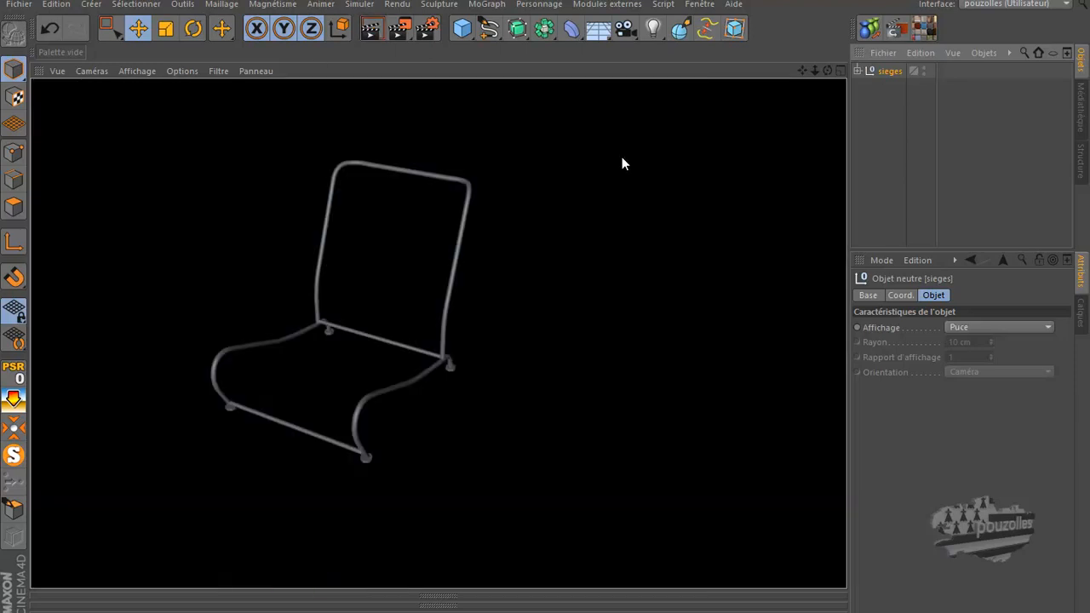